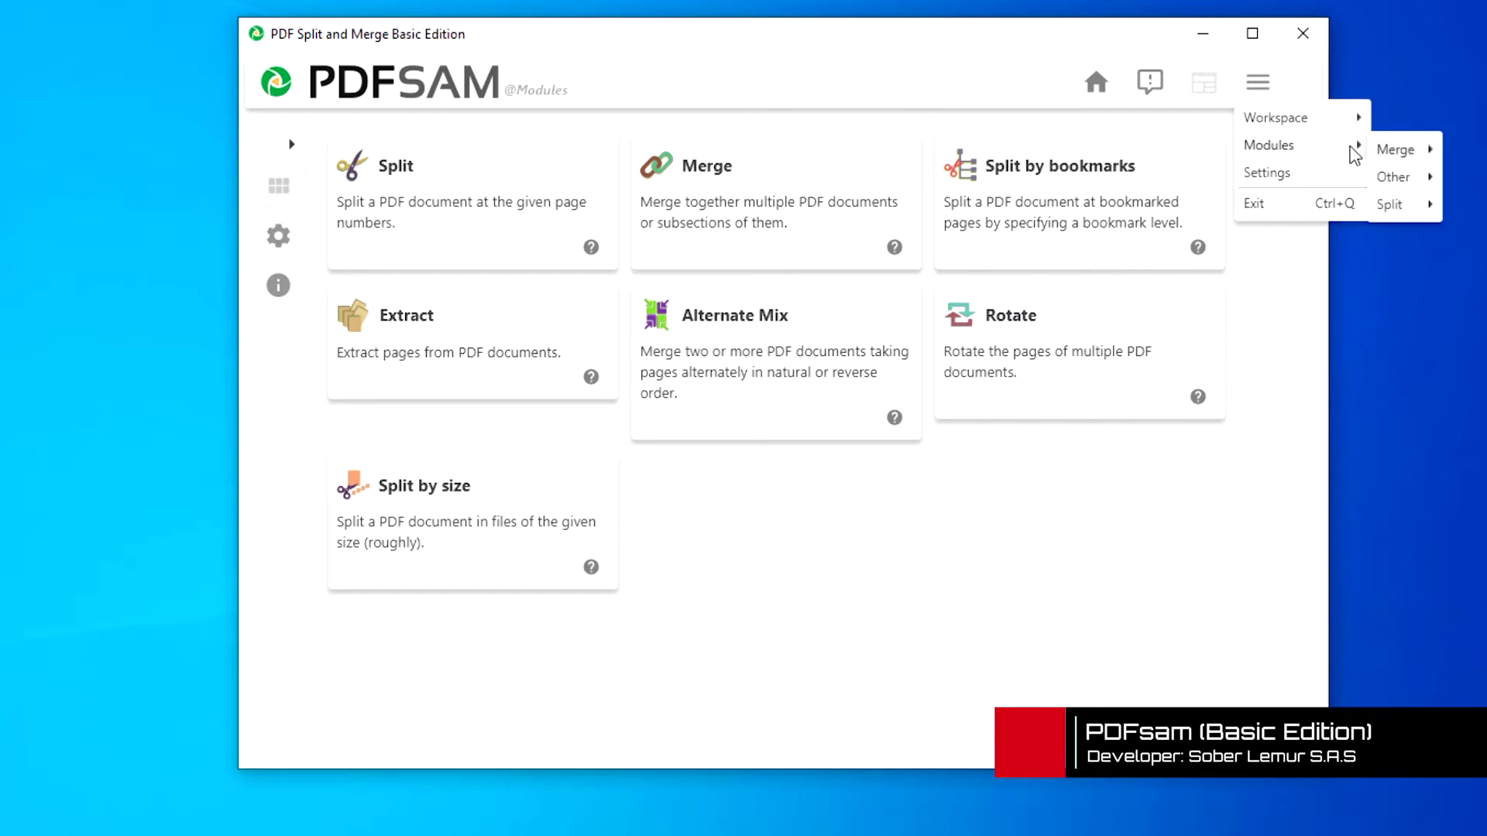
# Step: Open PDFsam Basic's Settings page from the top-right menu
pyautogui.moveTo(1402, 157)
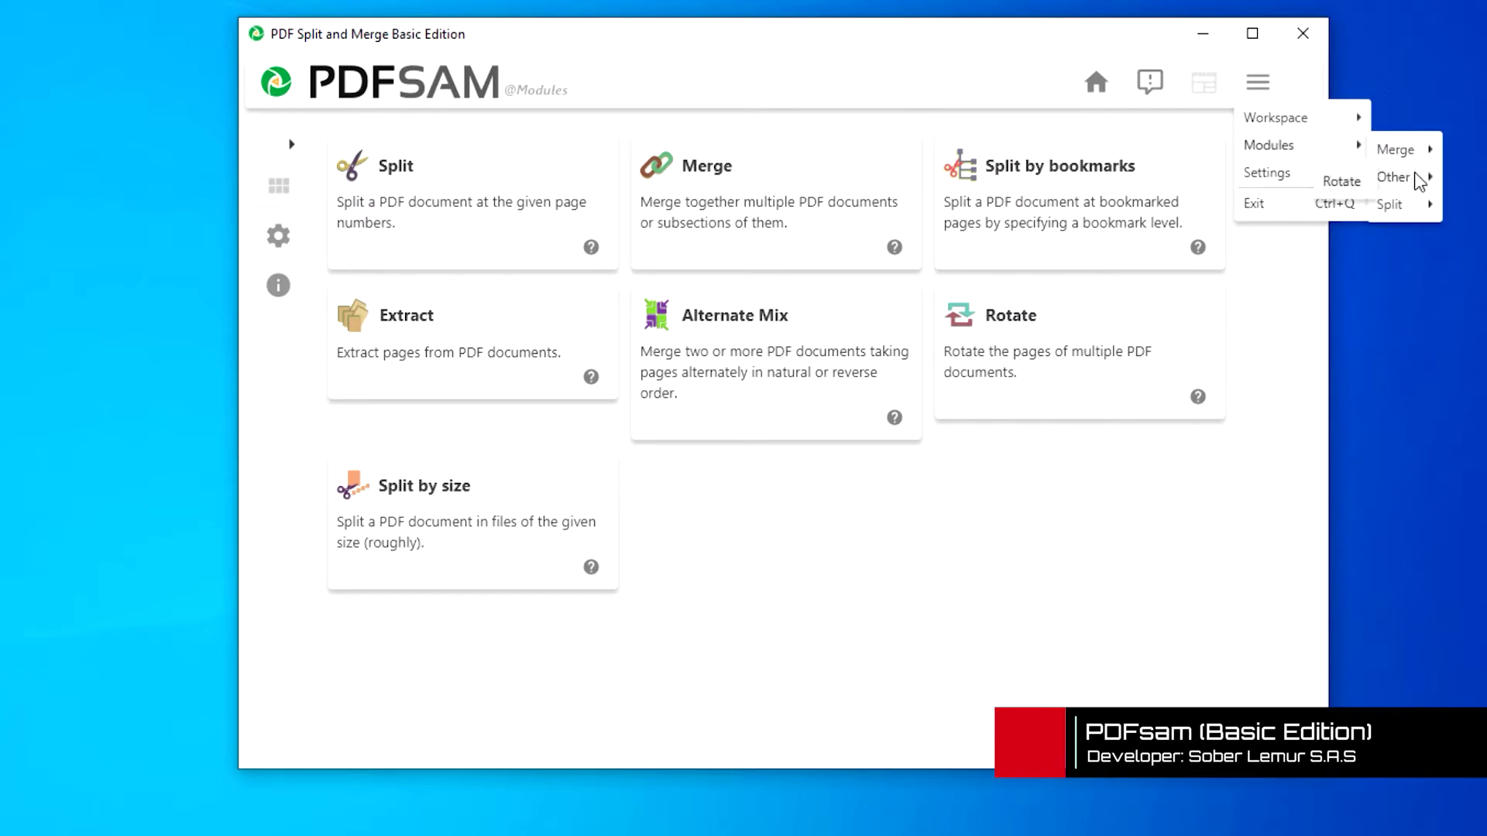
pyautogui.click(1277, 173)
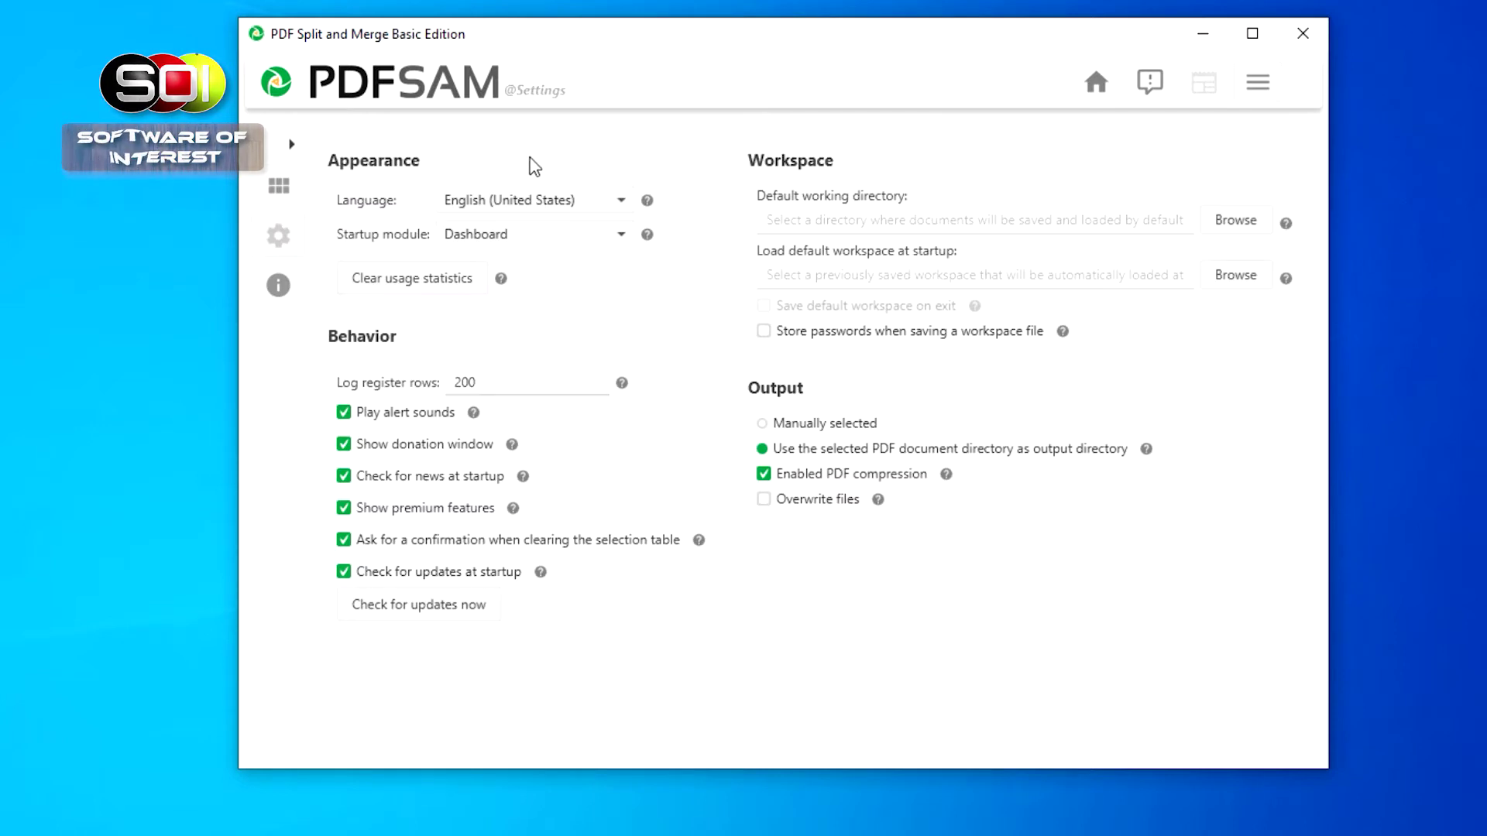
# Step: Review the Language and Startup module lists, keep Dashboard, and go back to the Modules page
pyautogui.click(630, 202)
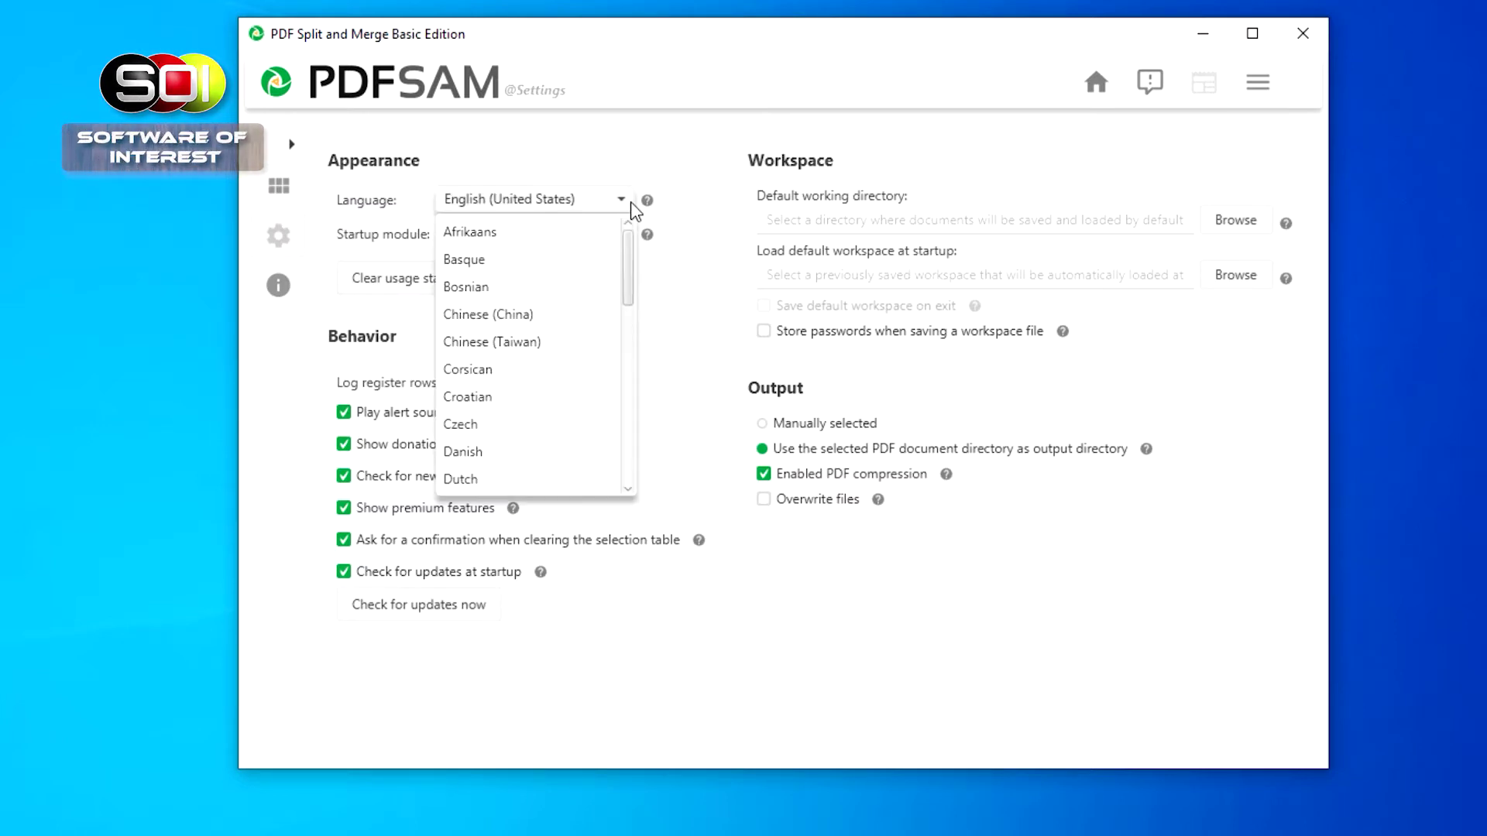
pyautogui.scroll(-3, 629, 263)
pyautogui.moveTo(633, 279)
pyautogui.mouseDown()
pyautogui.moveTo(642, 425)
pyautogui.moveTo(650, 292)
pyautogui.mouseUp()
pyautogui.click(696, 279)
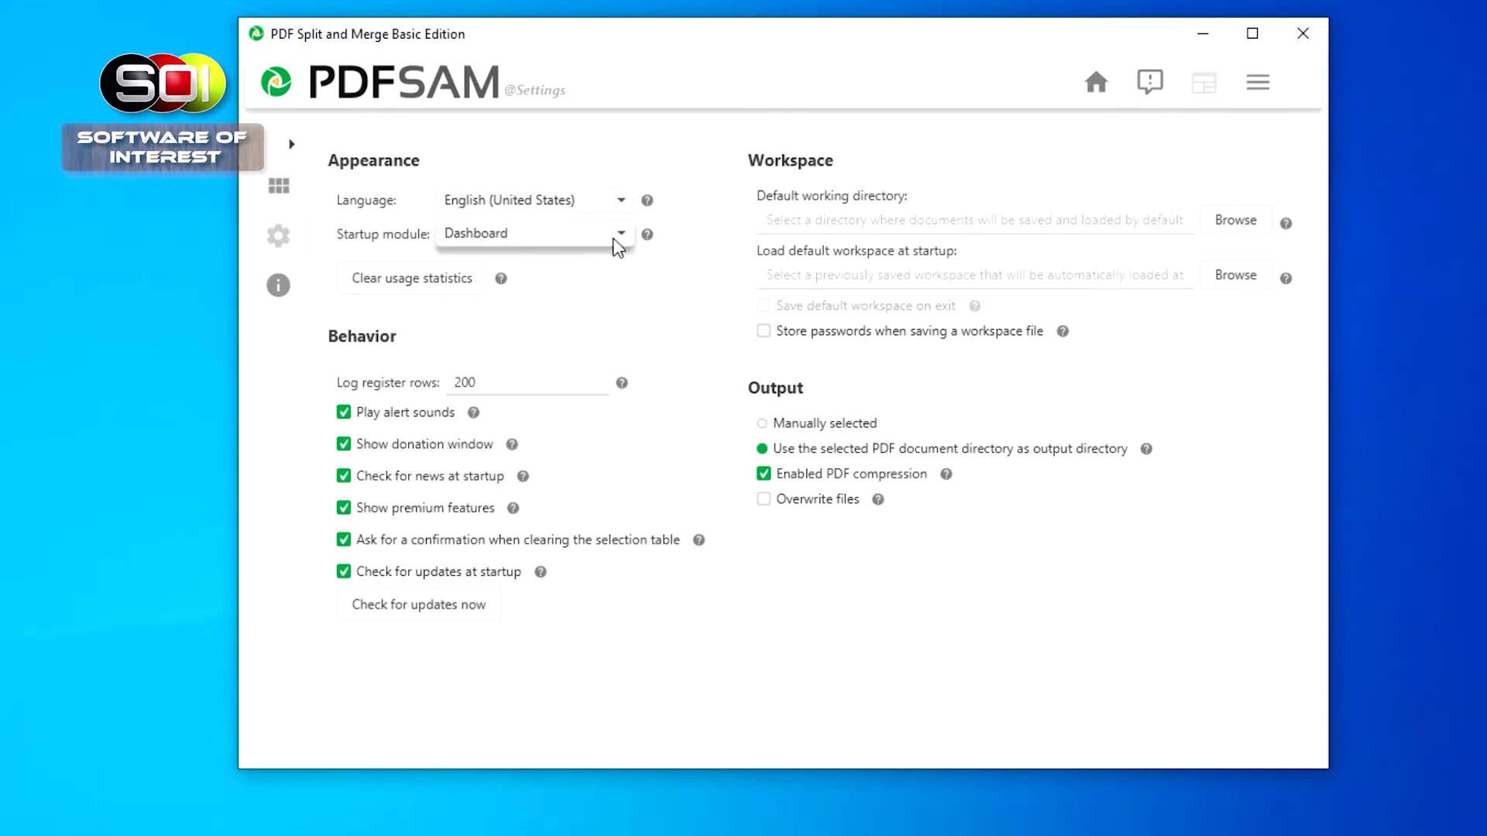
pyautogui.click(619, 235)
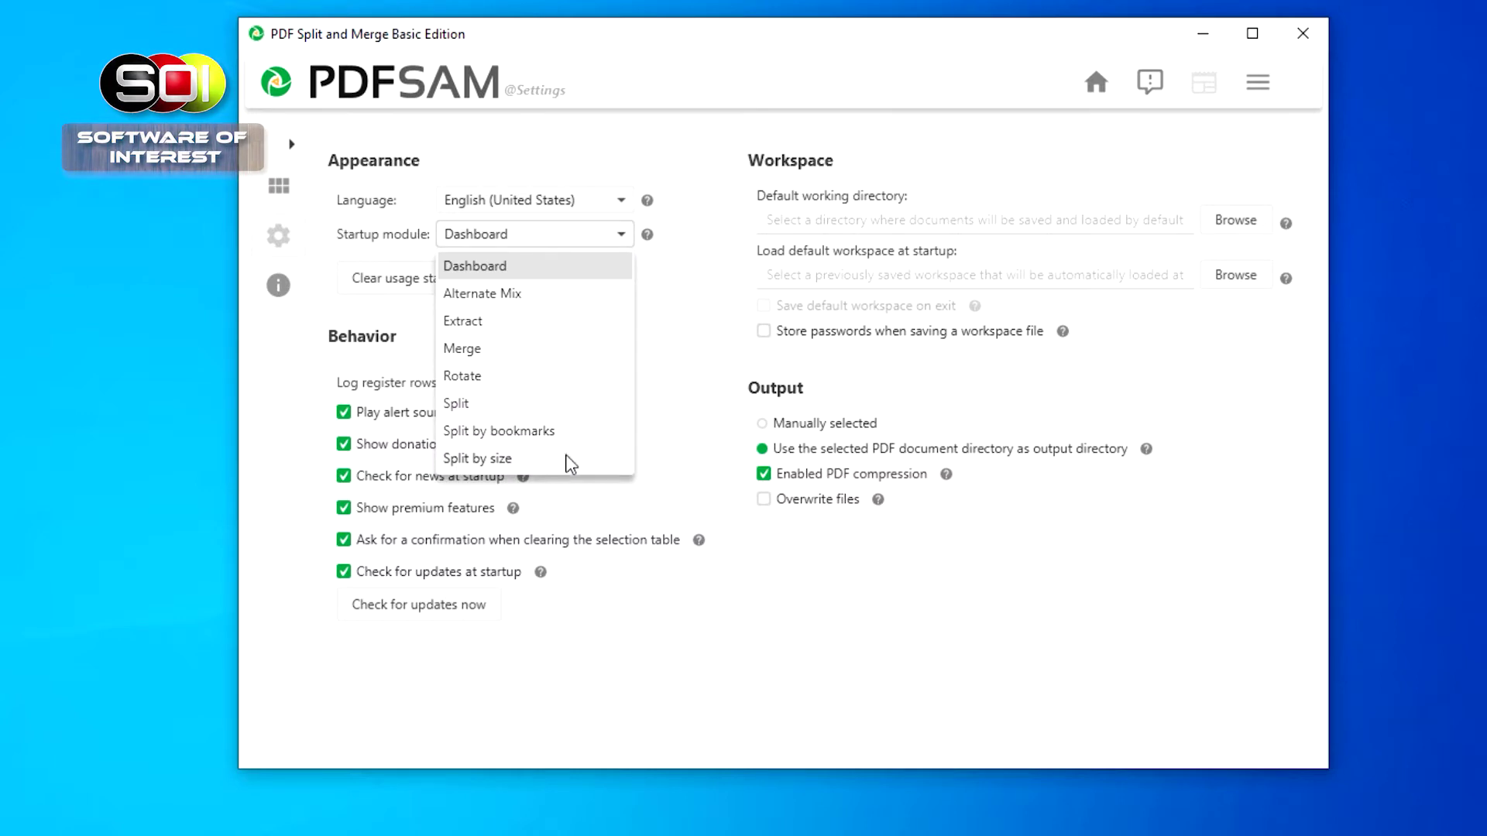
pyautogui.click(682, 299)
pyautogui.moveTo(501, 281)
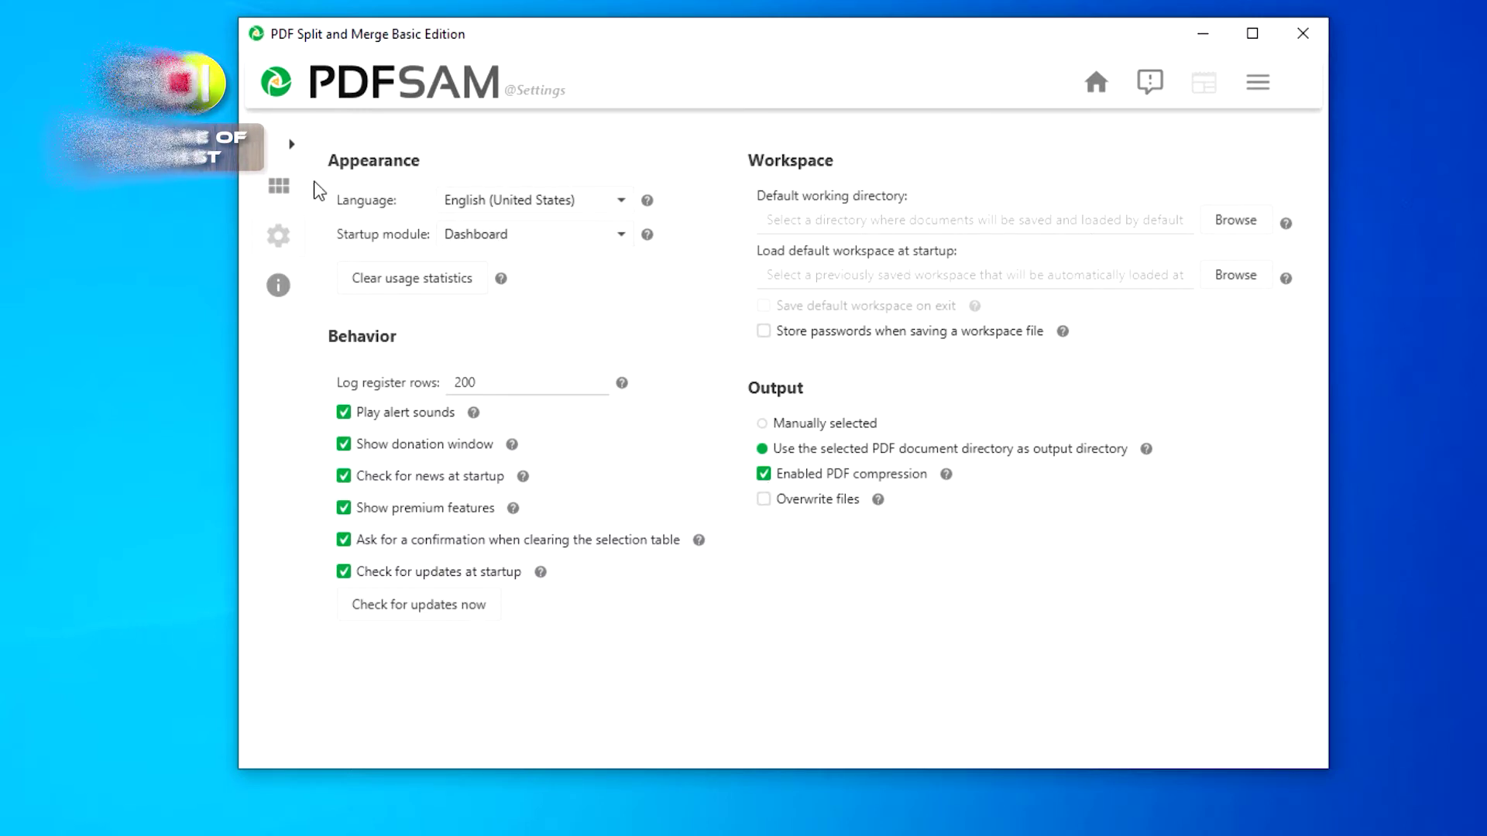
pyautogui.click(281, 186)
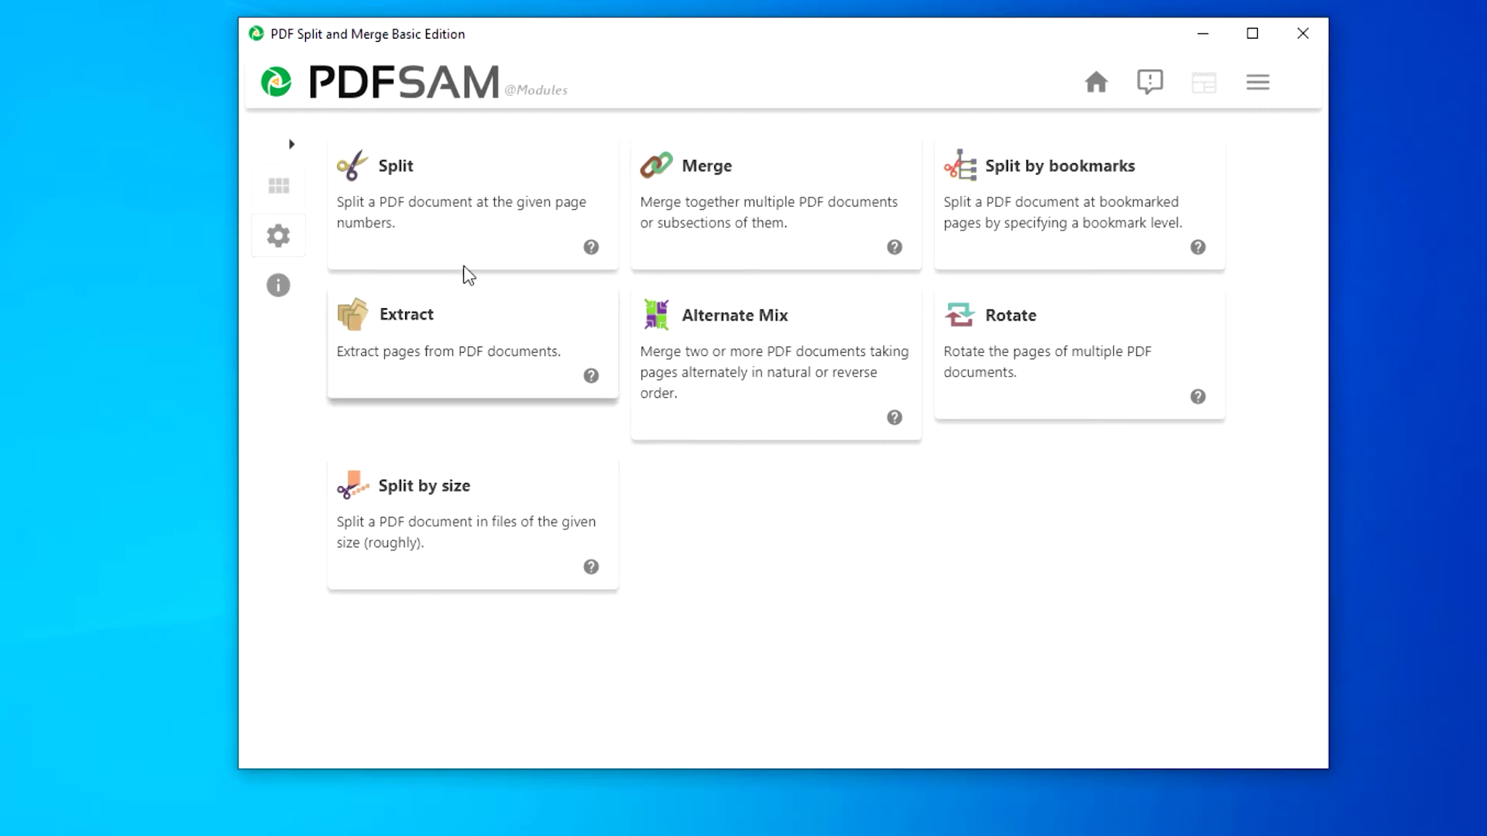
# Step: Open Merge and add premiere_pro_reference.pdf and after_effects_reference.pdf from Downloads
pyautogui.click(762, 180)
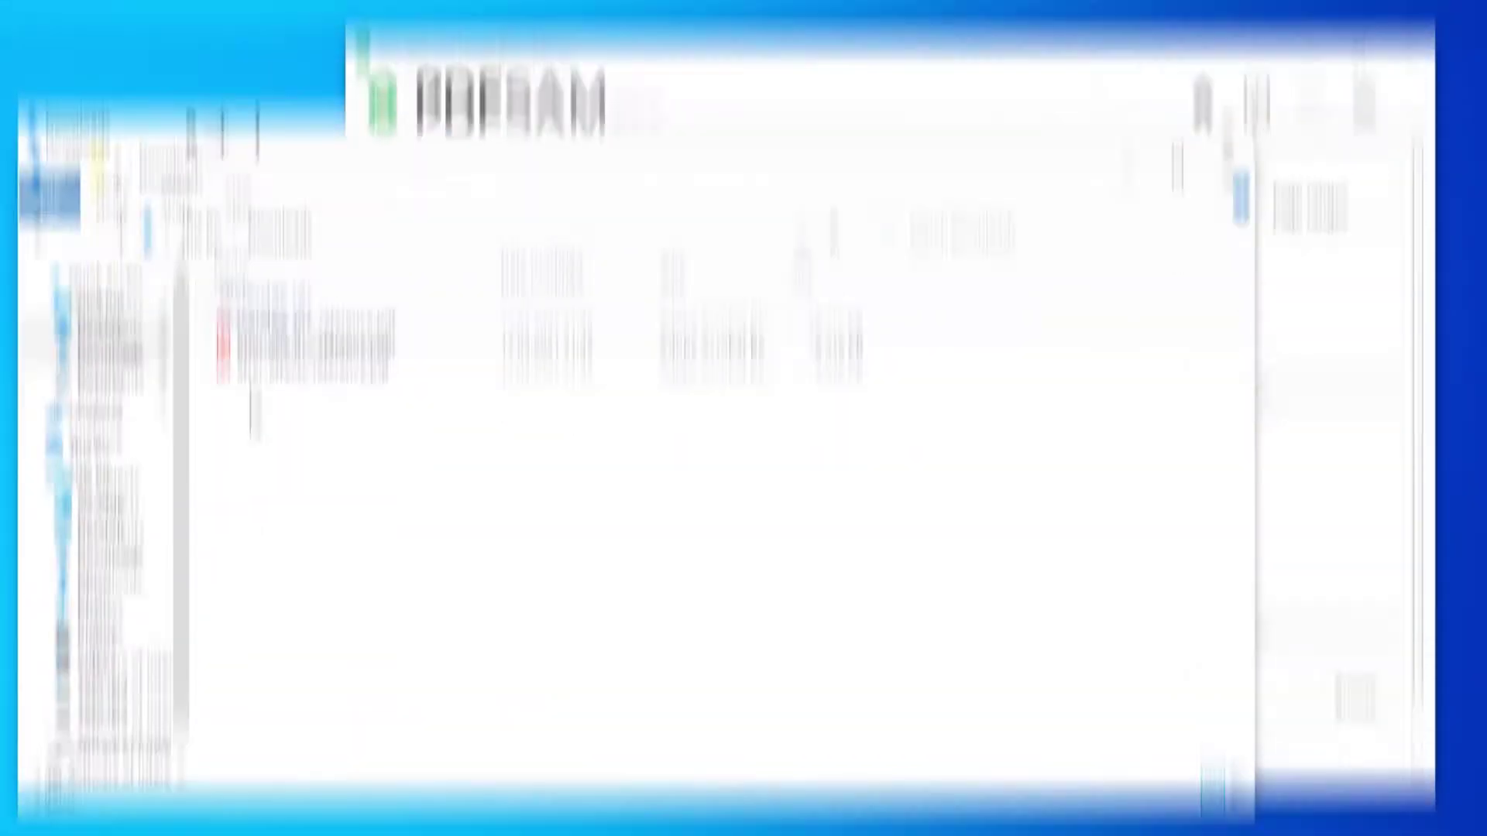
pyautogui.moveTo(248, 376); pyautogui.dragTo(1329, 299)
pyautogui.click(1078, 43)
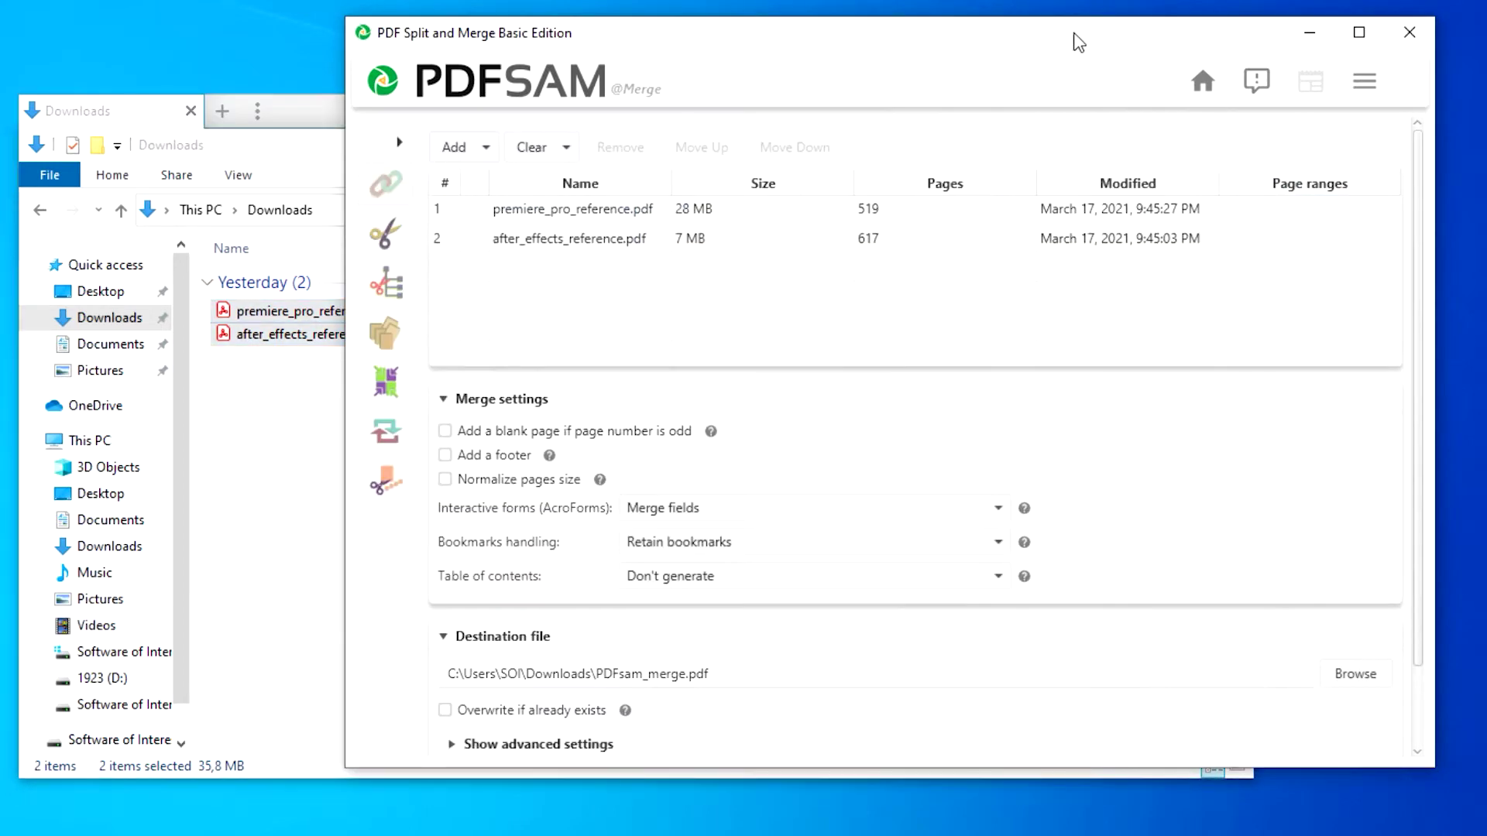
pyautogui.click(299, 146)
pyautogui.click(1128, 146)
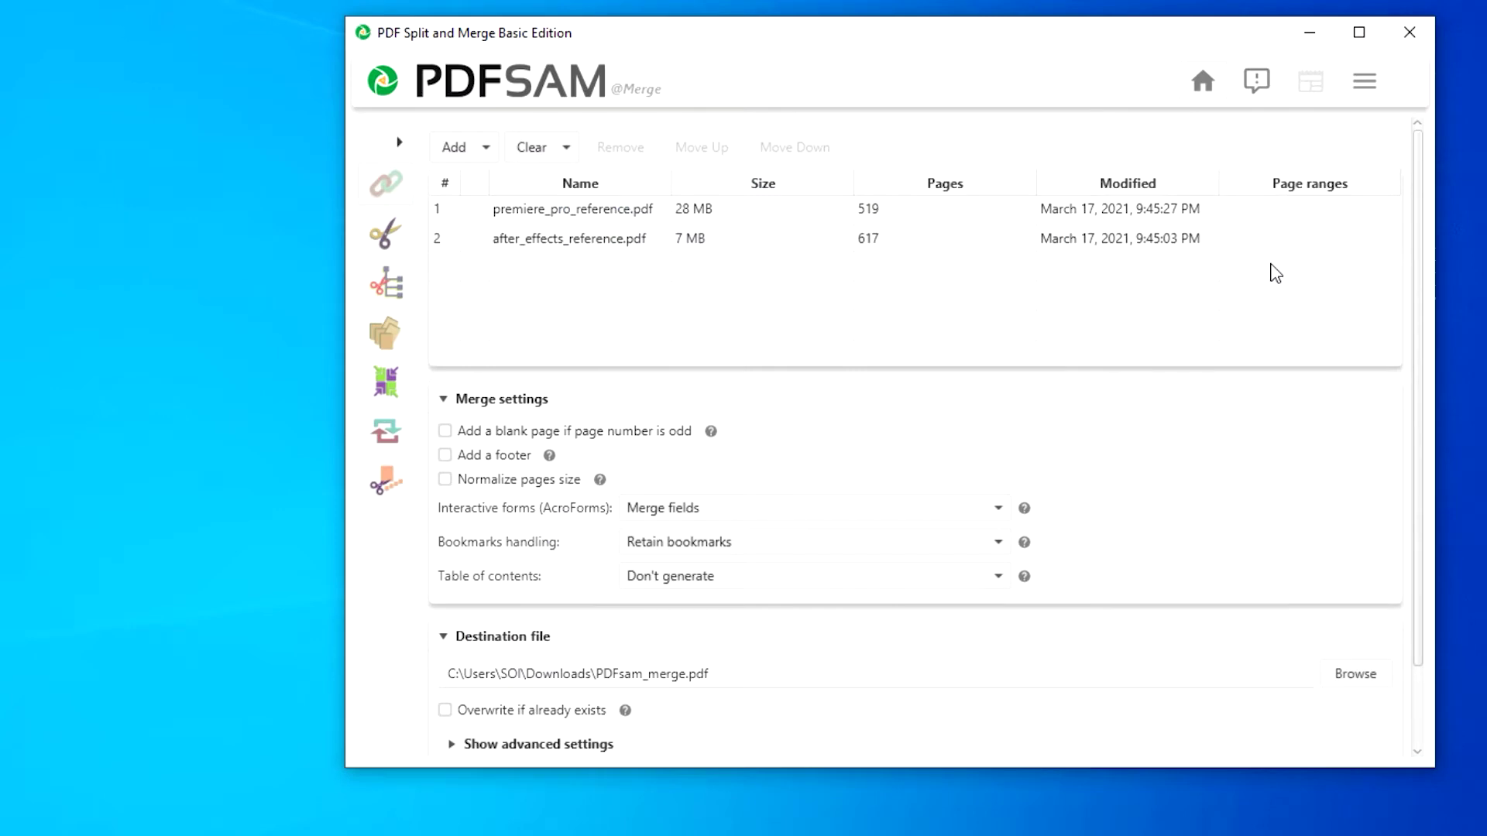
# Step: Keep Merge fields, Retain bookmarks and Don't generate table of contents as merge settings
pyautogui.moveTo(713, 439)
pyautogui.moveTo(551, 456)
pyautogui.moveTo(598, 482)
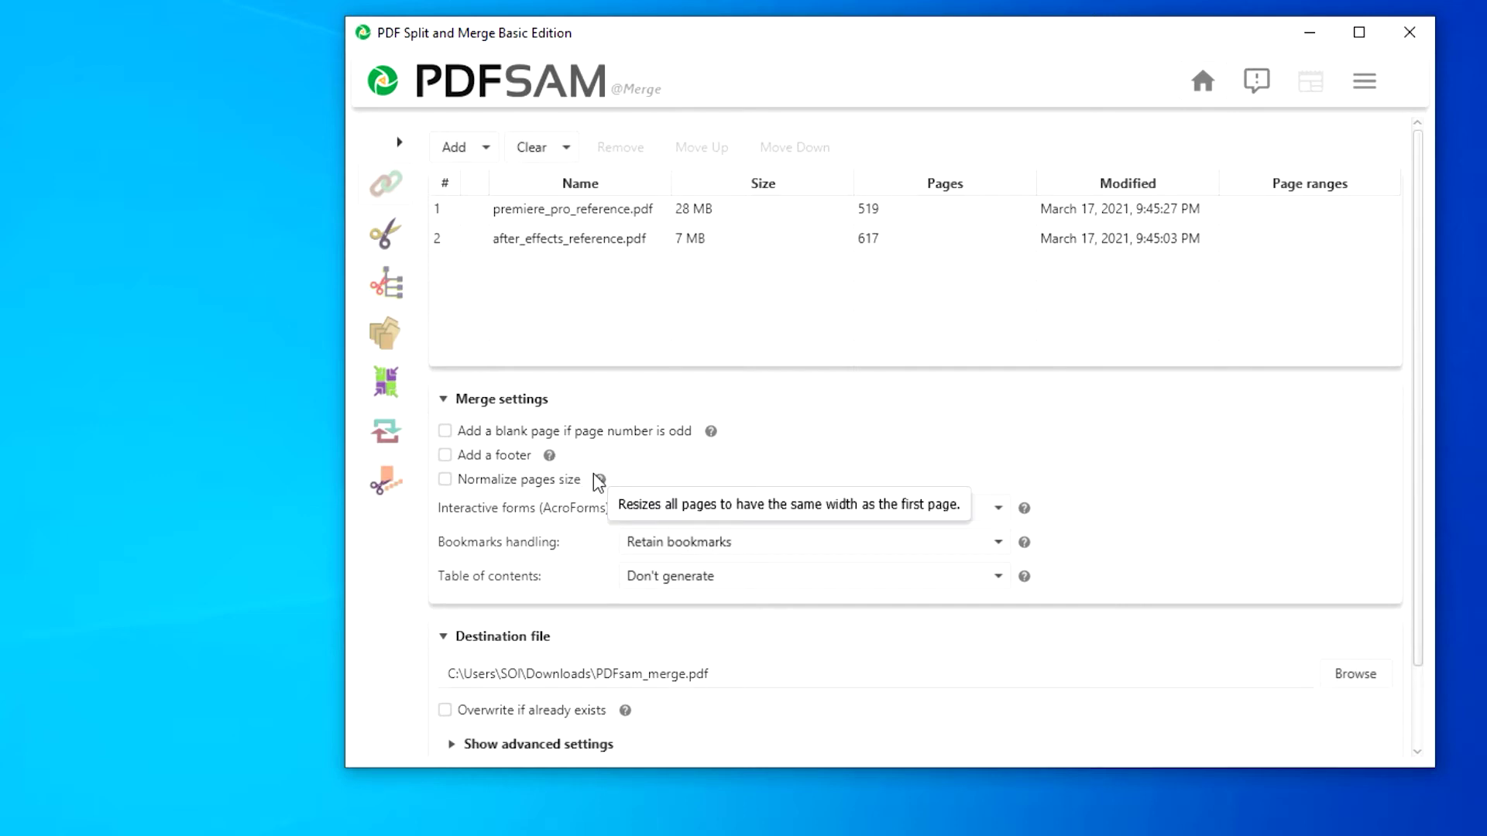
pyautogui.click(1001, 515)
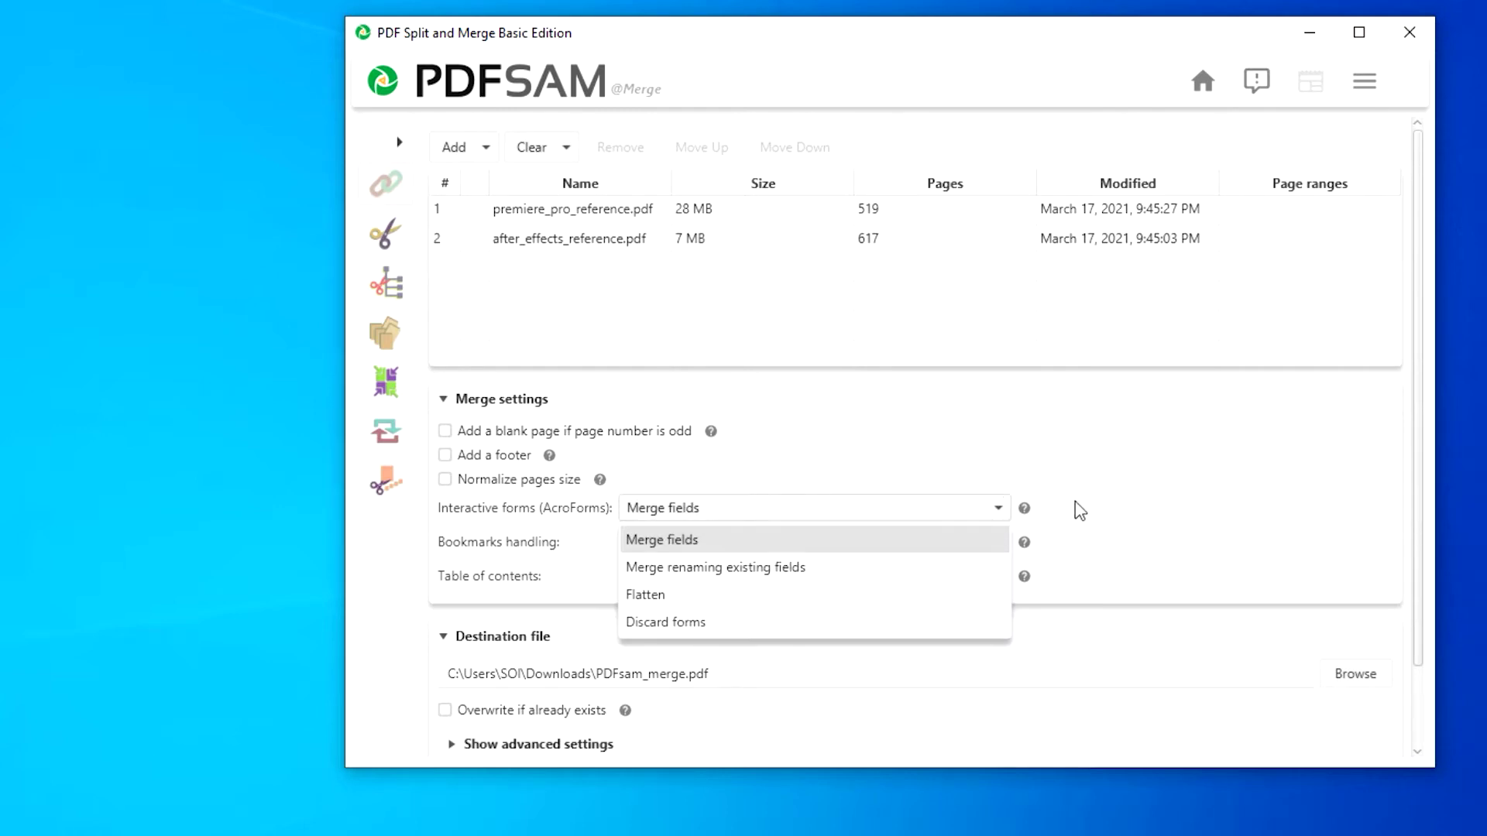
pyautogui.click(1096, 502)
pyautogui.click(990, 547)
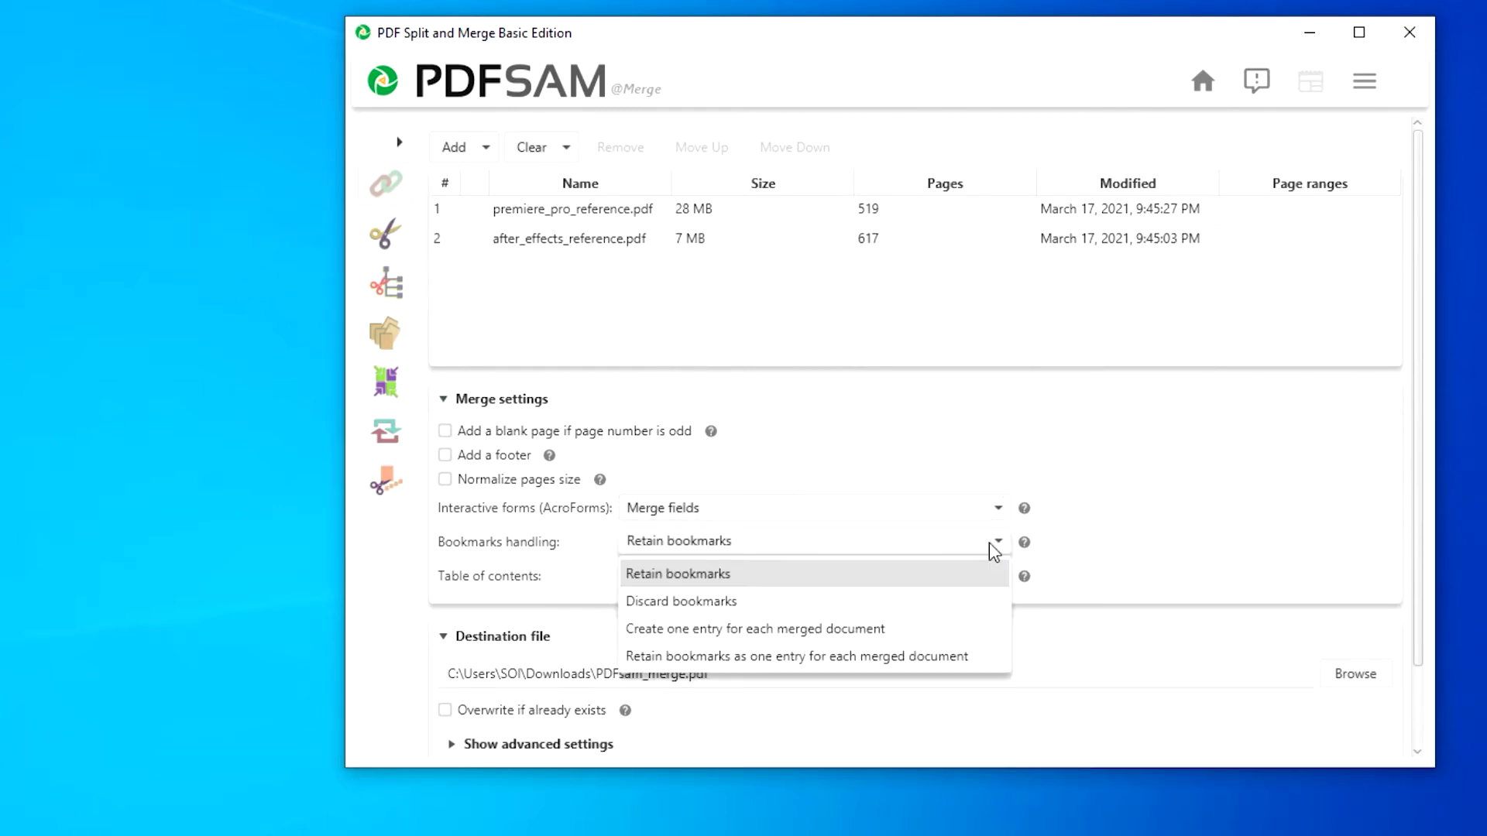
pyautogui.click(1128, 538)
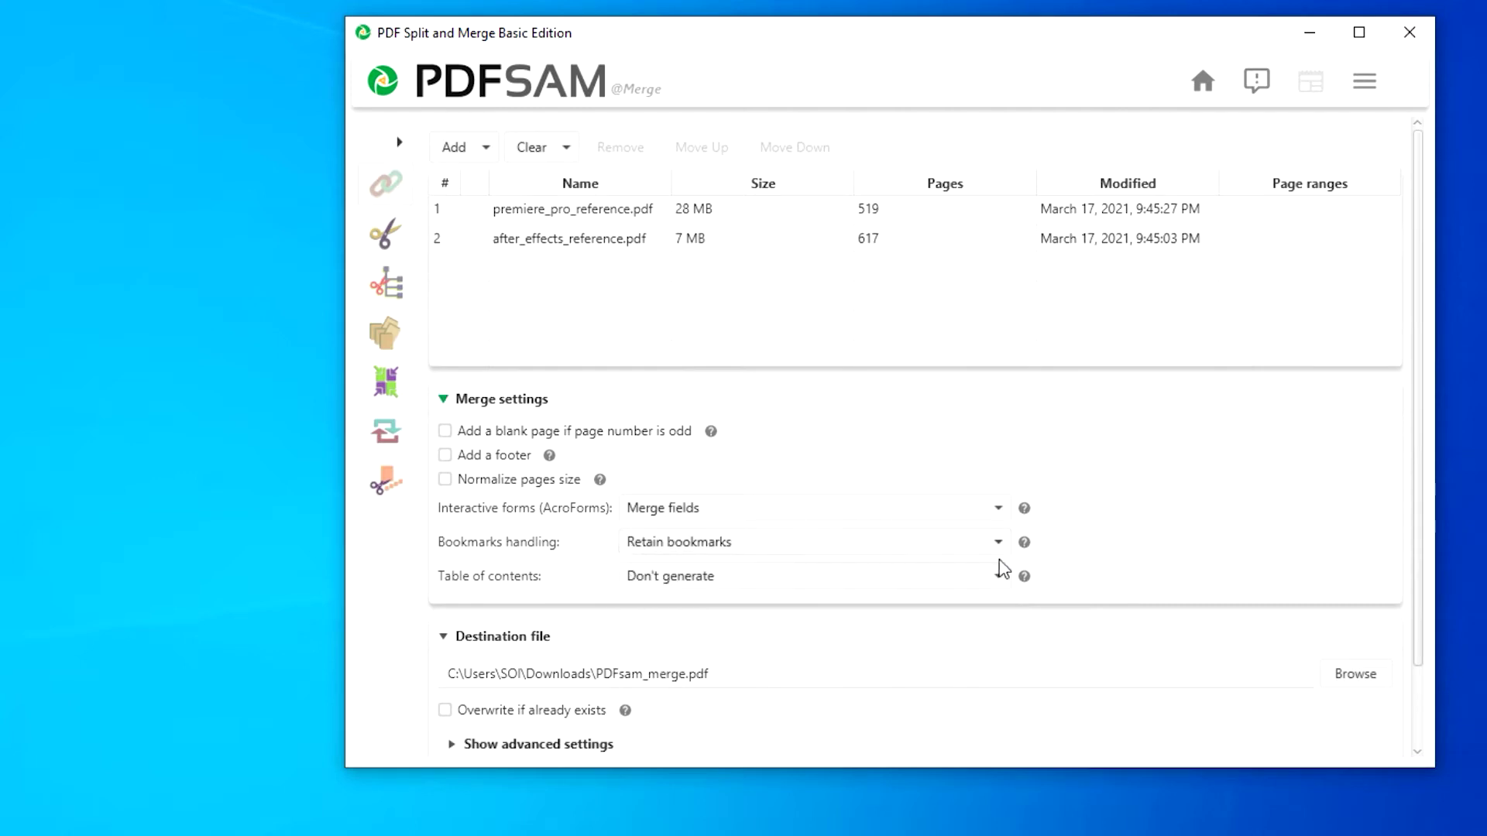
pyautogui.click(997, 575)
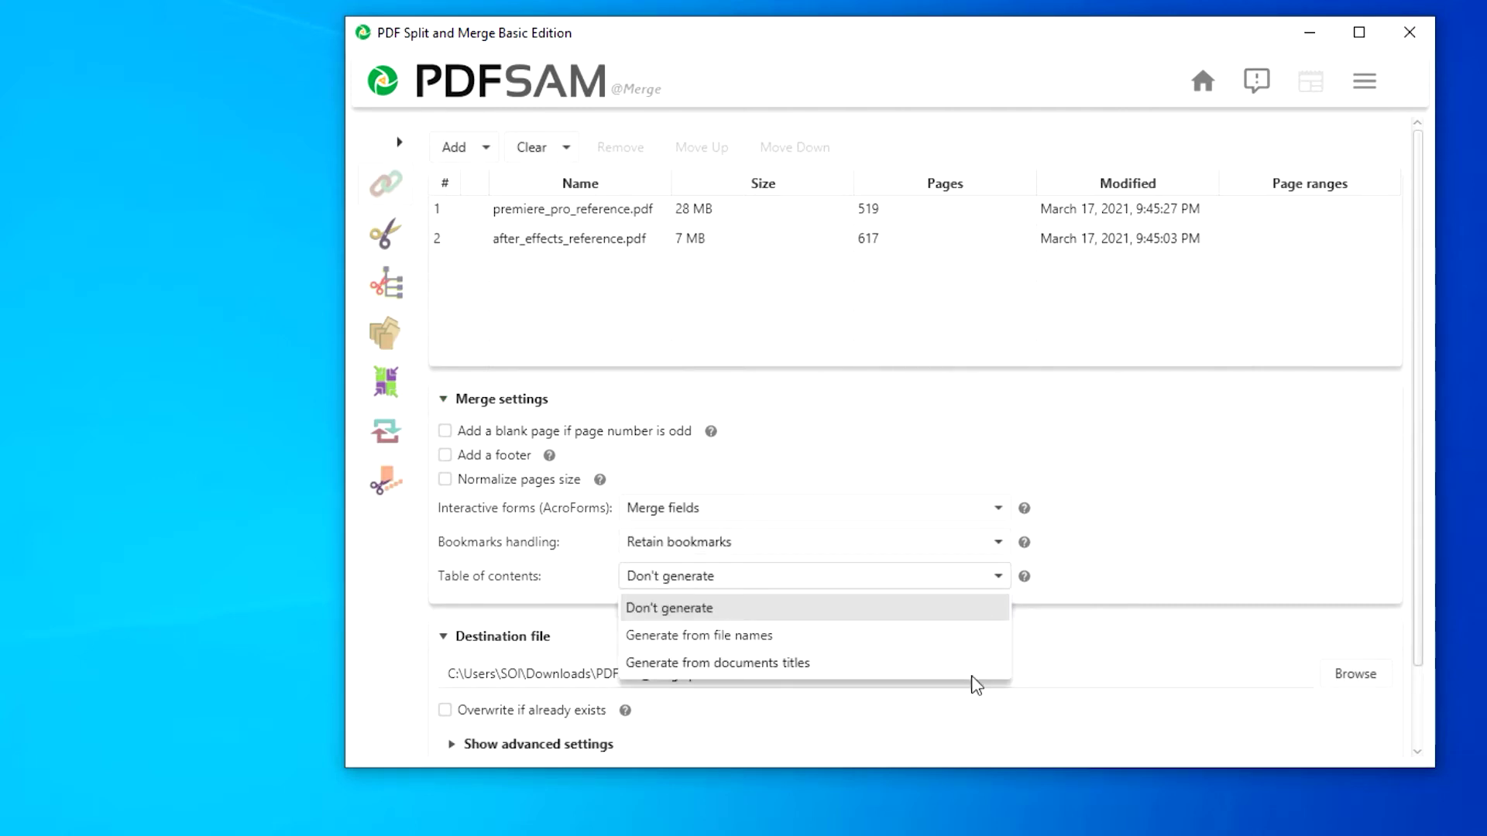
pyautogui.click(1142, 580)
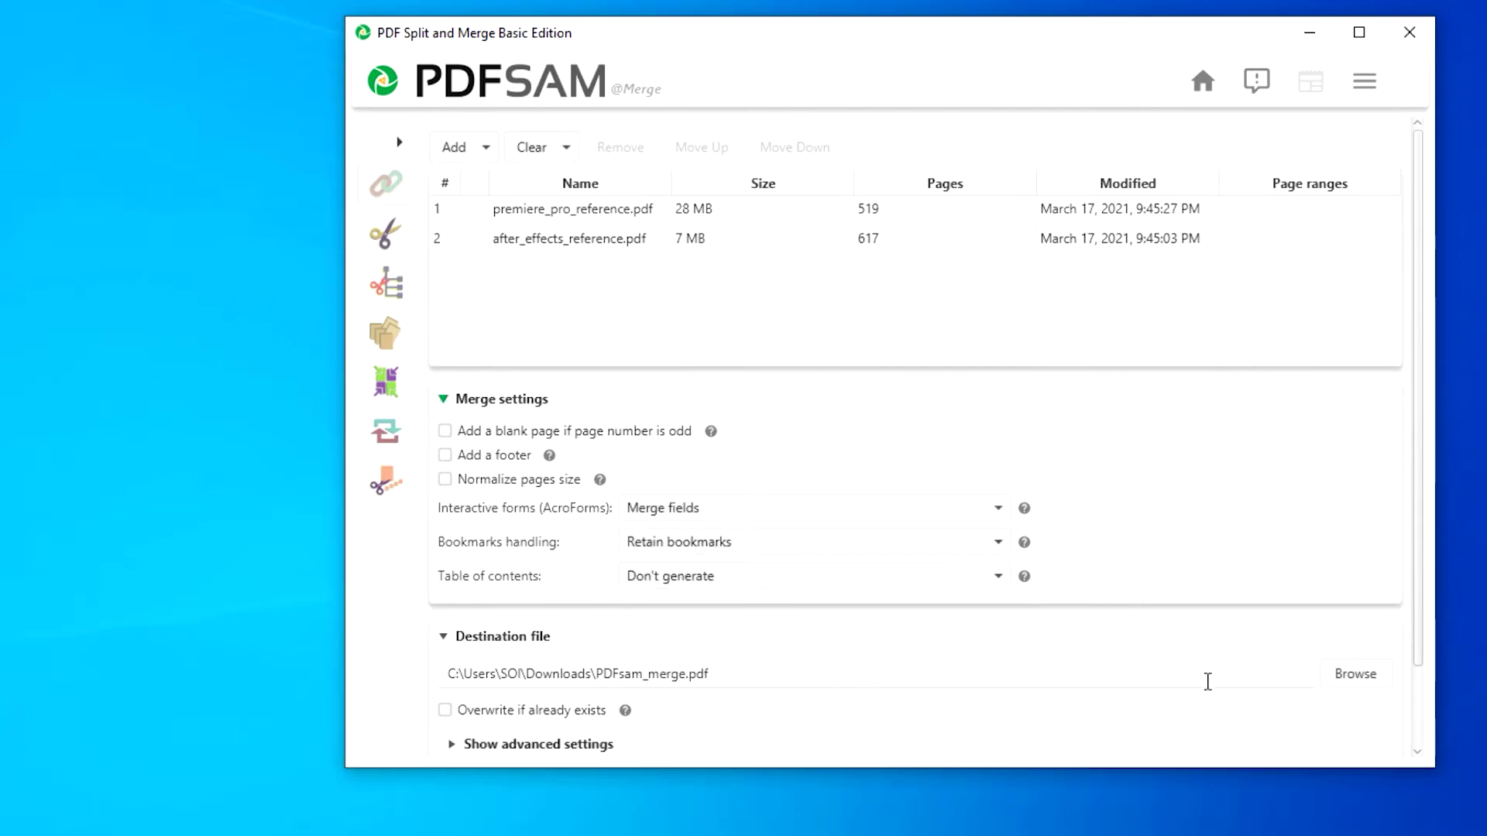
pyautogui.scroll(-2, 1205, 682)
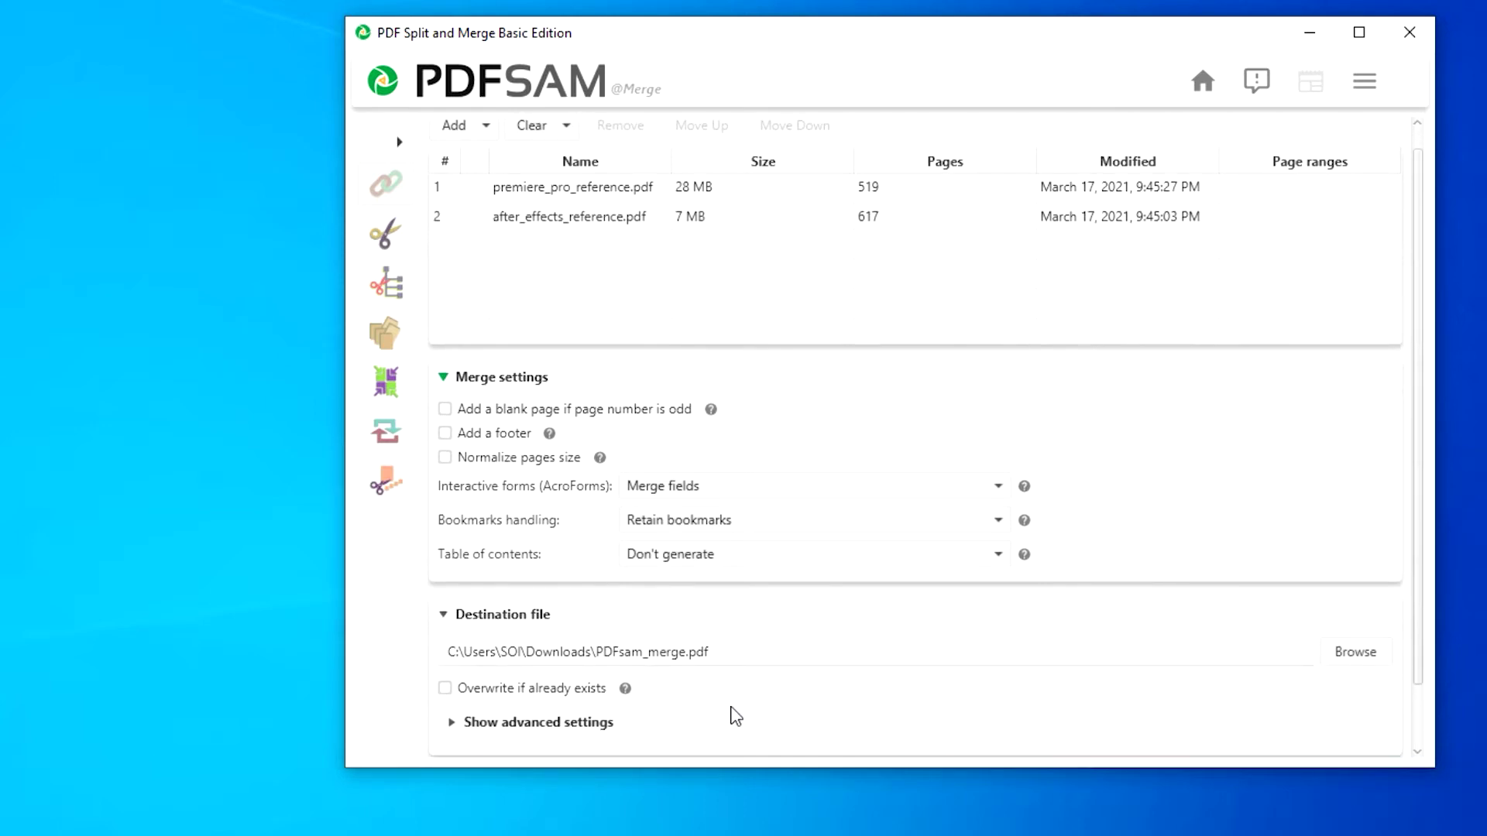
# Step: Run the merge to PDFsam_merge.pdf with output PDF version 1.5
pyautogui.click(603, 724)
pyautogui.scroll(-4, 916, 694)
pyautogui.scroll(-4, 916, 694)
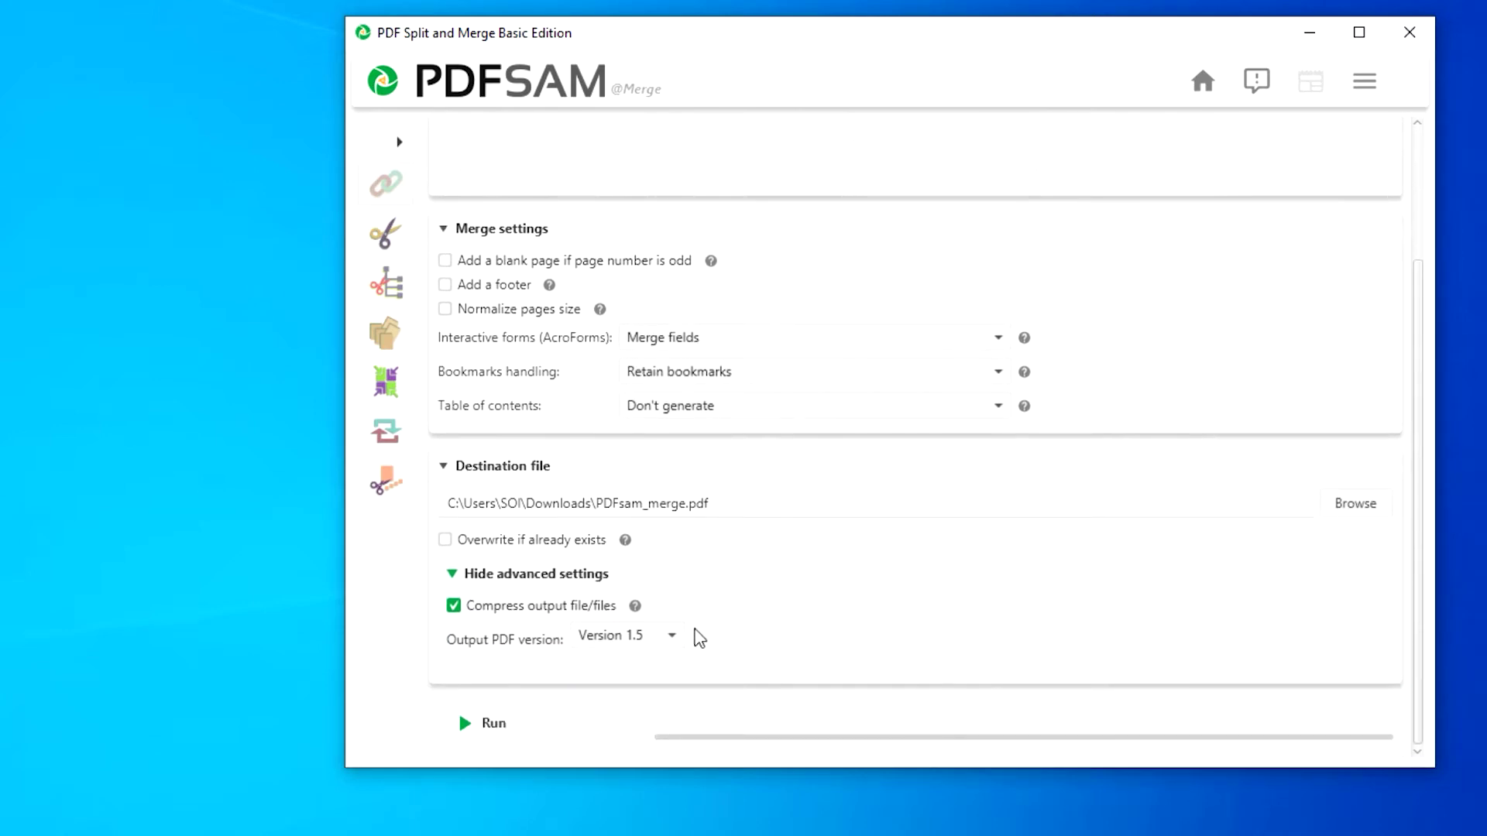
pyautogui.click(682, 637)
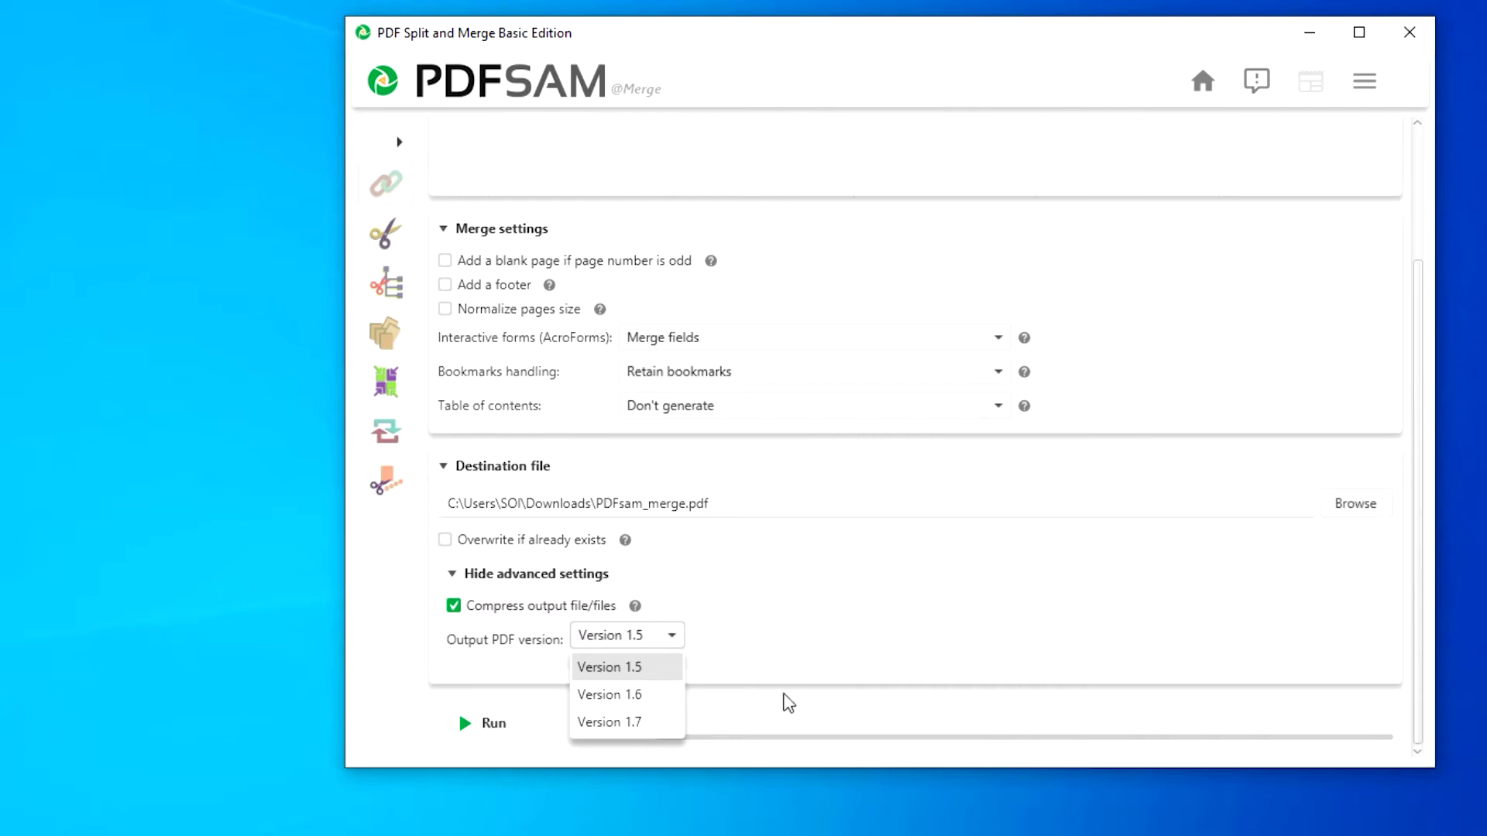
pyautogui.click(822, 668)
pyautogui.click(503, 731)
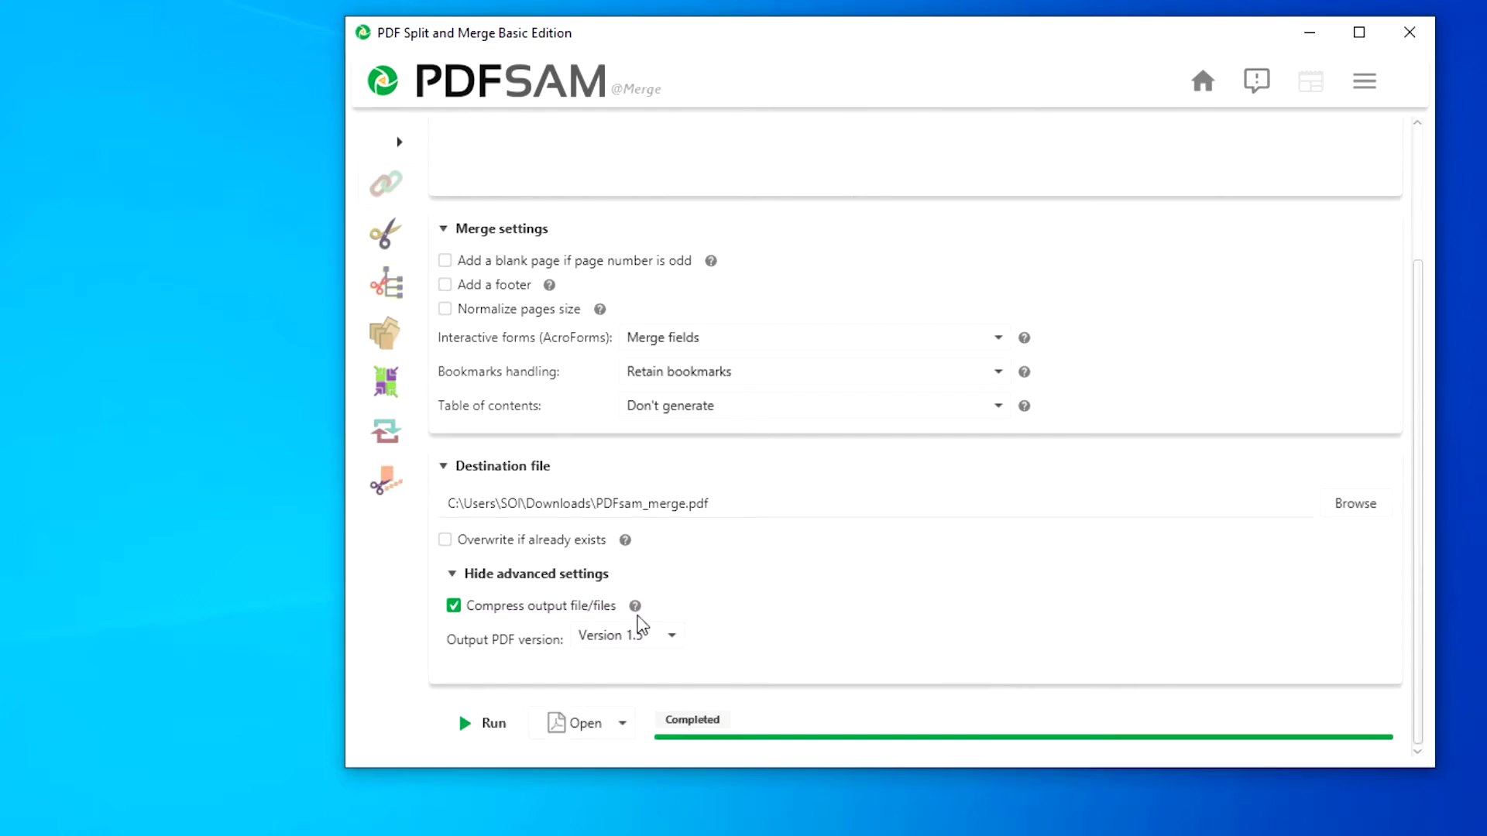
pyautogui.click(622, 723)
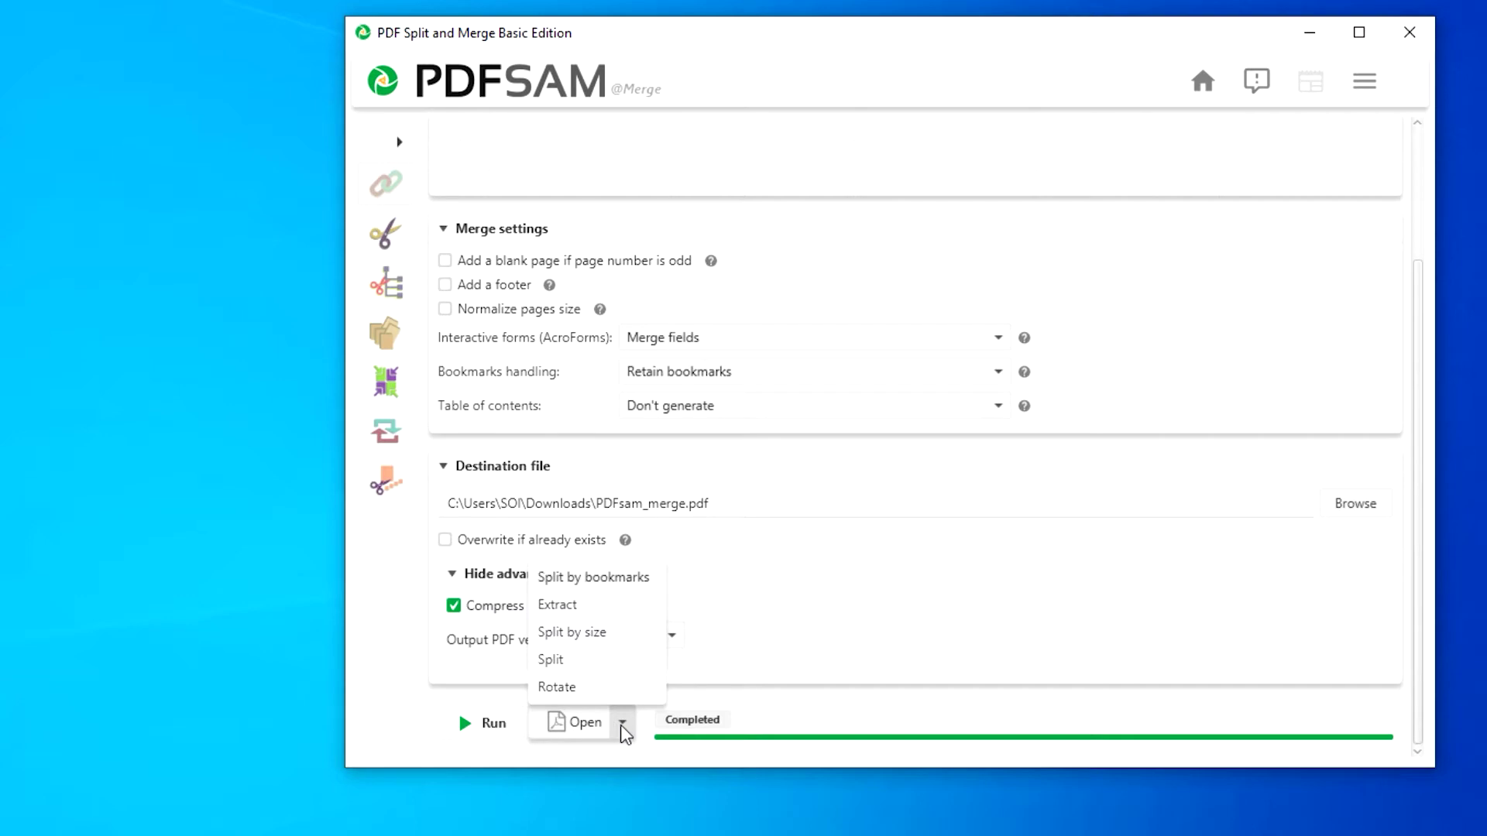
# Step: View the 1136-page PDFsam_merge.pdf in Acrobat, scroll through it, then close it
pyautogui.click(582, 723)
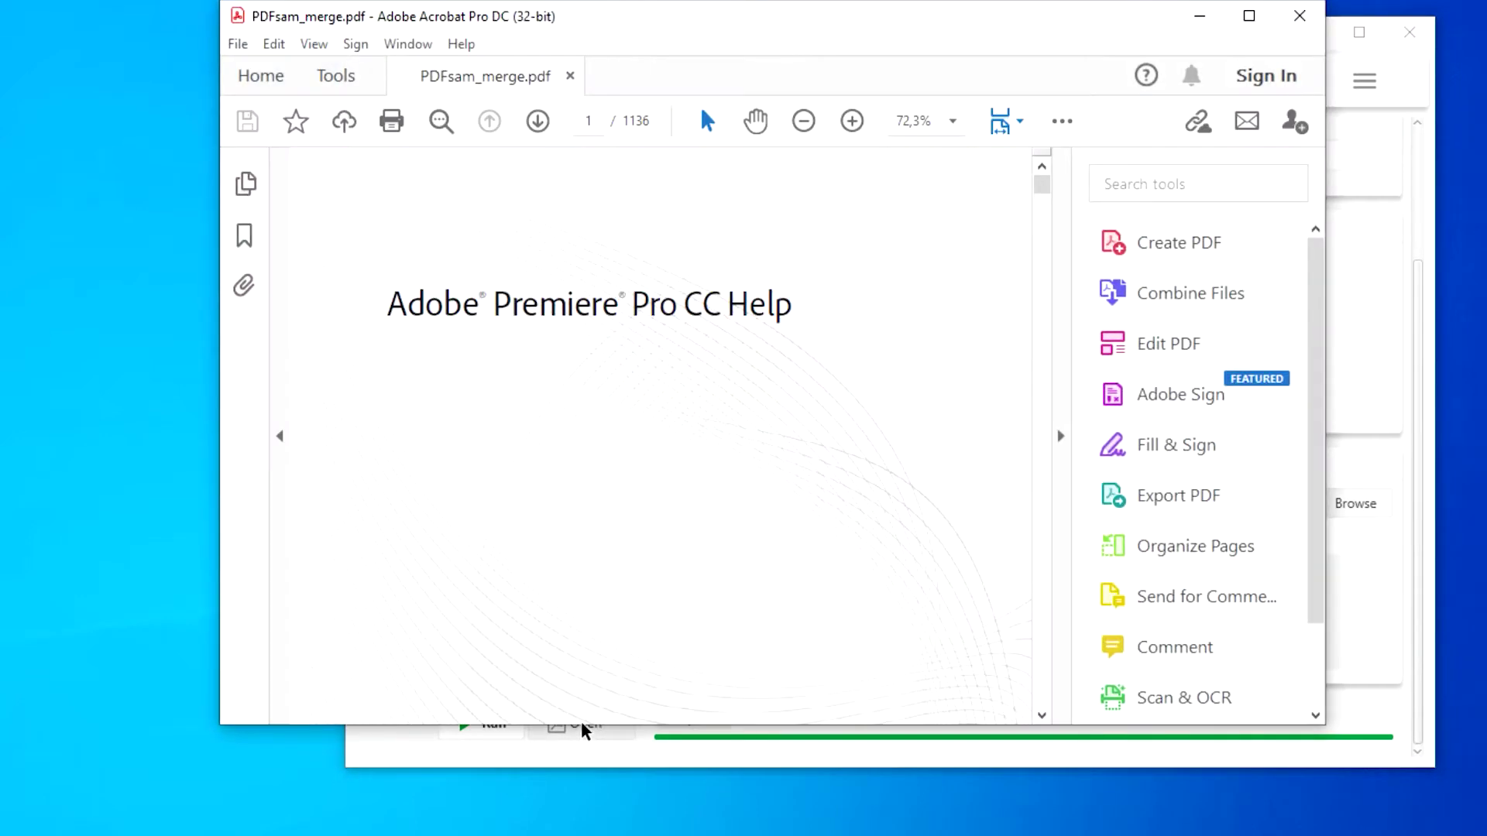
pyautogui.scroll(-10, 993, 242)
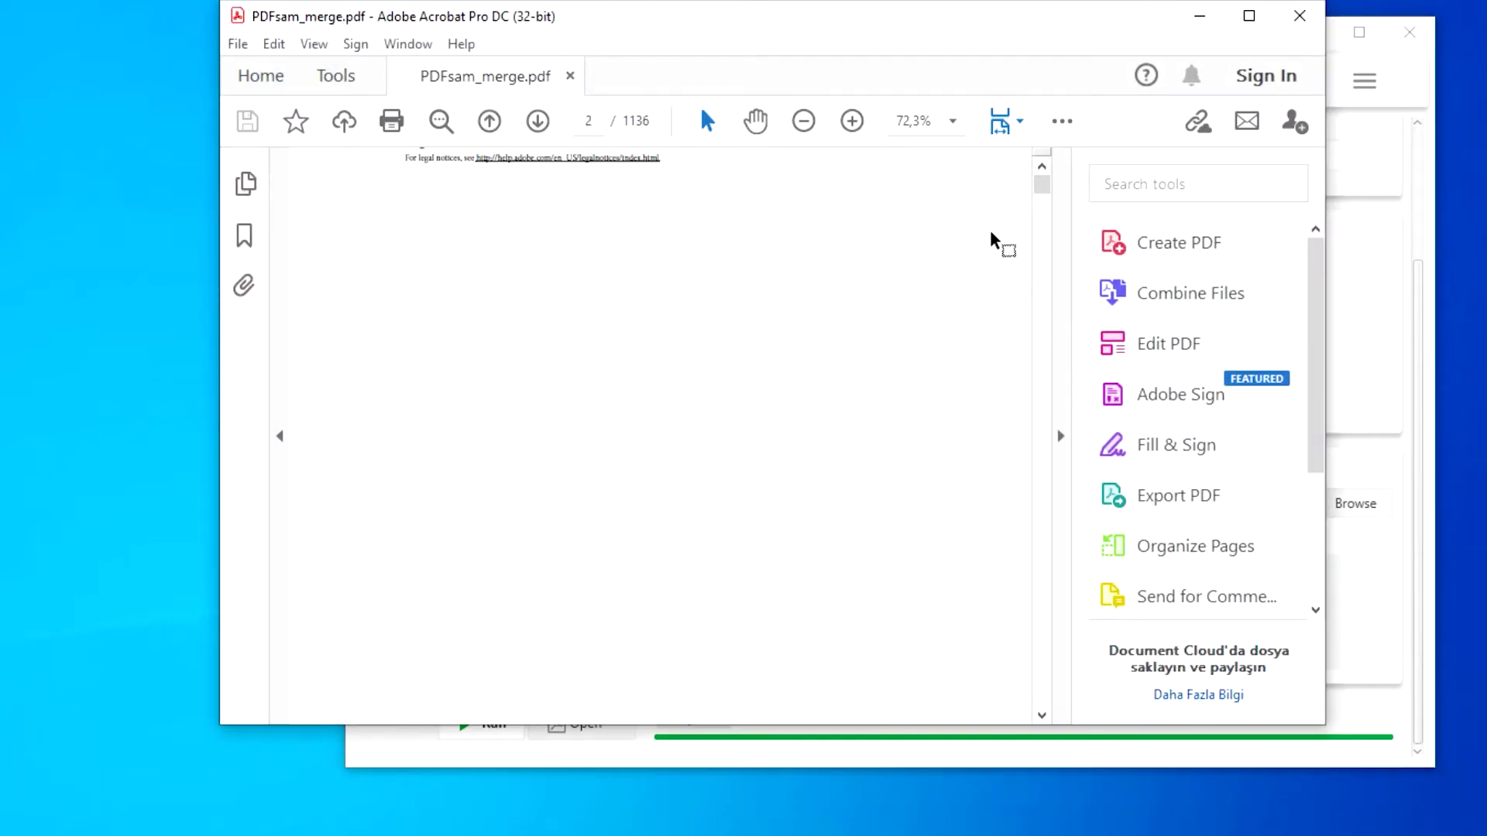
pyautogui.scroll(-15, 994, 242)
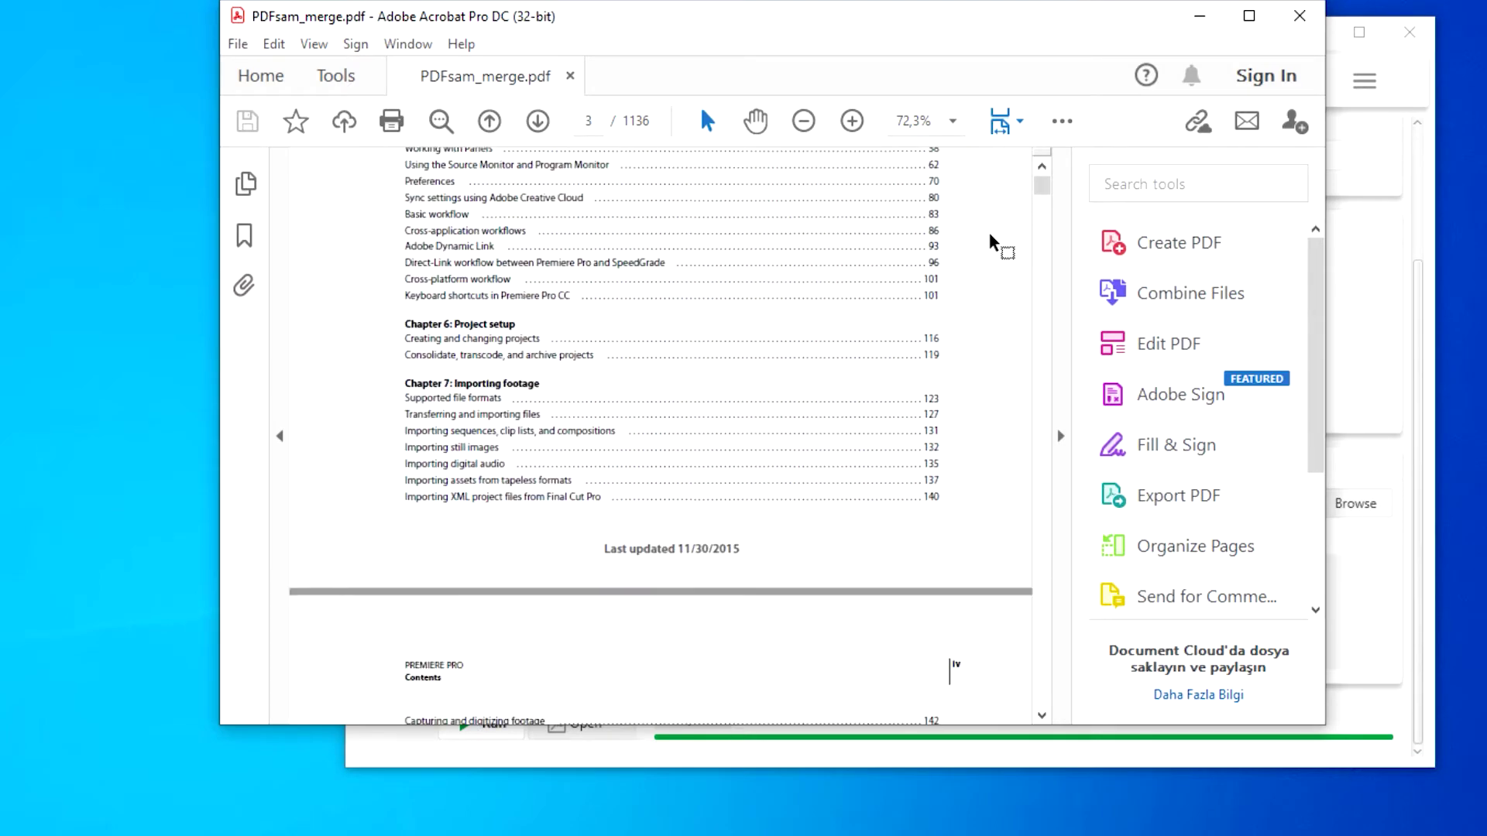
pyautogui.scroll(-15, 994, 242)
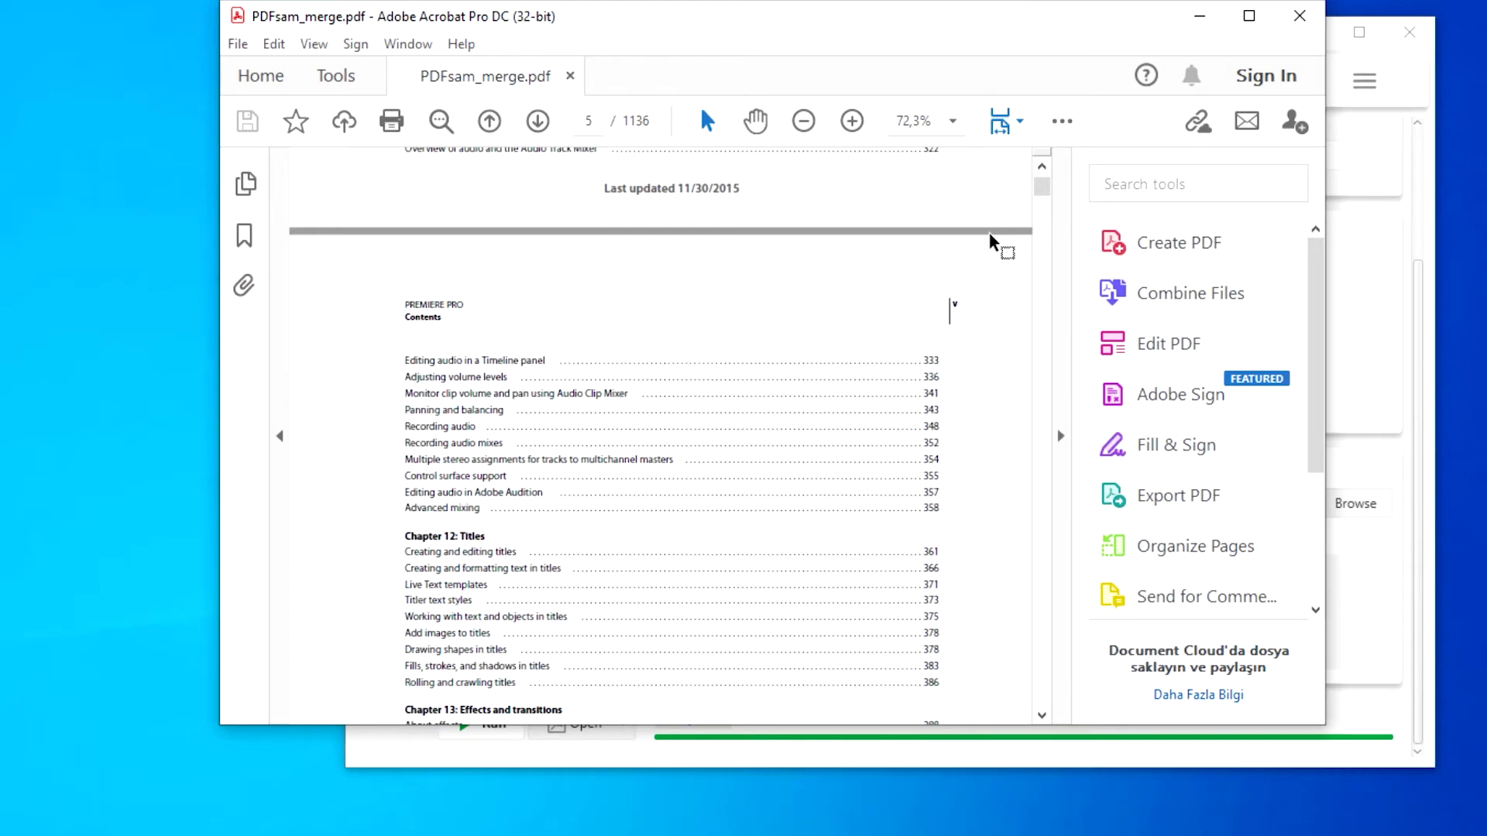
pyautogui.moveTo(1041, 186); pyautogui.dragTo(1043, 273)
pyautogui.scroll(-10, 999, 318)
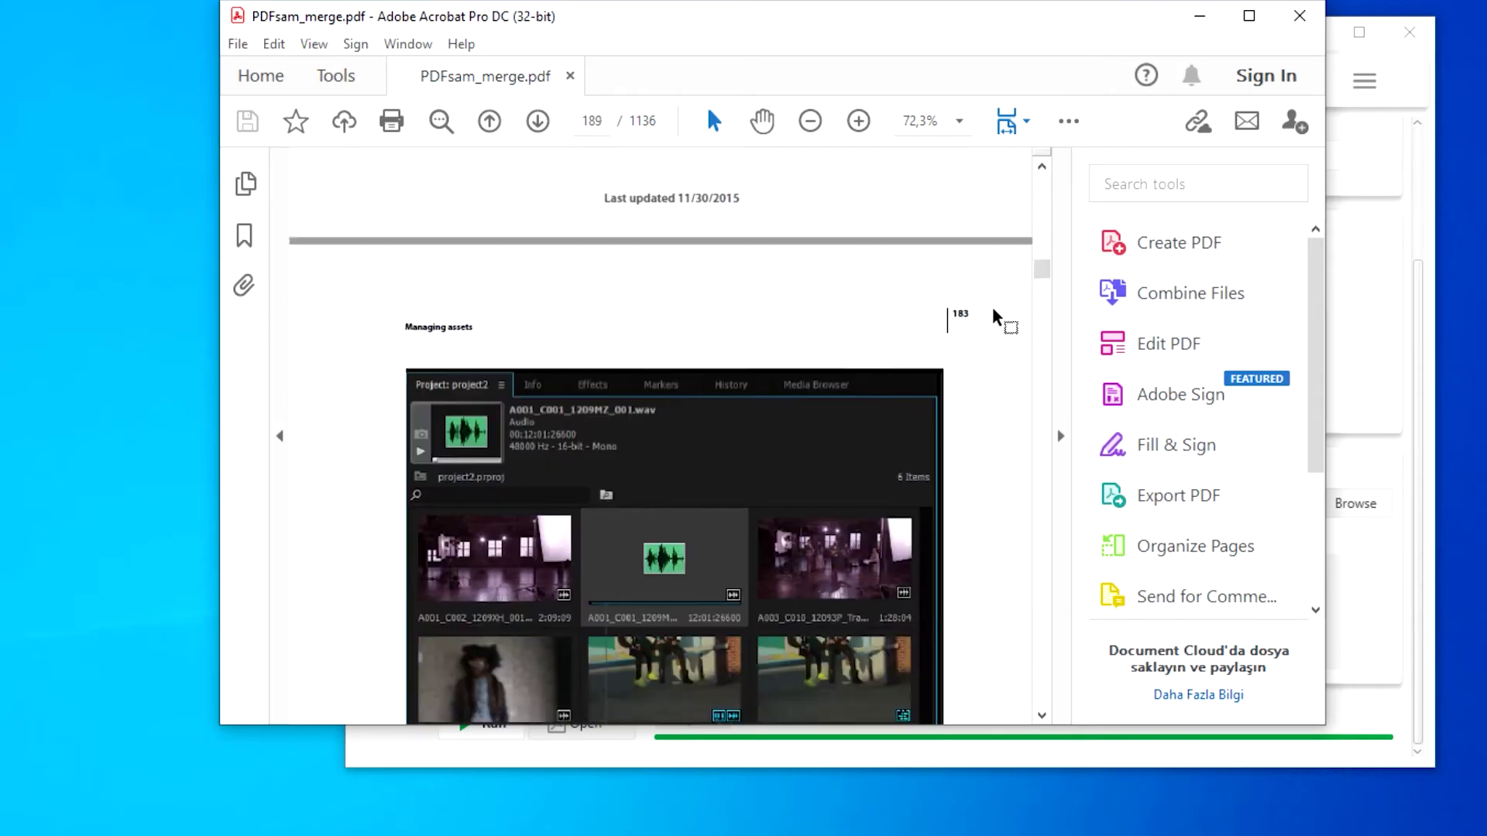
pyautogui.scroll(-15, 995, 319)
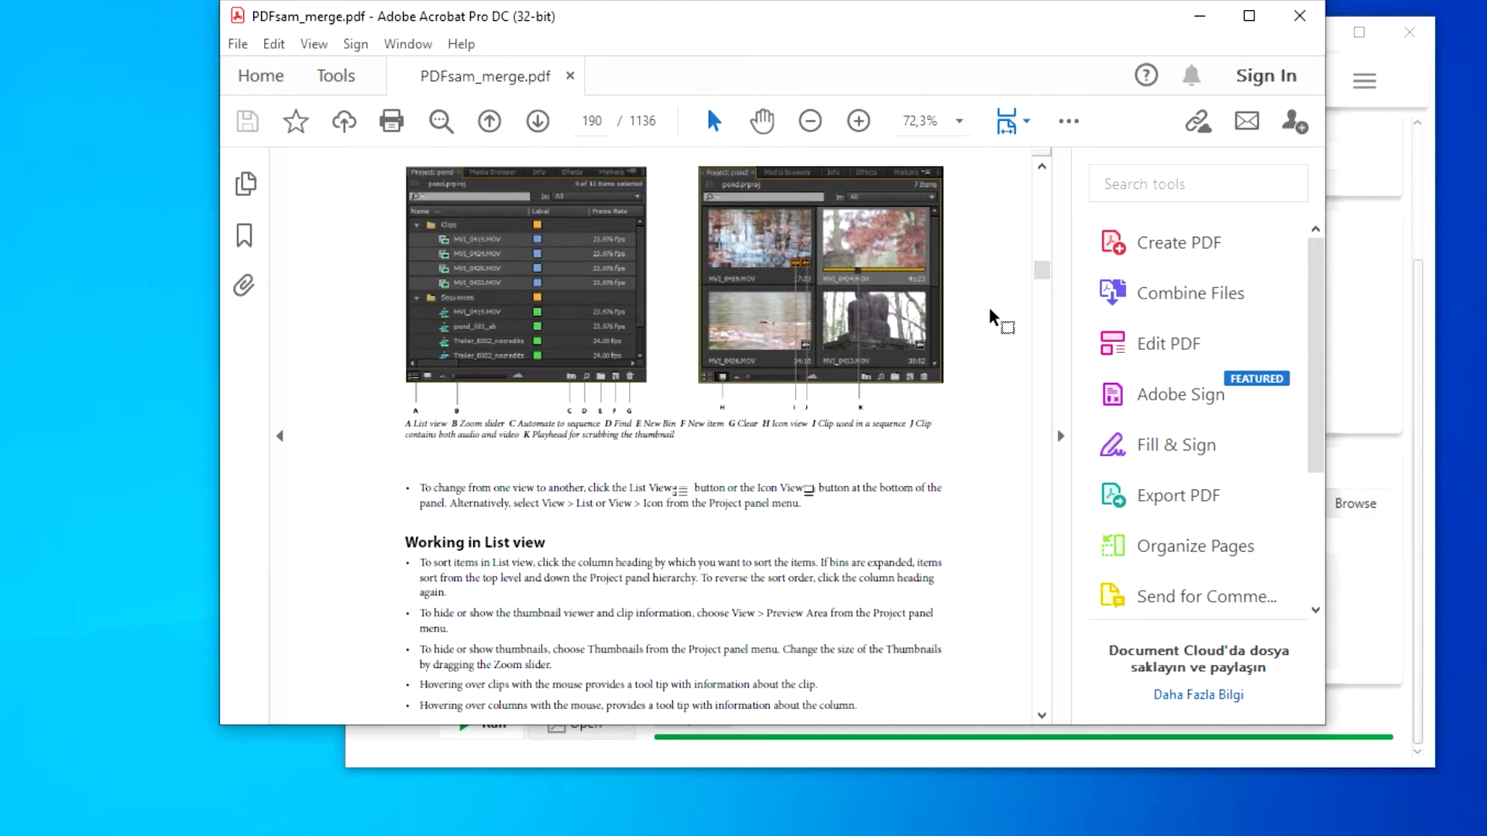
pyautogui.scroll(-15, 989, 313)
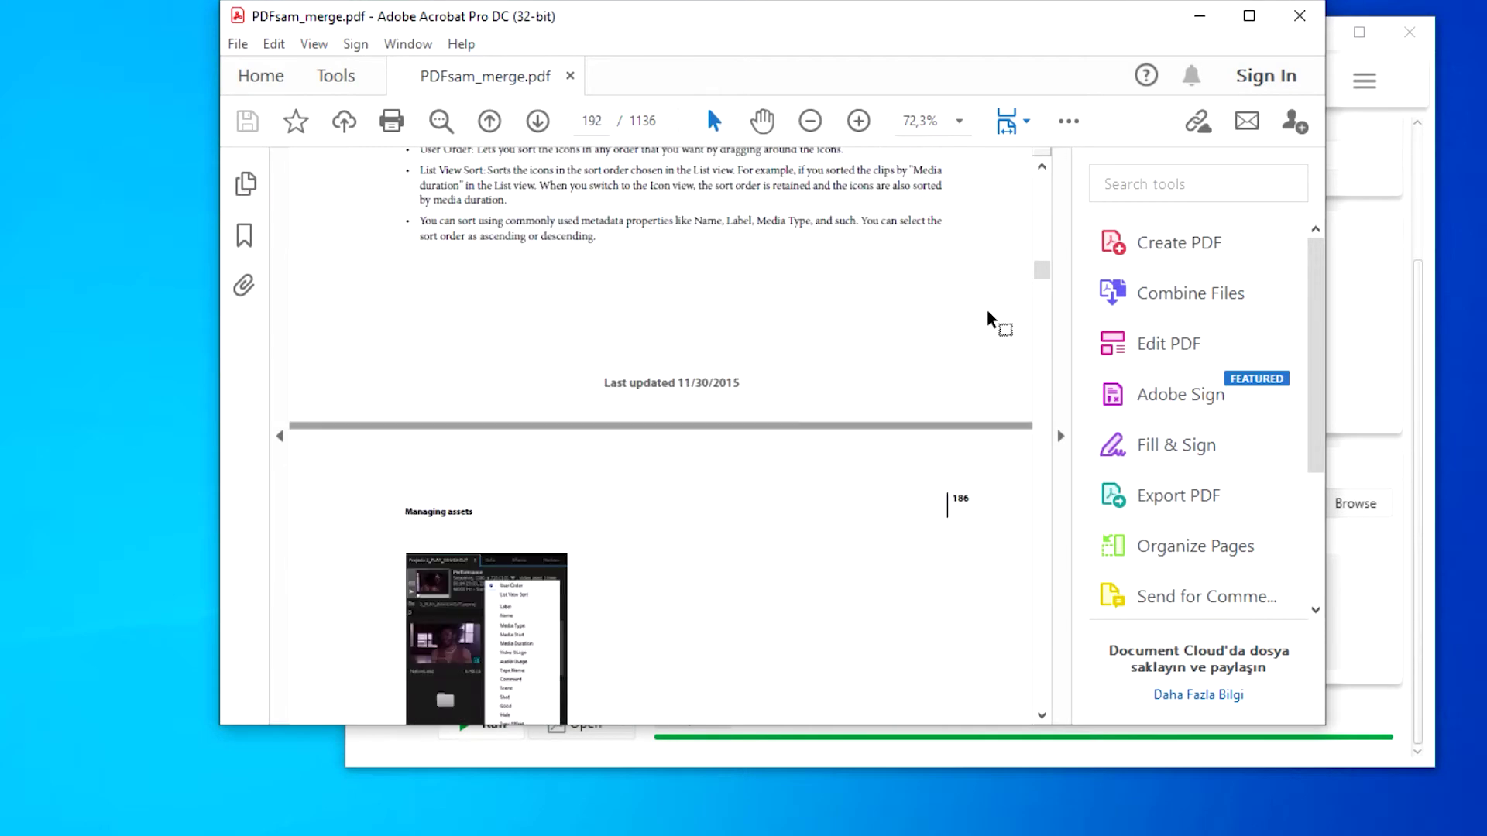
pyautogui.scroll(-15, 989, 318)
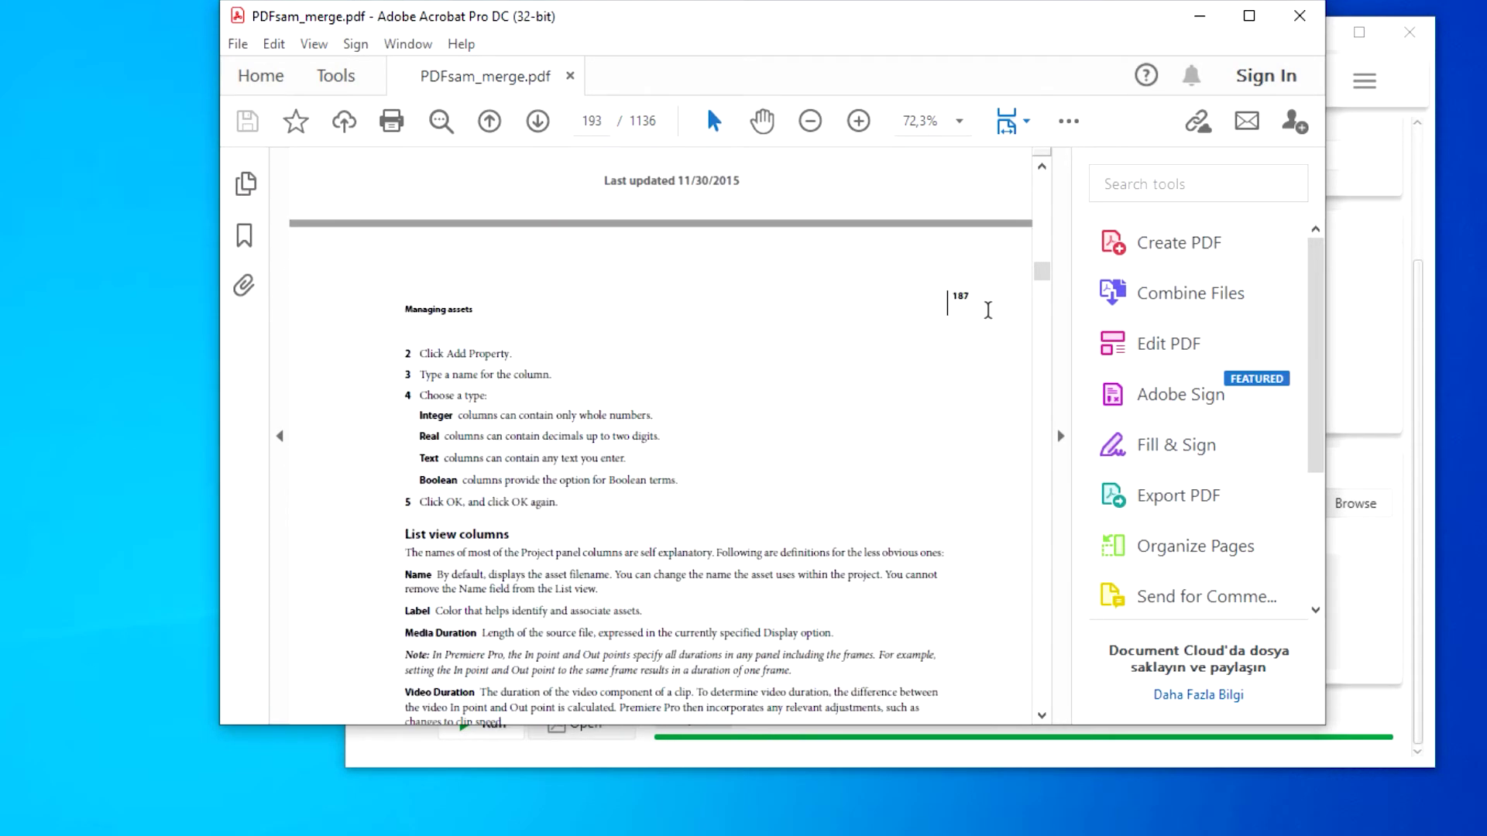
pyautogui.scroll(-15, 989, 319)
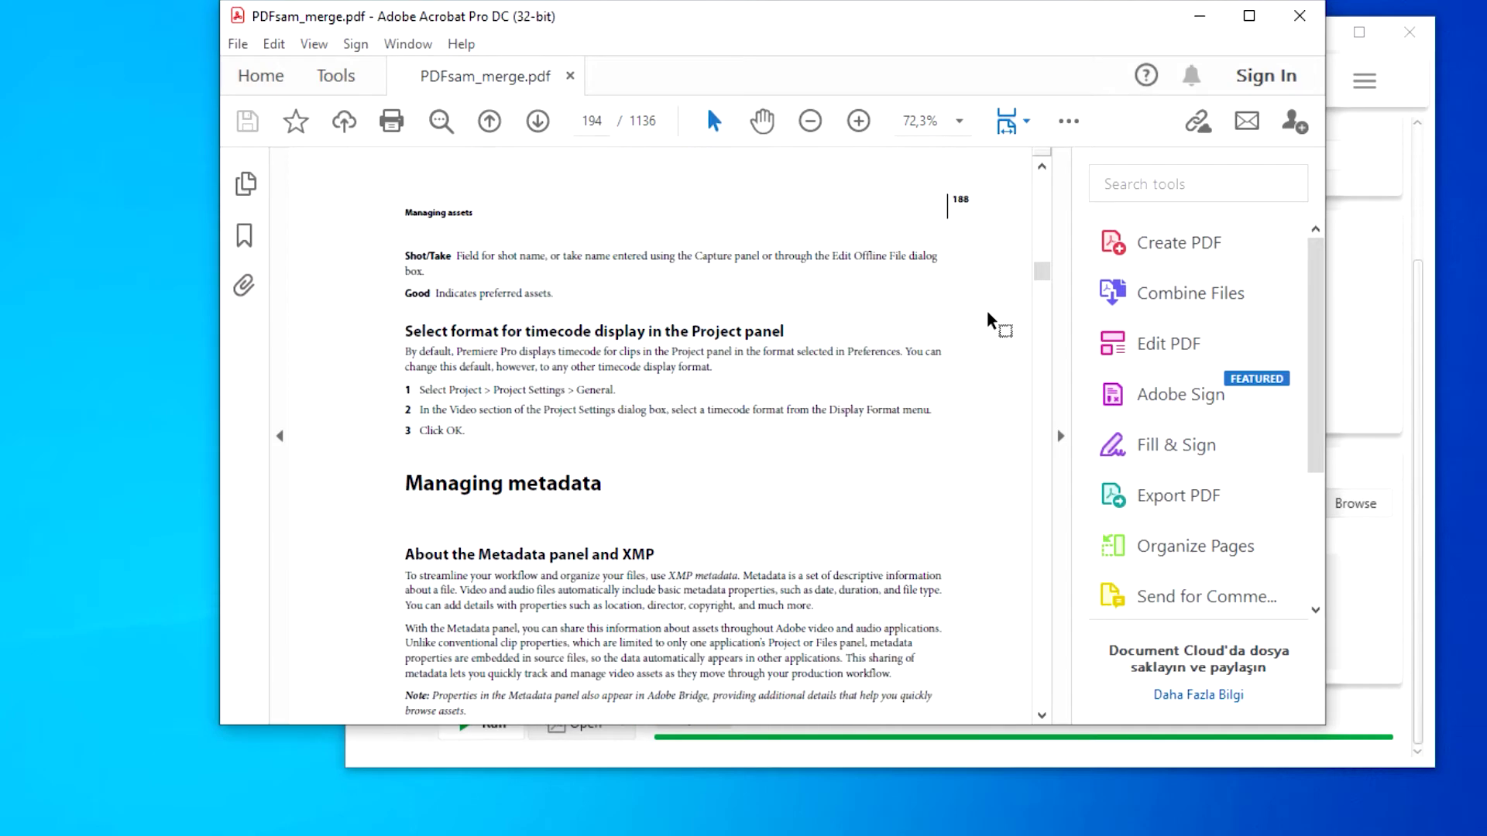
pyautogui.scroll(-10, 989, 319)
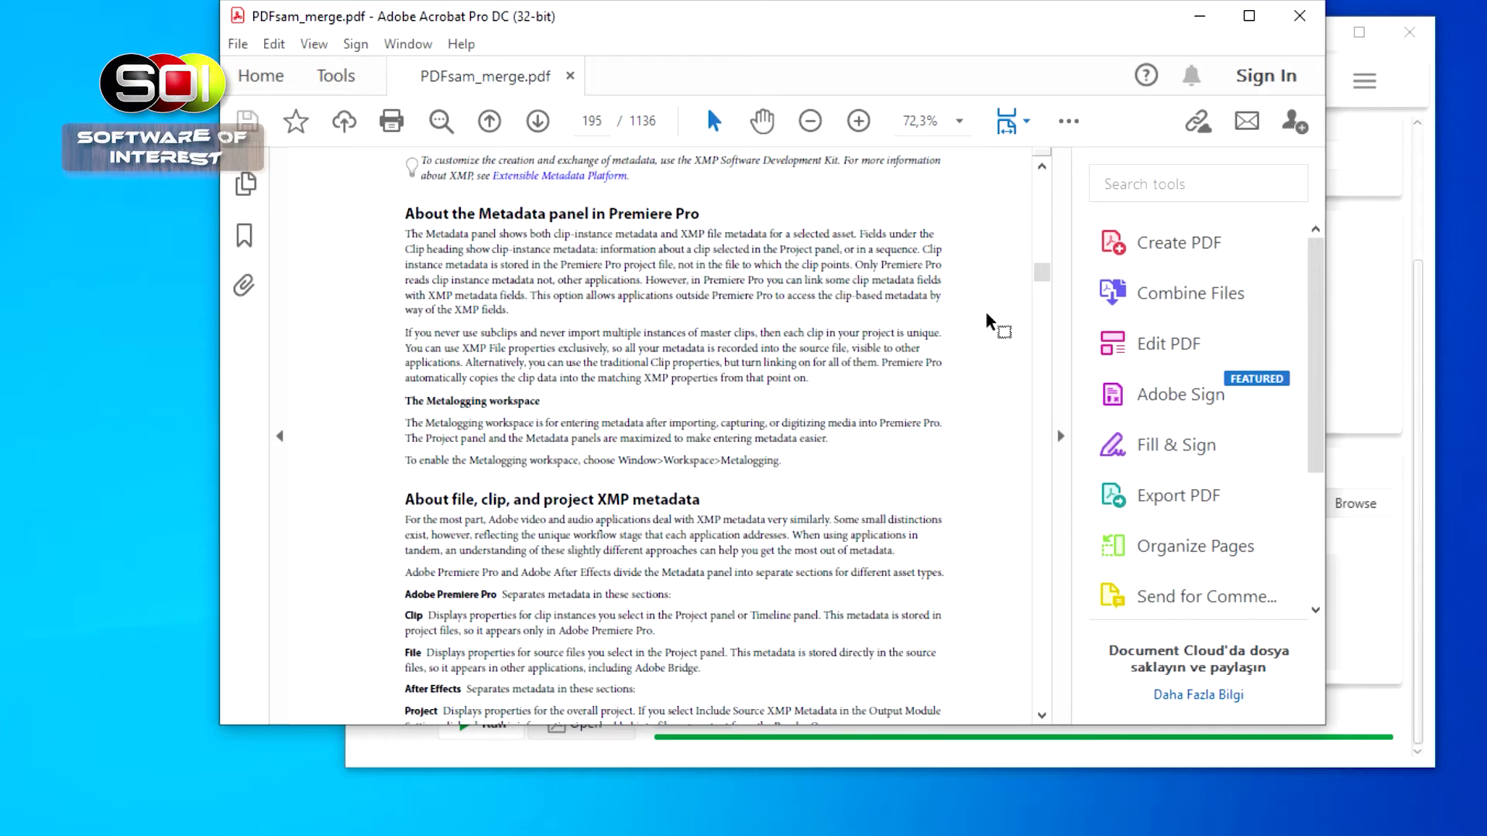
pyautogui.click(1301, 19)
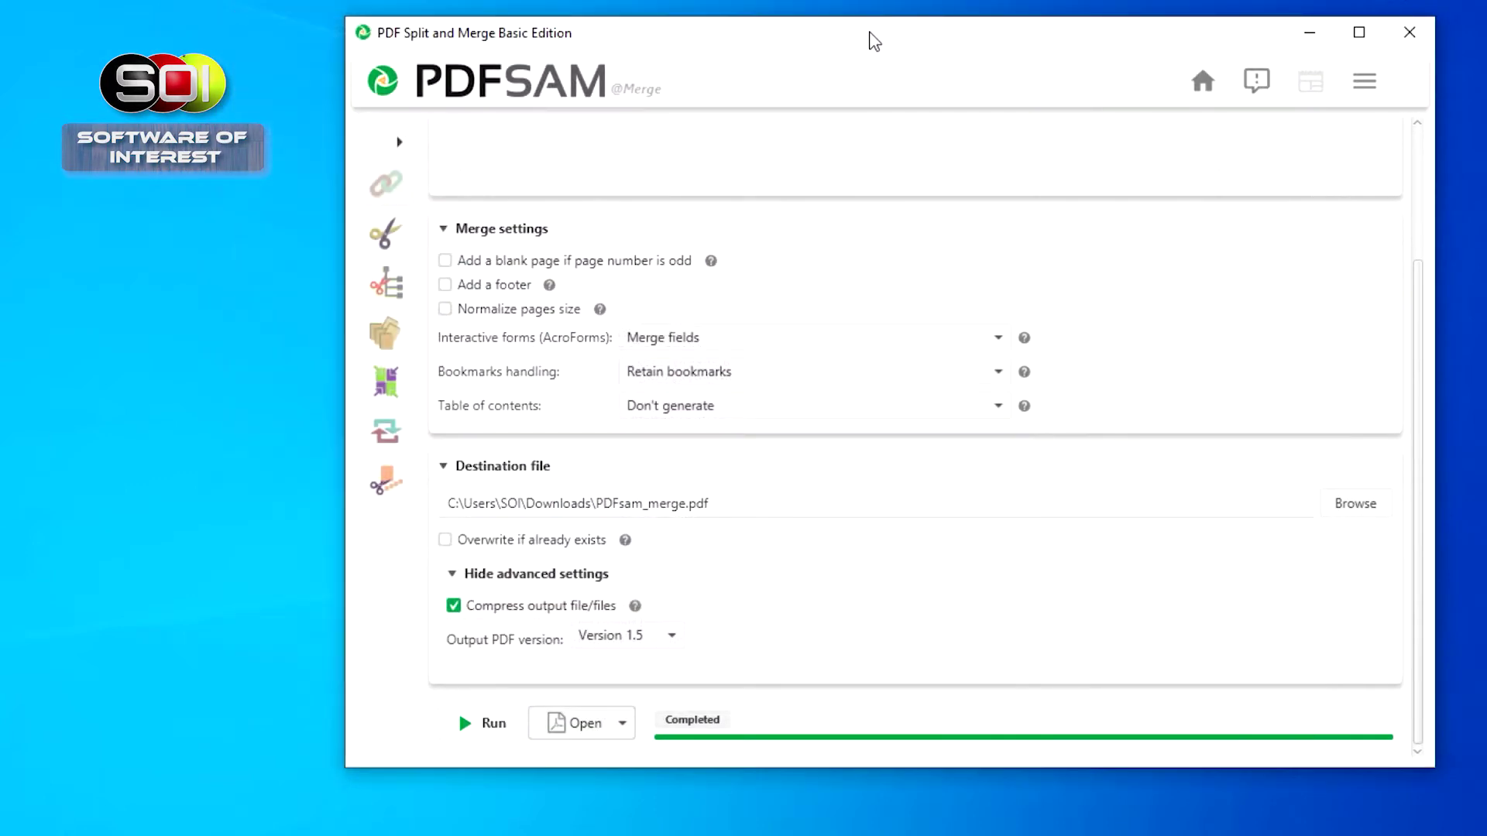
# Step: Open the Split module and choose splitting every n pages
pyautogui.click(399, 142)
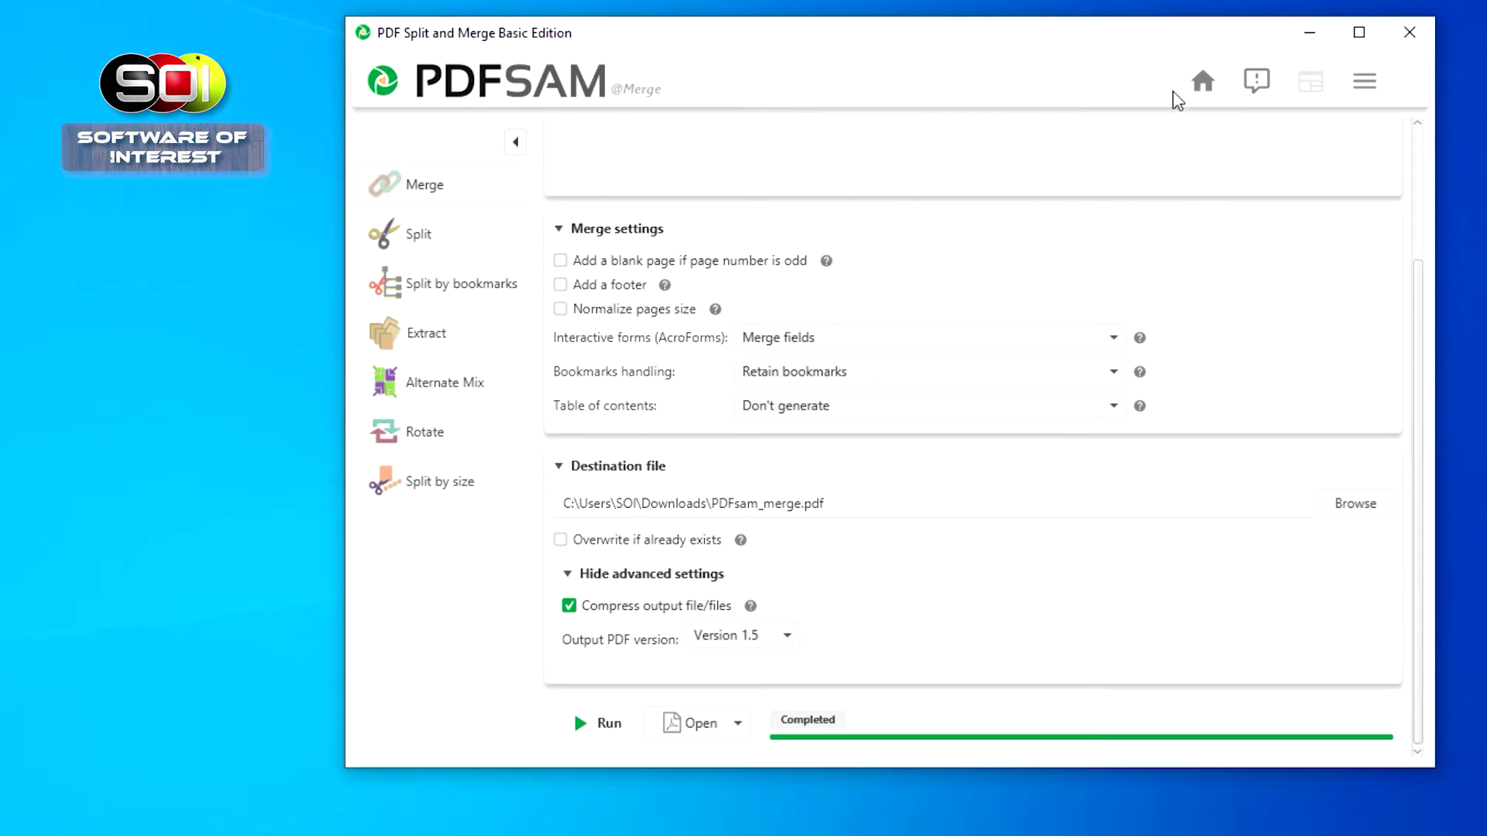
pyautogui.click(1202, 81)
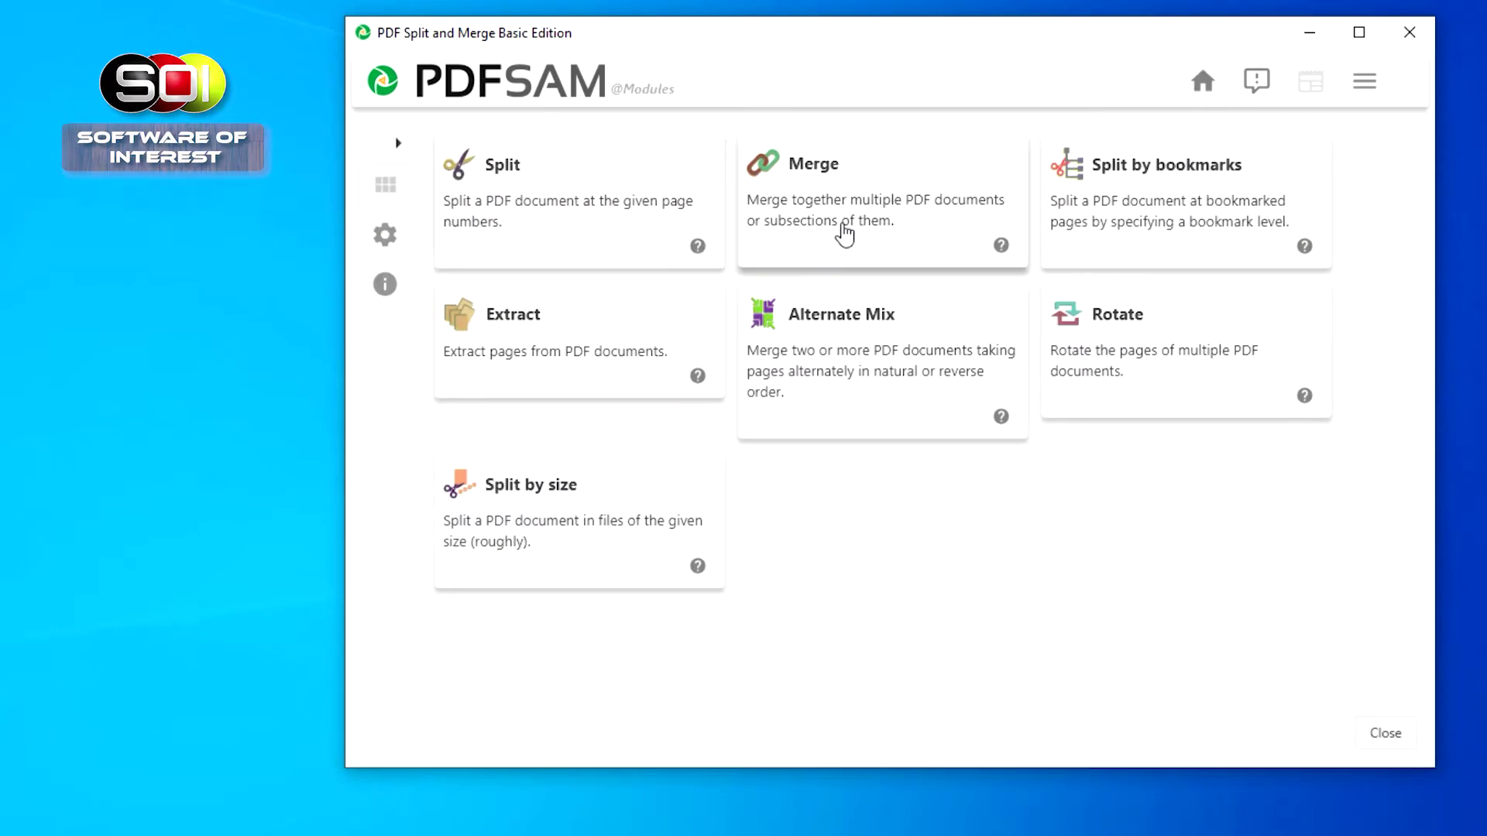
pyautogui.click(570, 224)
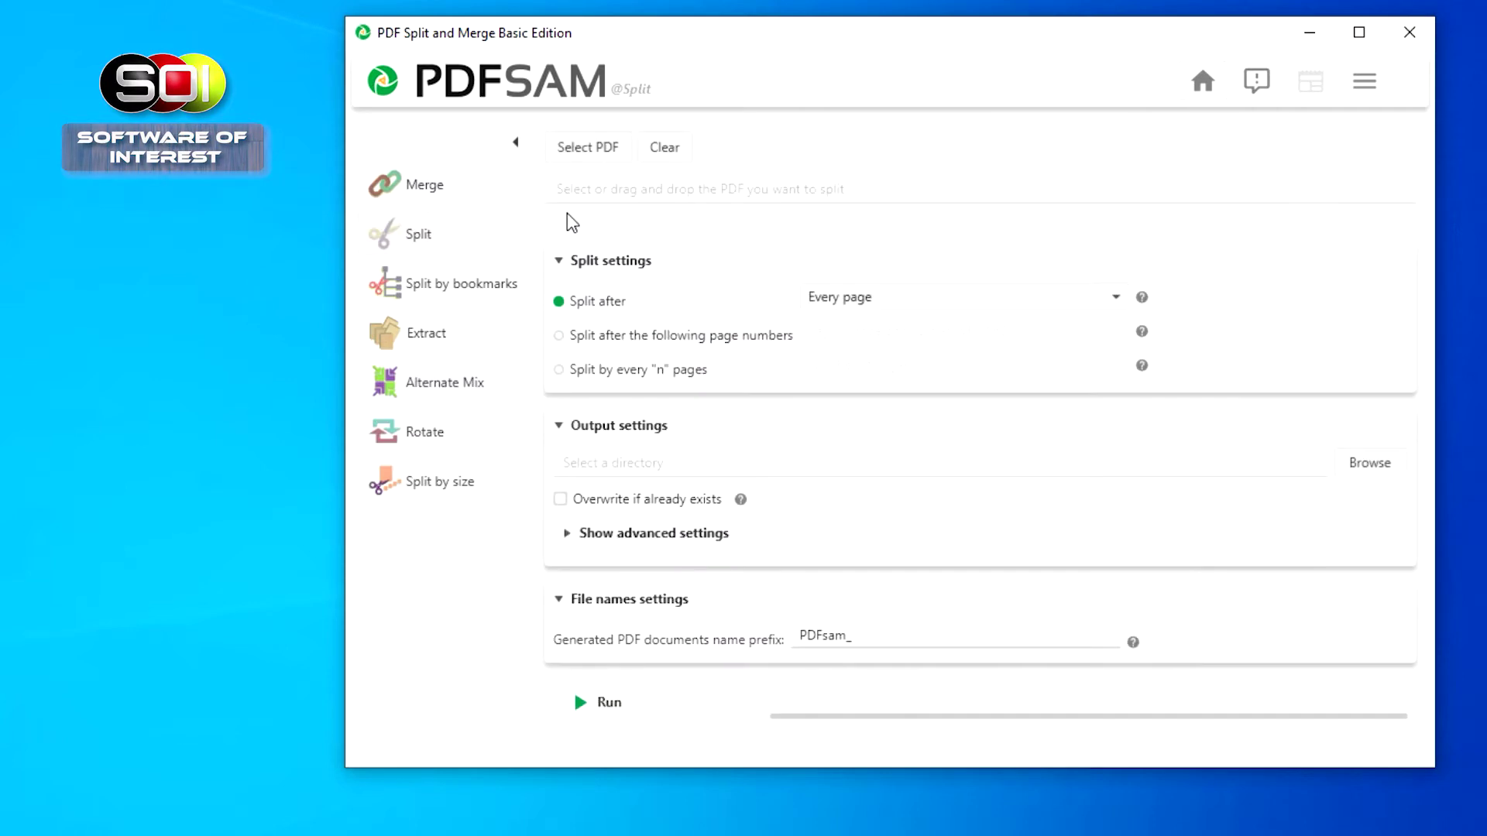
pyautogui.click(1117, 306)
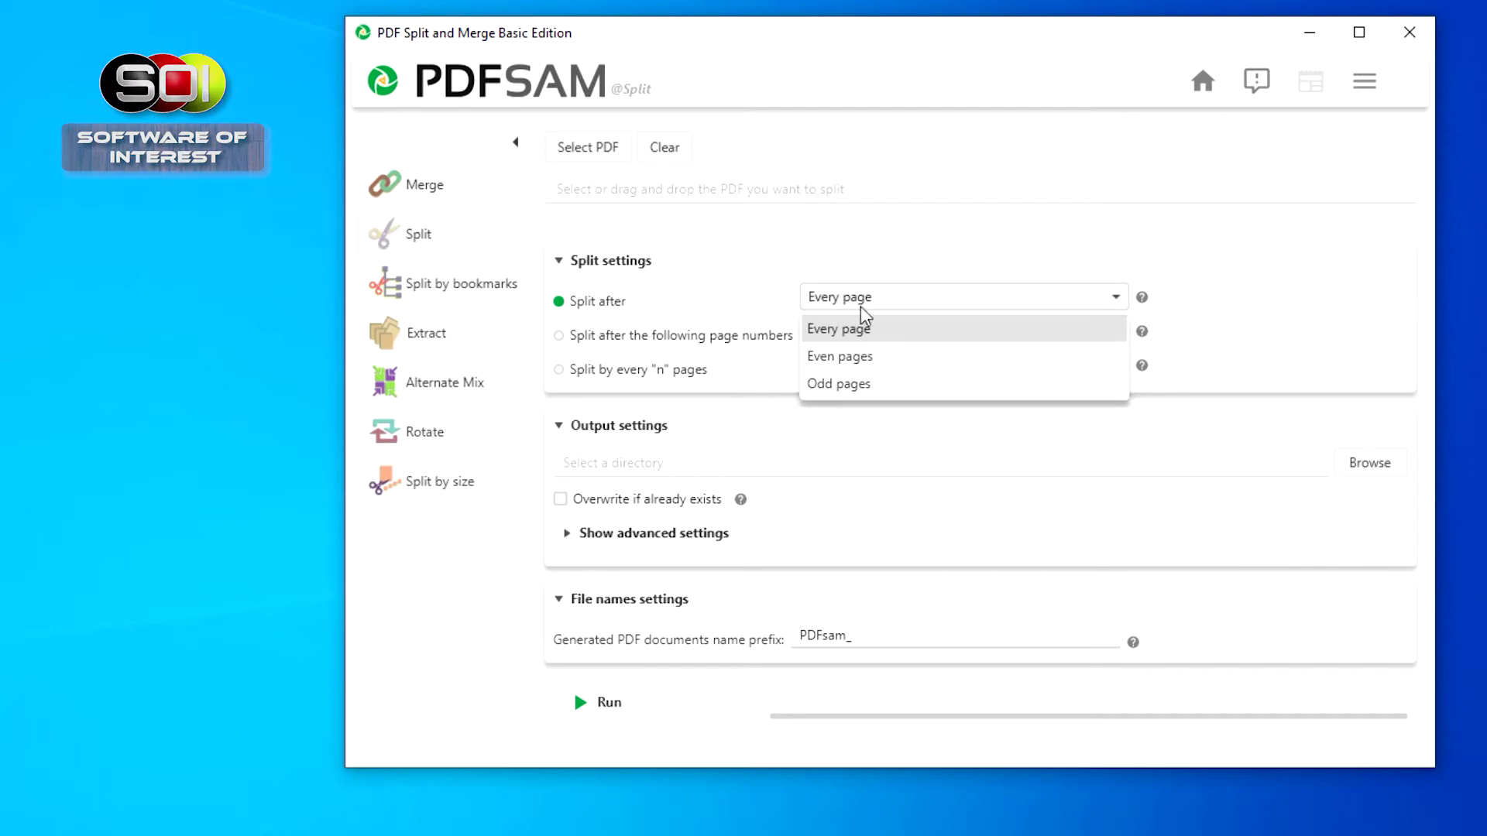
pyautogui.click(559, 337)
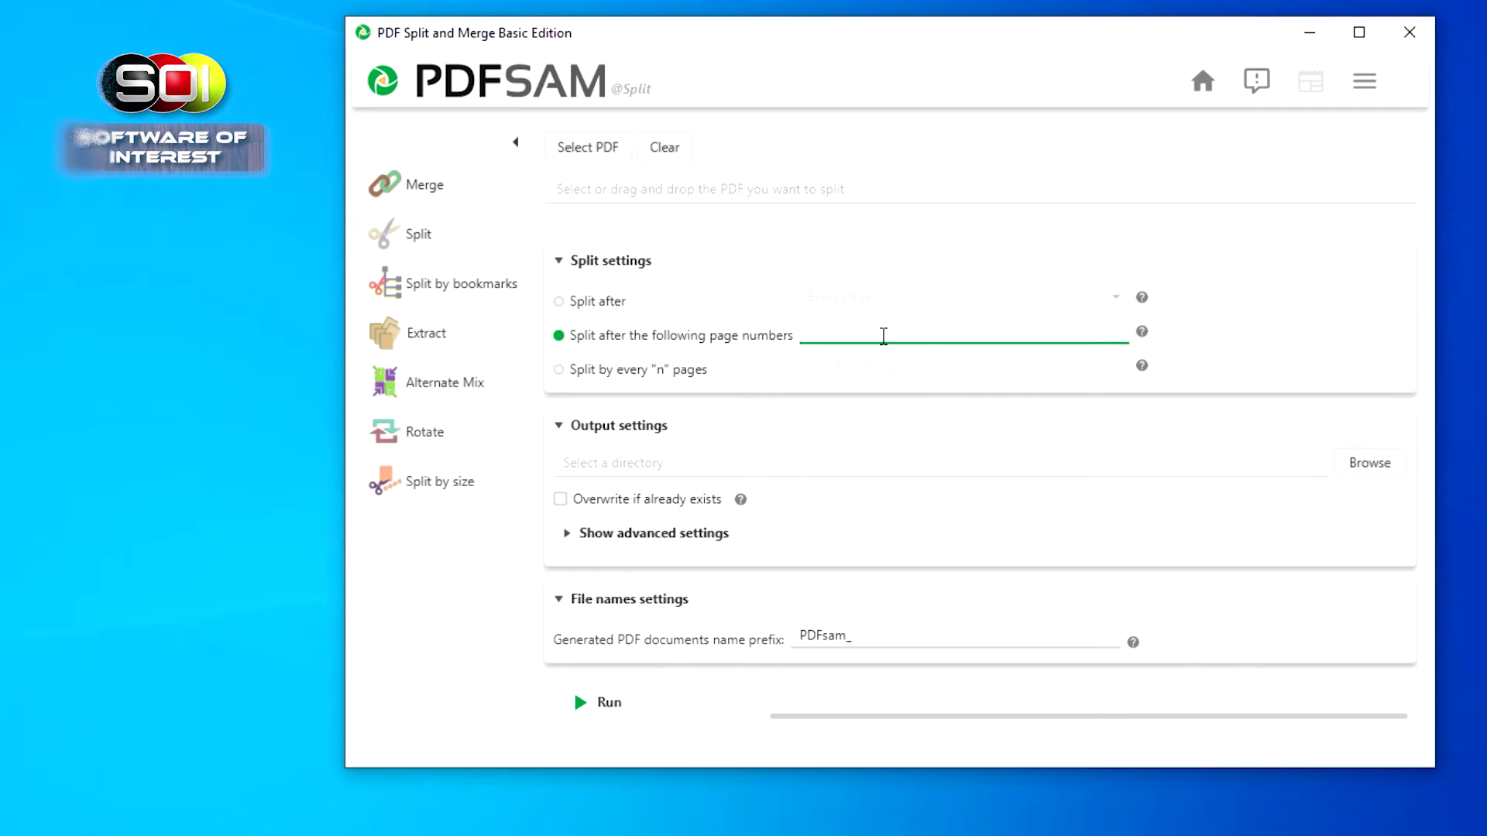
pyautogui.click(549, 380)
pyautogui.click(559, 371)
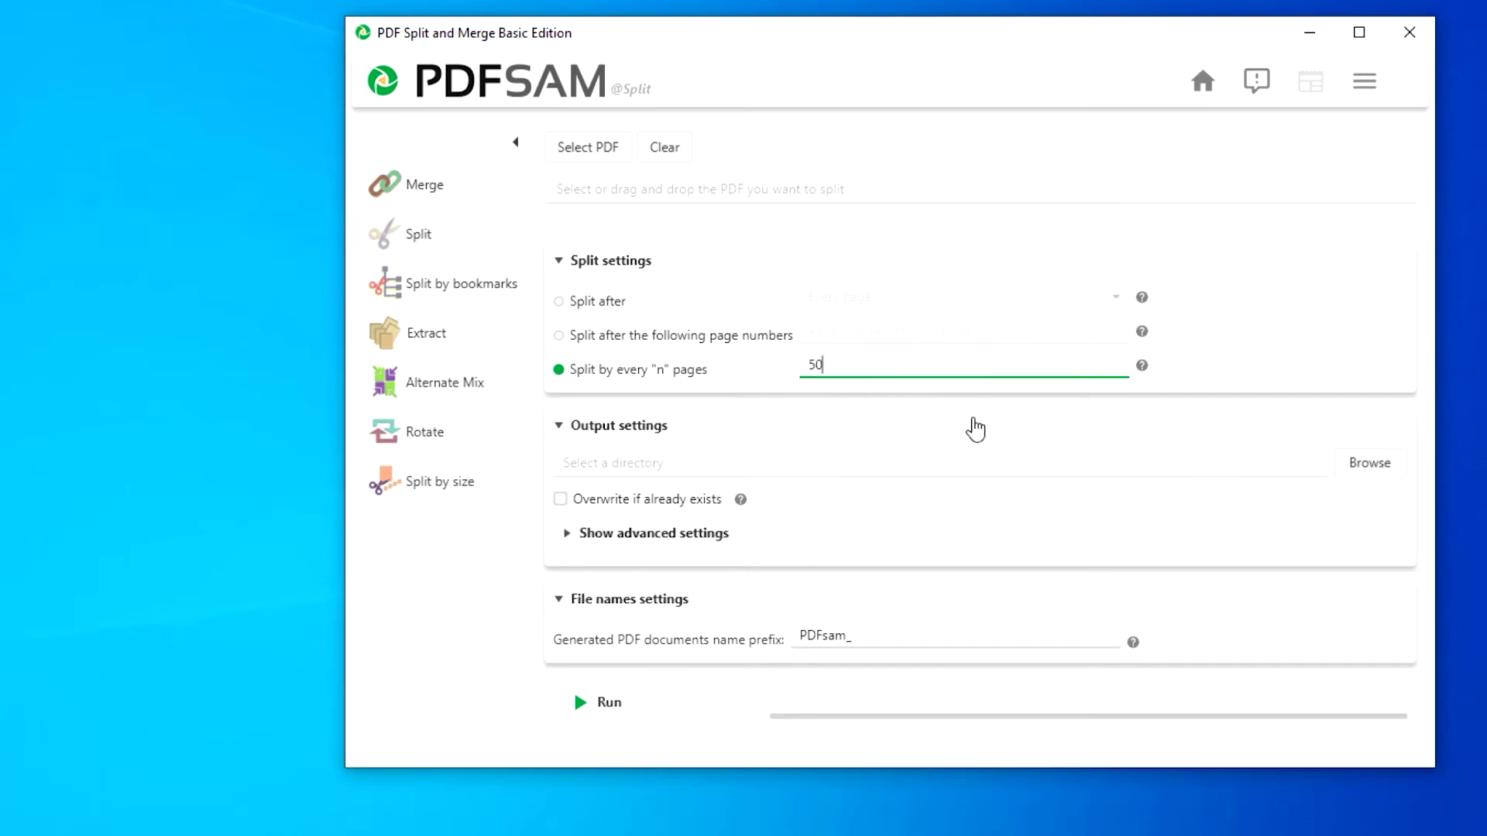
# Step: Set the output file prefix to PDFsam_Split and check the advanced PDF version option
pyautogui.click(971, 425)
pyautogui.click(978, 425)
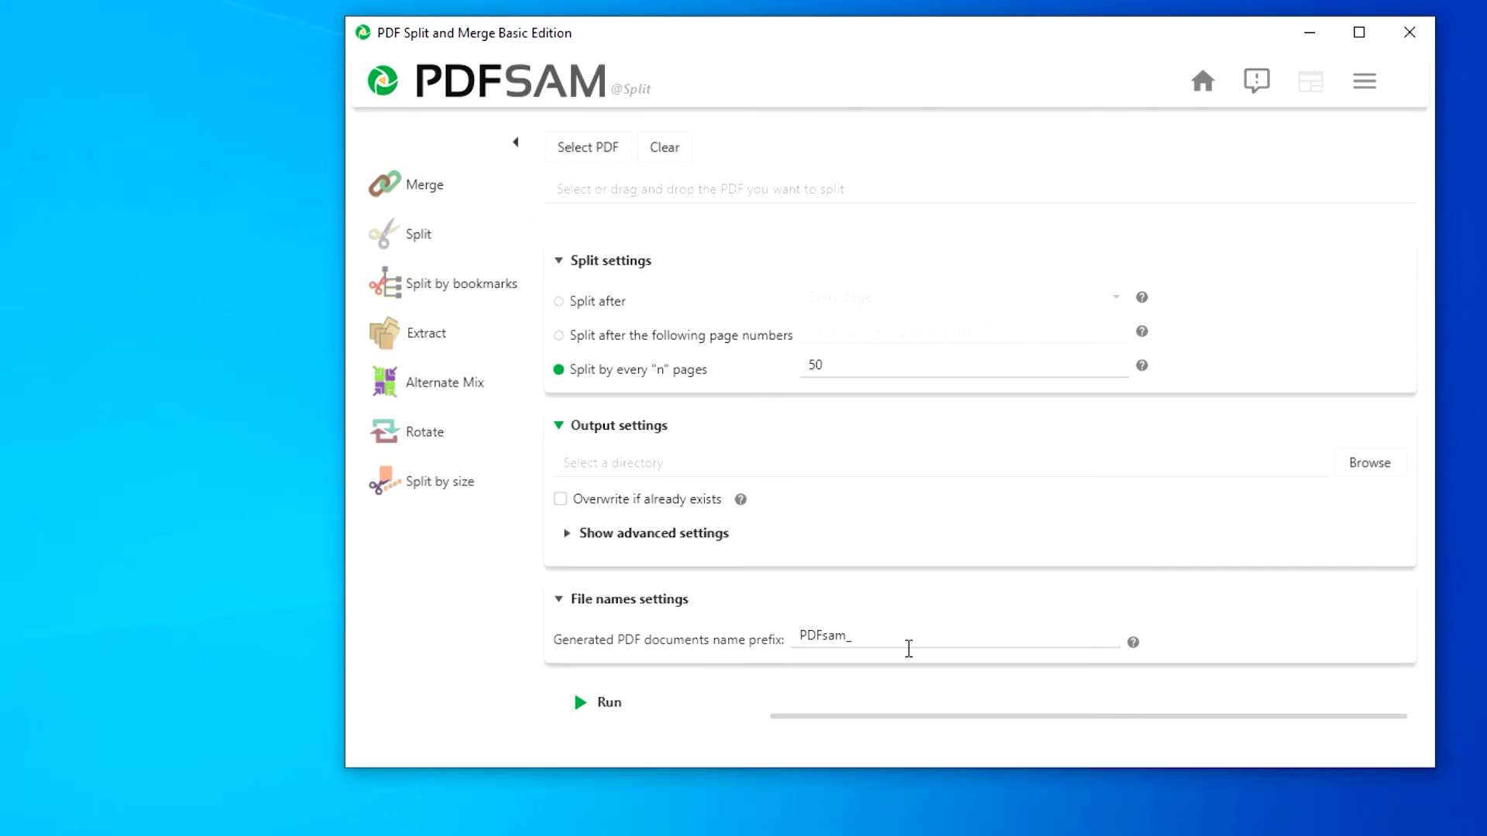
pyautogui.click(879, 637)
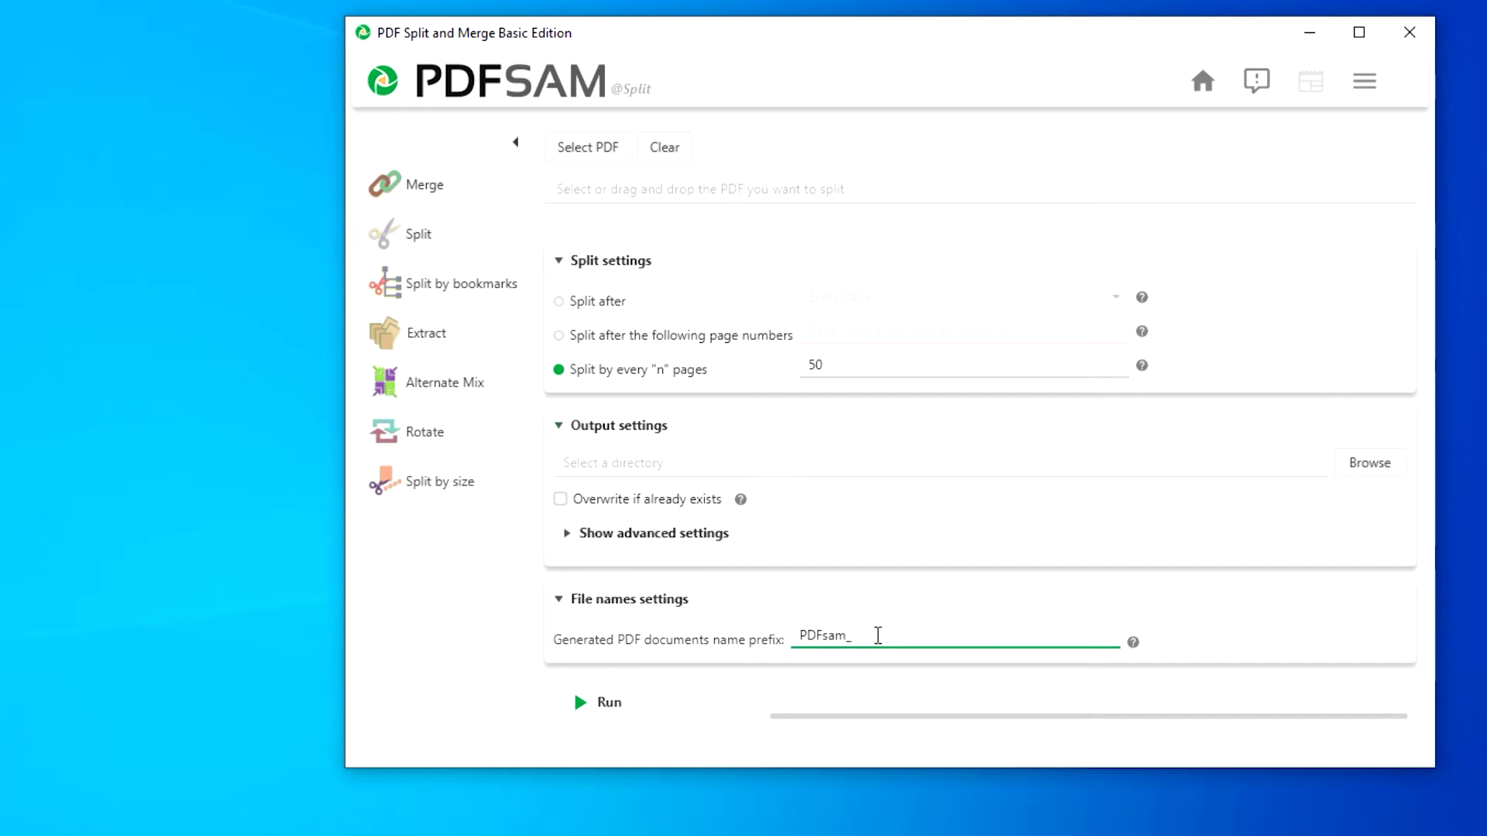
pyautogui.write('Split')
pyautogui.click(694, 534)
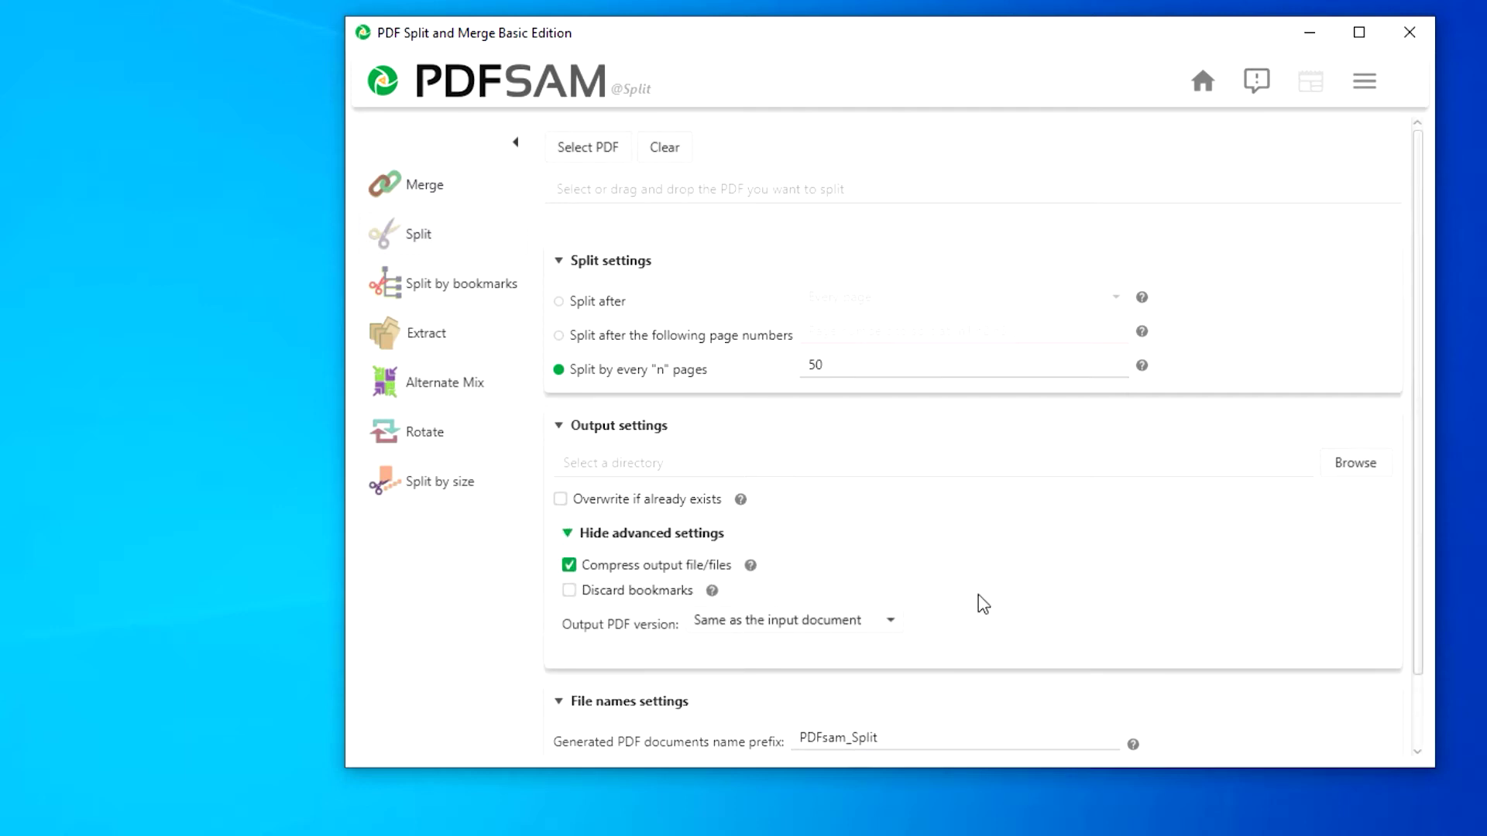
pyautogui.click(887, 619)
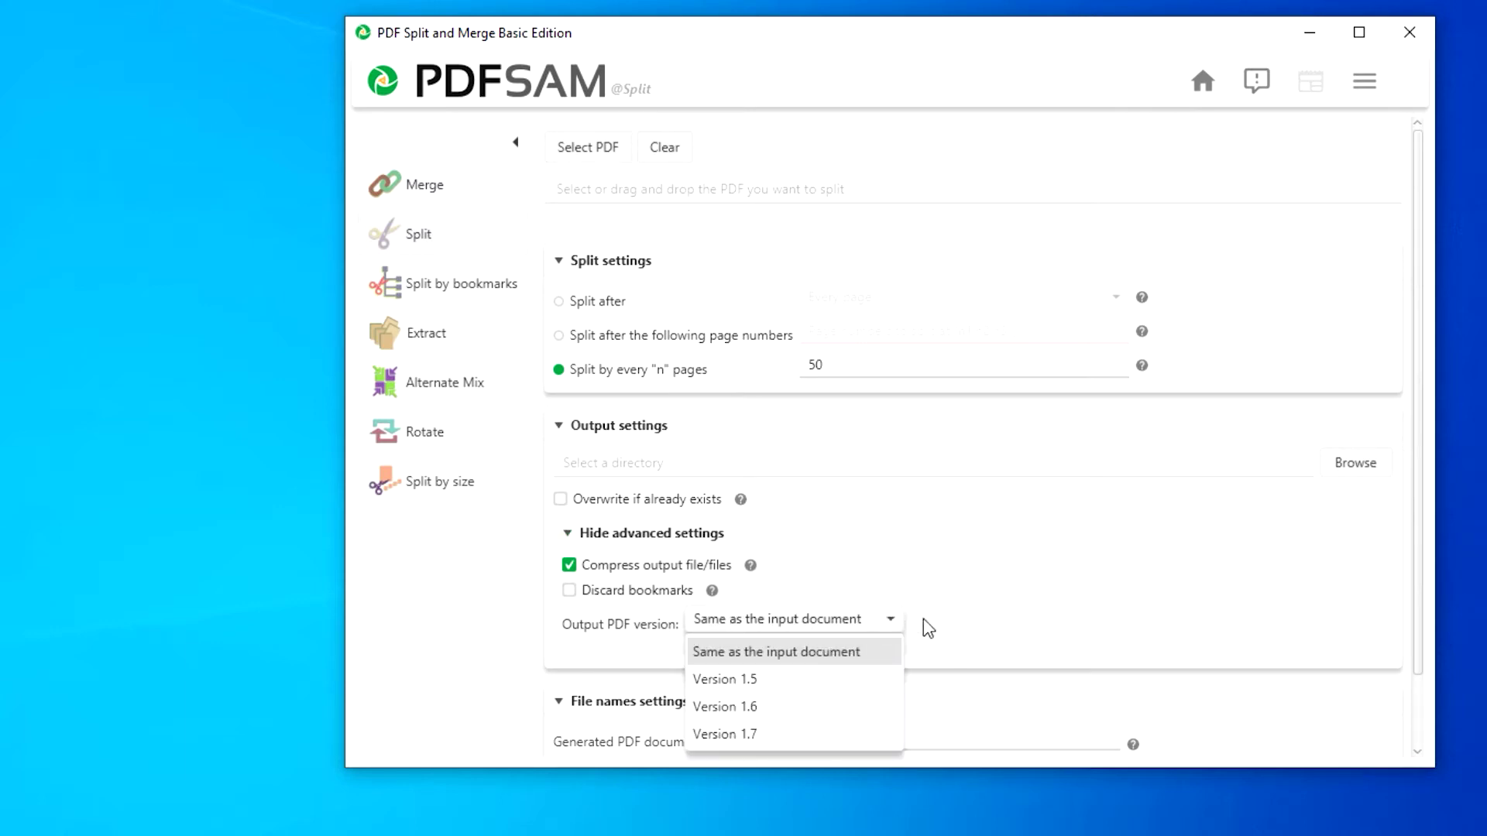
pyautogui.click(903, 619)
# Step: Load after_effects_reference.pdf from Downloads and start the 50-page split
pyautogui.click(609, 151)
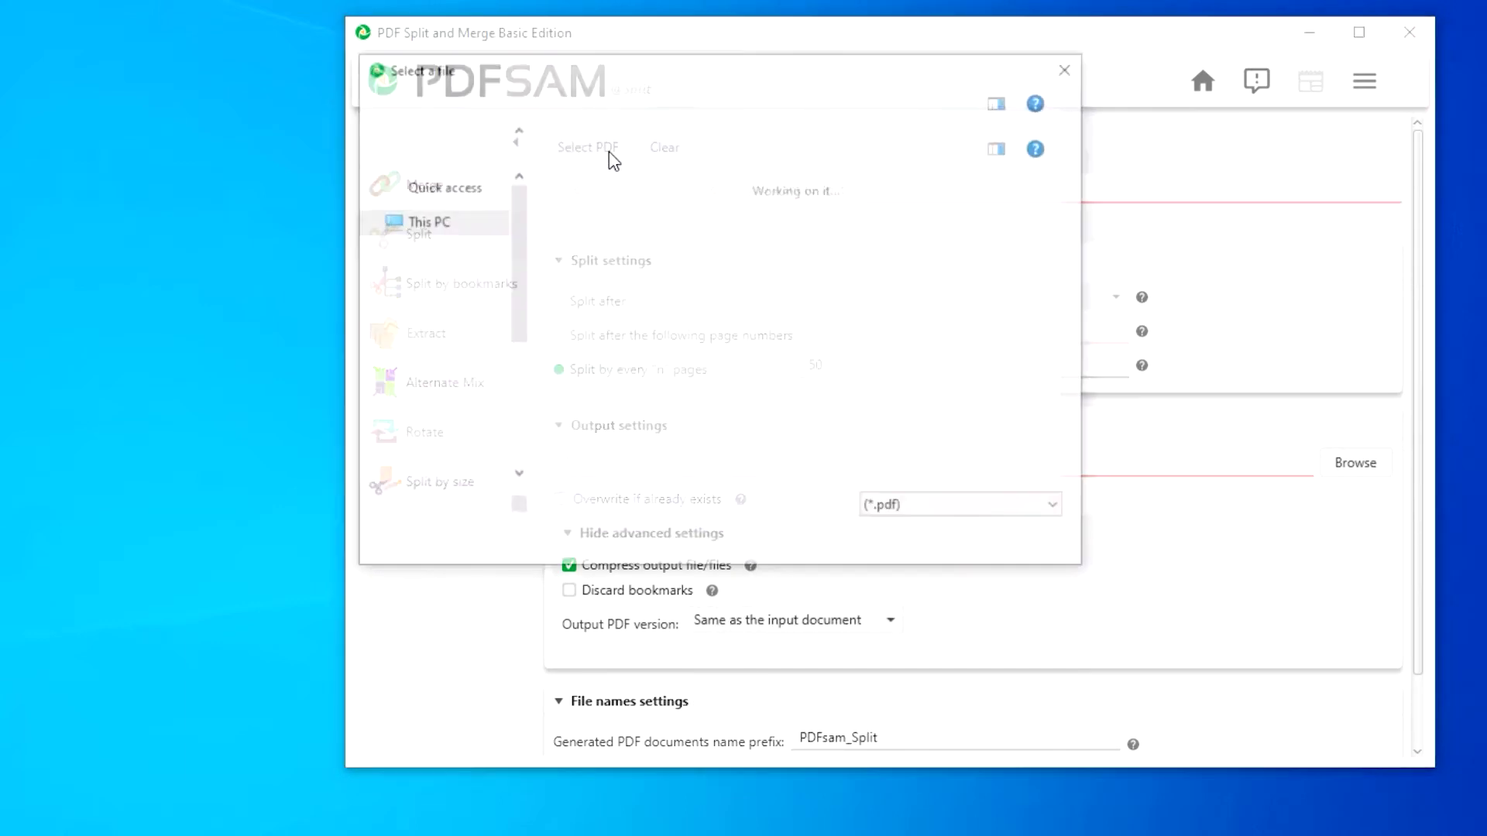
pyautogui.click(463, 256)
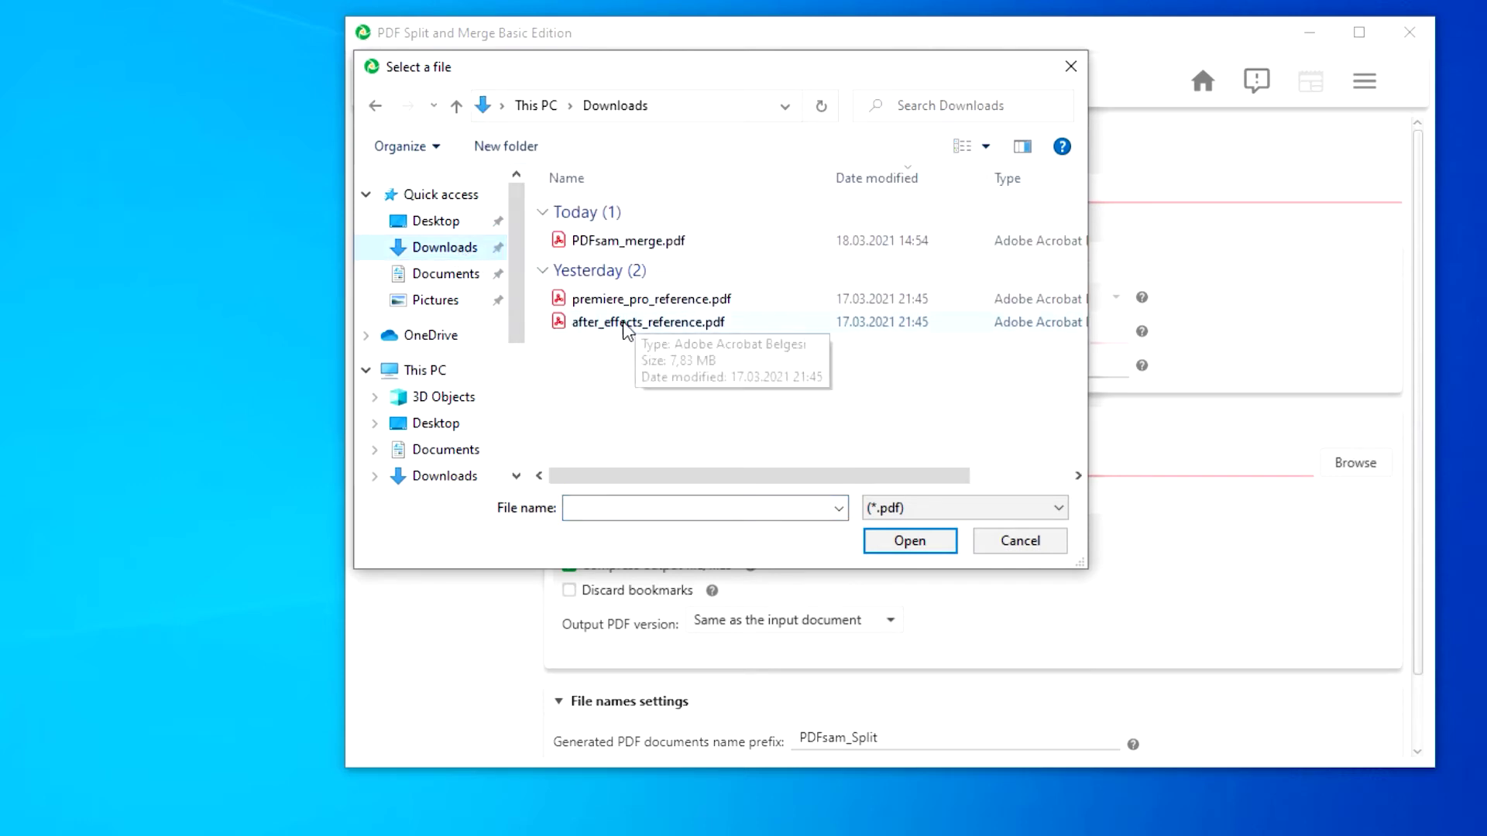
pyautogui.doubleClick(629, 324)
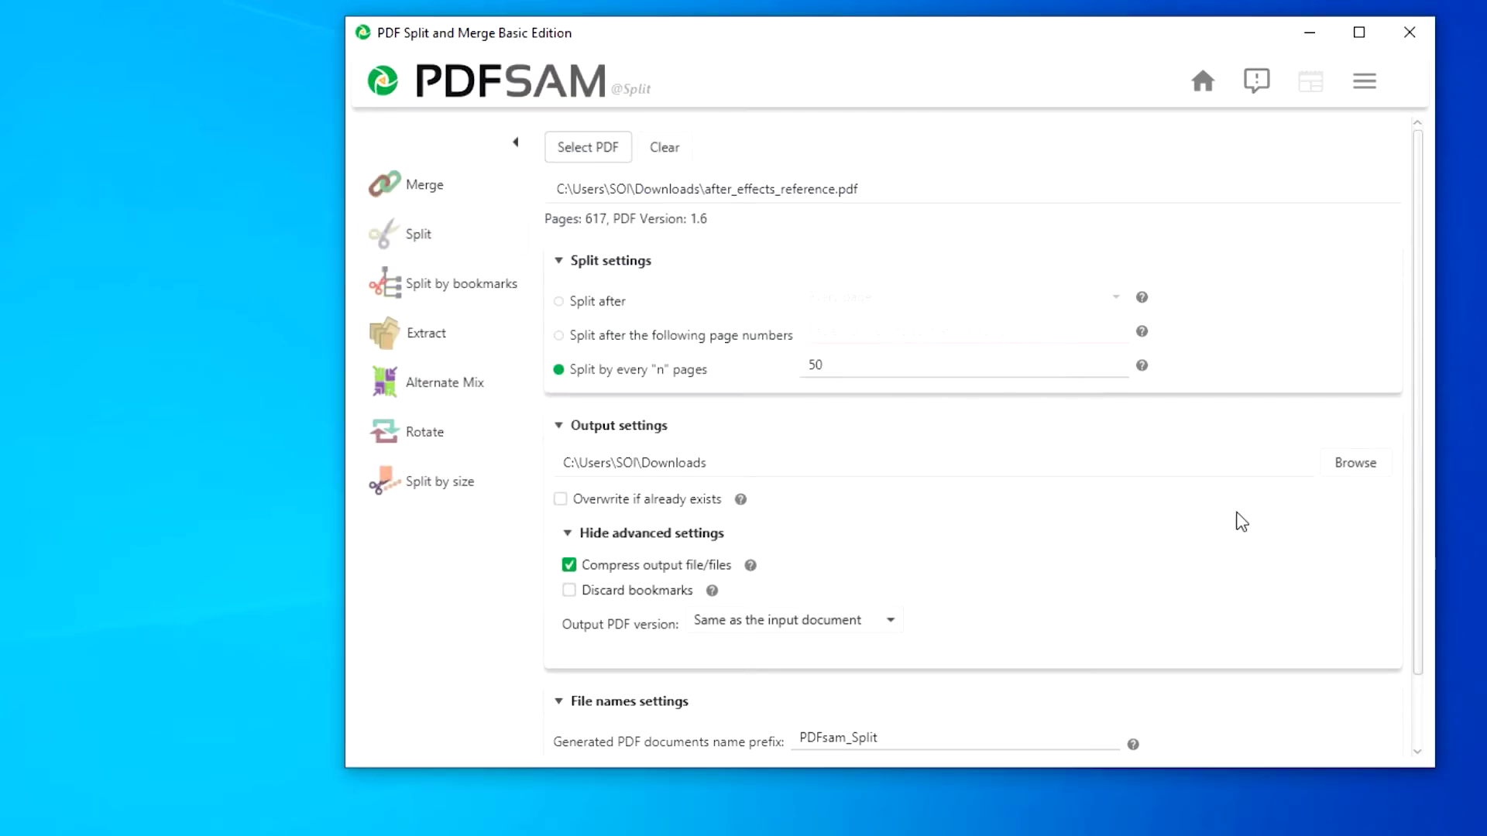
pyautogui.scroll(-2, 1241, 523)
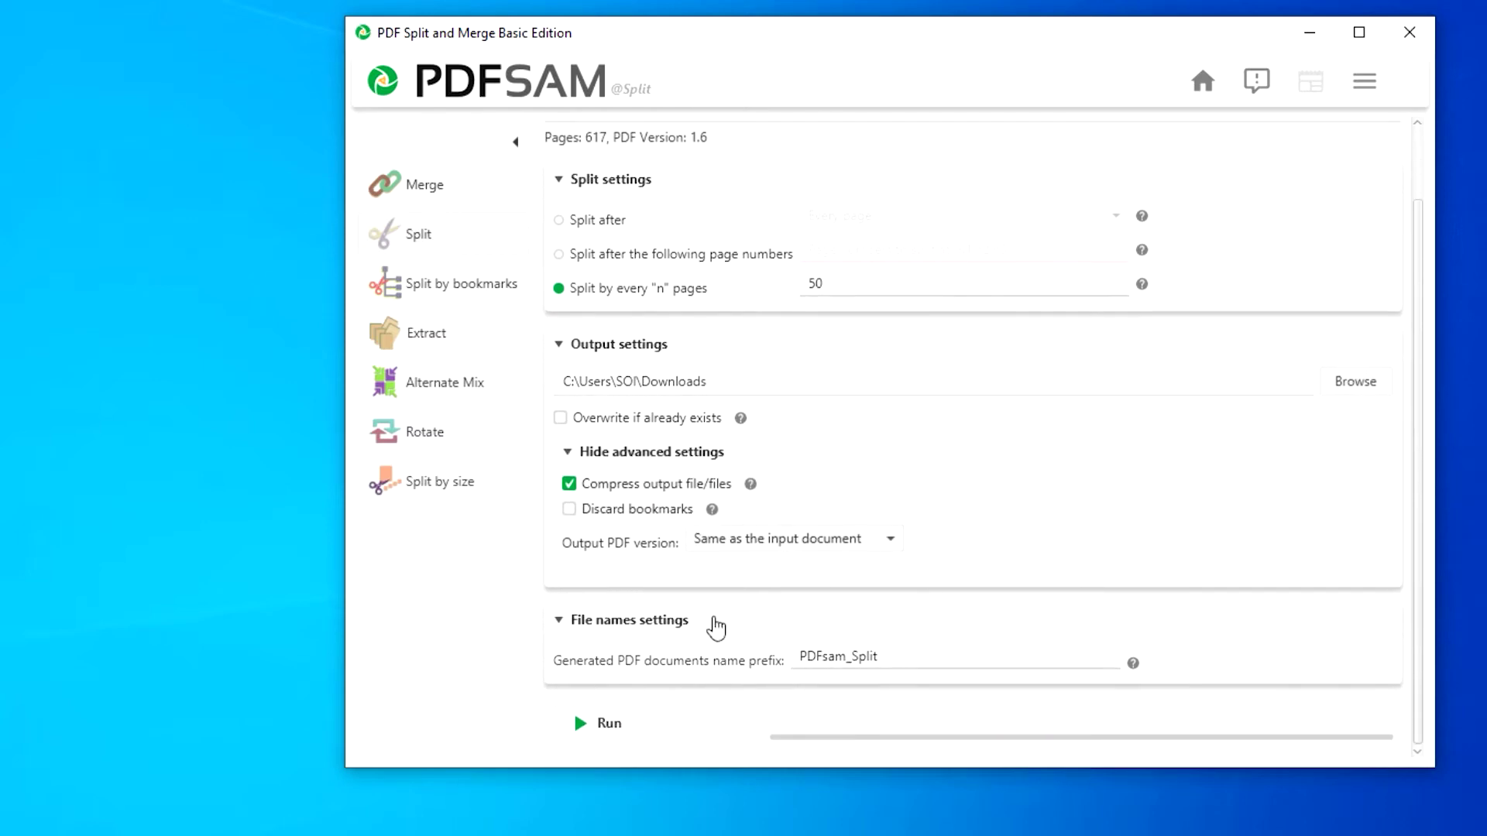
pyautogui.click(600, 727)
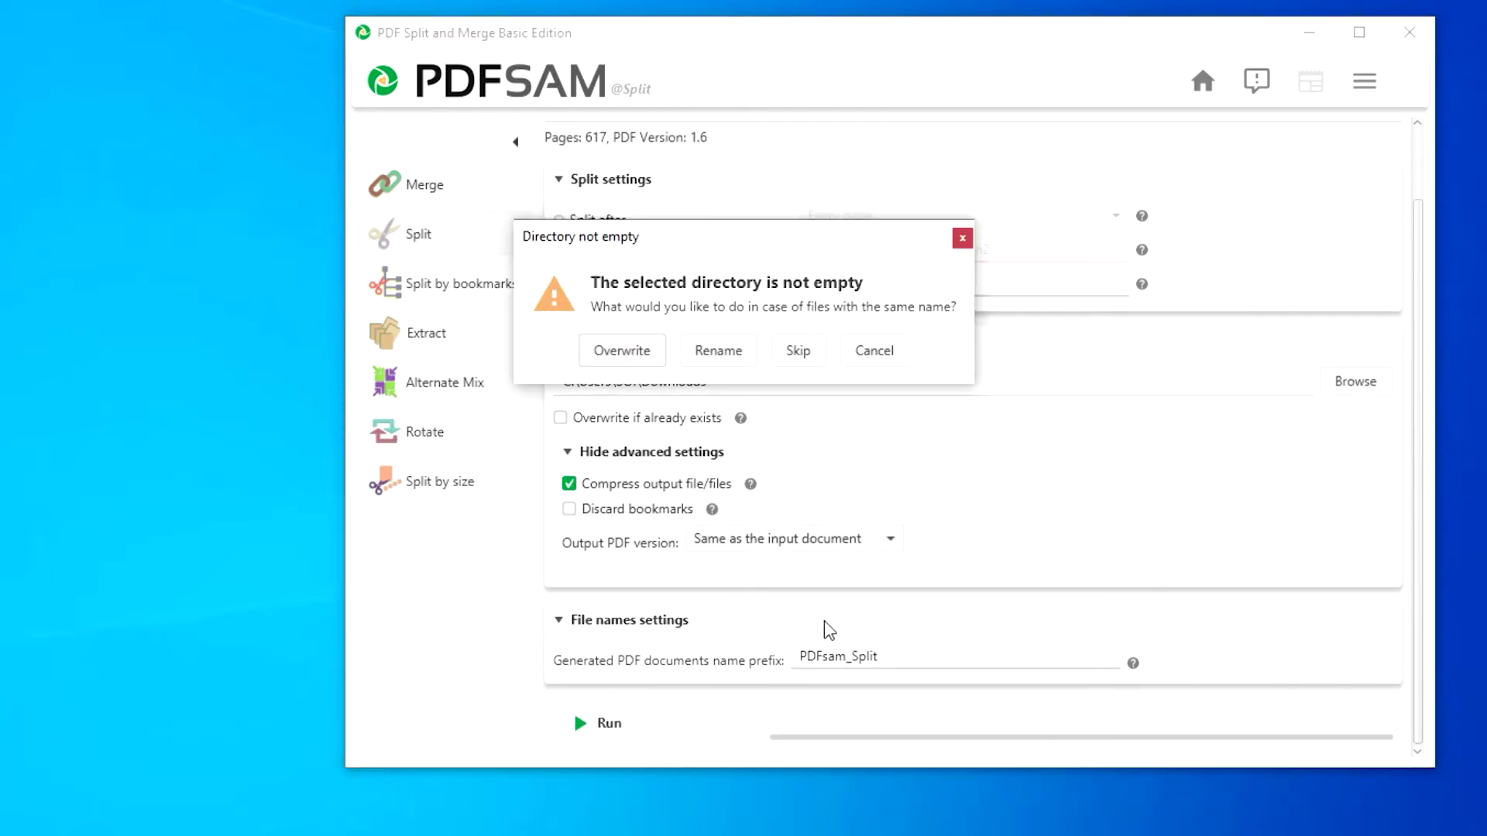
# Step: Rename clashing outputs, check the 13 split files in Downloads, then return to Modules
pyautogui.click(715, 355)
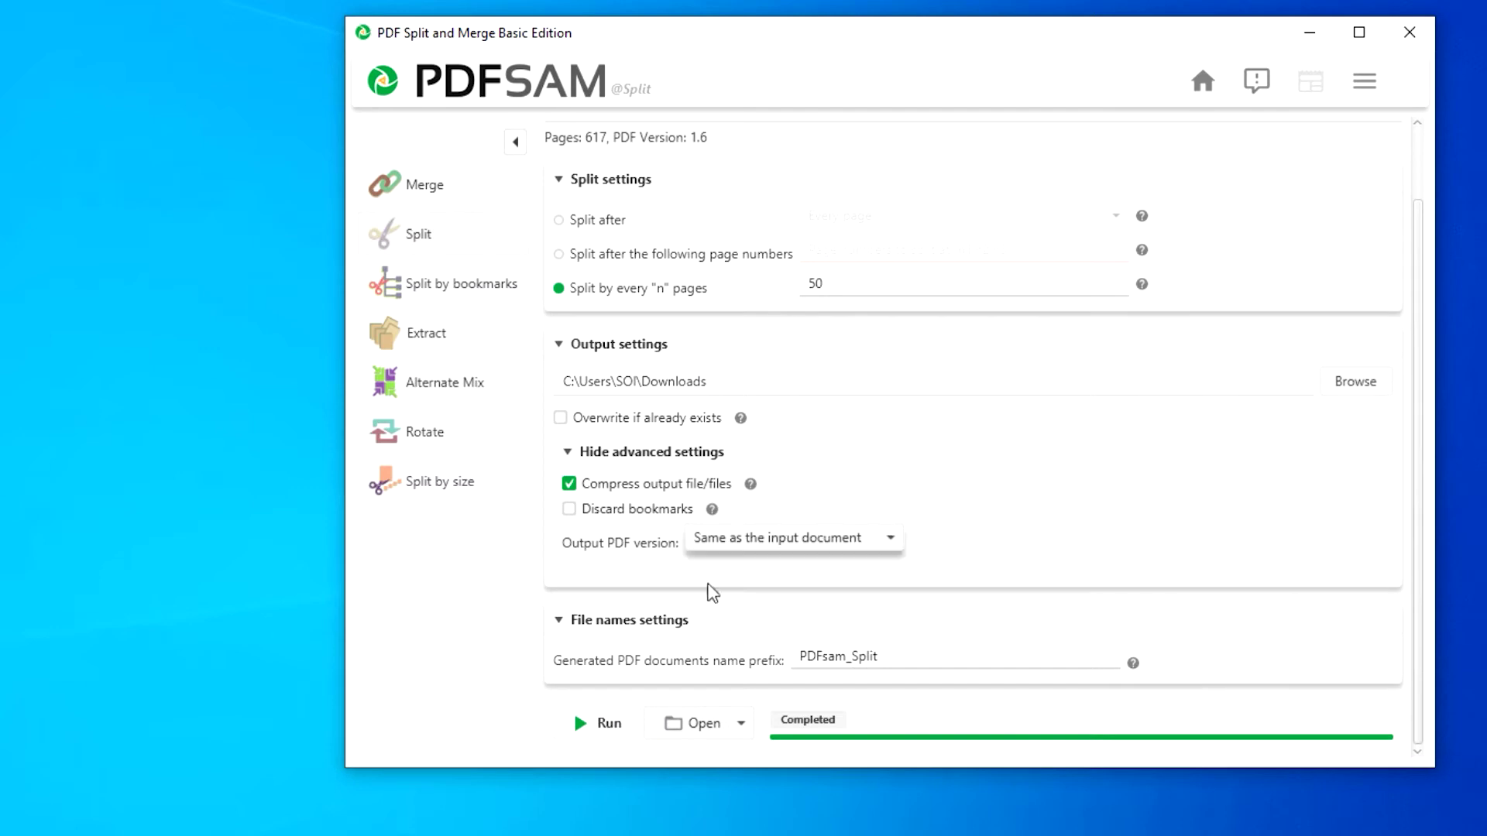
pyautogui.click(697, 723)
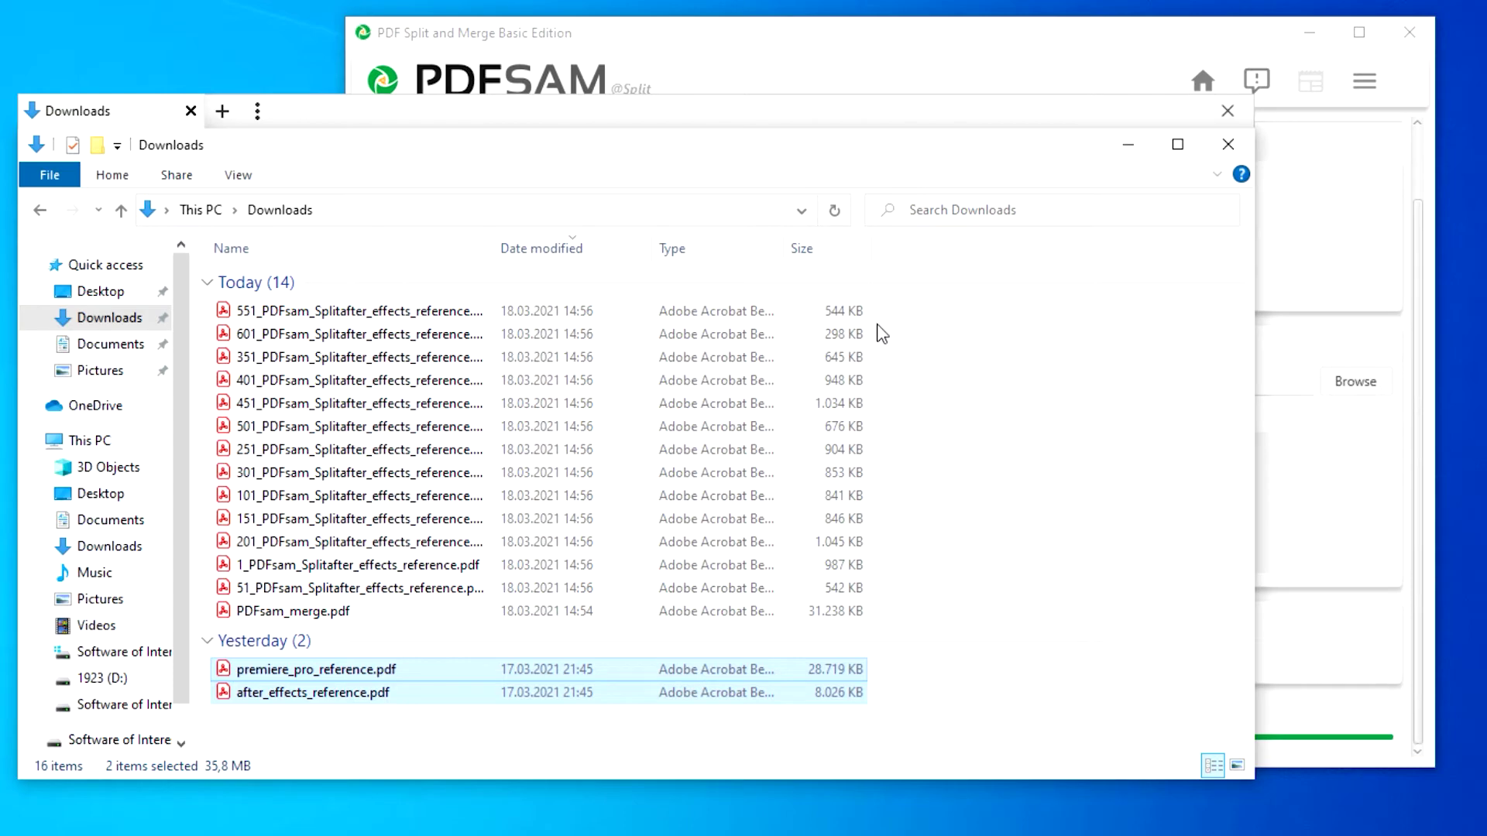
pyautogui.click(1227, 115)
pyautogui.click(1207, 88)
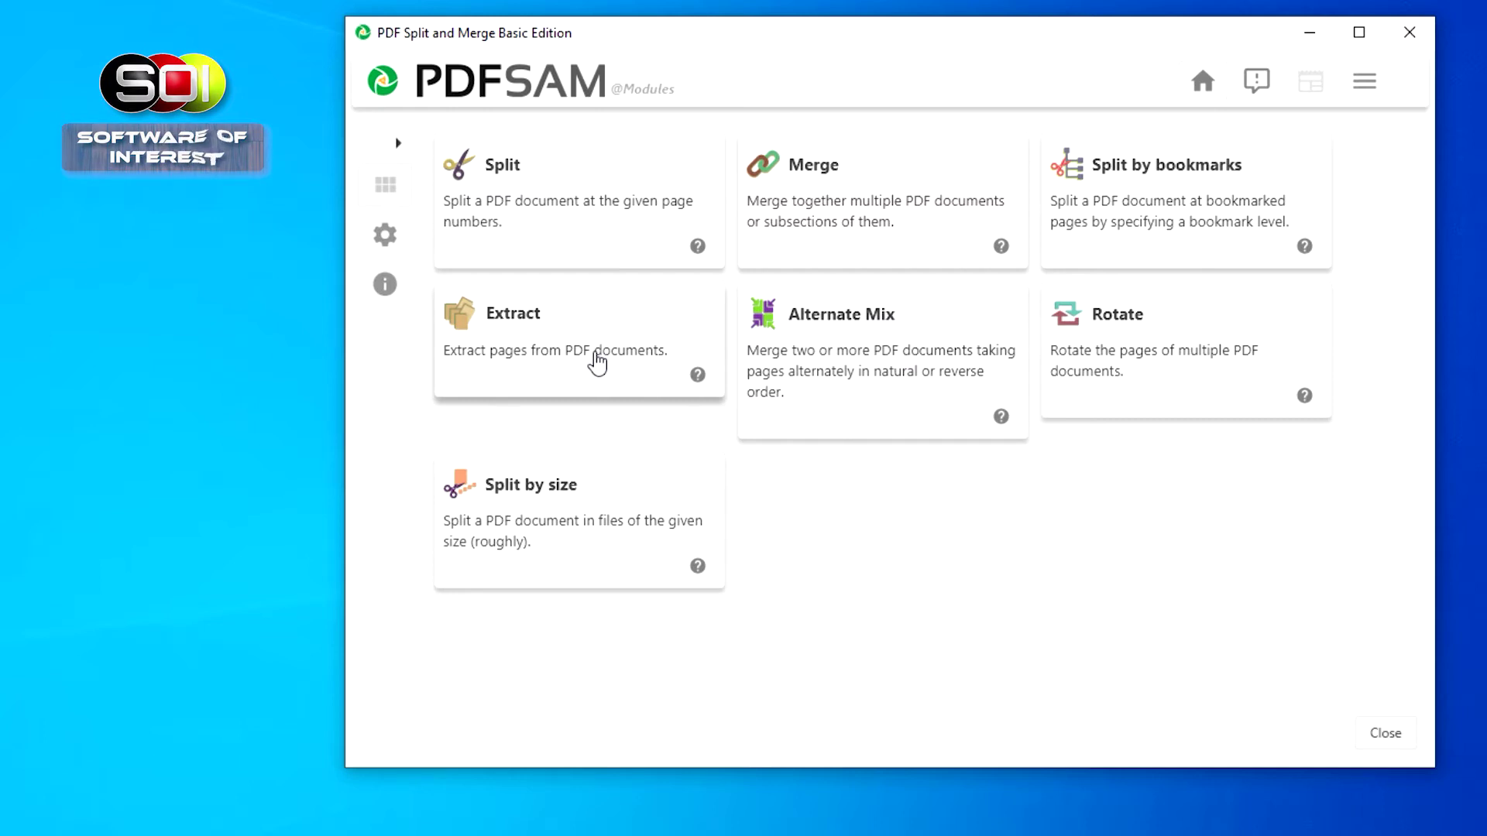
# Step: Split after_effects_reference.pdf by size into 500-kilobyte pieces, resolving the name-clash prompt
pyautogui.click(536, 487)
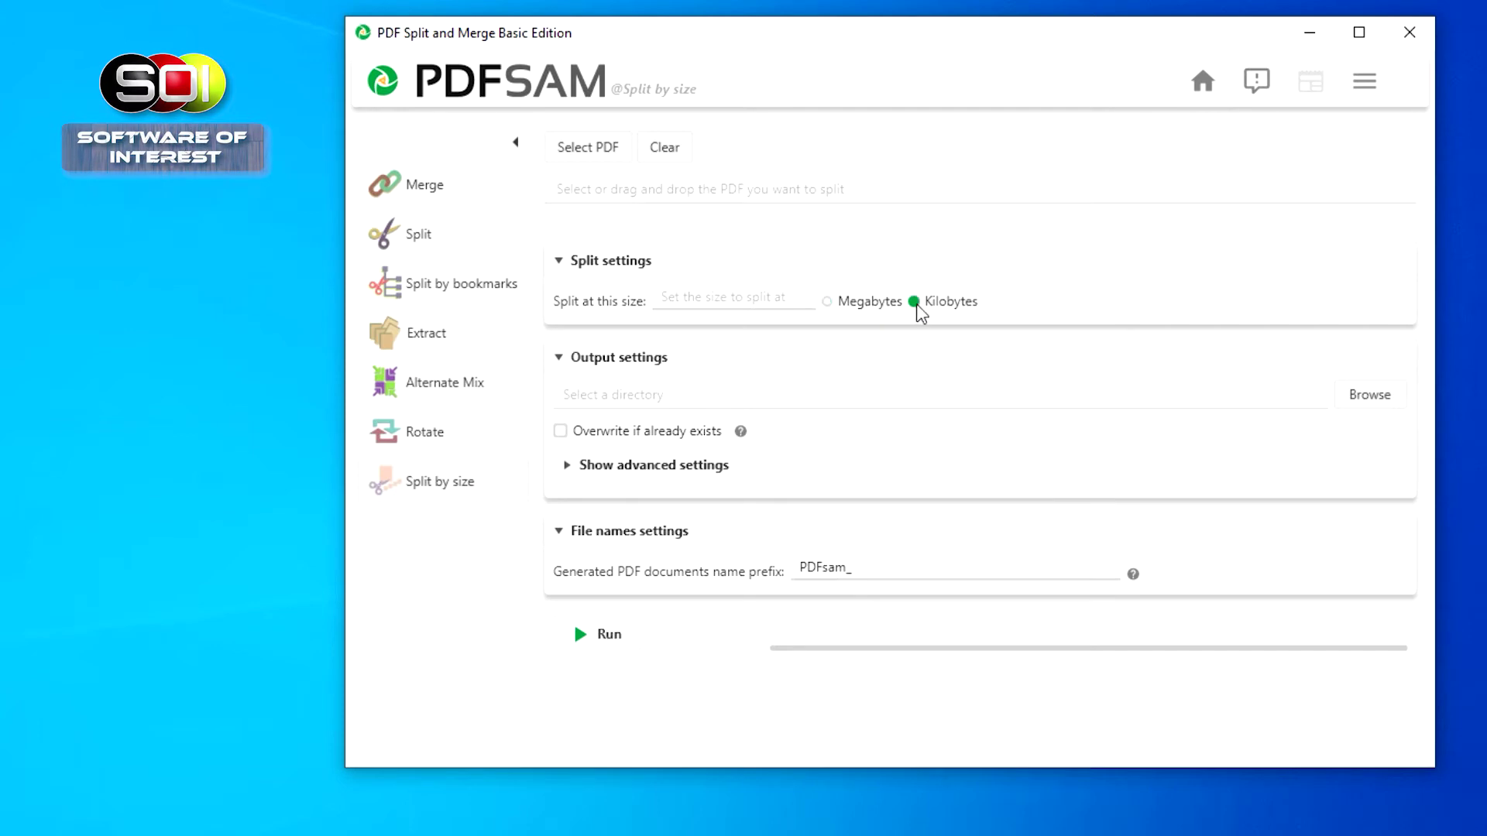
pyautogui.click(767, 300)
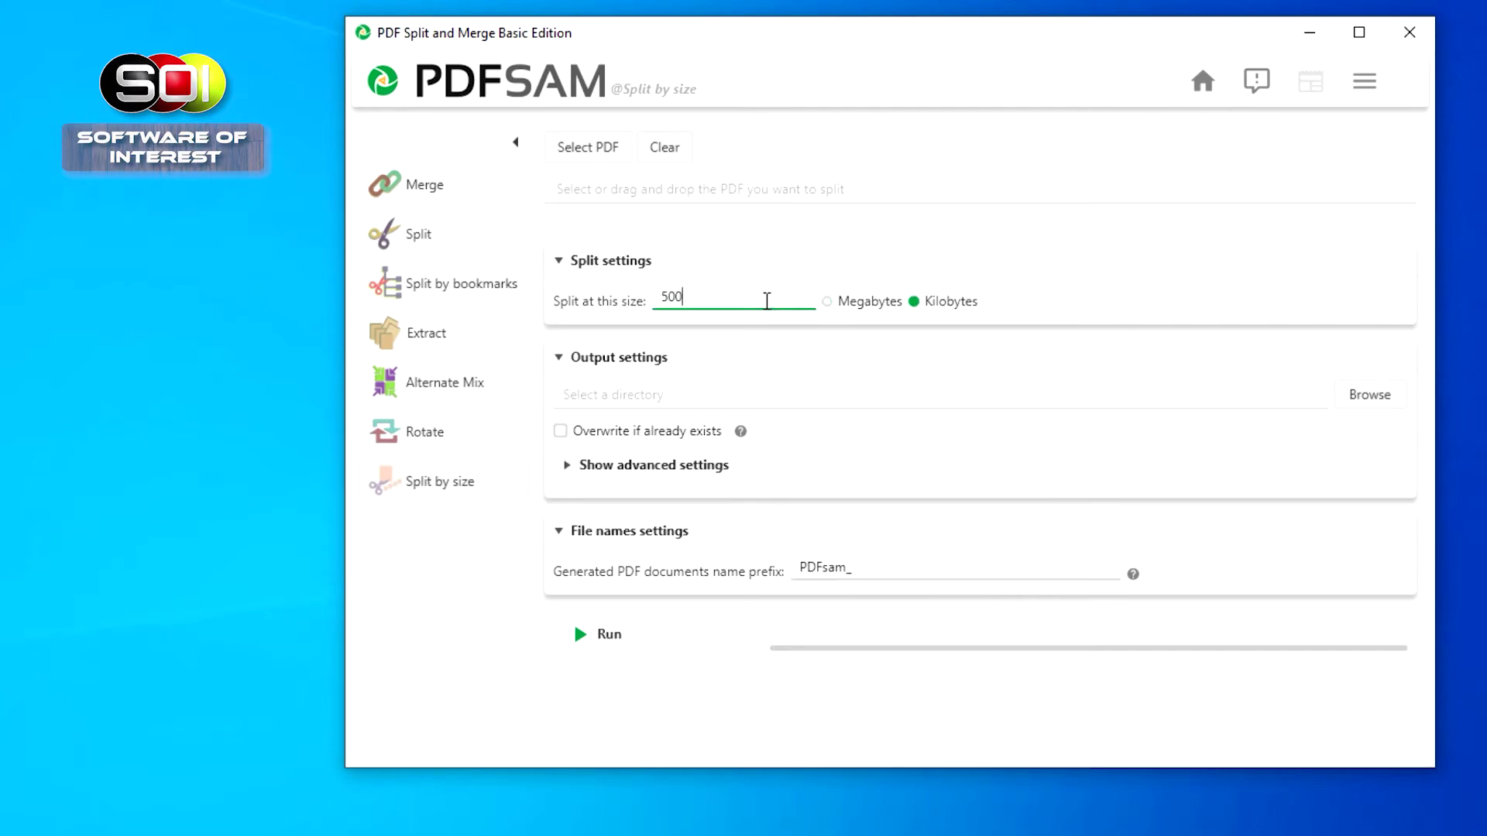
pyautogui.click(707, 469)
pyautogui.click(577, 148)
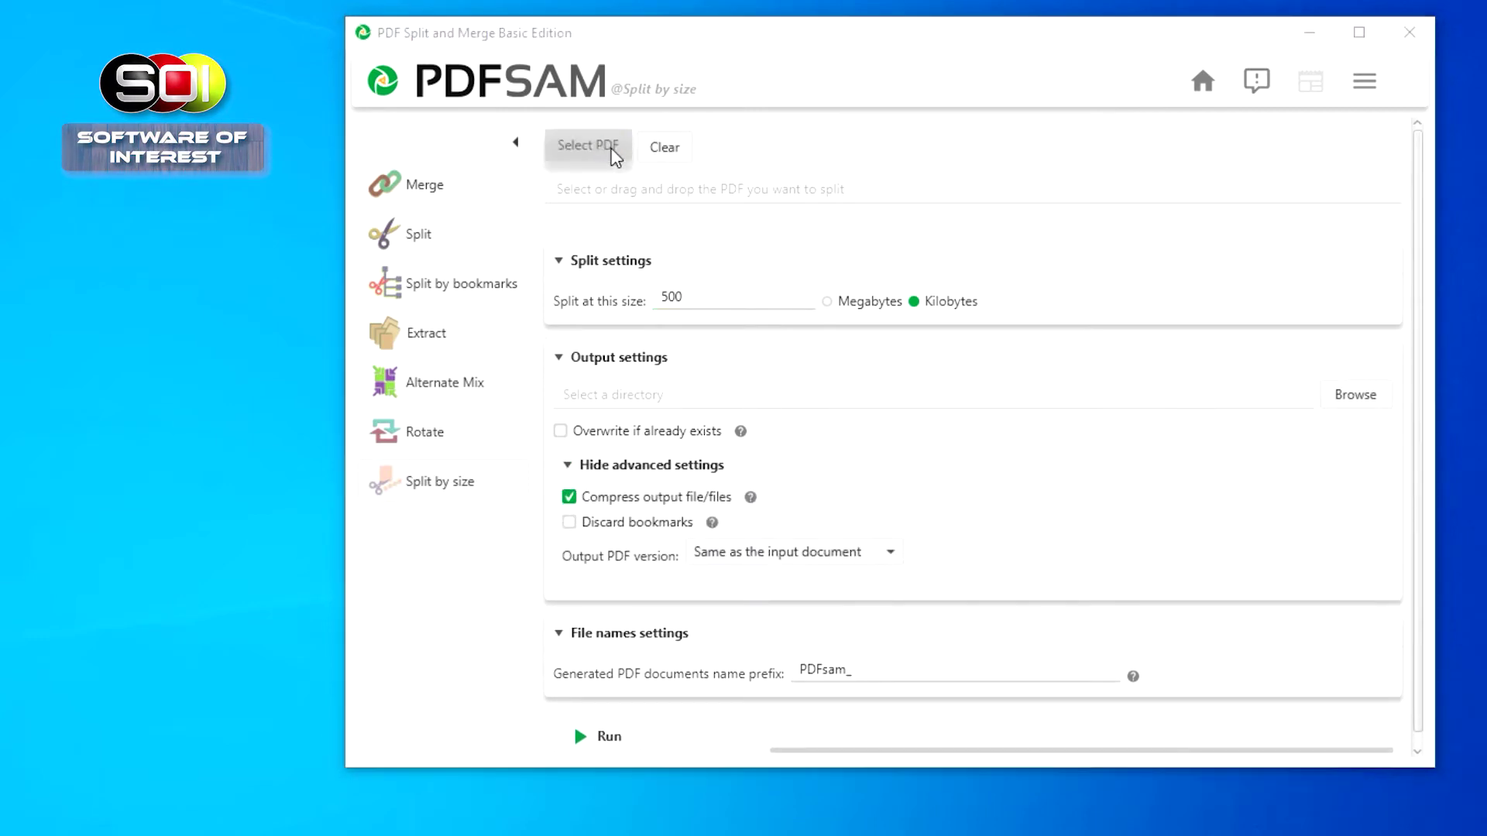
pyautogui.scroll(-3, 809, 299)
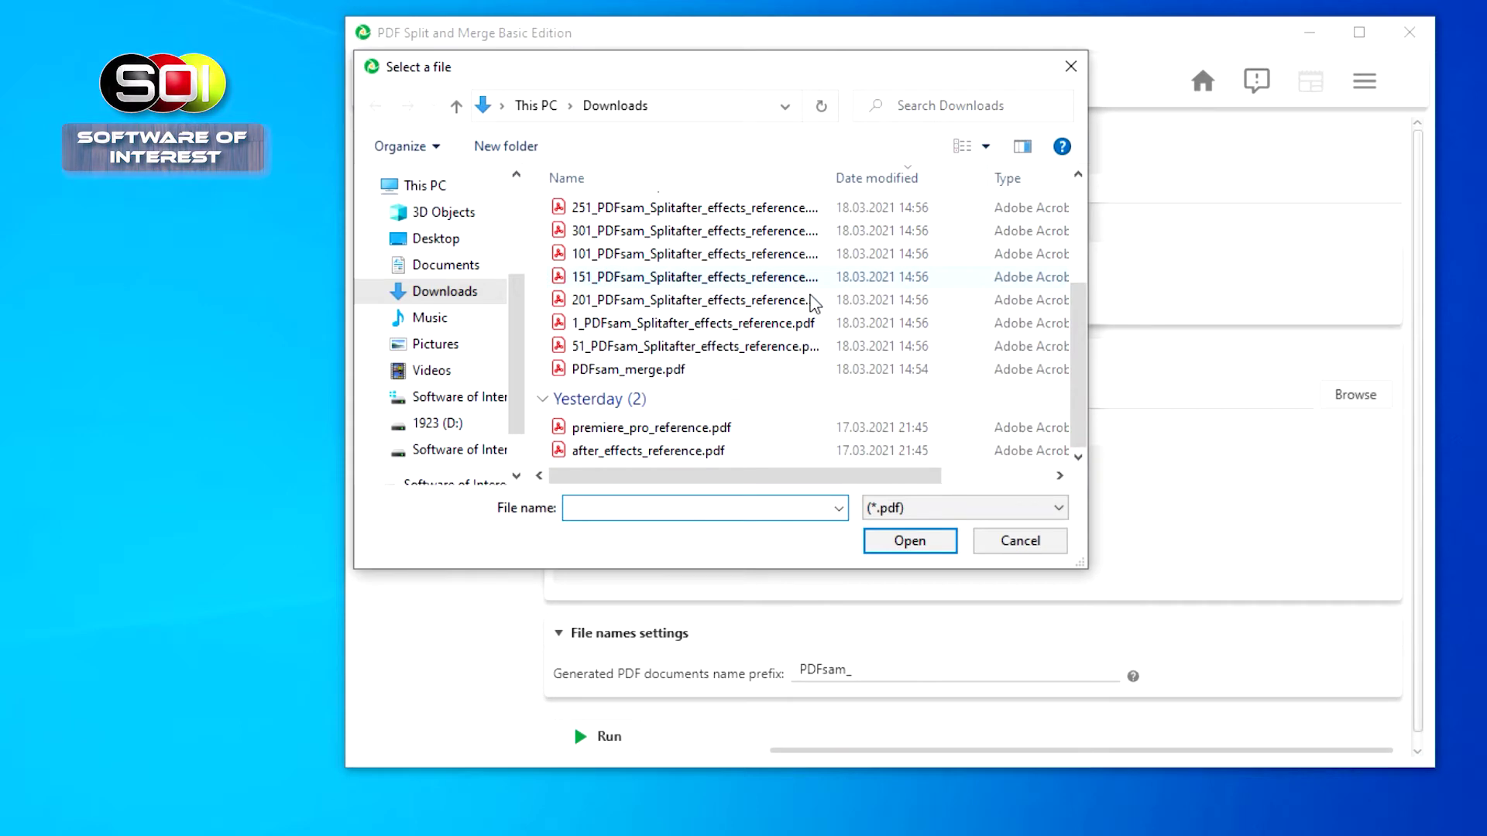
pyautogui.click(716, 451)
pyautogui.click(890, 542)
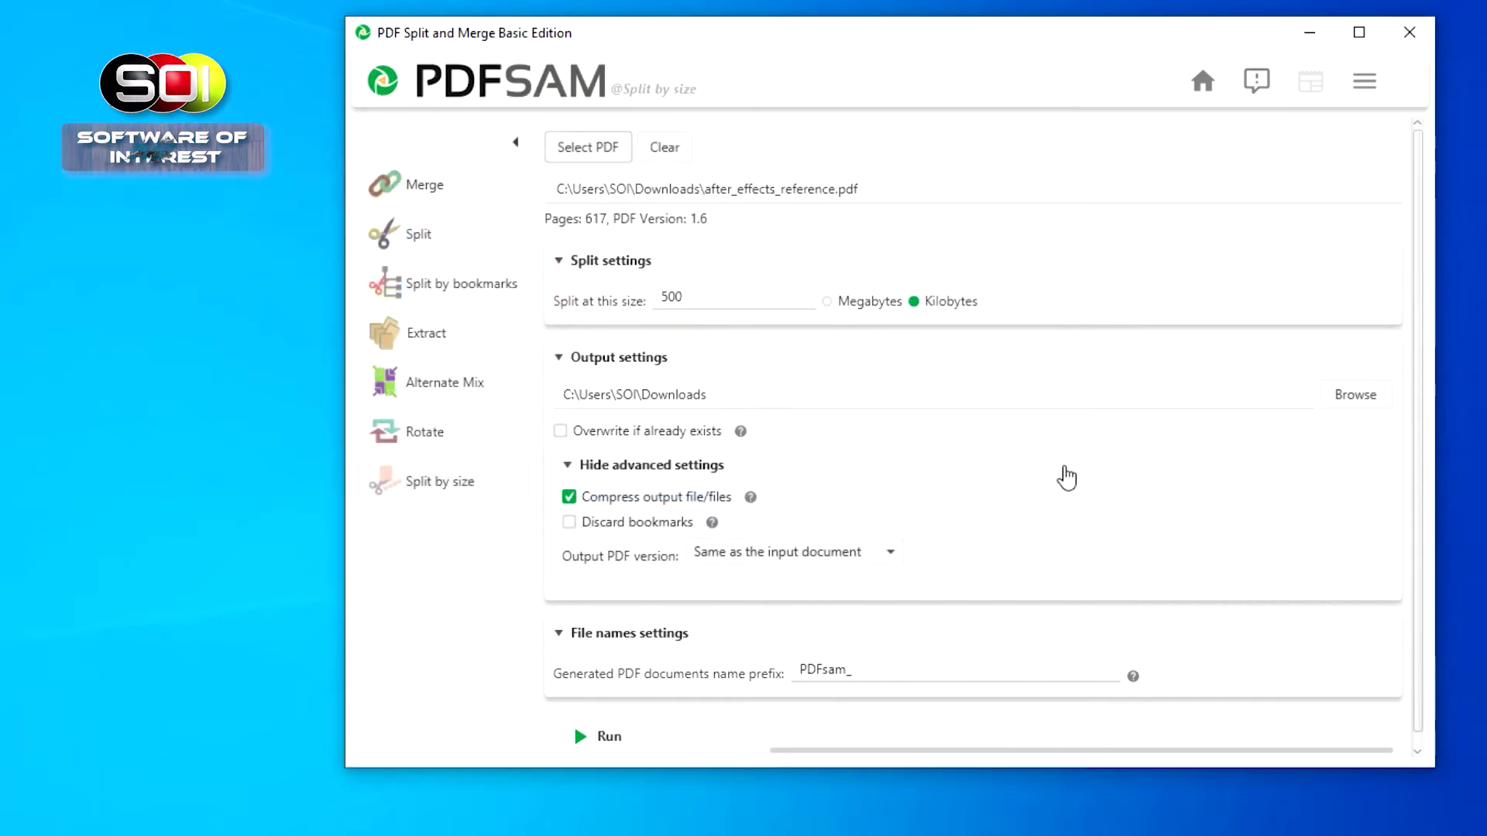
pyautogui.click(598, 731)
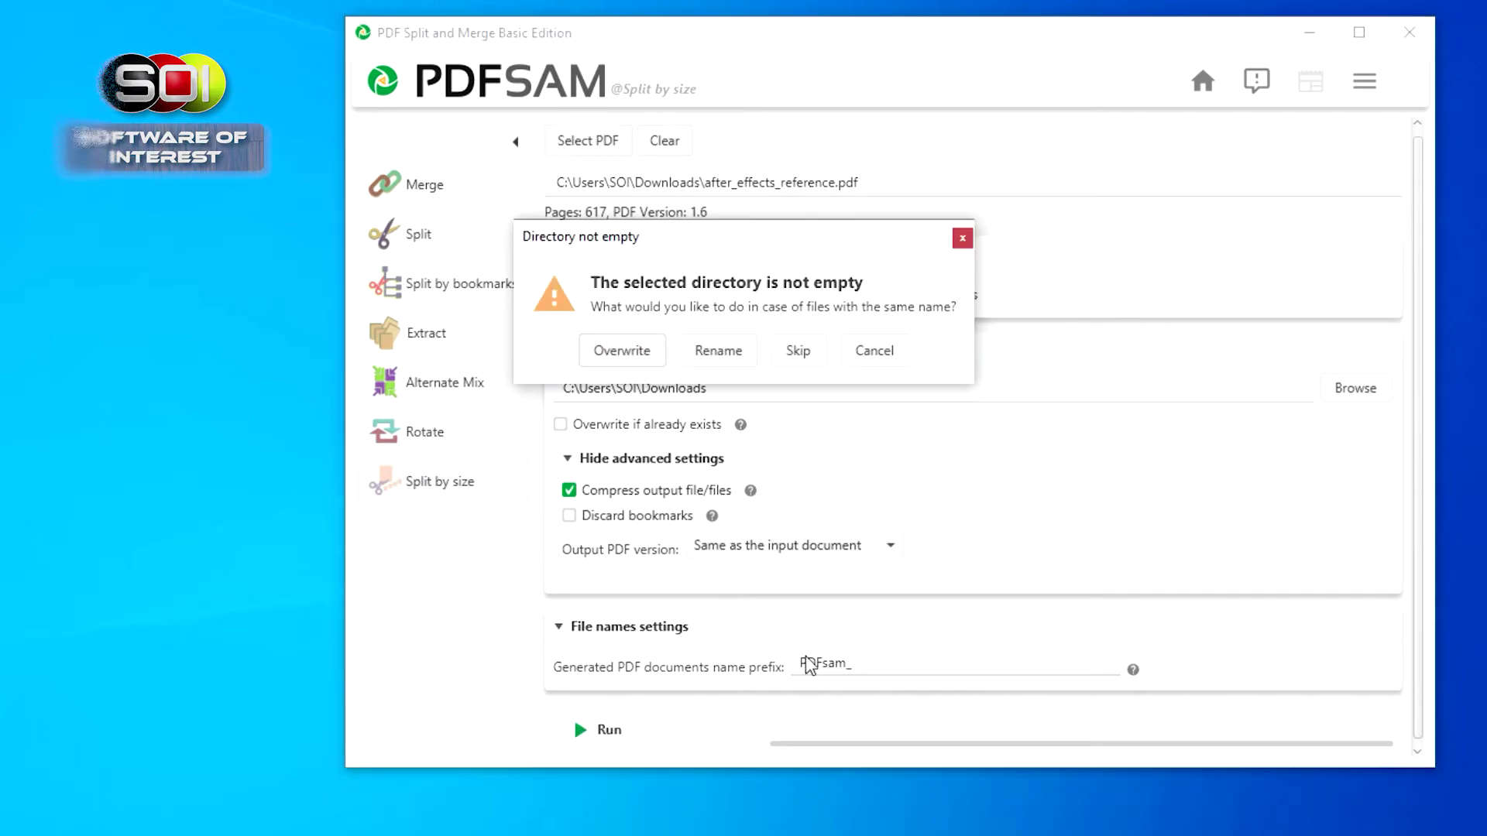
pyautogui.click(750, 360)
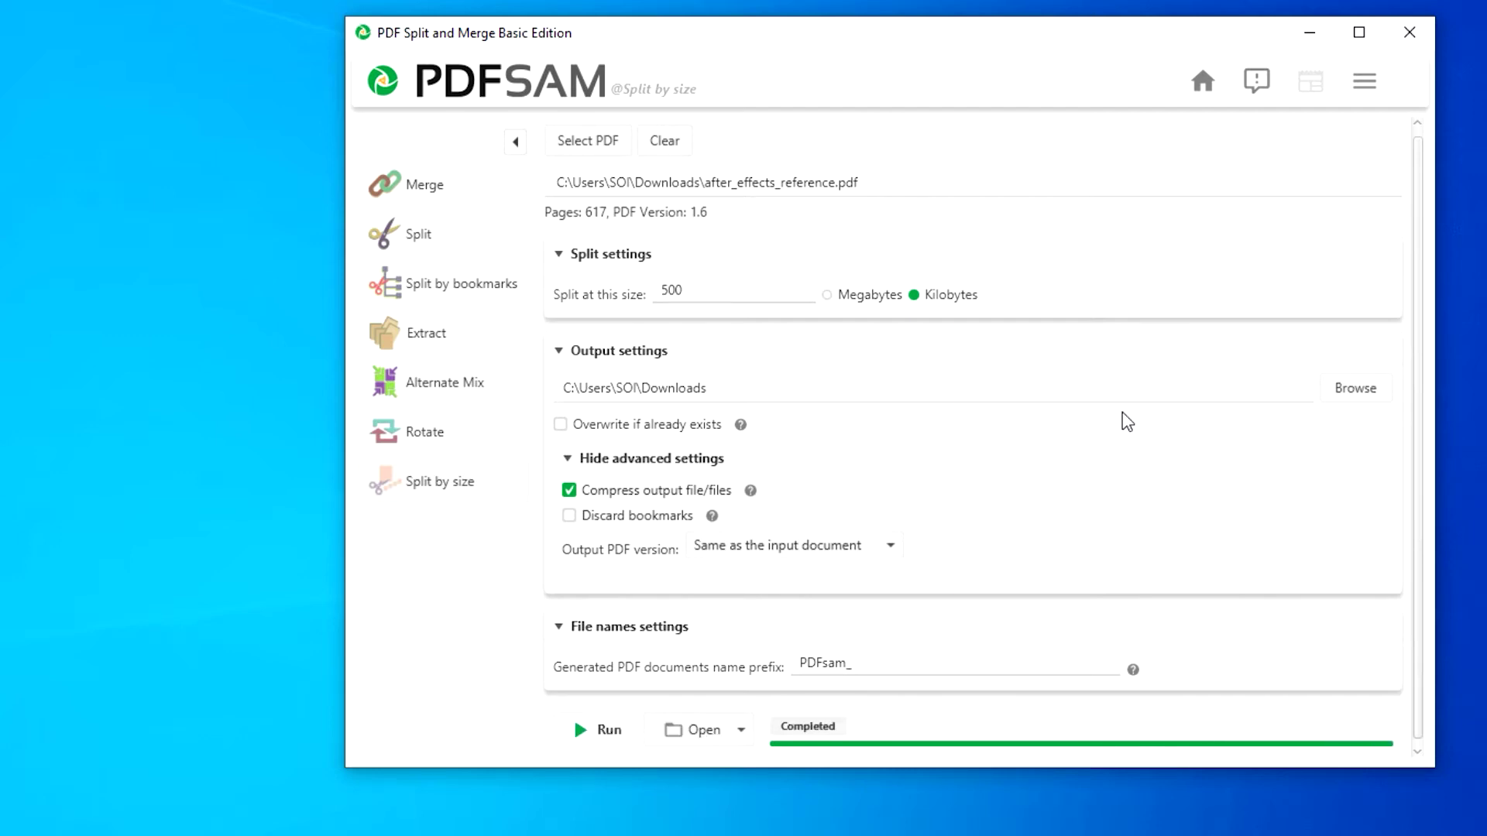
pyautogui.click(697, 730)
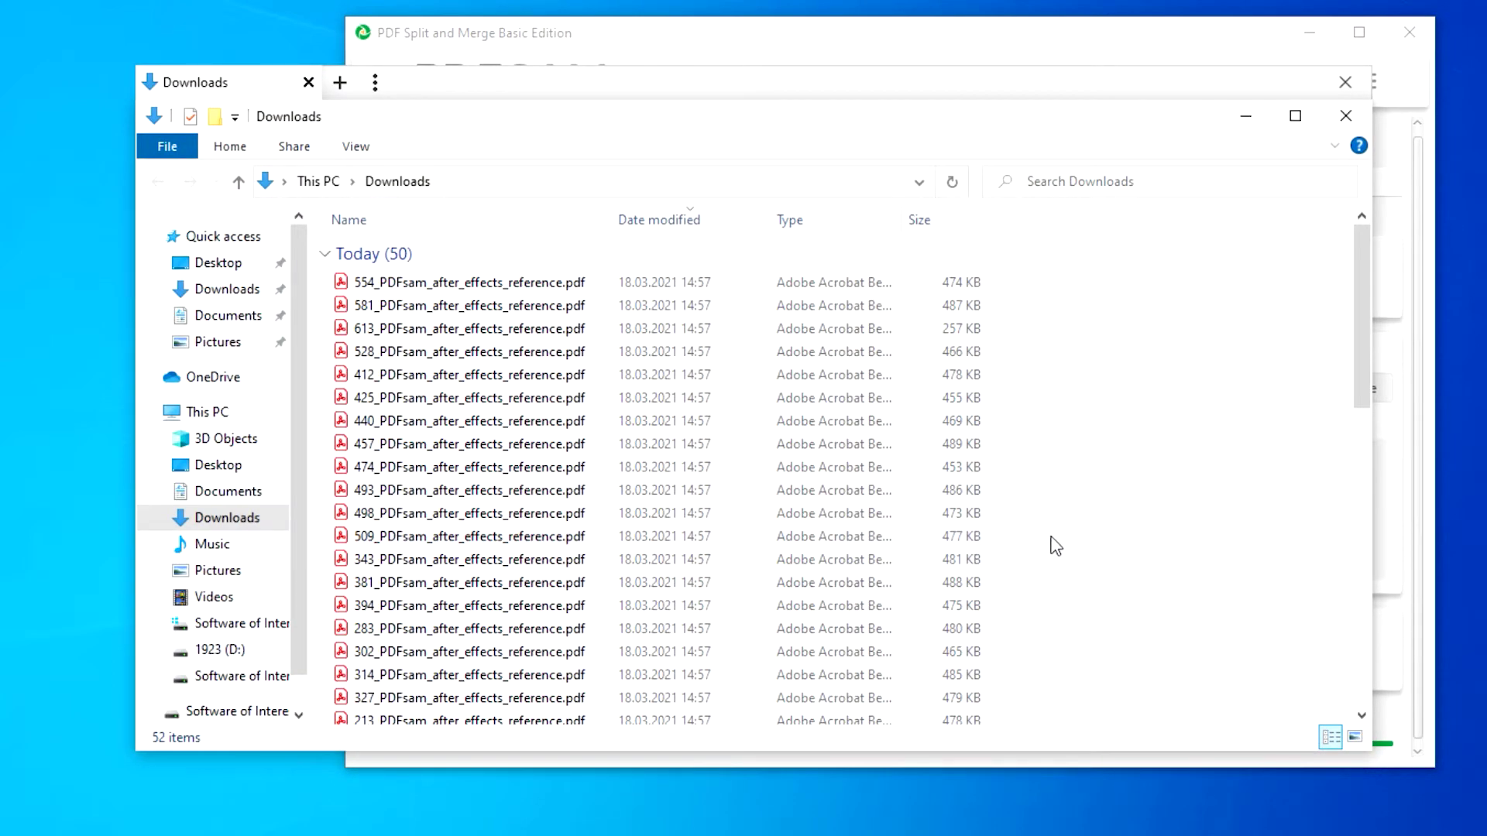
pyautogui.scroll(-11, 1093, 539)
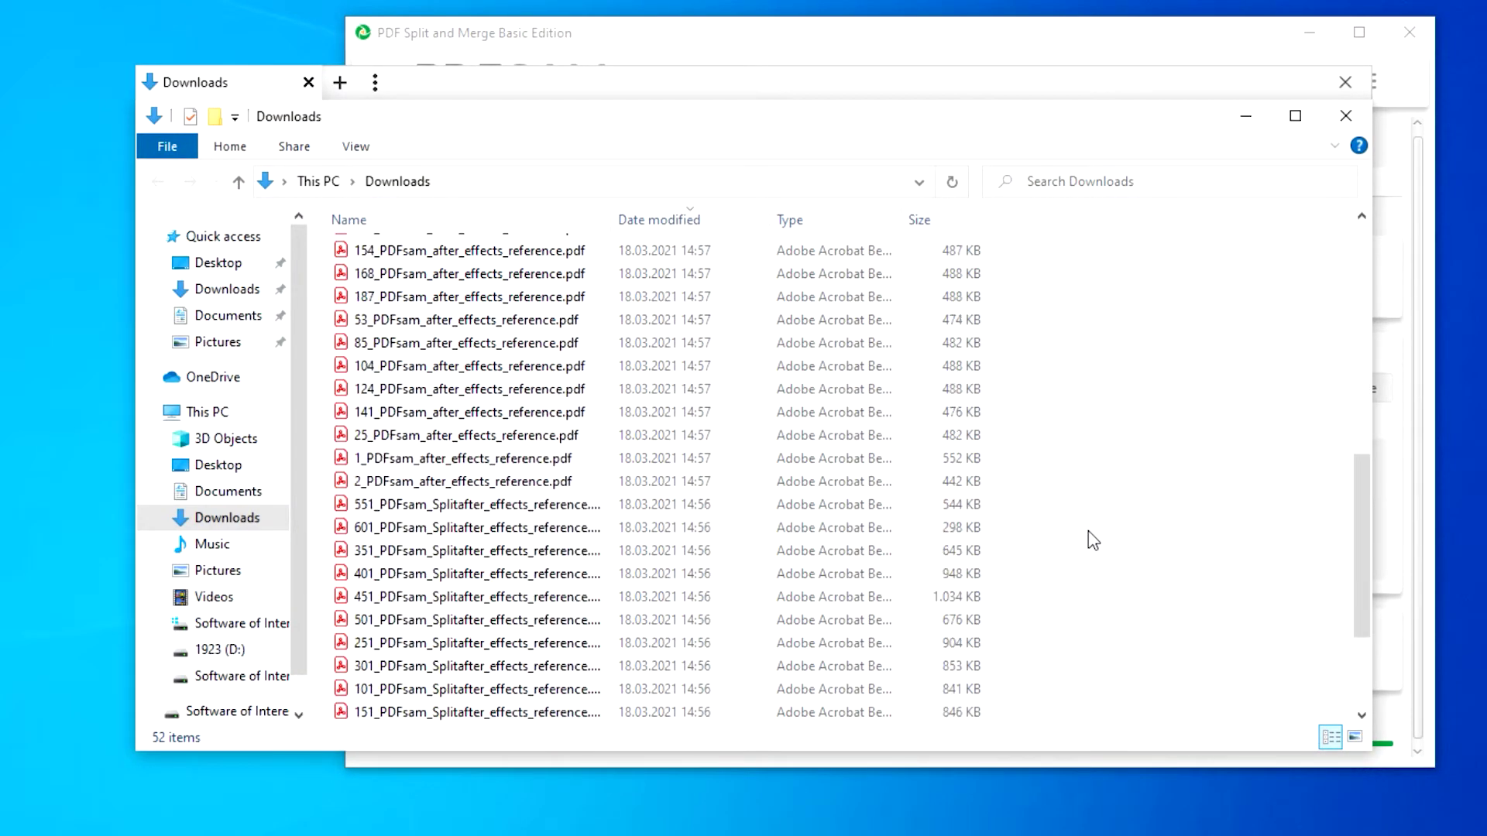
pyautogui.click(1345, 82)
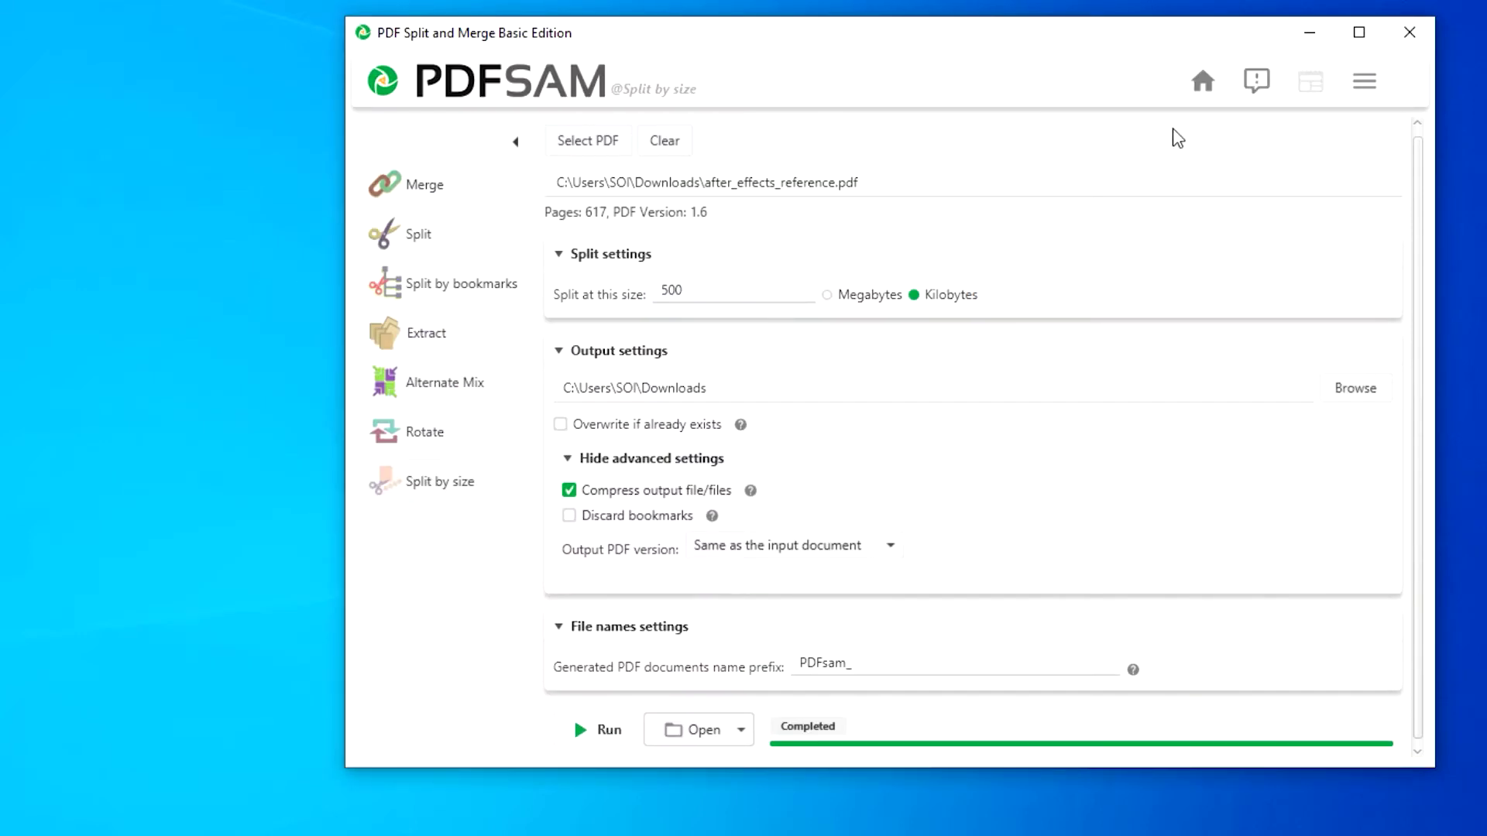
pyautogui.click(1202, 82)
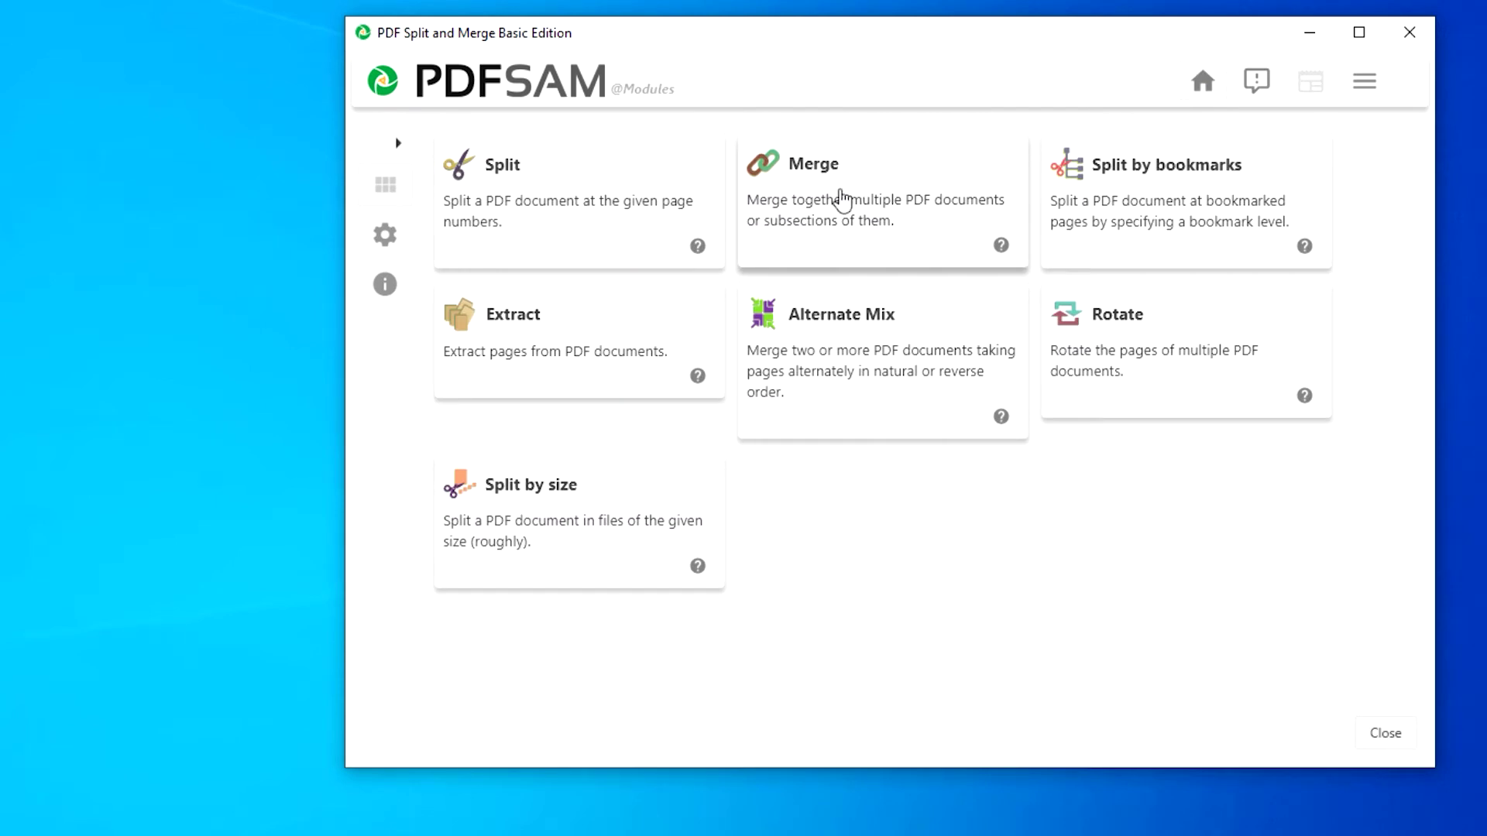
# Step: Open Rotate and keep All pages rotated 90 degrees clockwise
pyautogui.click(1221, 359)
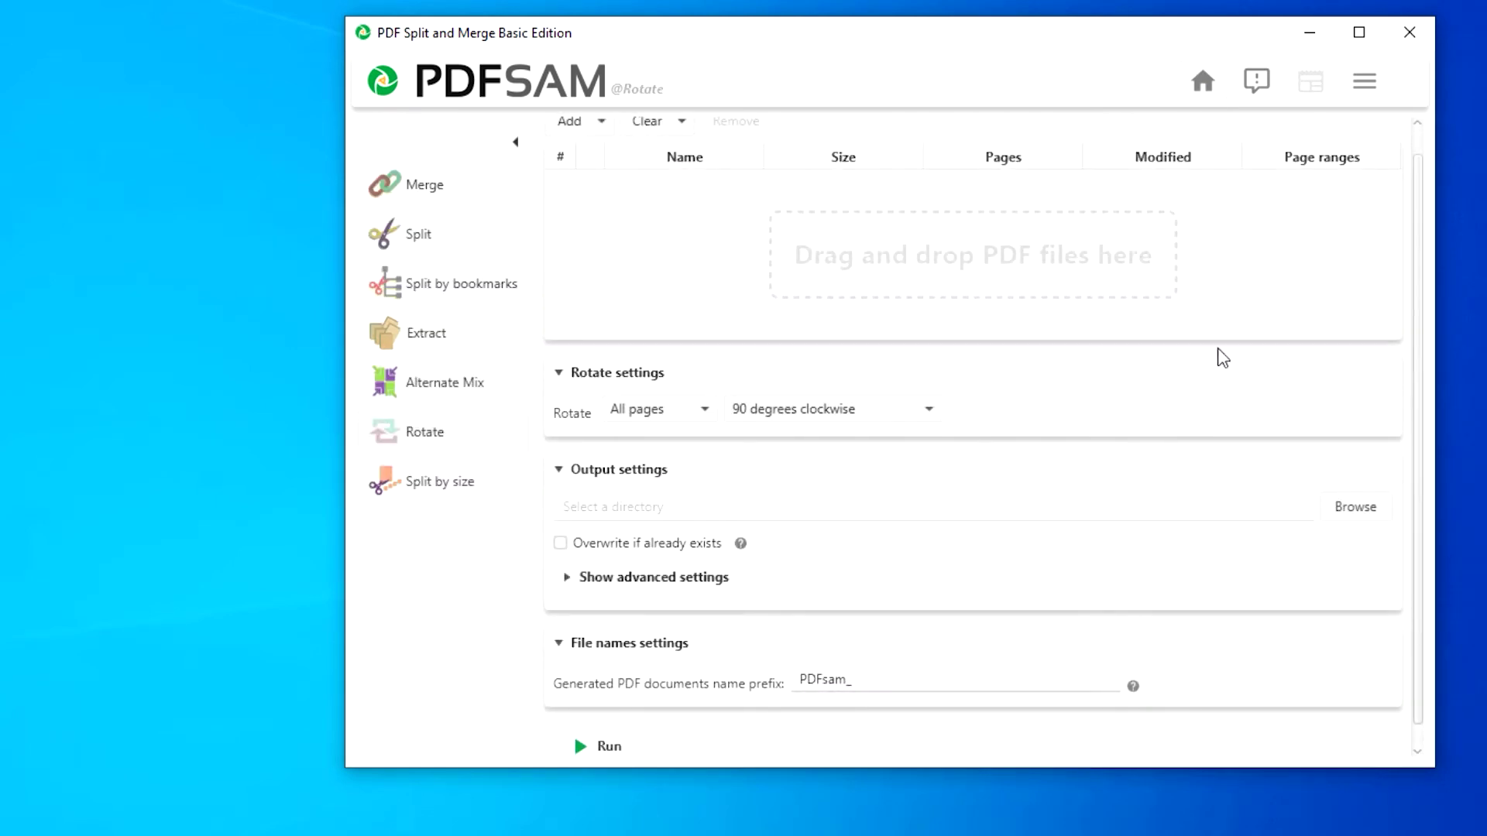
pyautogui.click(605, 132)
pyautogui.click(703, 231)
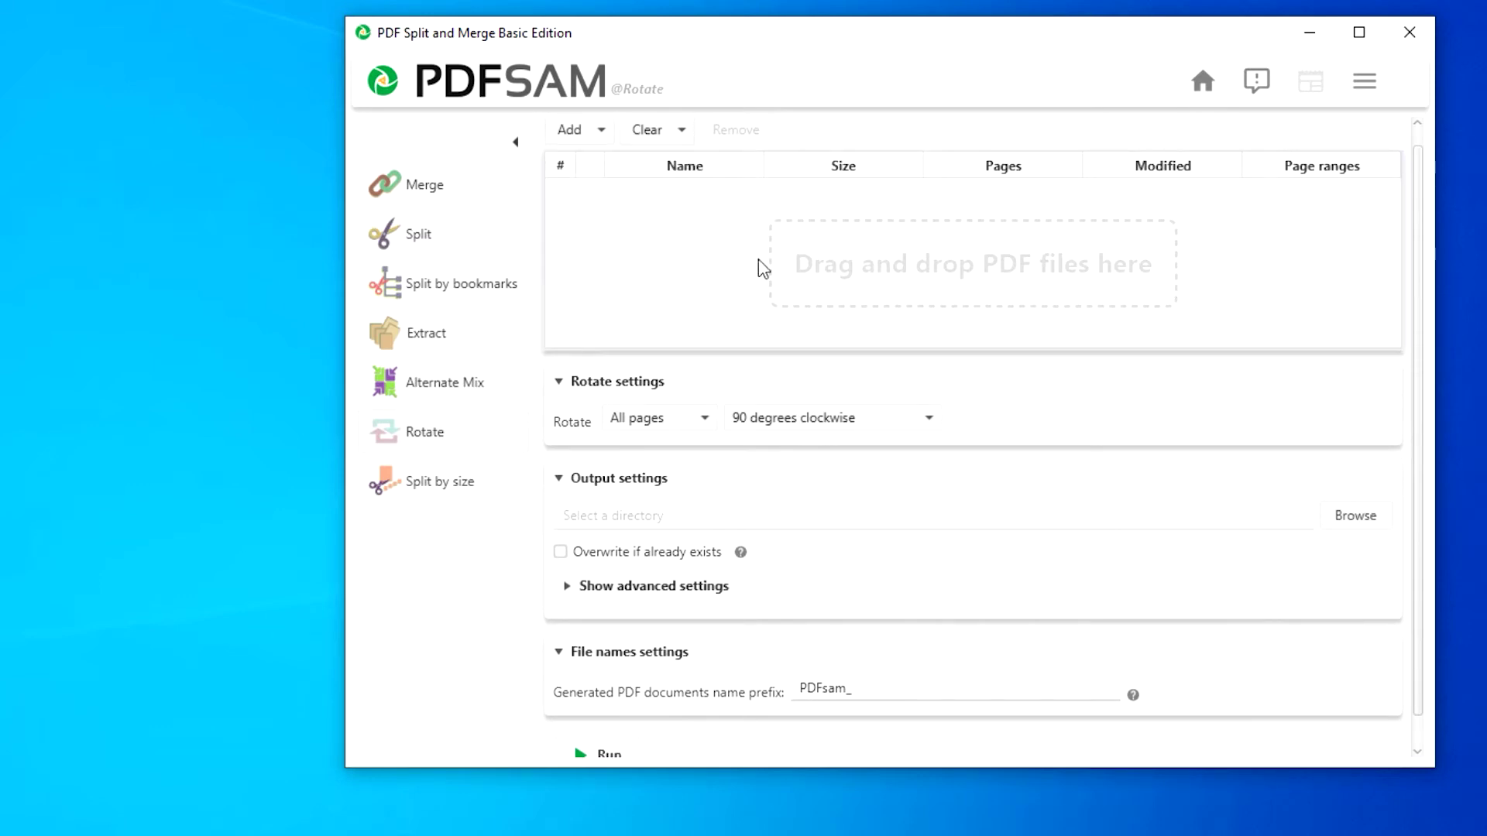
pyautogui.click(714, 420)
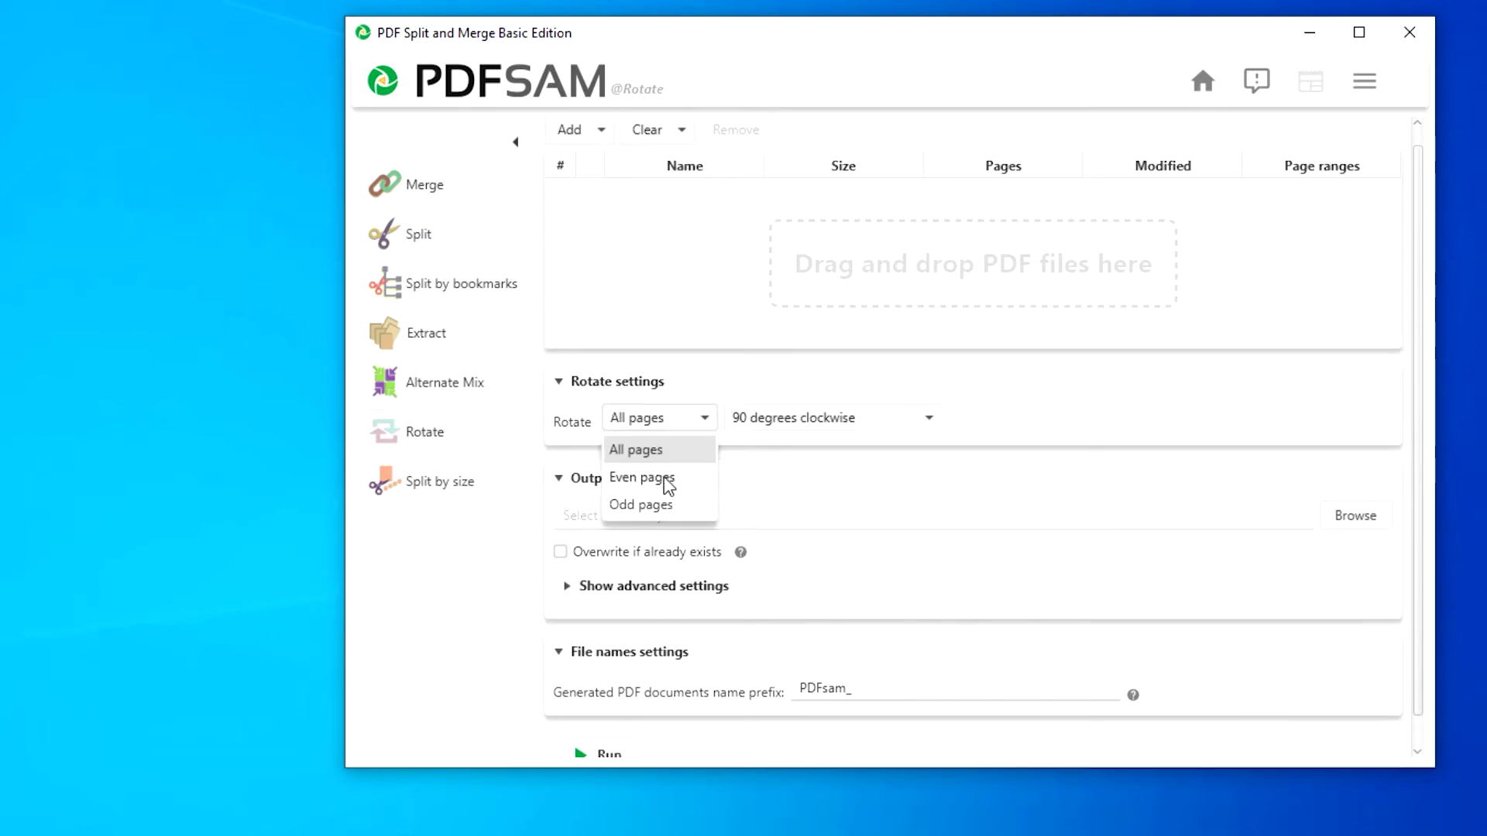
pyautogui.click(926, 420)
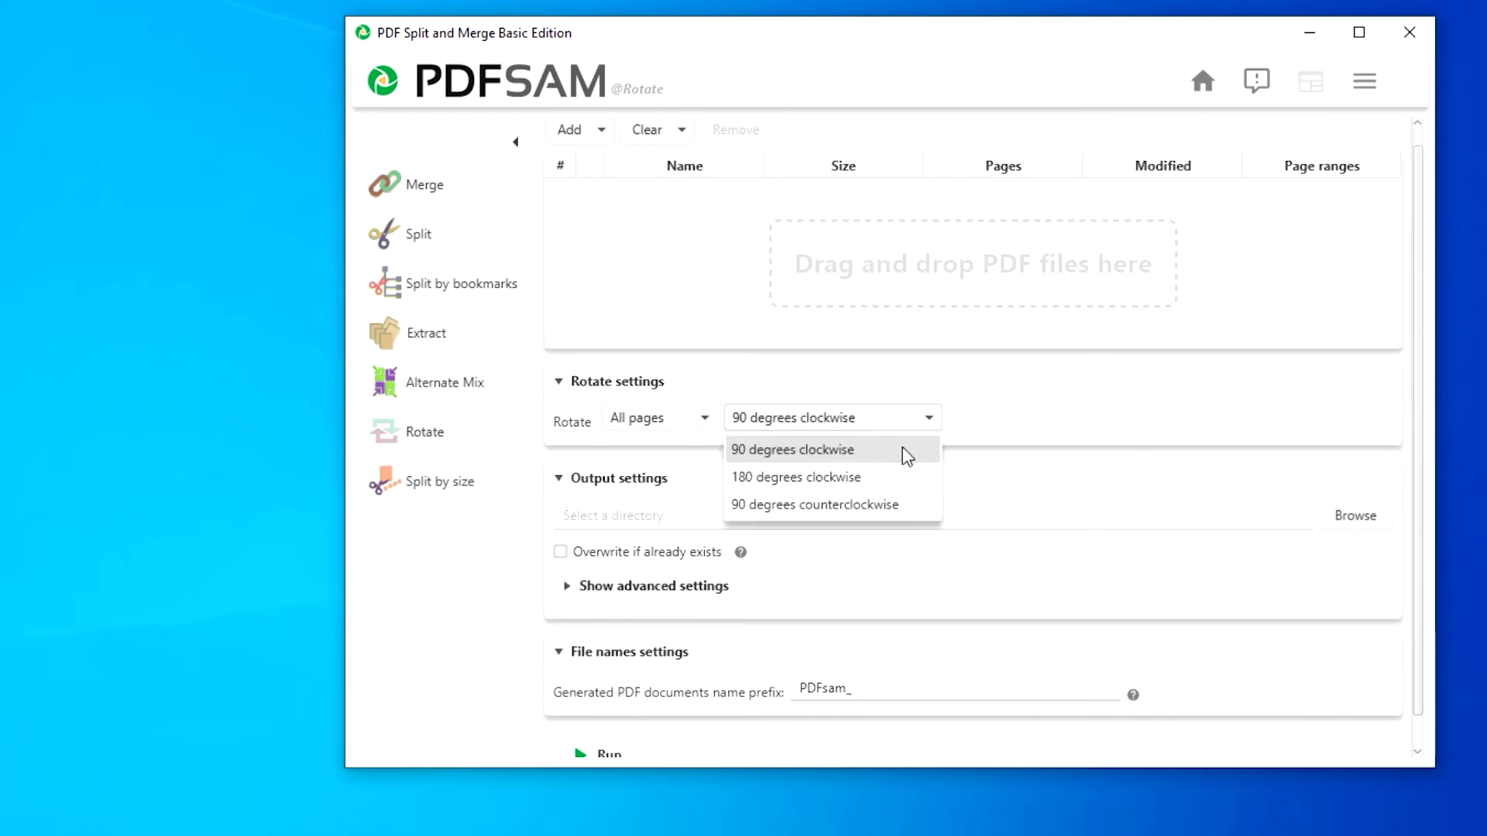
pyautogui.click(1043, 504)
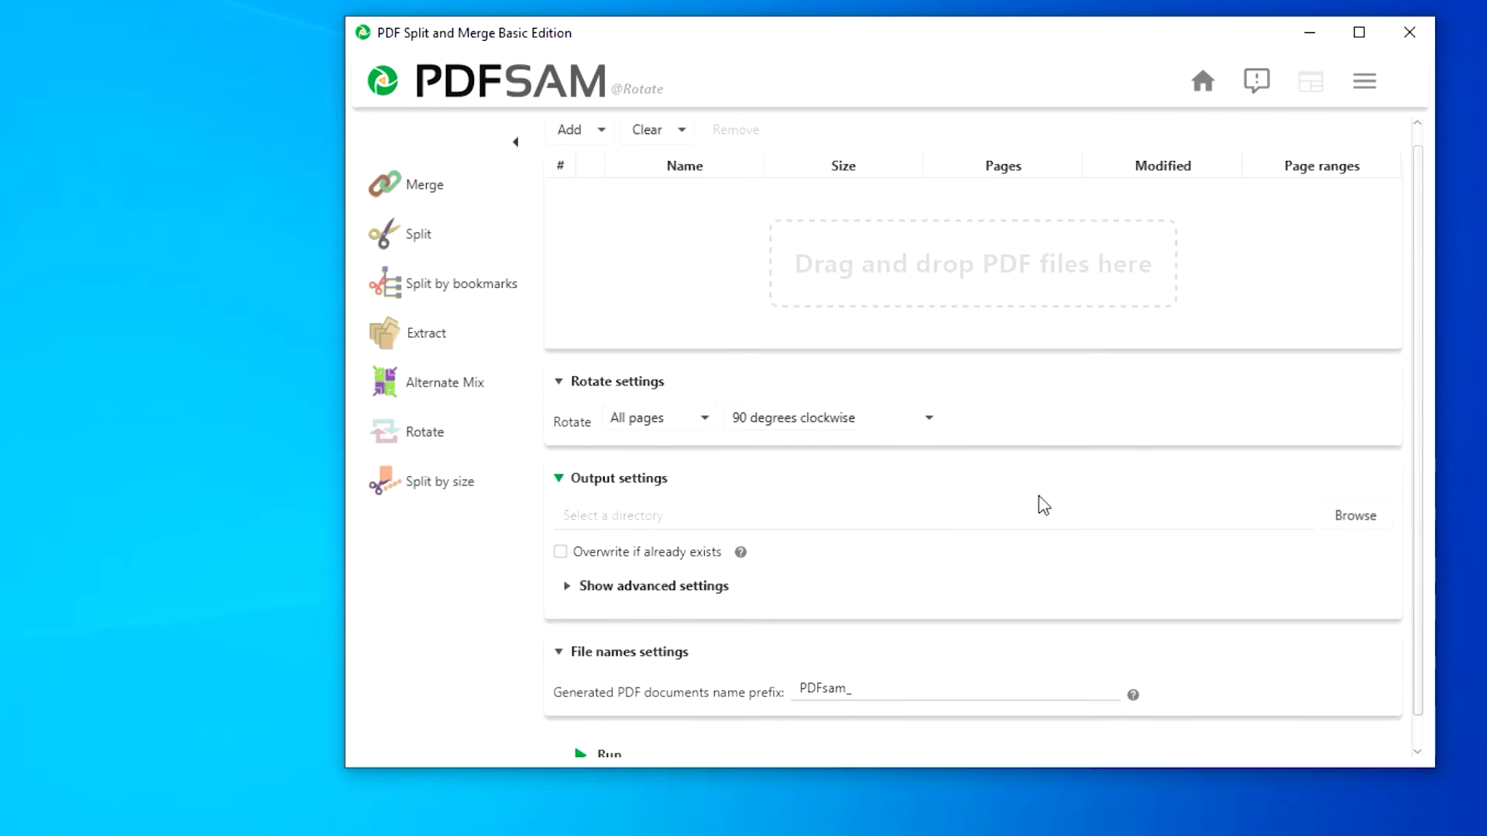
pyautogui.scroll(-1, 1043, 505)
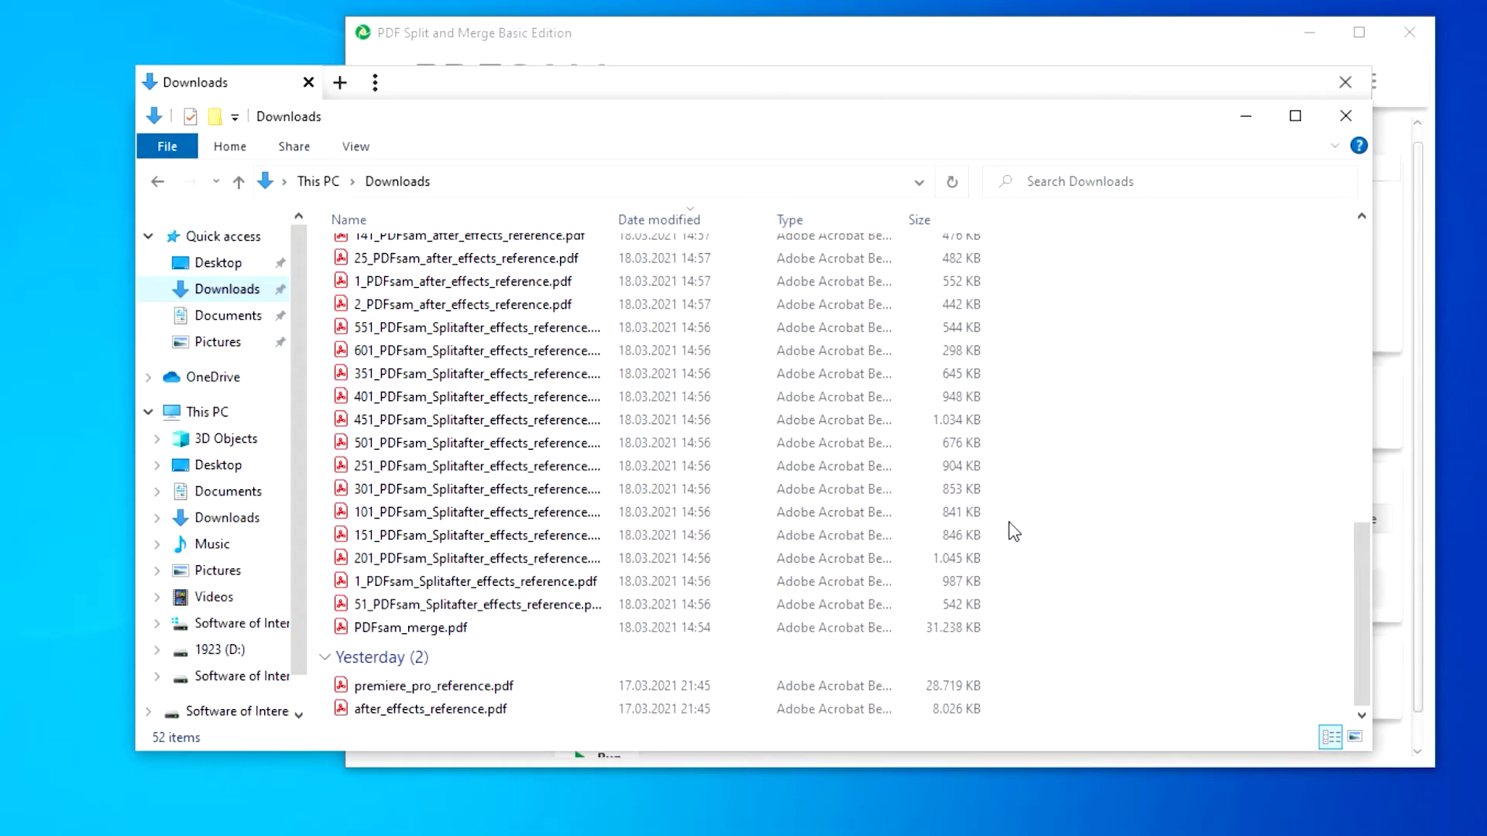
# Step: Add premiere_pro_reference.pdf, run the rotation with Rename, and open the rotated PDF
pyautogui.moveTo(1018, 128); pyautogui.dragTo(929, 124)
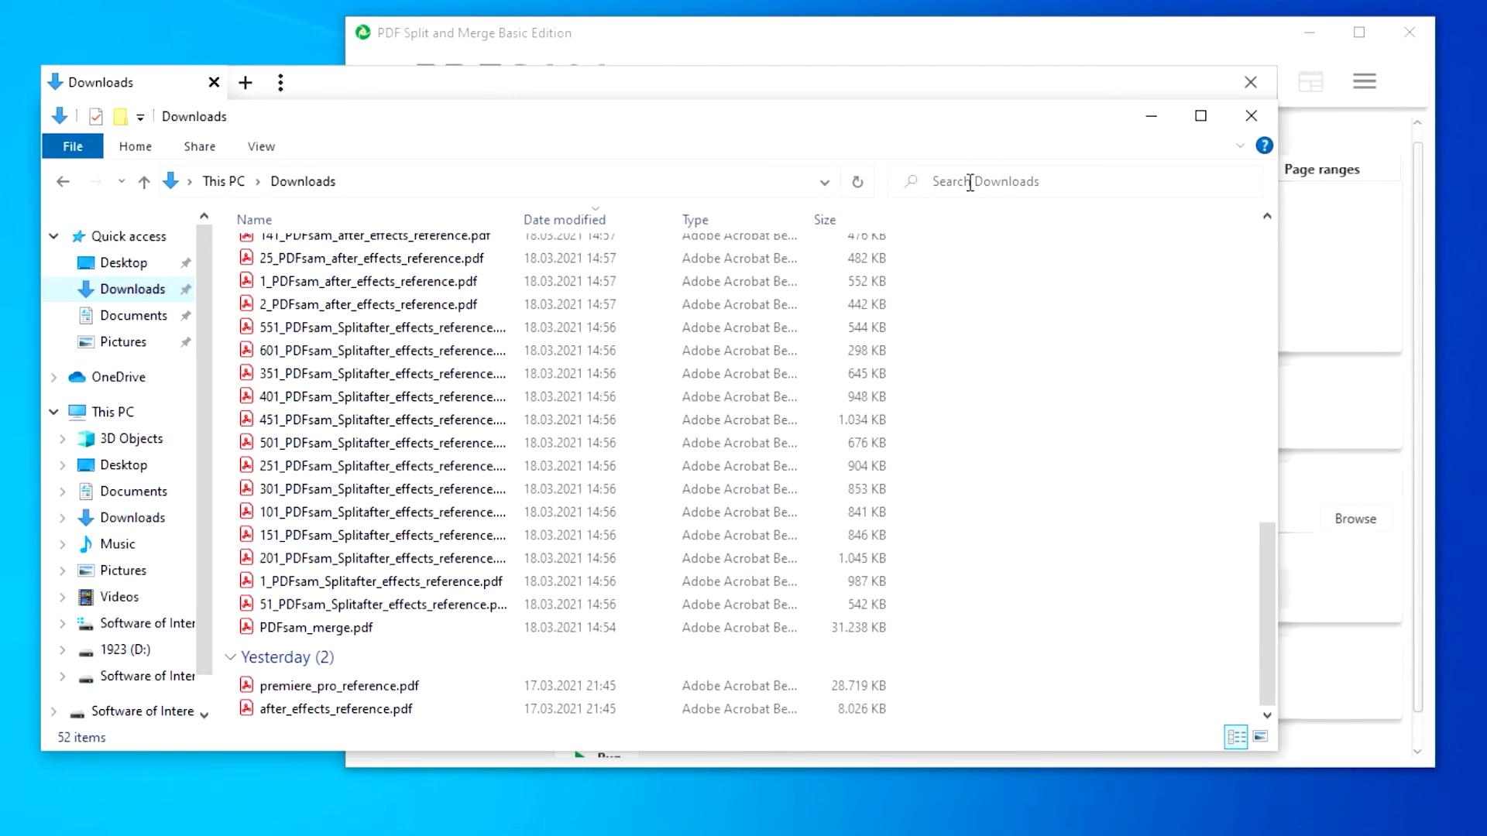
pyautogui.moveTo(310, 686); pyautogui.dragTo(1340, 224)
pyautogui.click(1152, 118)
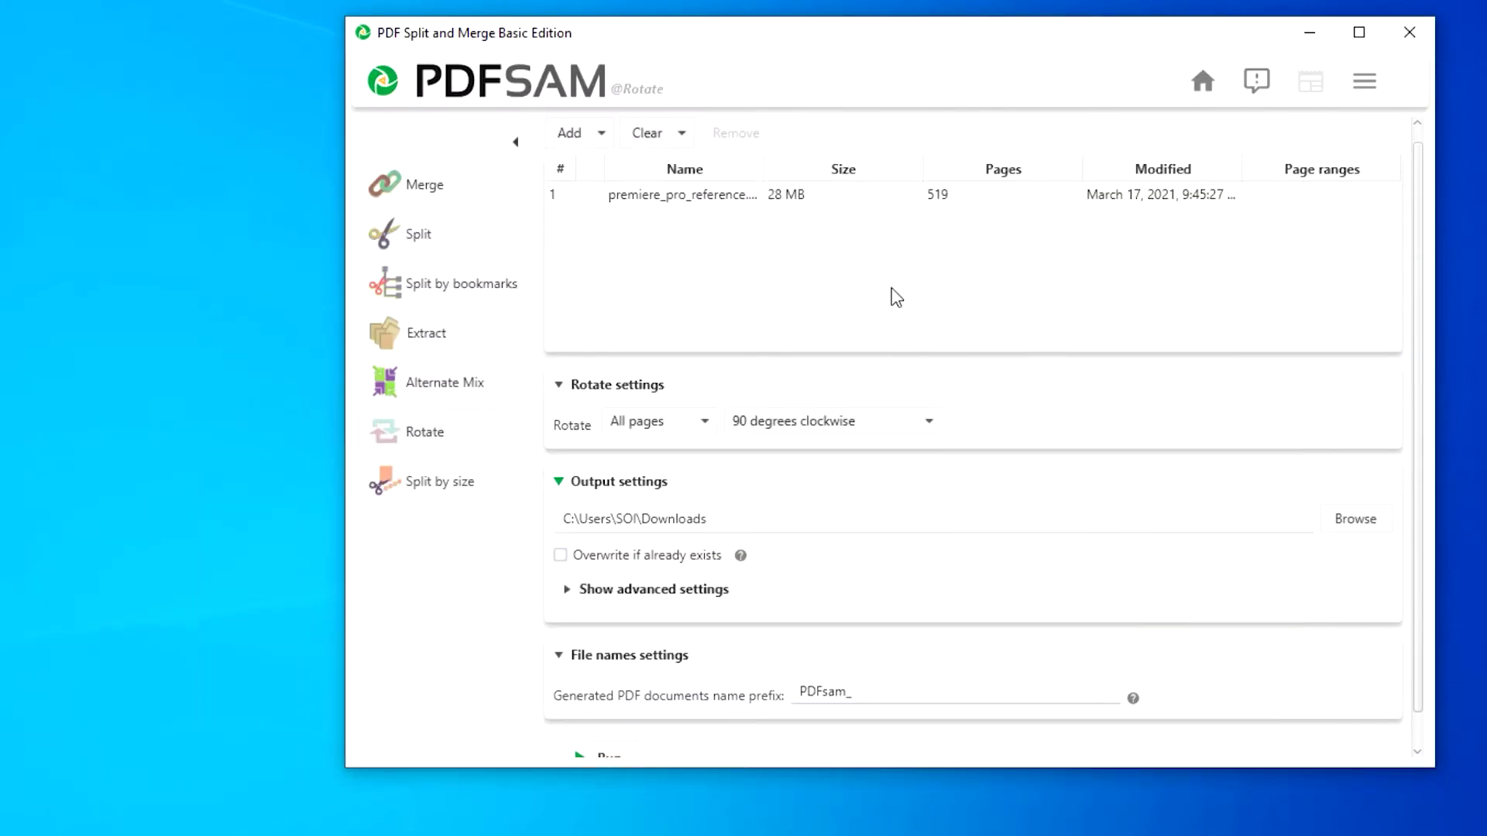
pyautogui.scroll(-1, 1007, 755)
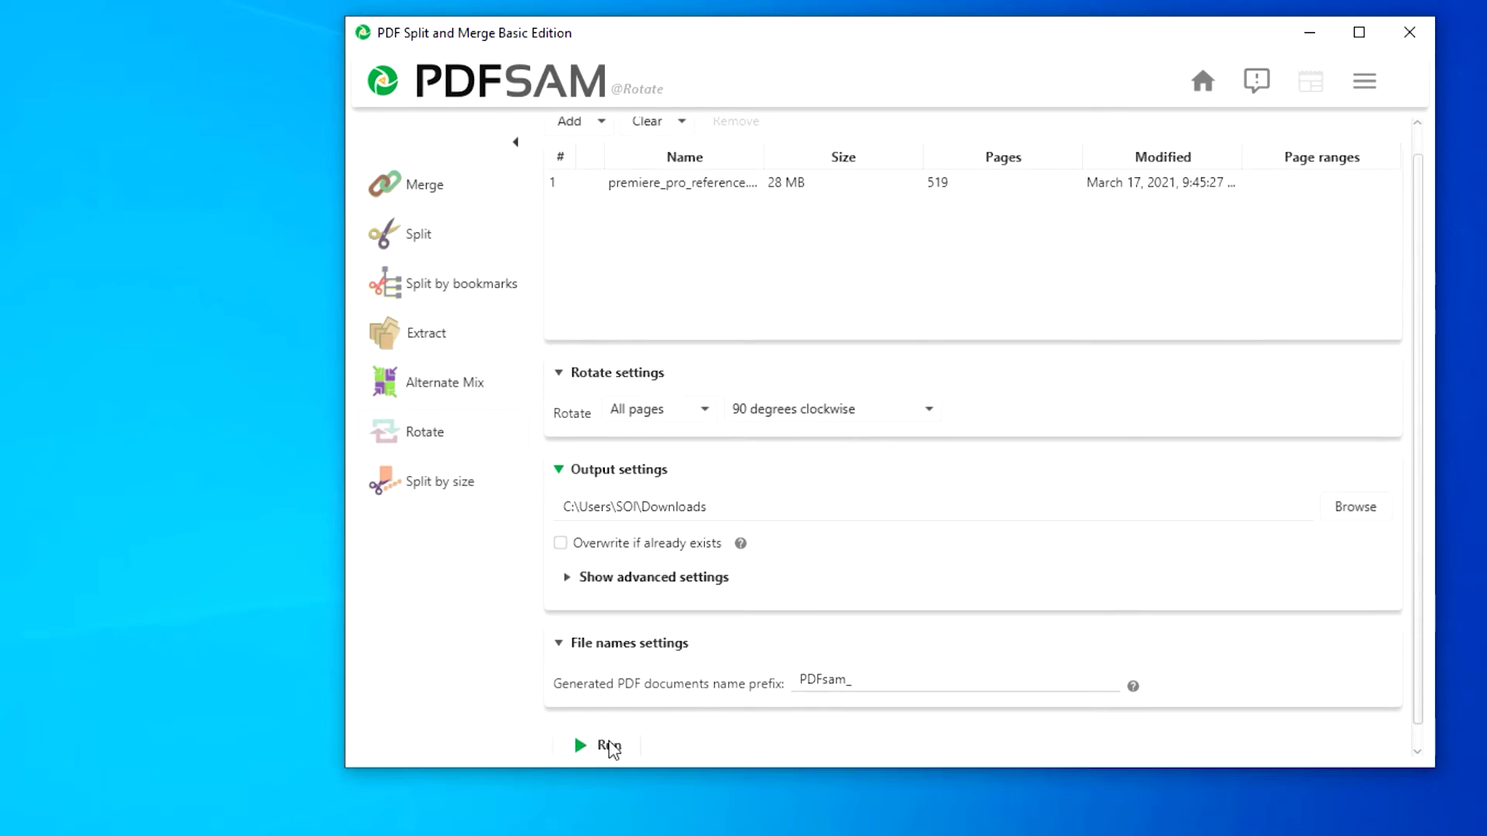
pyautogui.click(612, 747)
pyautogui.click(718, 350)
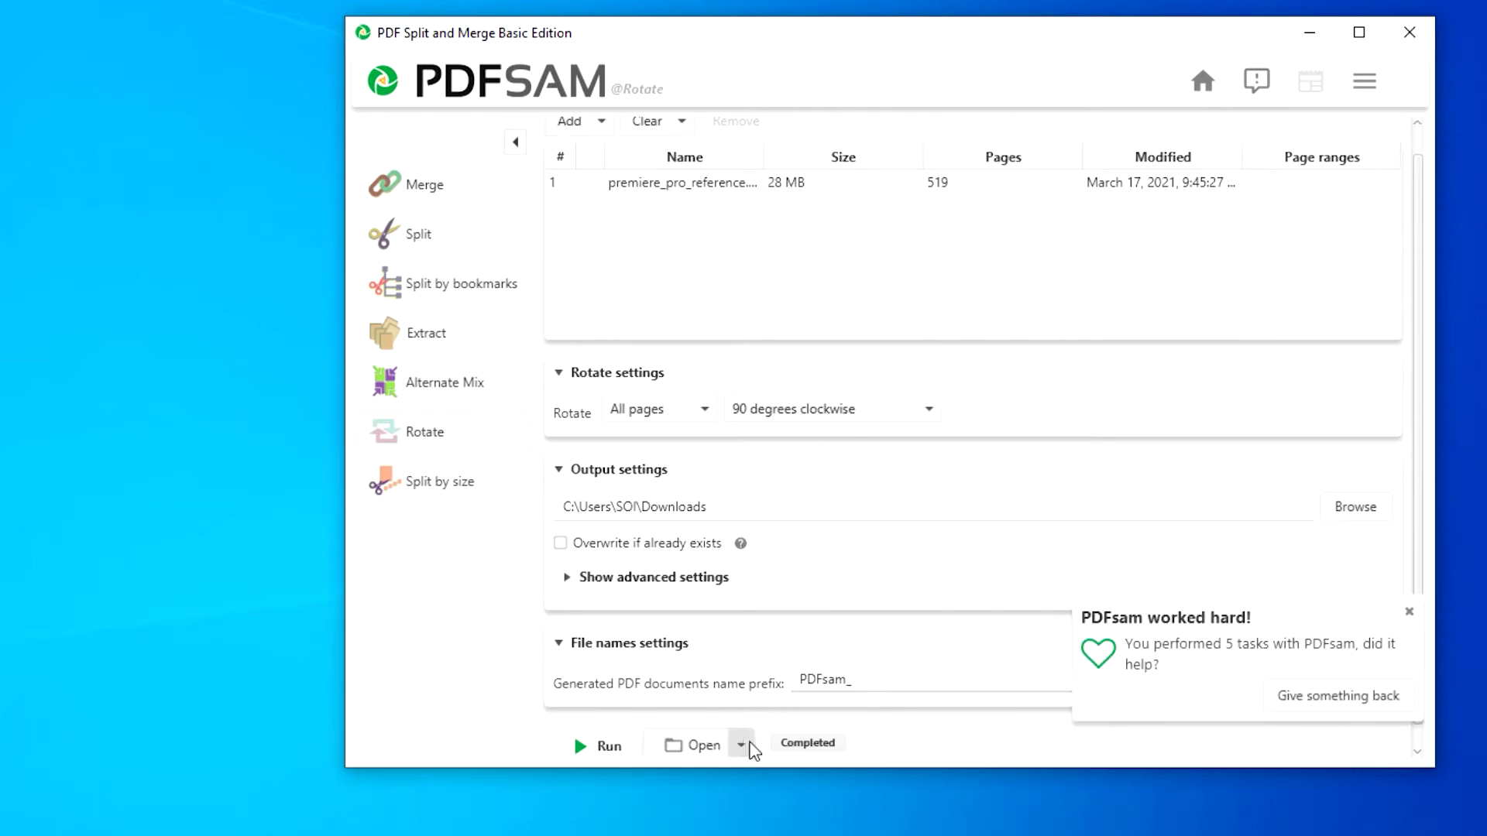
pyautogui.click(741, 745)
pyautogui.click(690, 747)
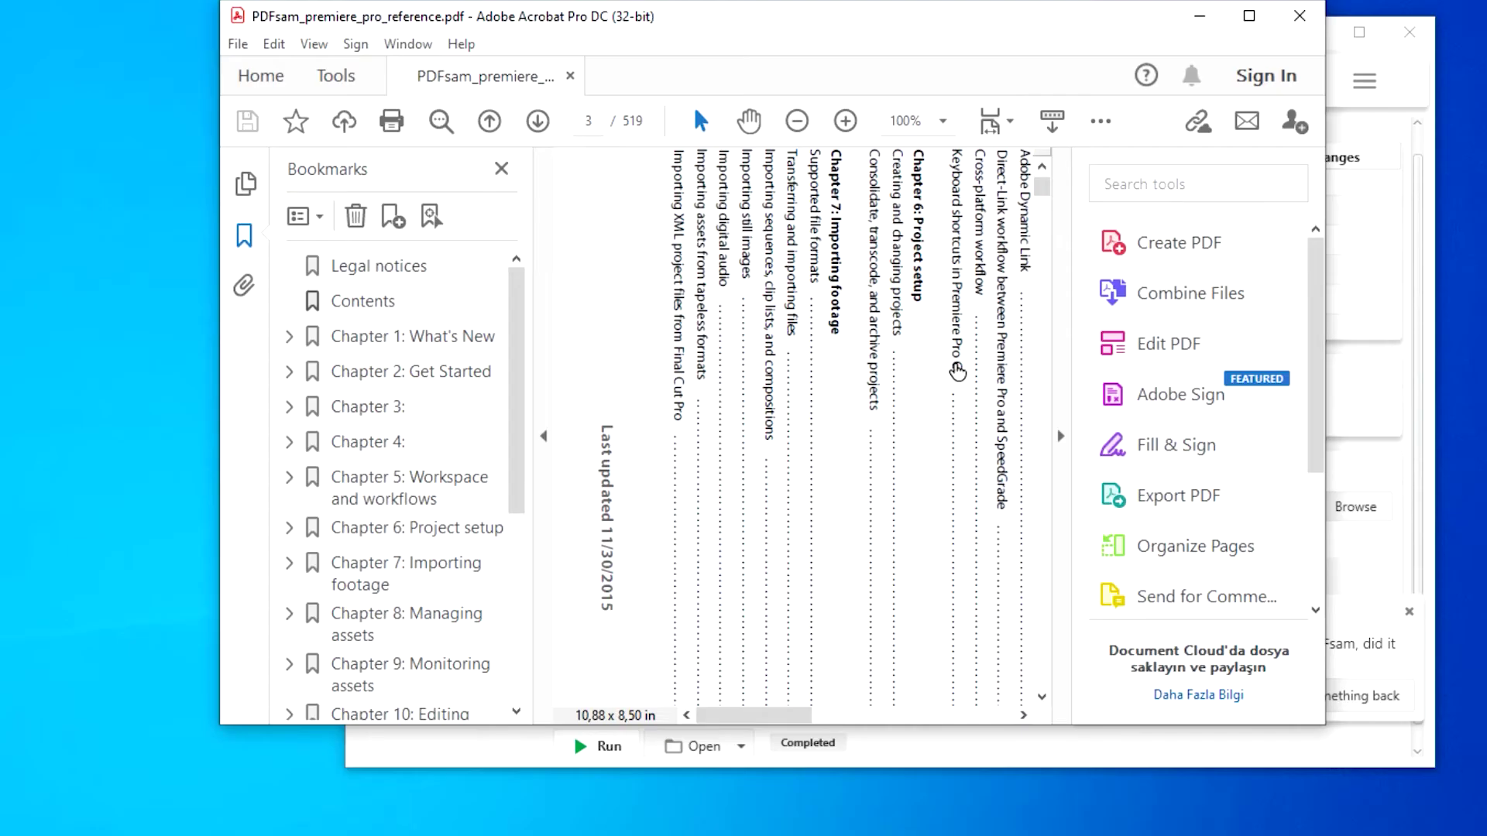
# Step: Scroll through the rotated pages of PDFsam_premiere_pro_reference.pdf with the Bookmarks pane hidden
pyautogui.scroll(-10, 961, 364)
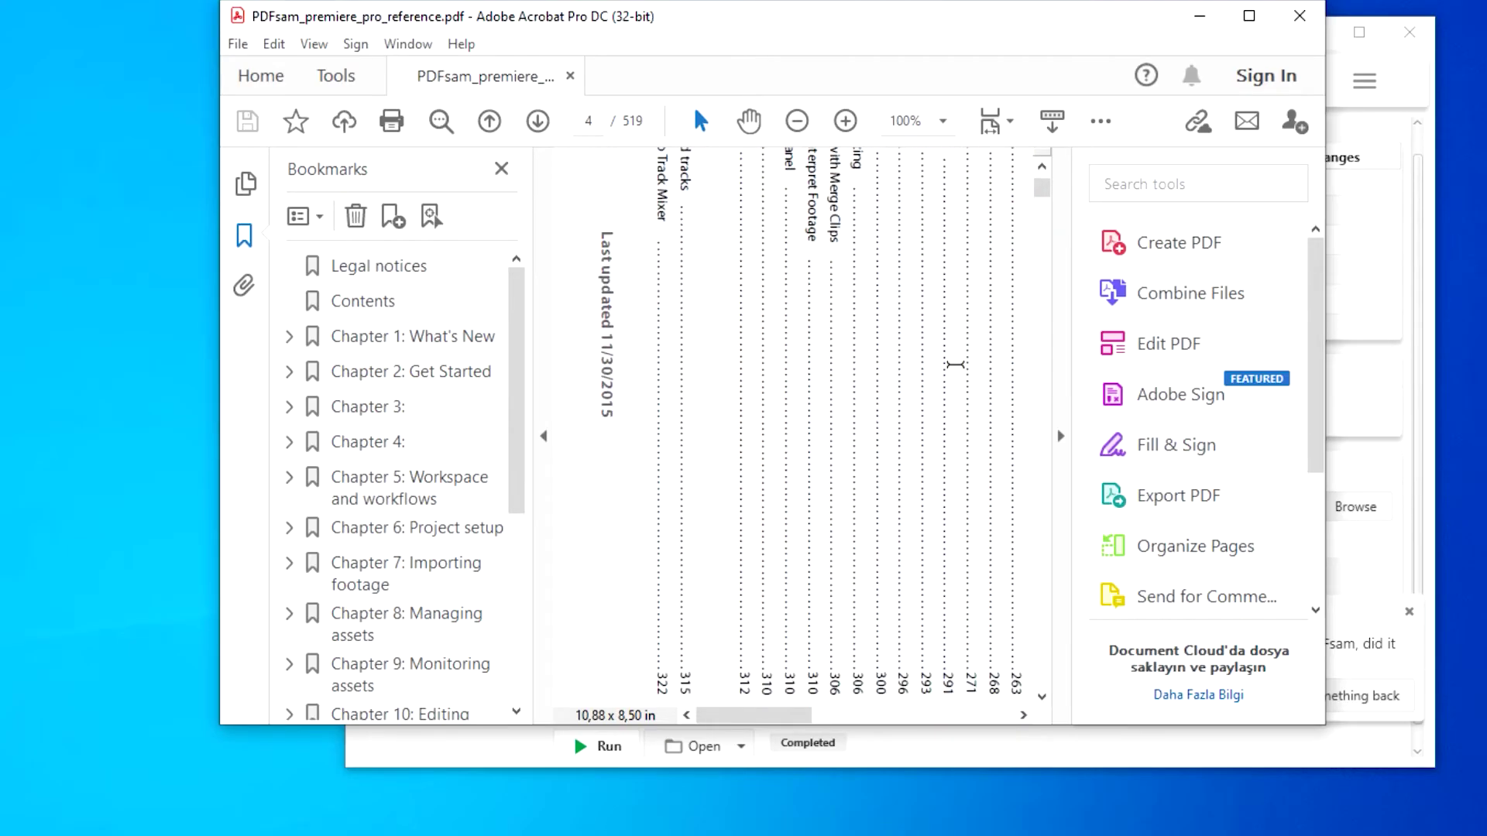
pyautogui.scroll(-8, 958, 374)
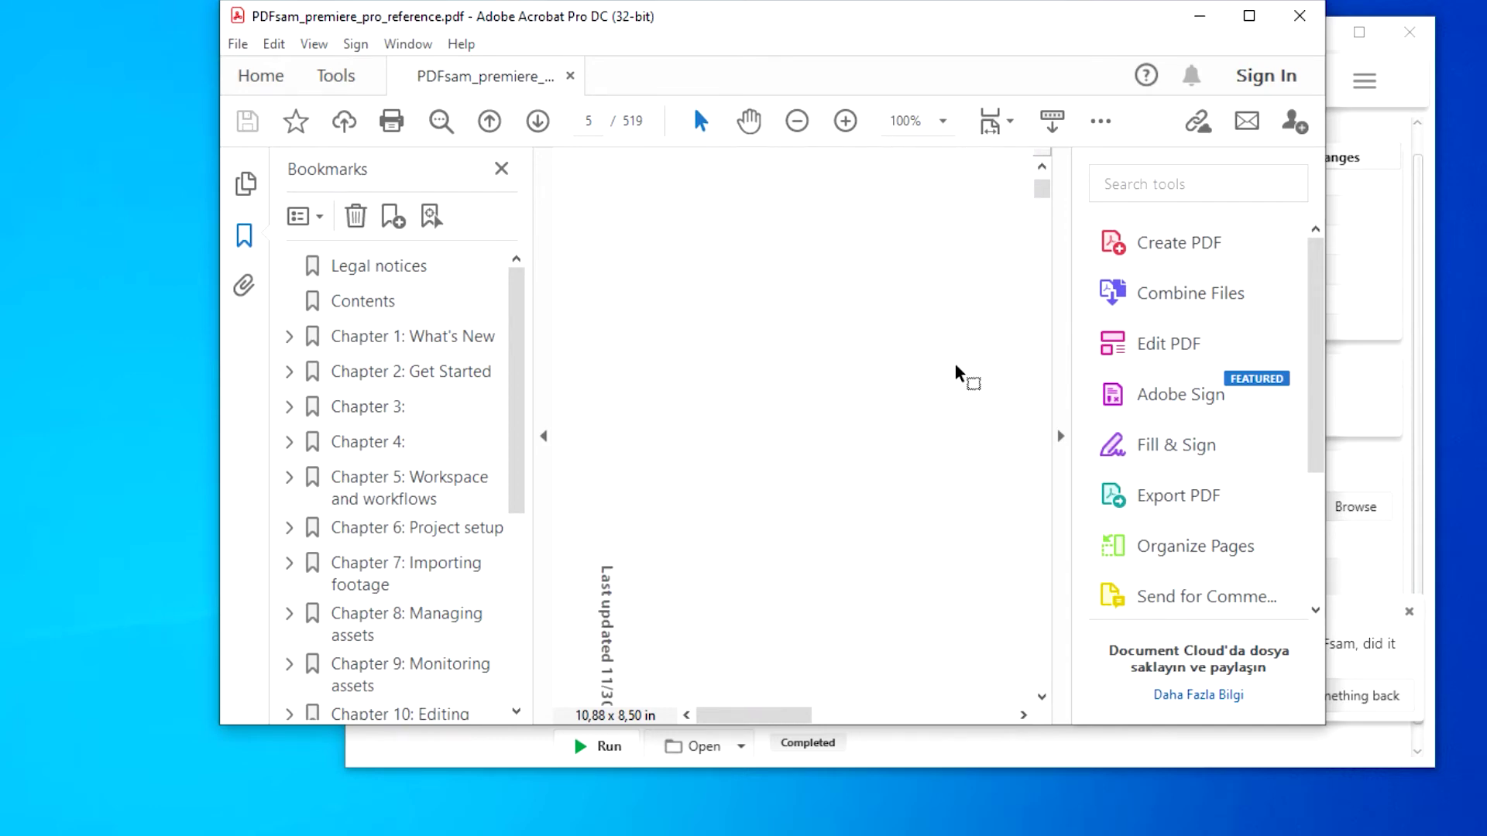
pyautogui.moveTo(1043, 189); pyautogui.dragTo(1043, 212)
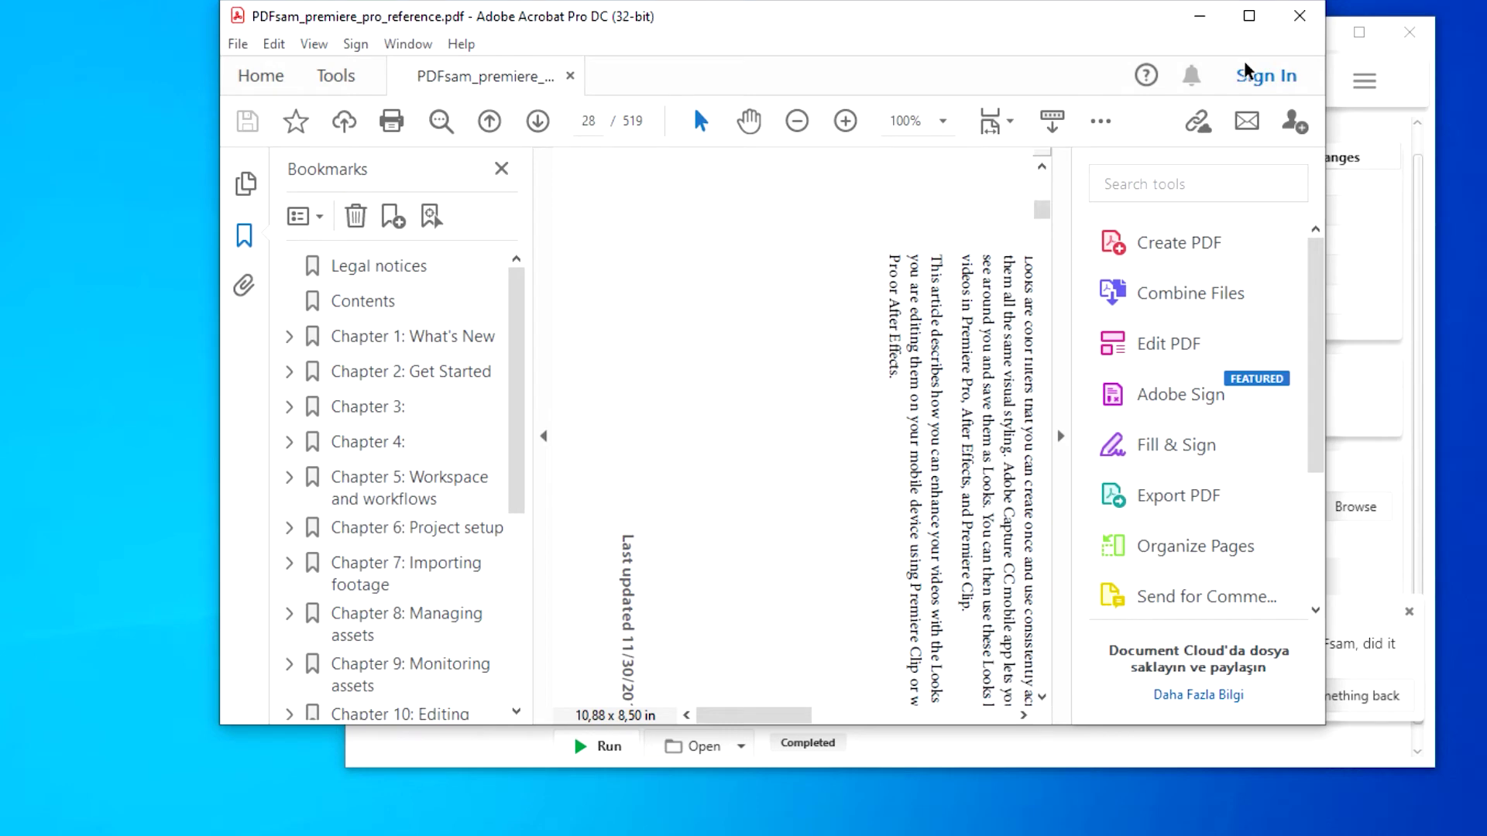
pyautogui.click(502, 169)
pyautogui.scroll(-4, 829, 321)
pyautogui.scroll(-10, 837, 331)
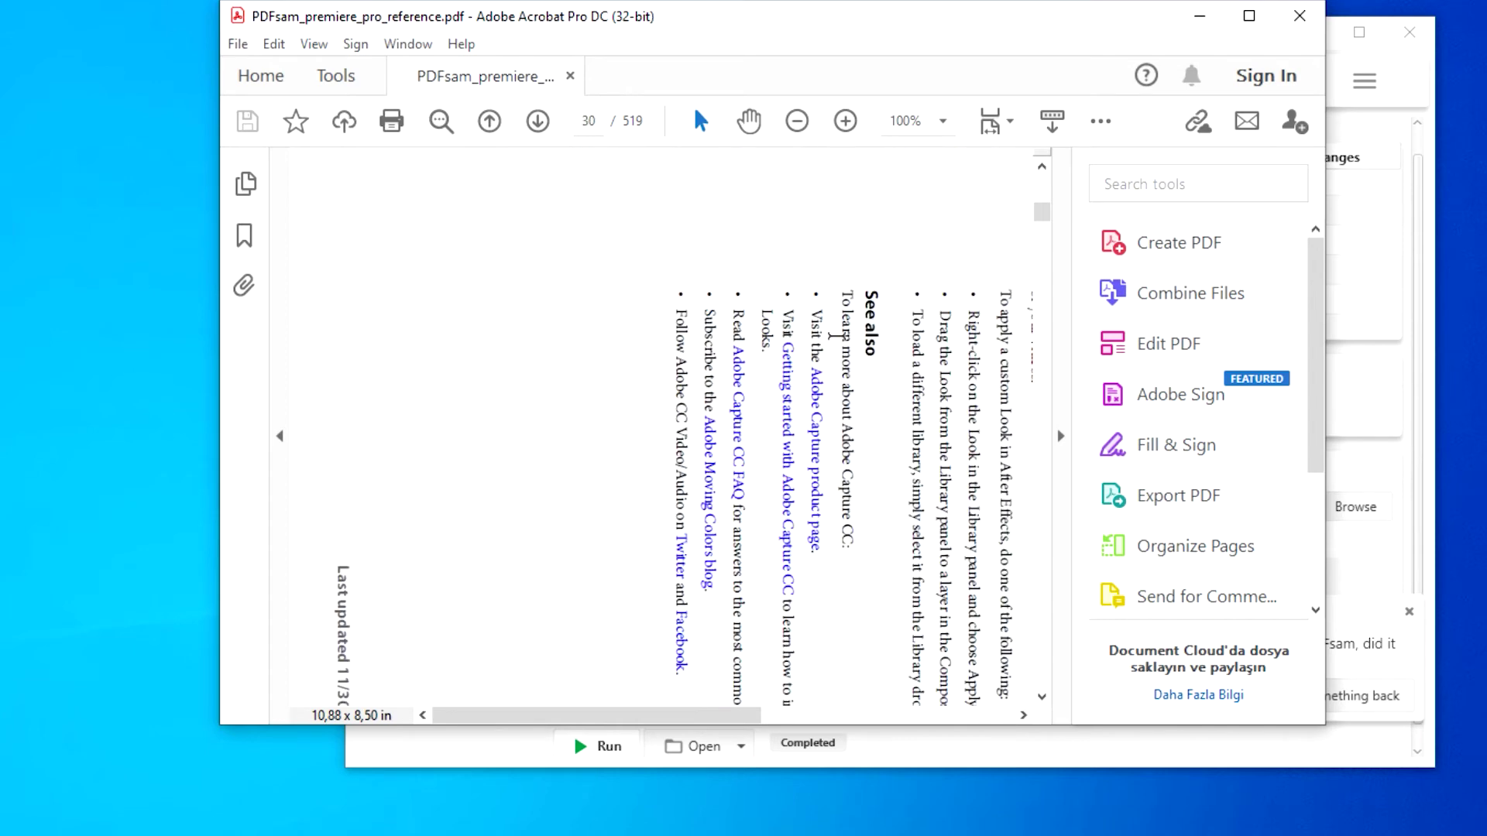
pyautogui.scroll(-3, 832, 334)
# Step: Close Acrobat, go back to PDFsam's Home, and bring up WhySoSlow's live CPU and memory status
pyautogui.click(1299, 16)
pyautogui.click(1202, 80)
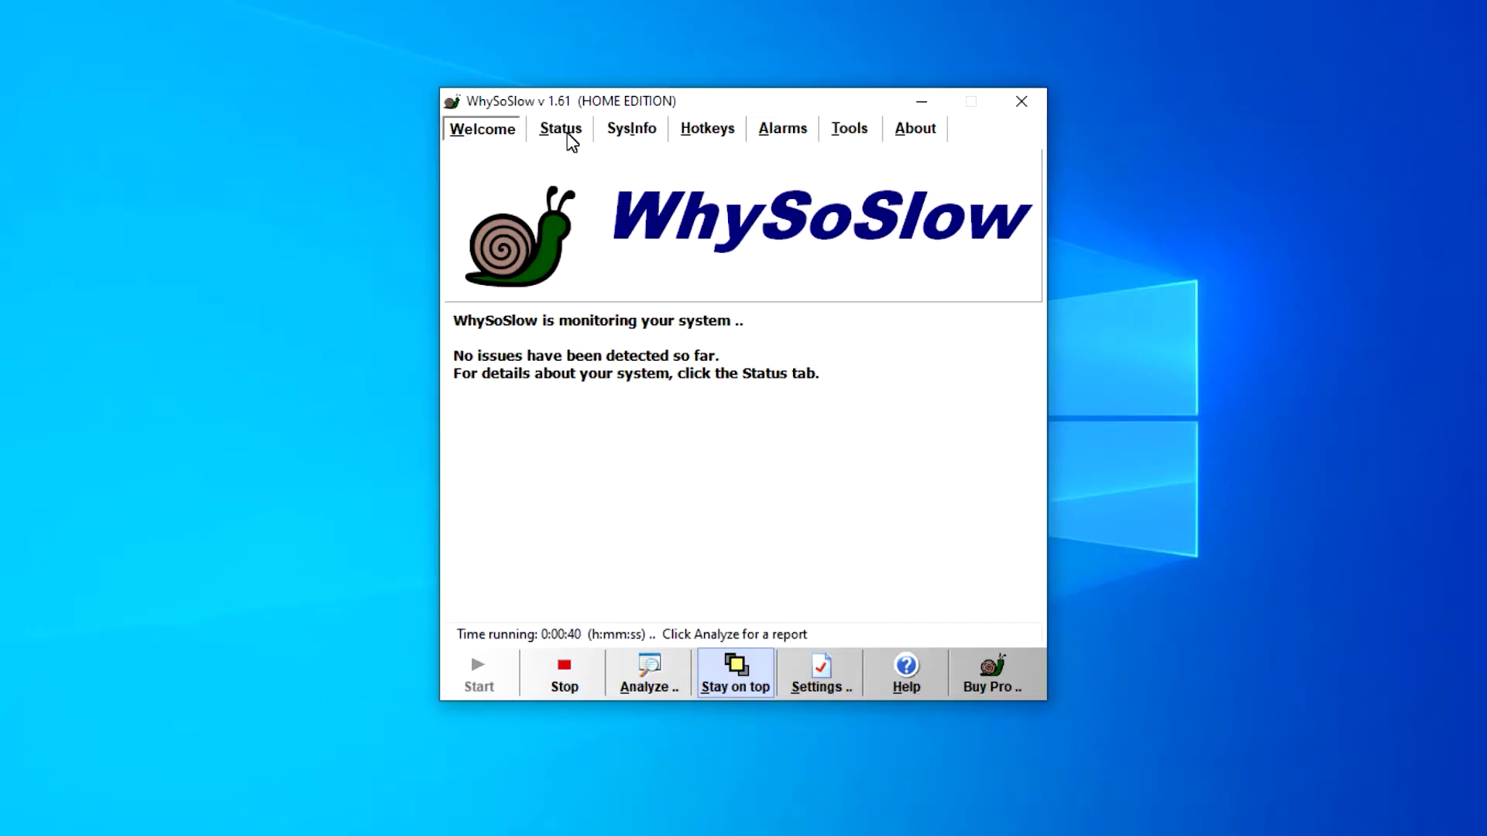
pyautogui.click(571, 139)
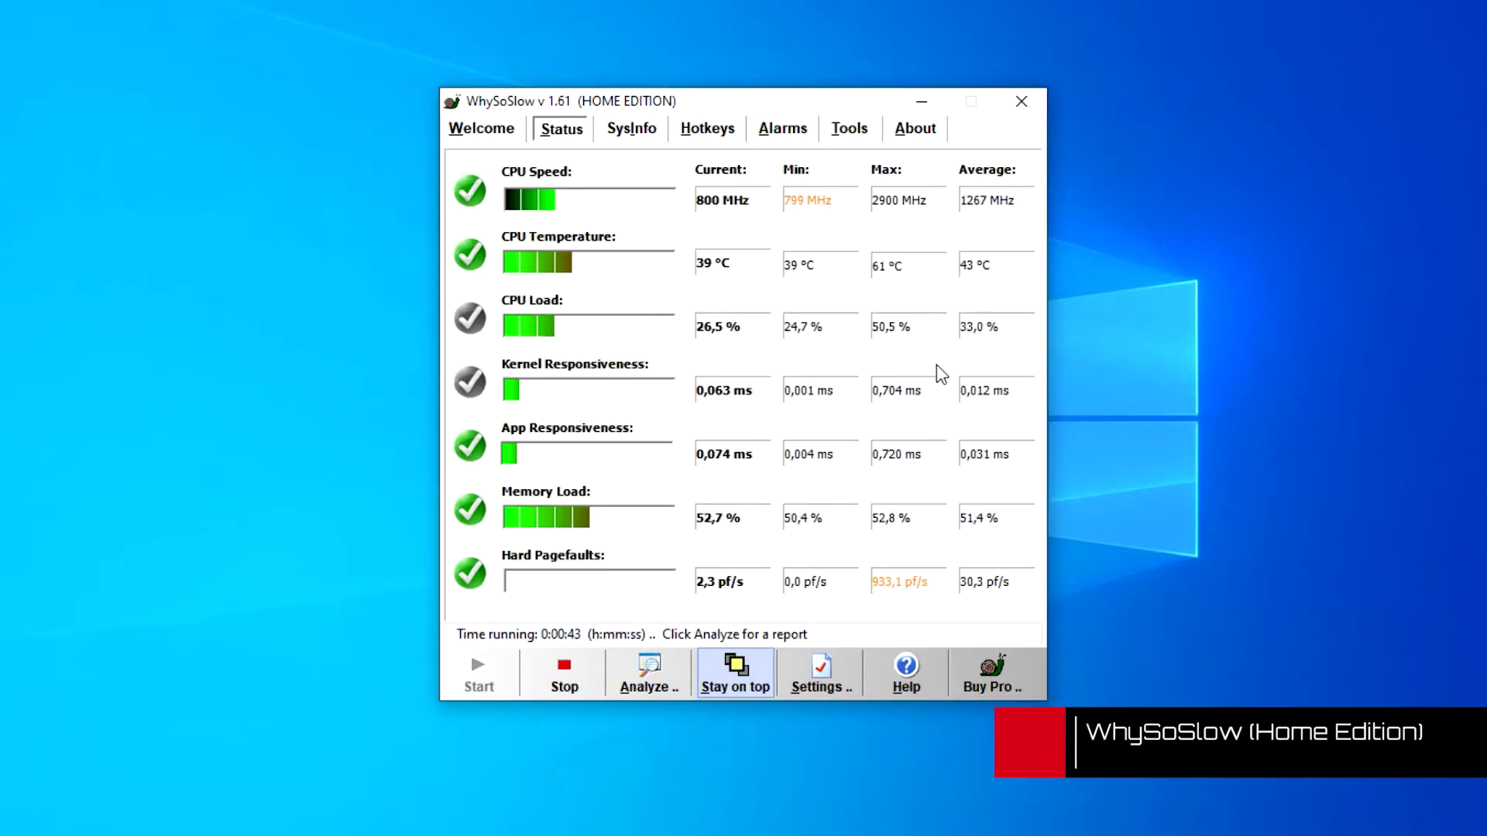
# Step: Look through WhySoSlow's Hotkeys and Alarms pages, ending on the Tools list
pyautogui.click(719, 131)
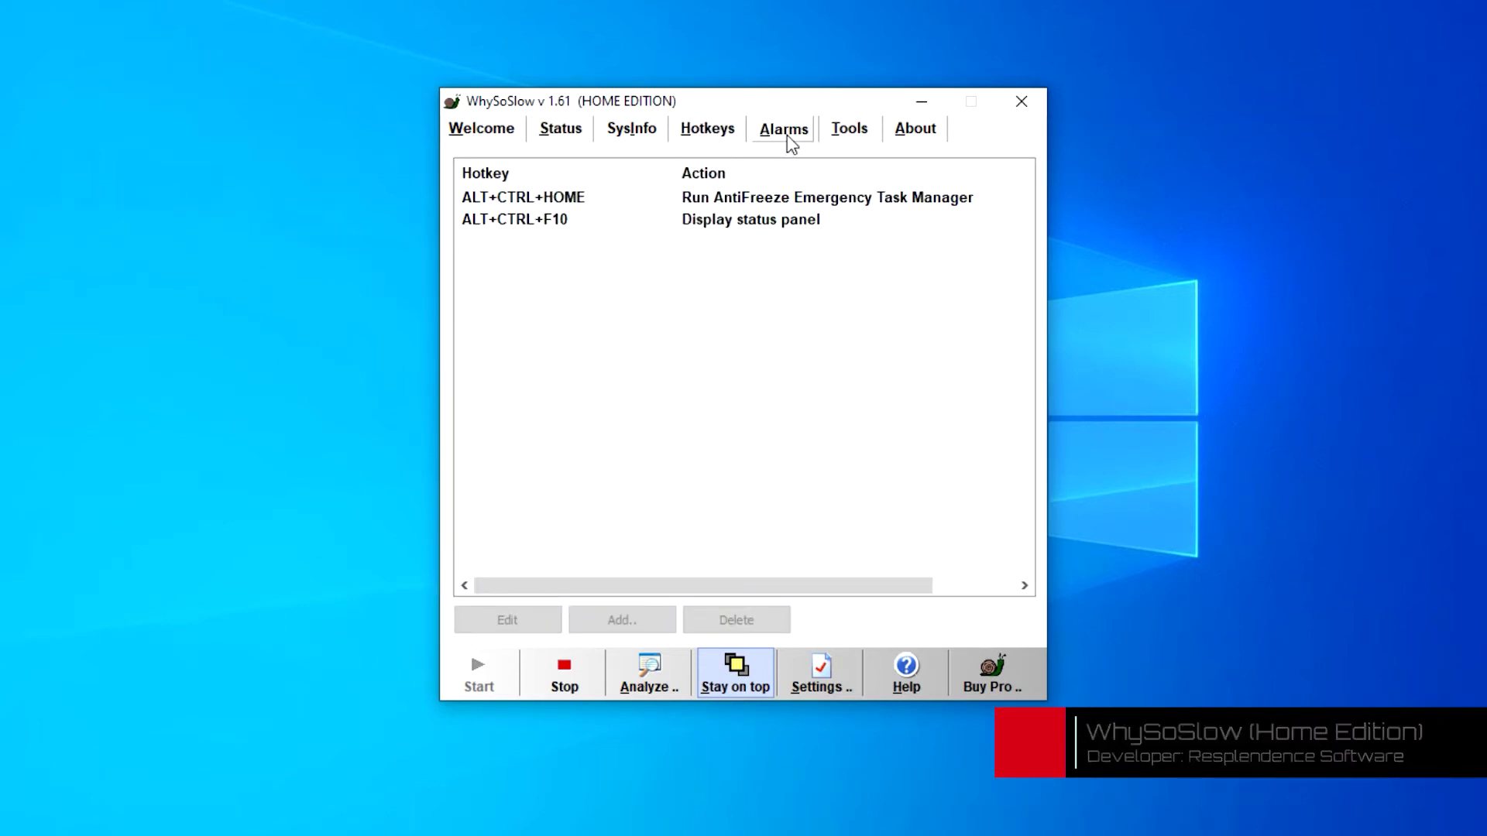
pyautogui.click(785, 138)
pyautogui.click(854, 133)
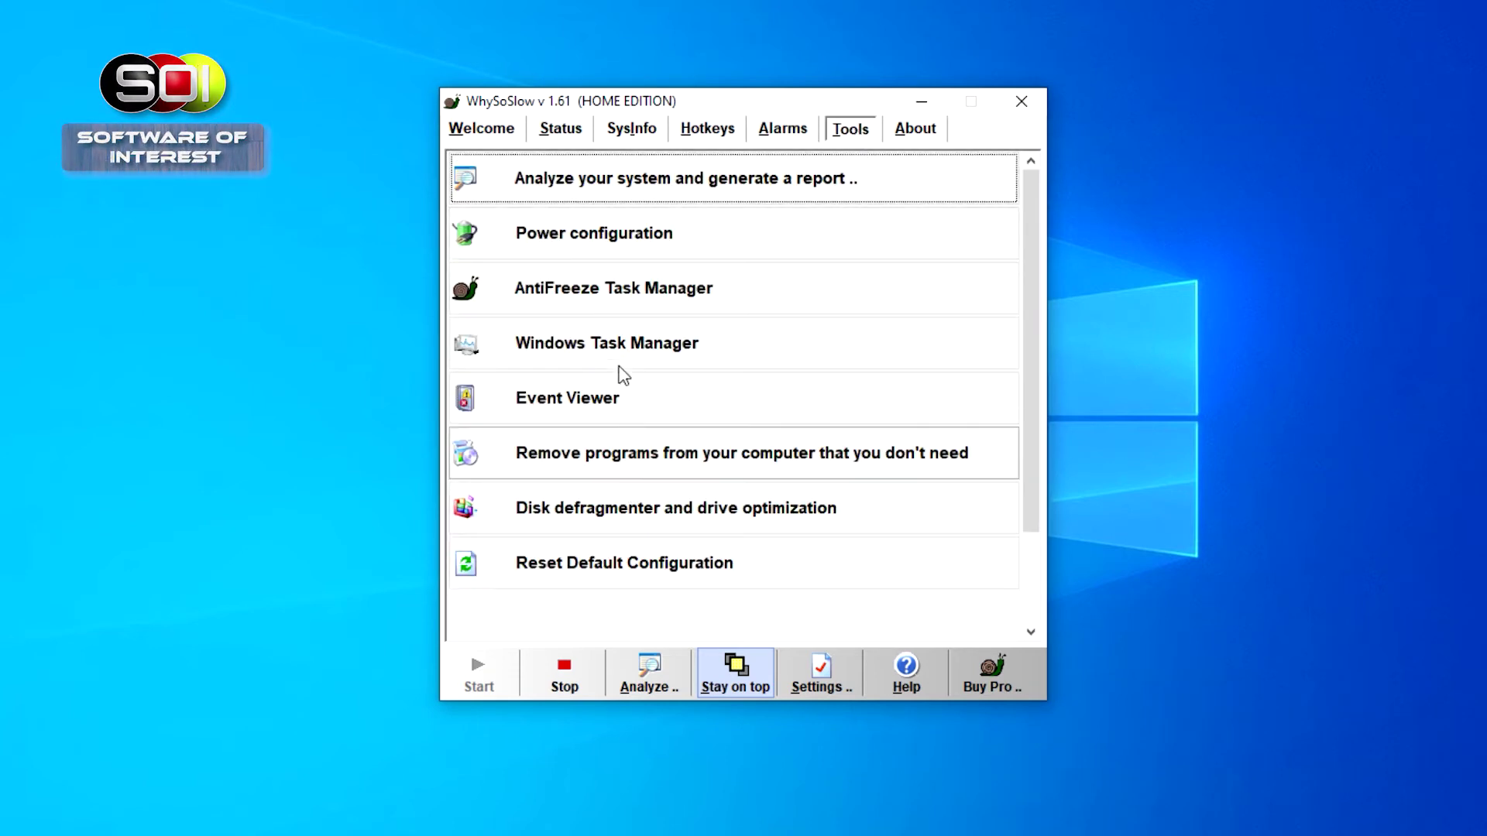
# Step: Terminate KeePass.exe from the AntiFreeze emergency task manager's process list
pyautogui.click(611, 289)
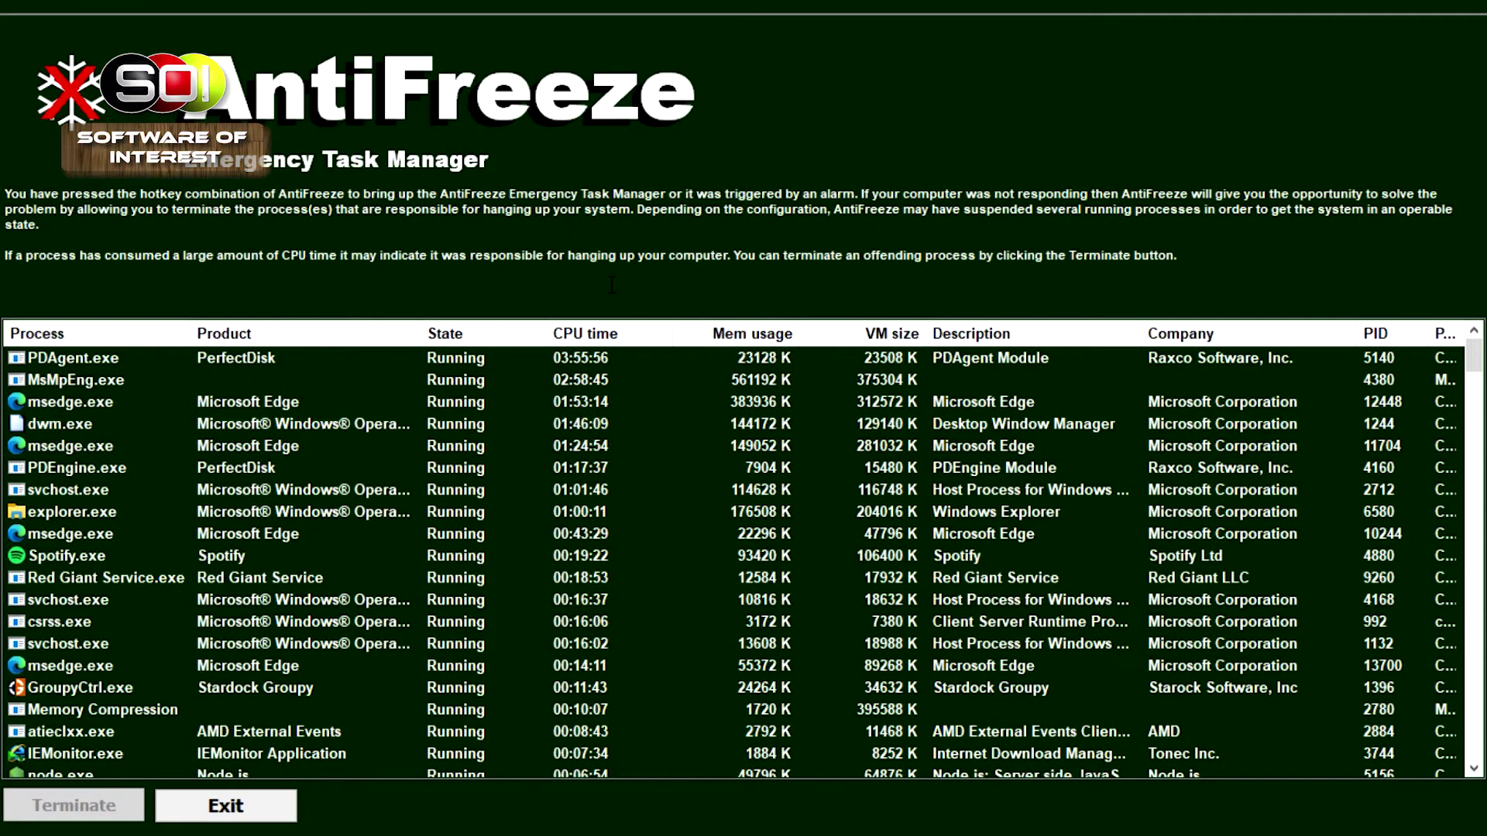
pyautogui.scroll(-15, 268, 491)
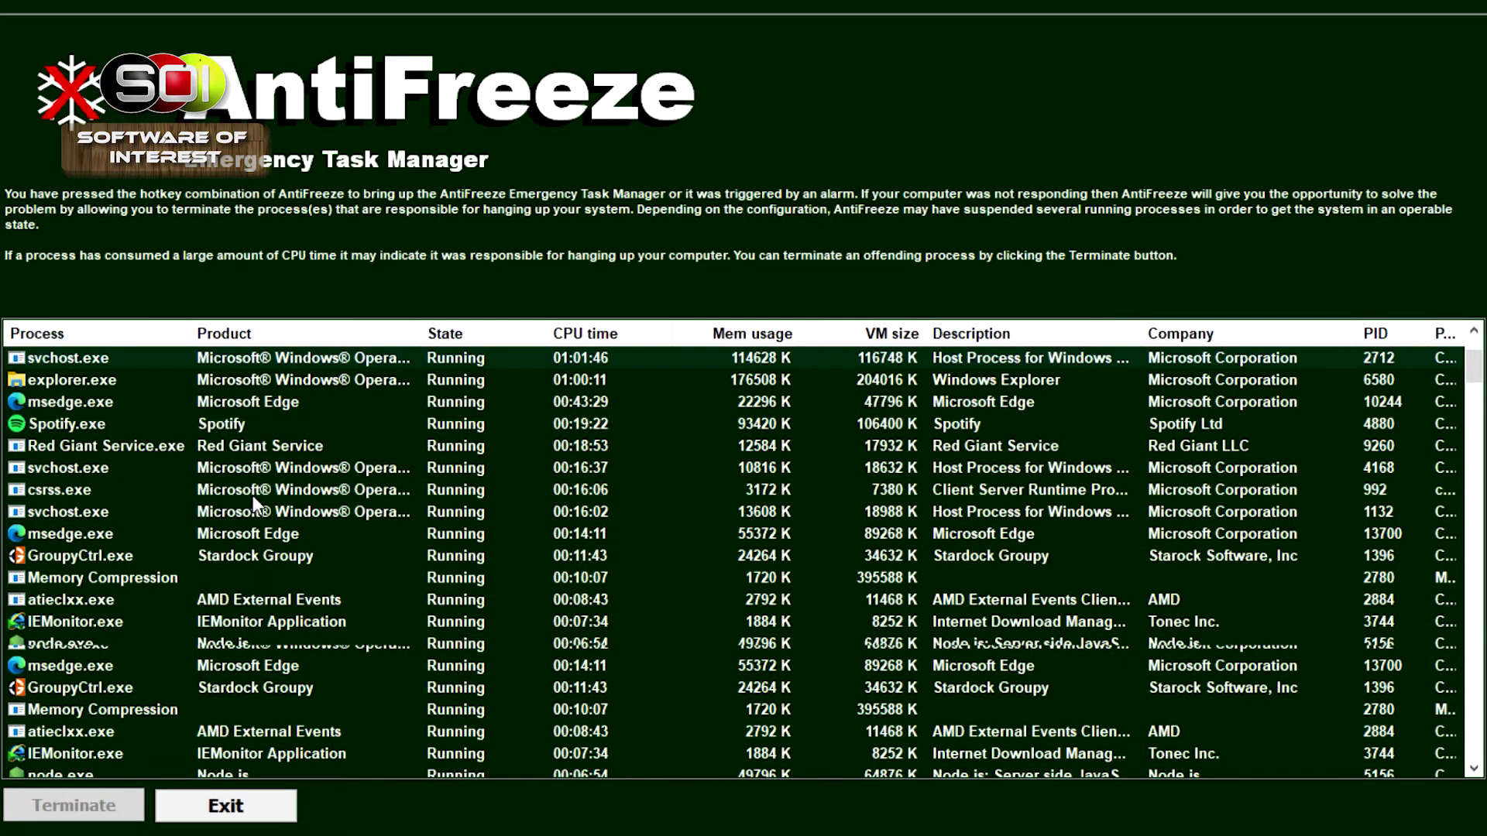
pyautogui.scroll(-1, 253, 498)
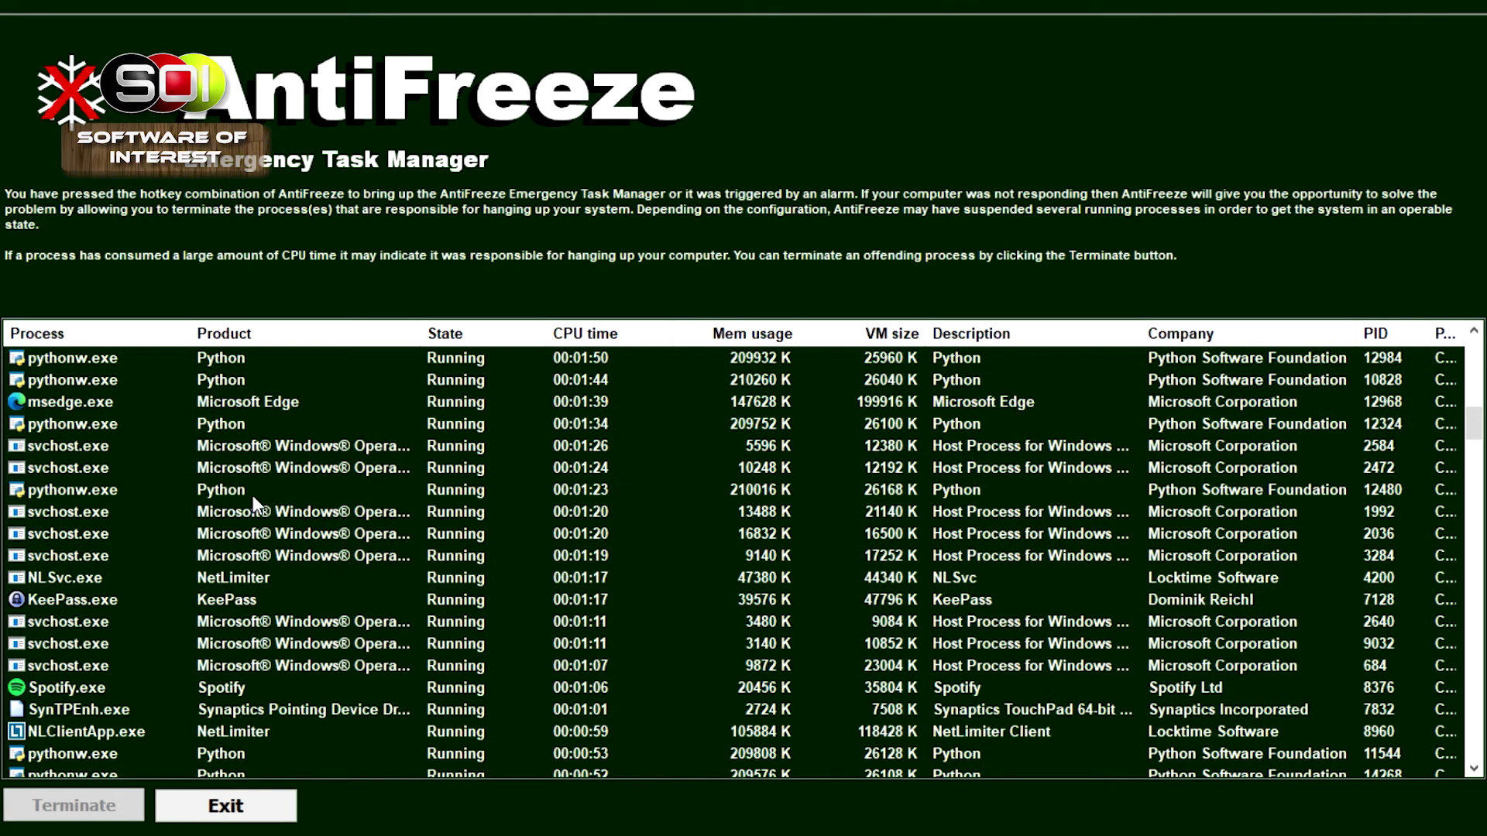
pyautogui.click(99, 590)
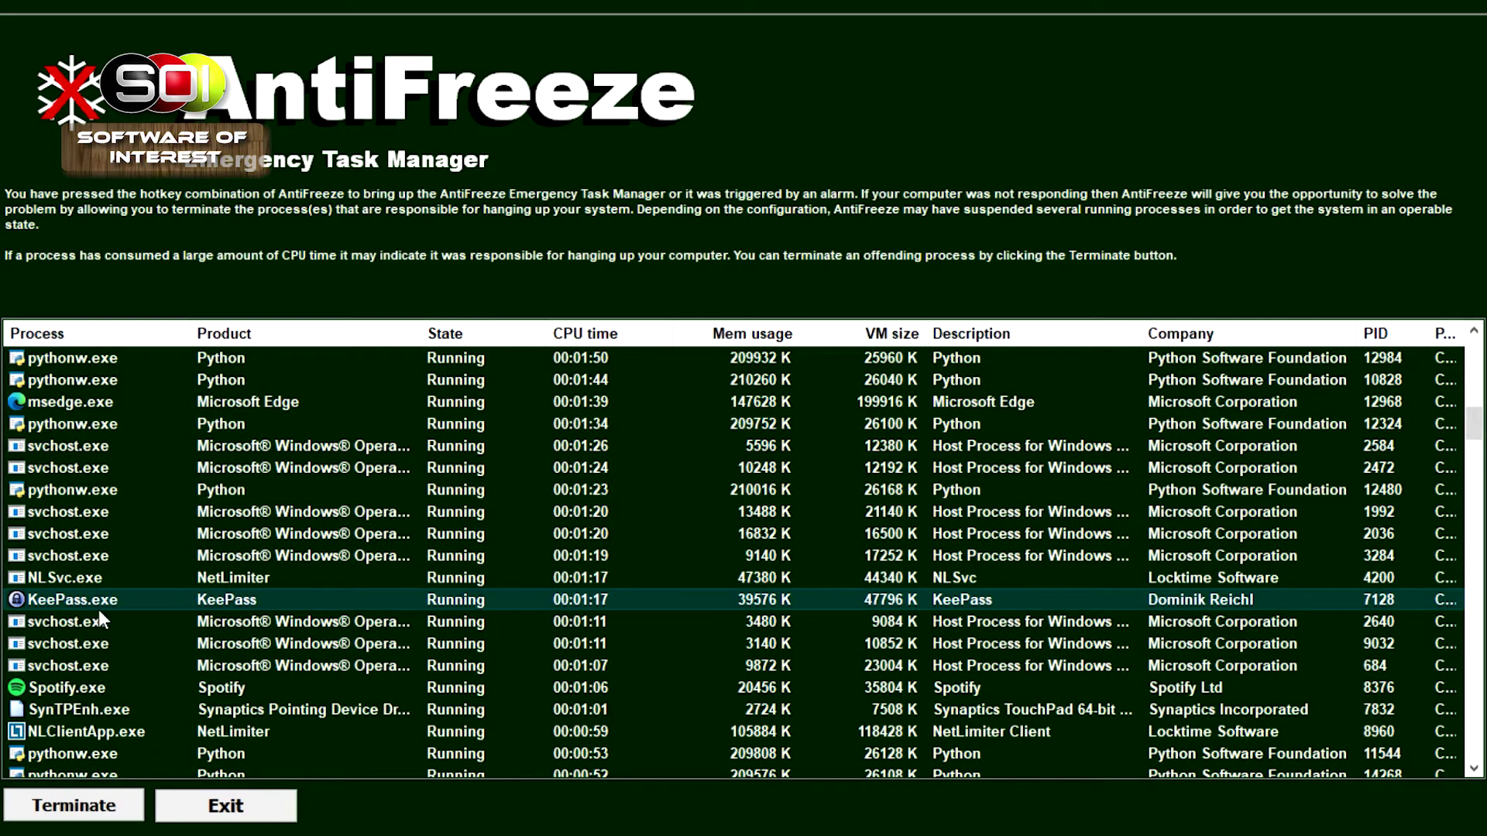
pyautogui.click(93, 810)
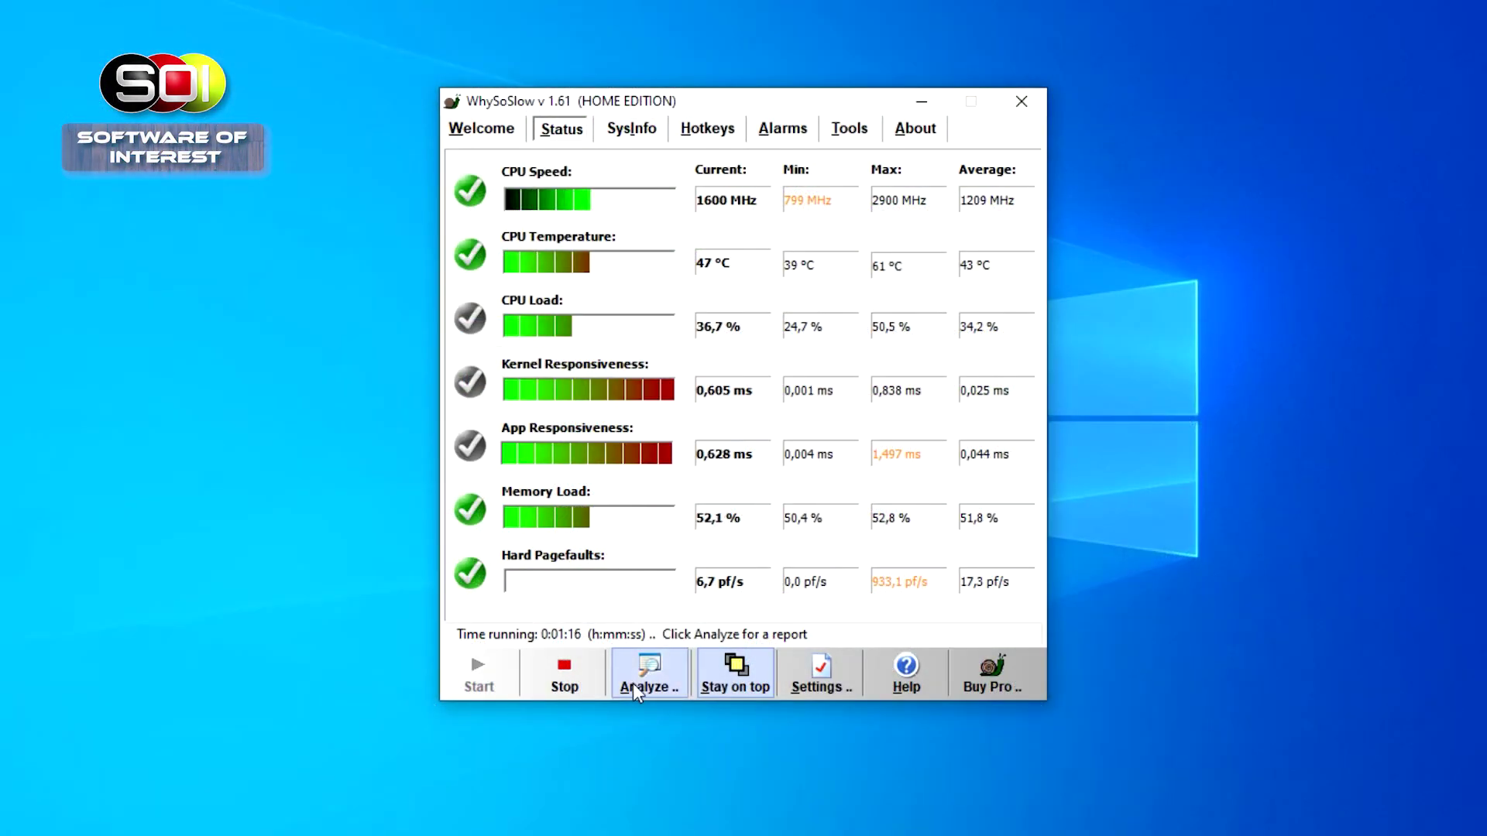
pyautogui.click(827, 685)
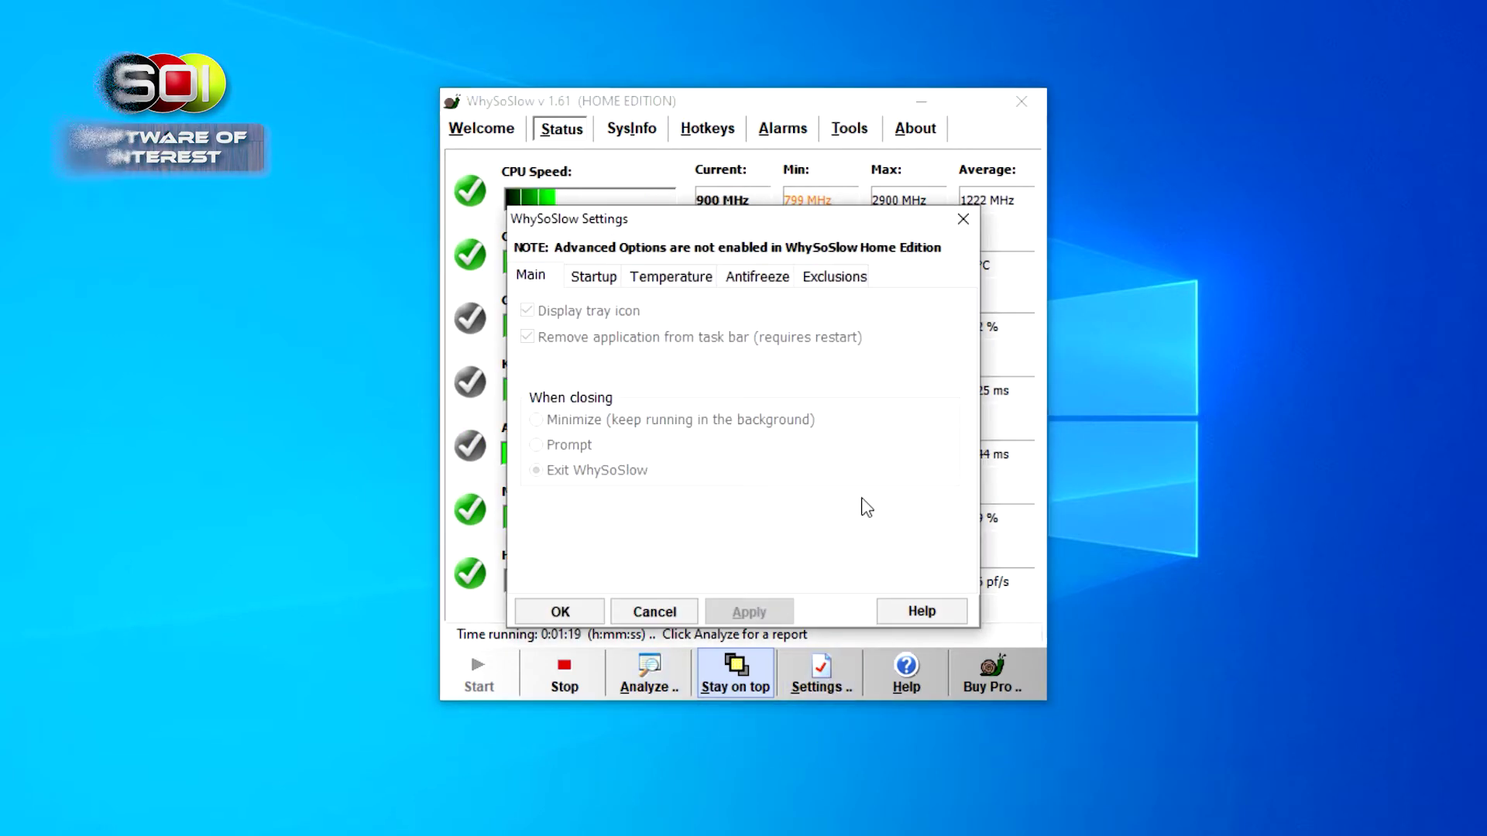
pyautogui.click(598, 277)
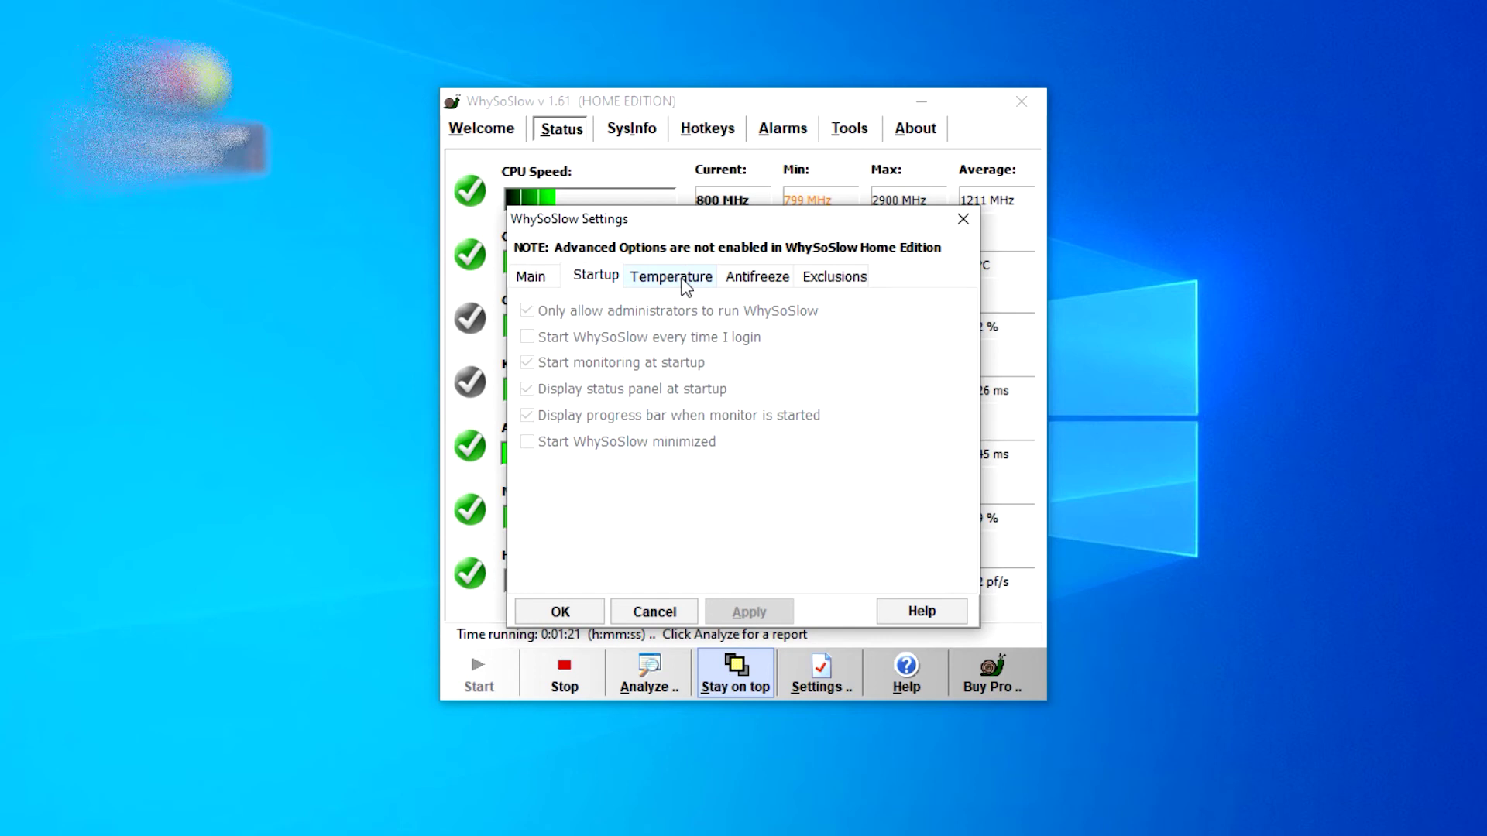
pyautogui.click(666, 278)
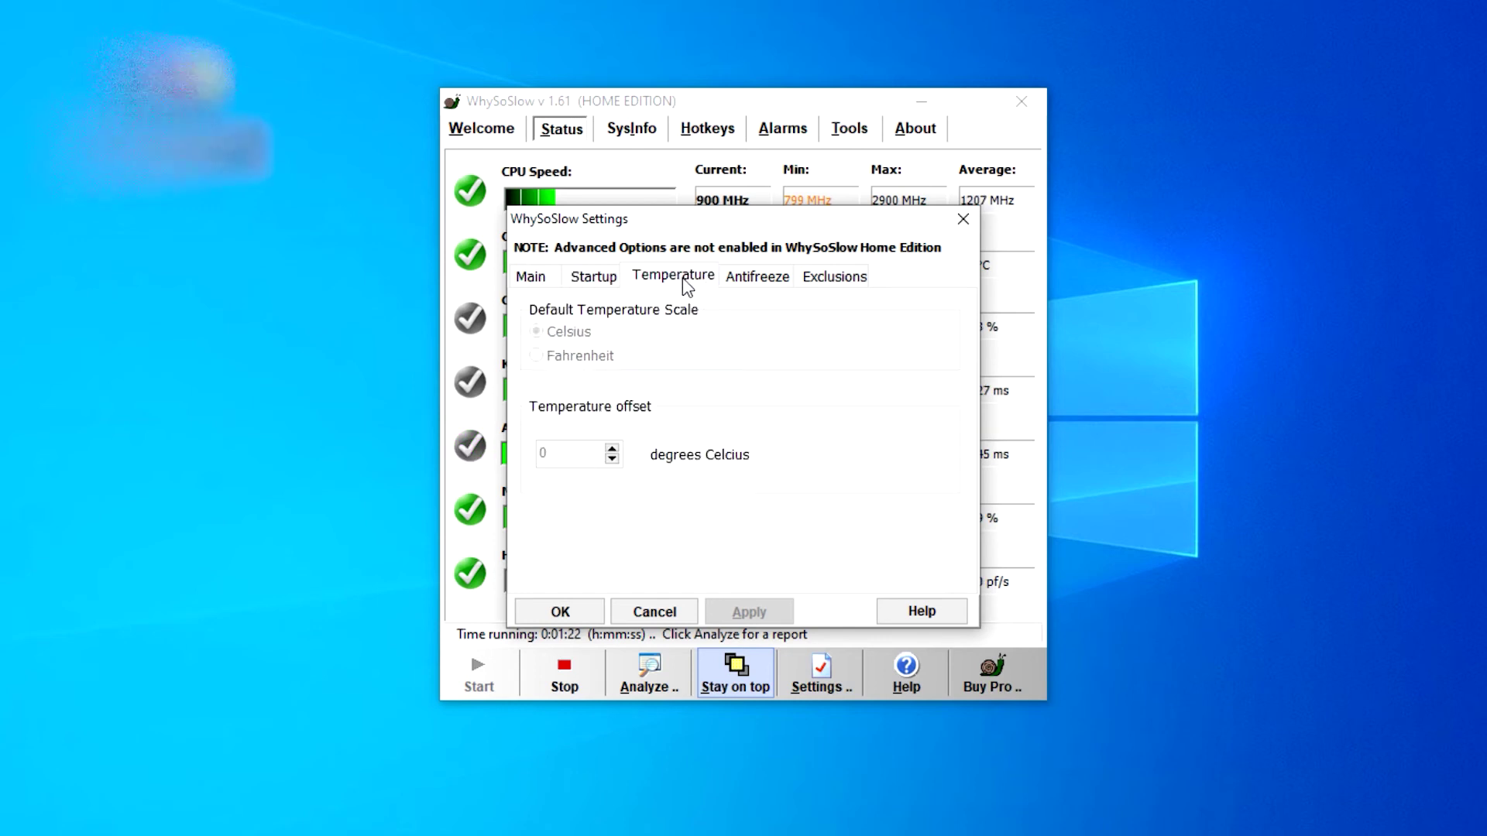
pyautogui.click(759, 279)
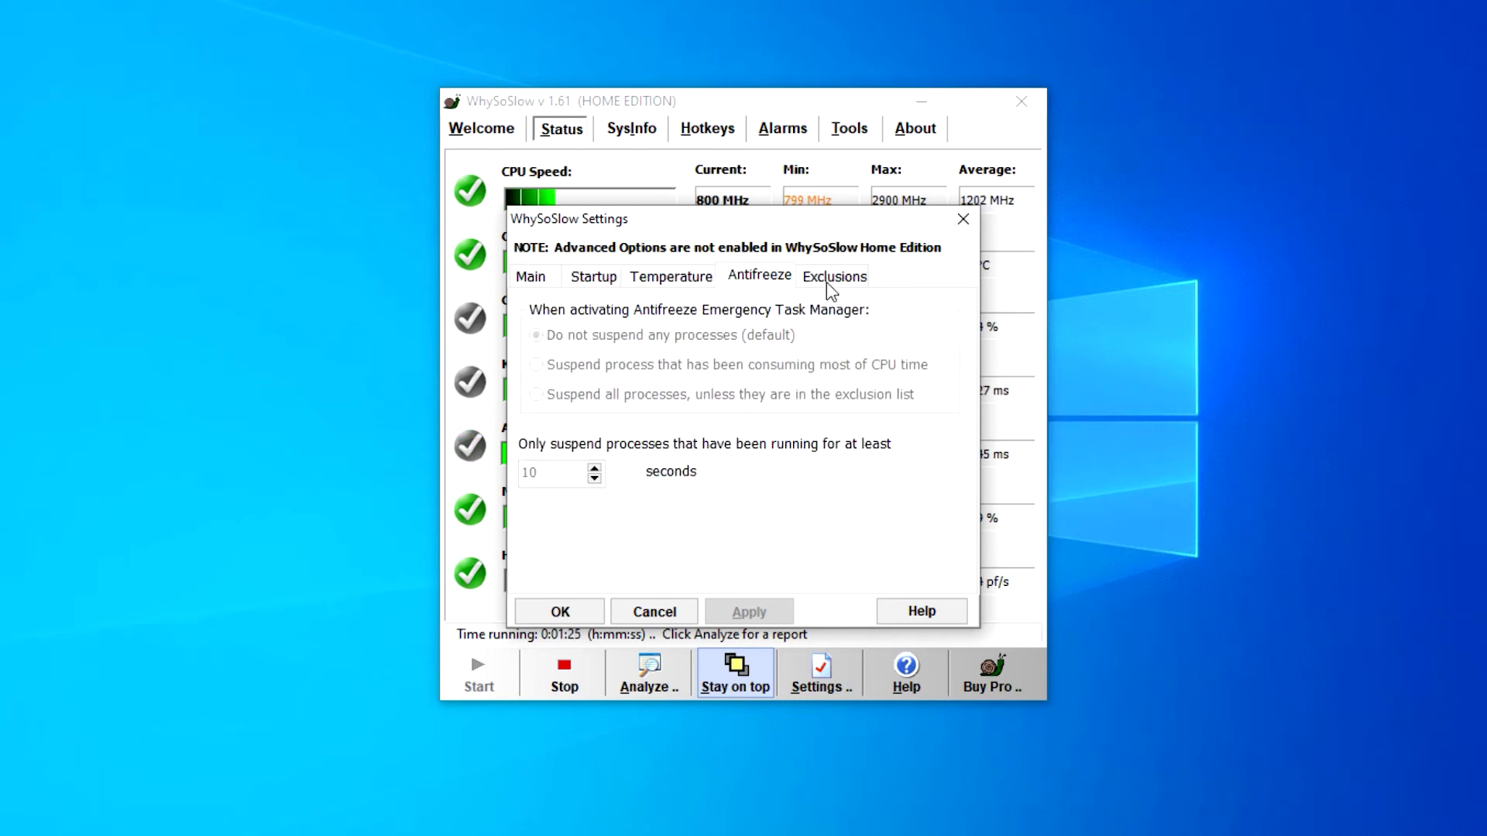
pyautogui.click(827, 278)
pyautogui.click(654, 611)
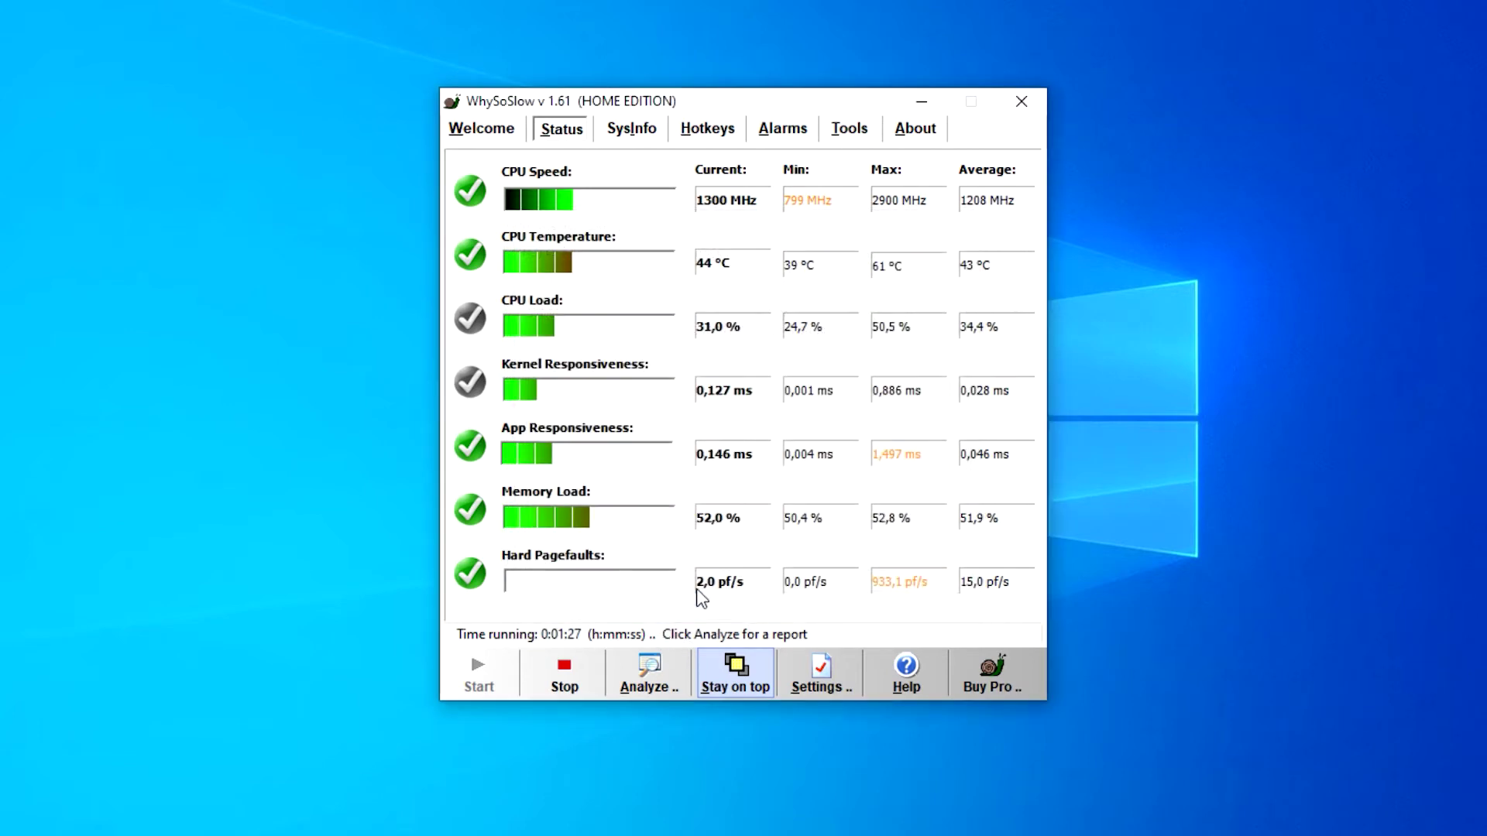
# Step: Open WhySoSlow's analysis window and run a system performance analysis
pyautogui.click(646, 669)
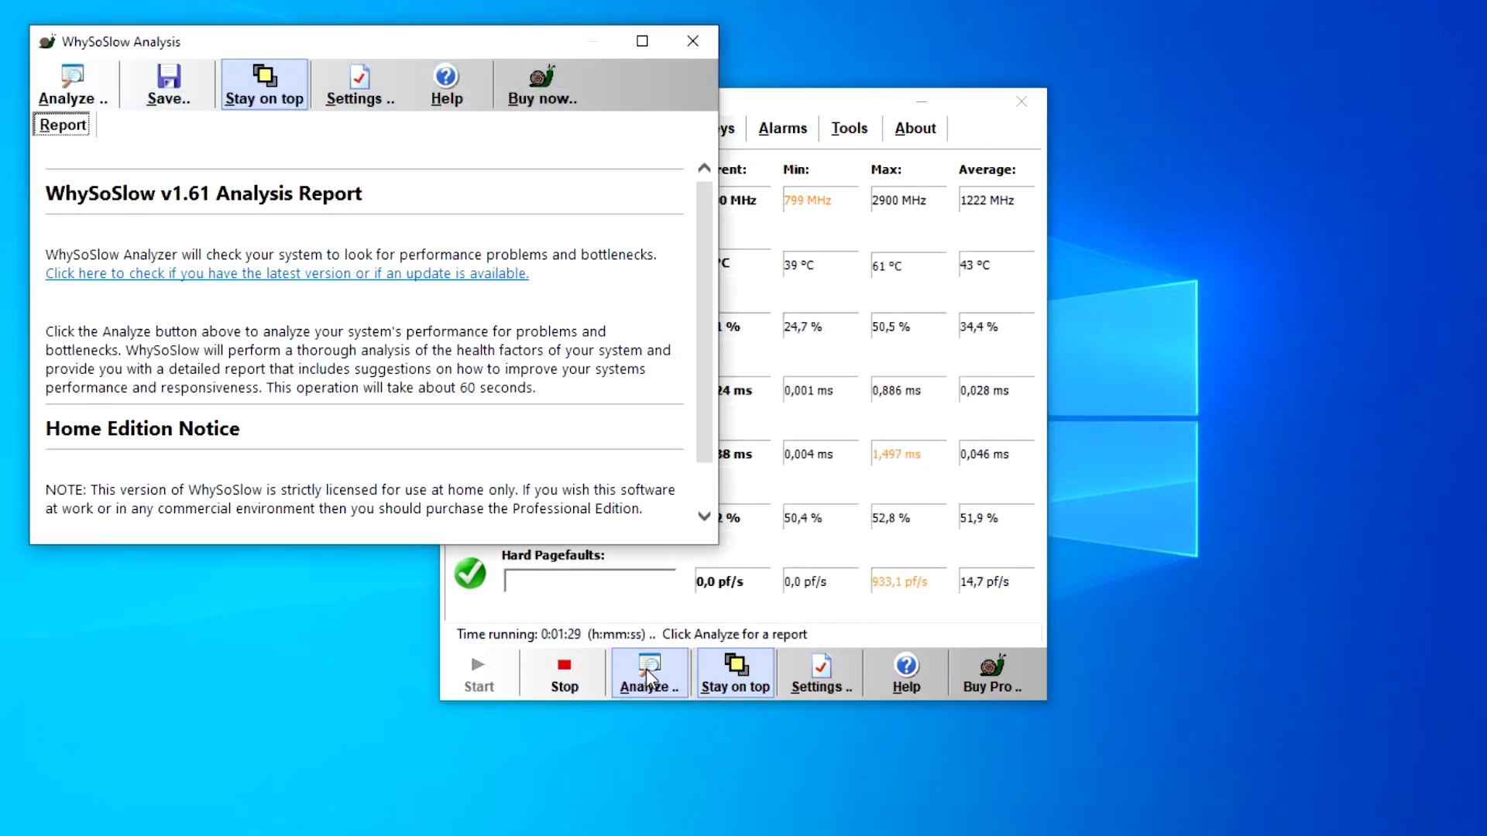
pyautogui.moveTo(706, 214)
pyautogui.mouseDown()
pyautogui.moveTo(702, 318)
pyautogui.moveTo(708, 189)
pyautogui.mouseUp()
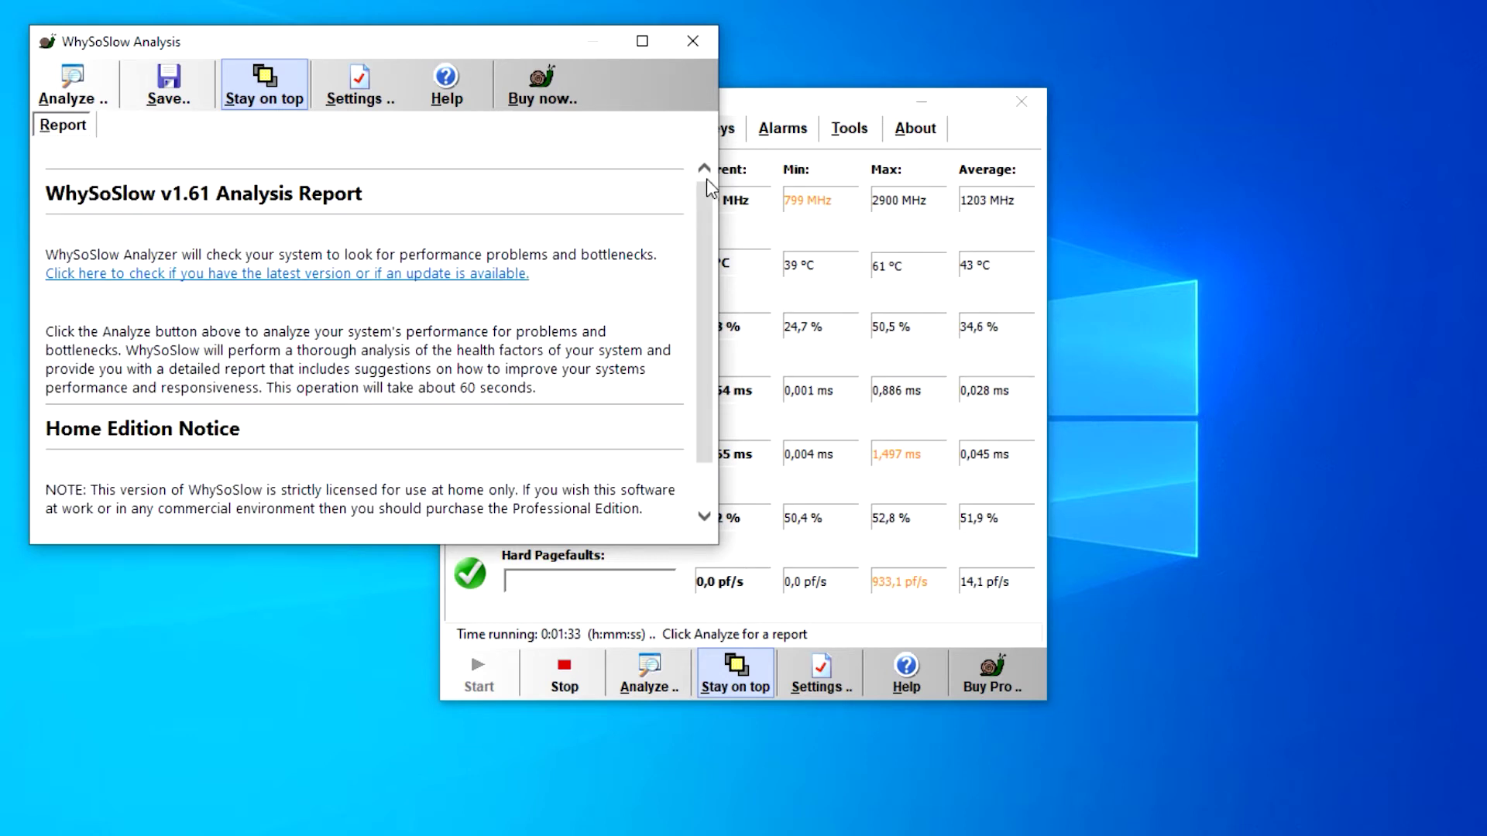
pyautogui.click(93, 84)
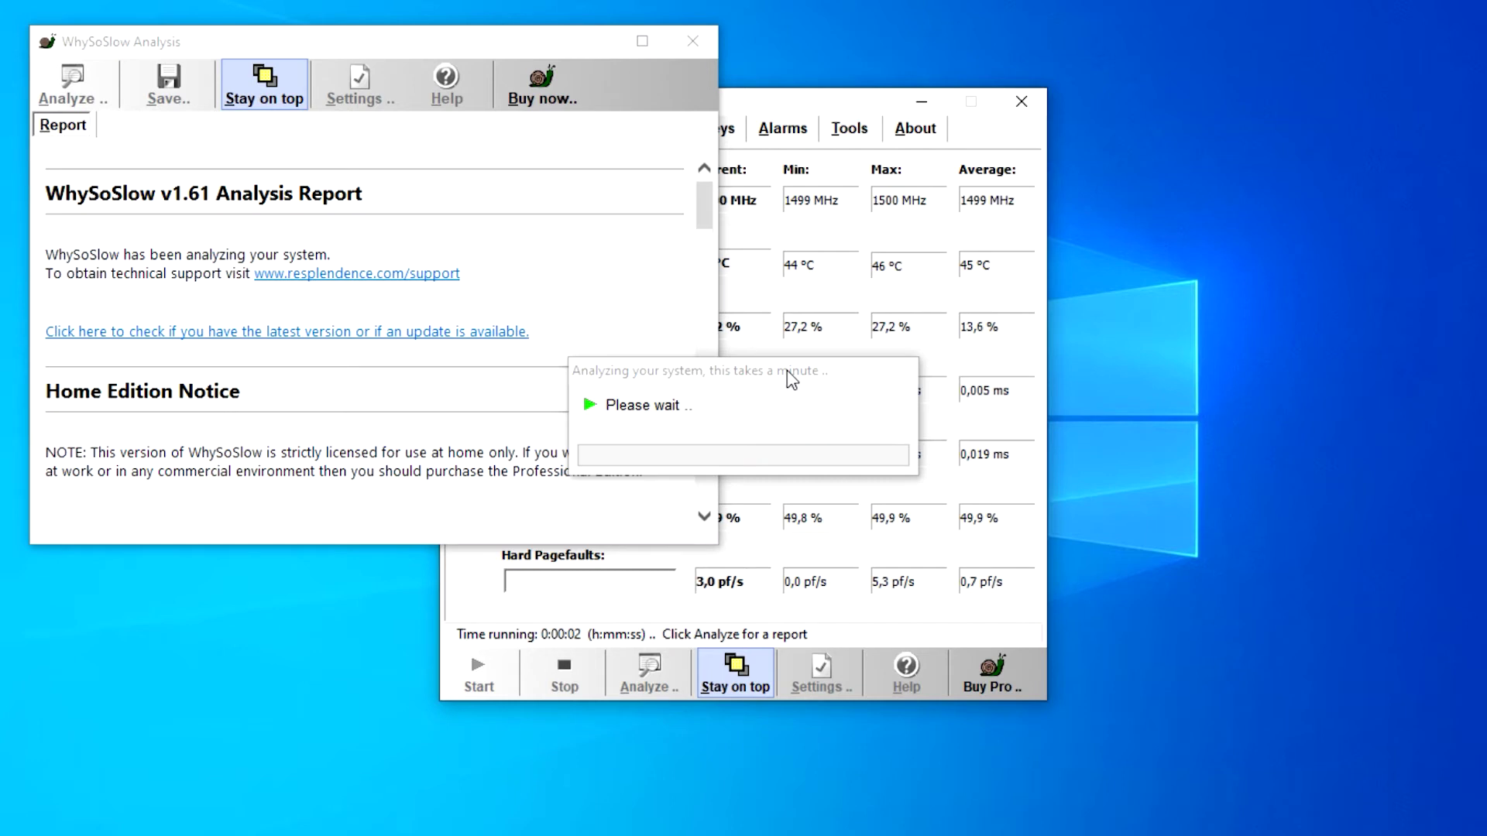
# Step: Read the report from CPU Speed down to the Conclusion that the system runs fine
pyautogui.moveTo(707, 191); pyautogui.dragTo(704, 299)
pyautogui.scroll(-6, 681, 309)
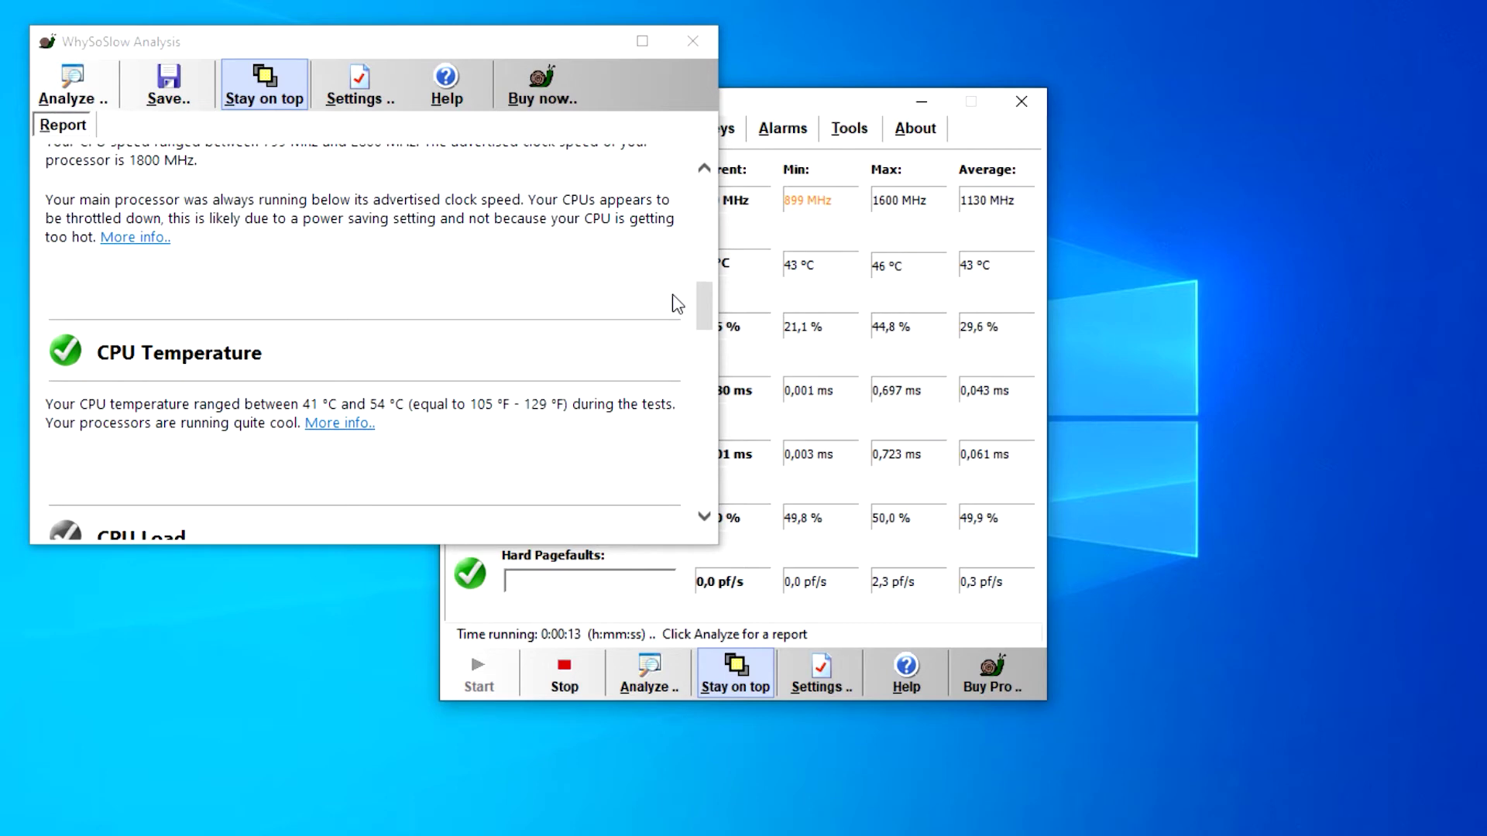
pyautogui.scroll(-4, 674, 302)
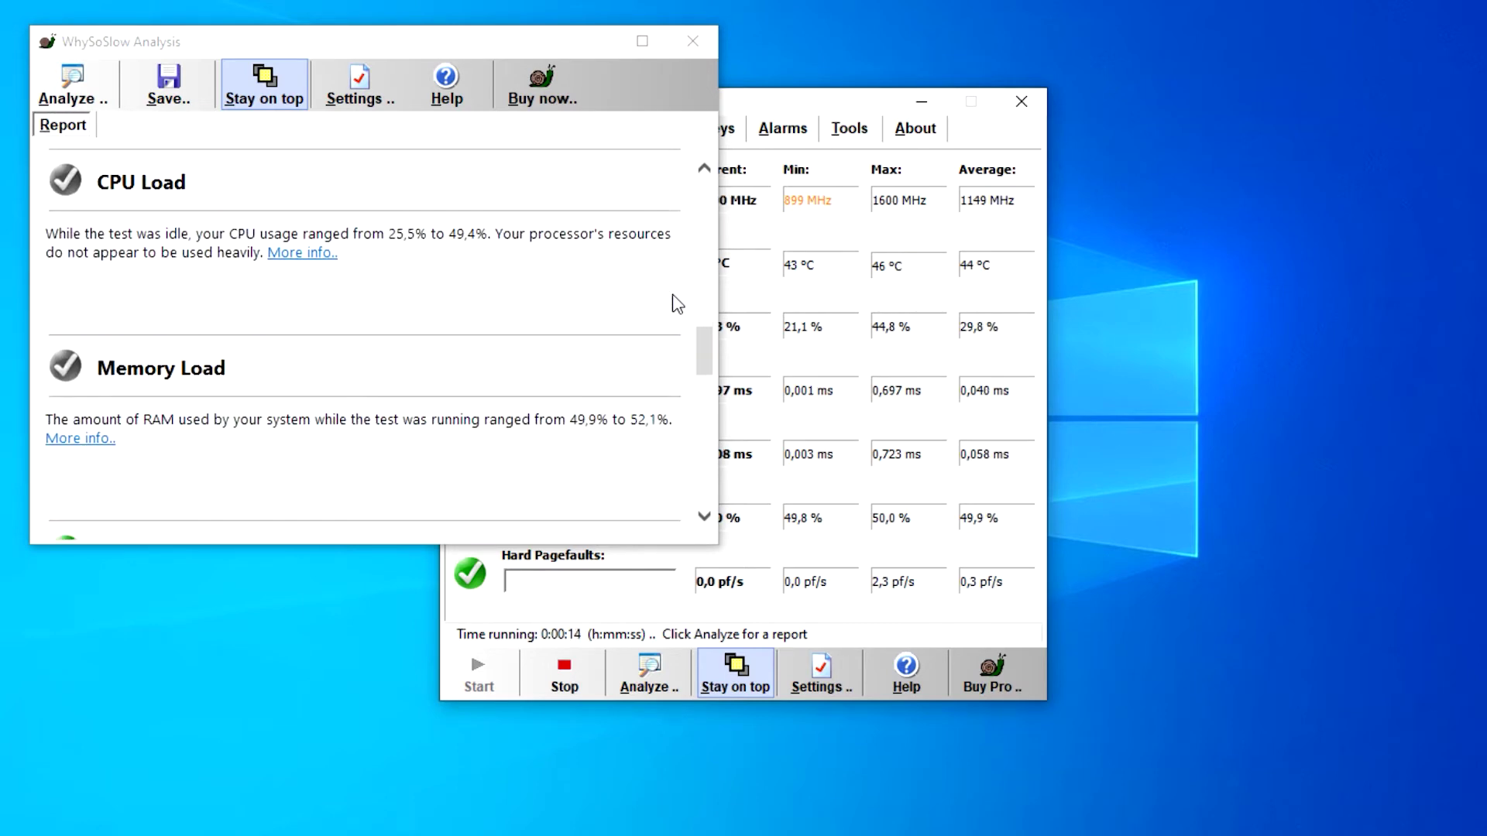
pyautogui.scroll(-3, 674, 295)
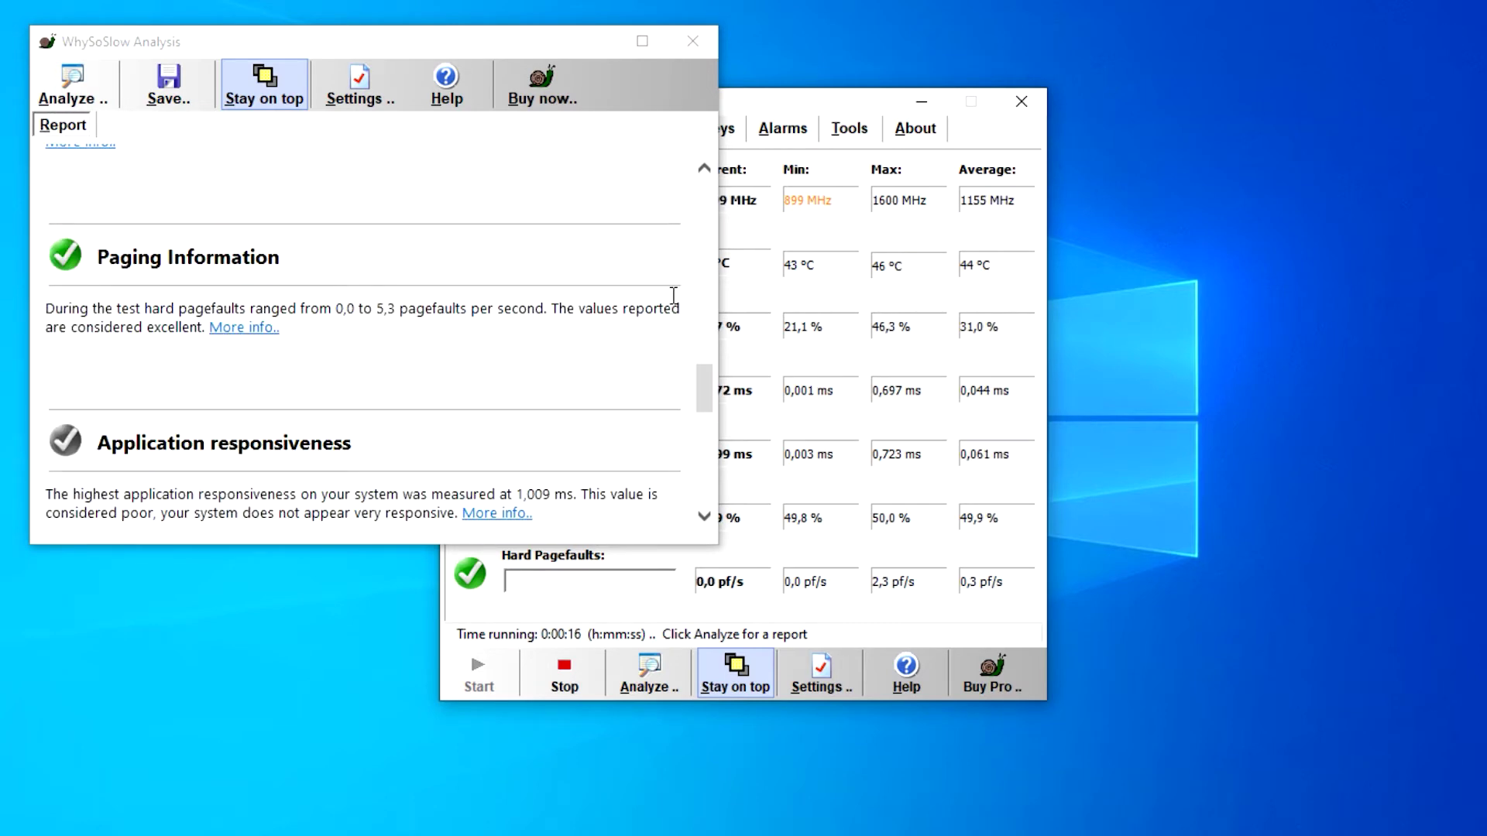
pyautogui.scroll(-4, 671, 299)
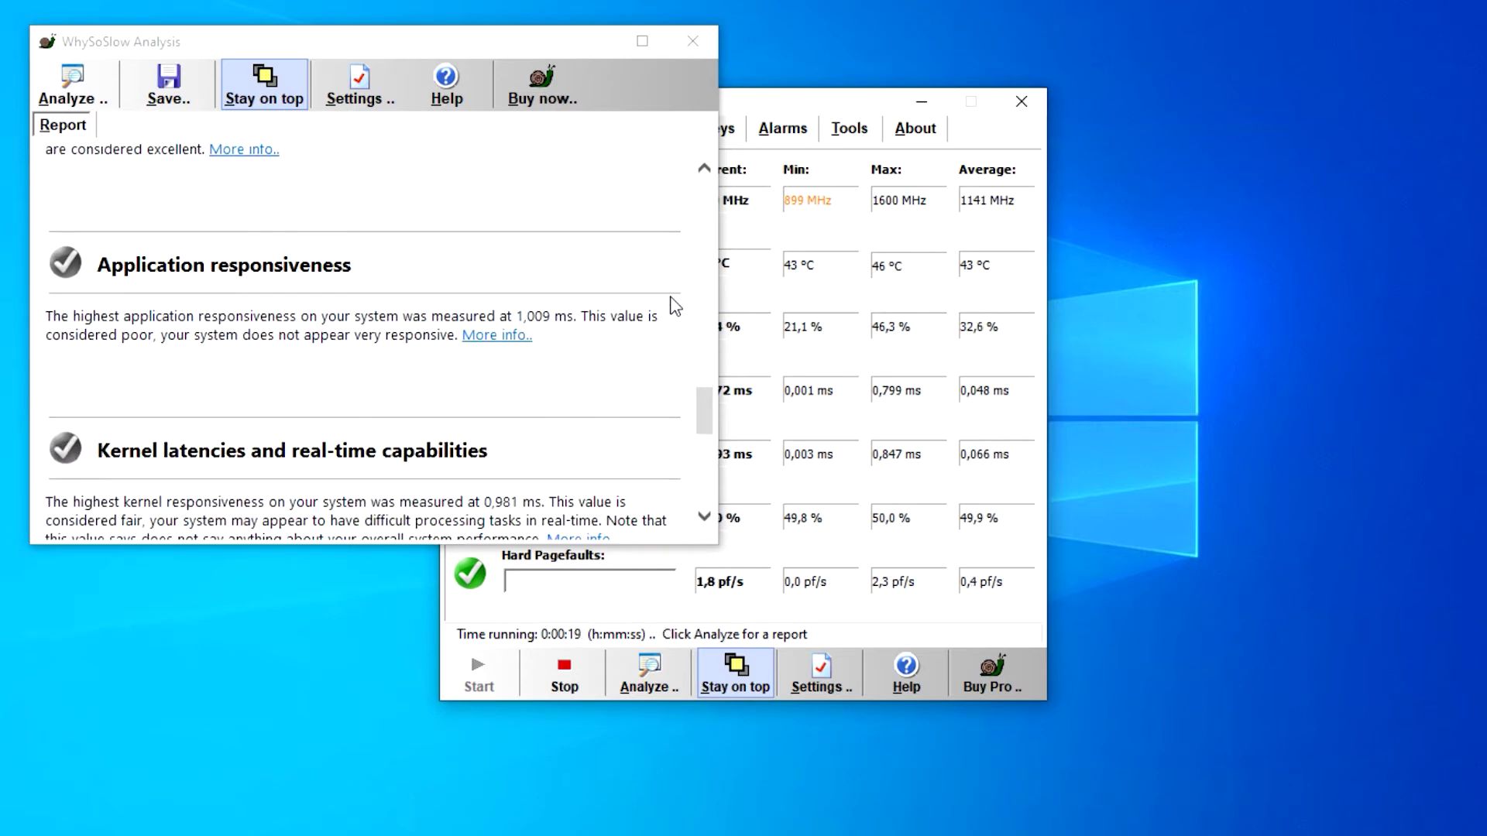
pyautogui.scroll(-7, 672, 308)
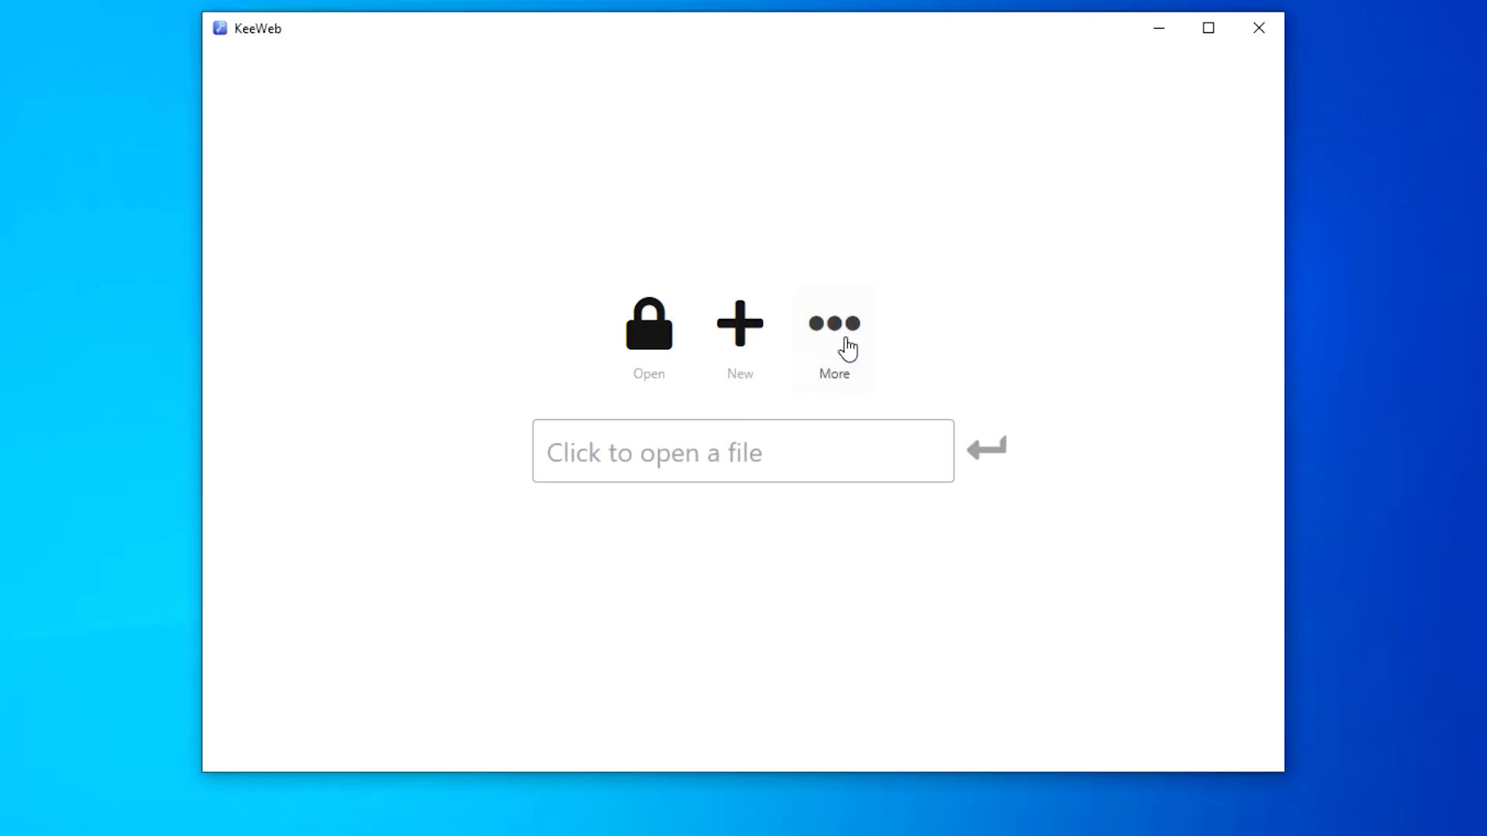
# Step: Open KeeWeb's general settings, leaving the Update option unchanged and English as the language
pyautogui.click(848, 348)
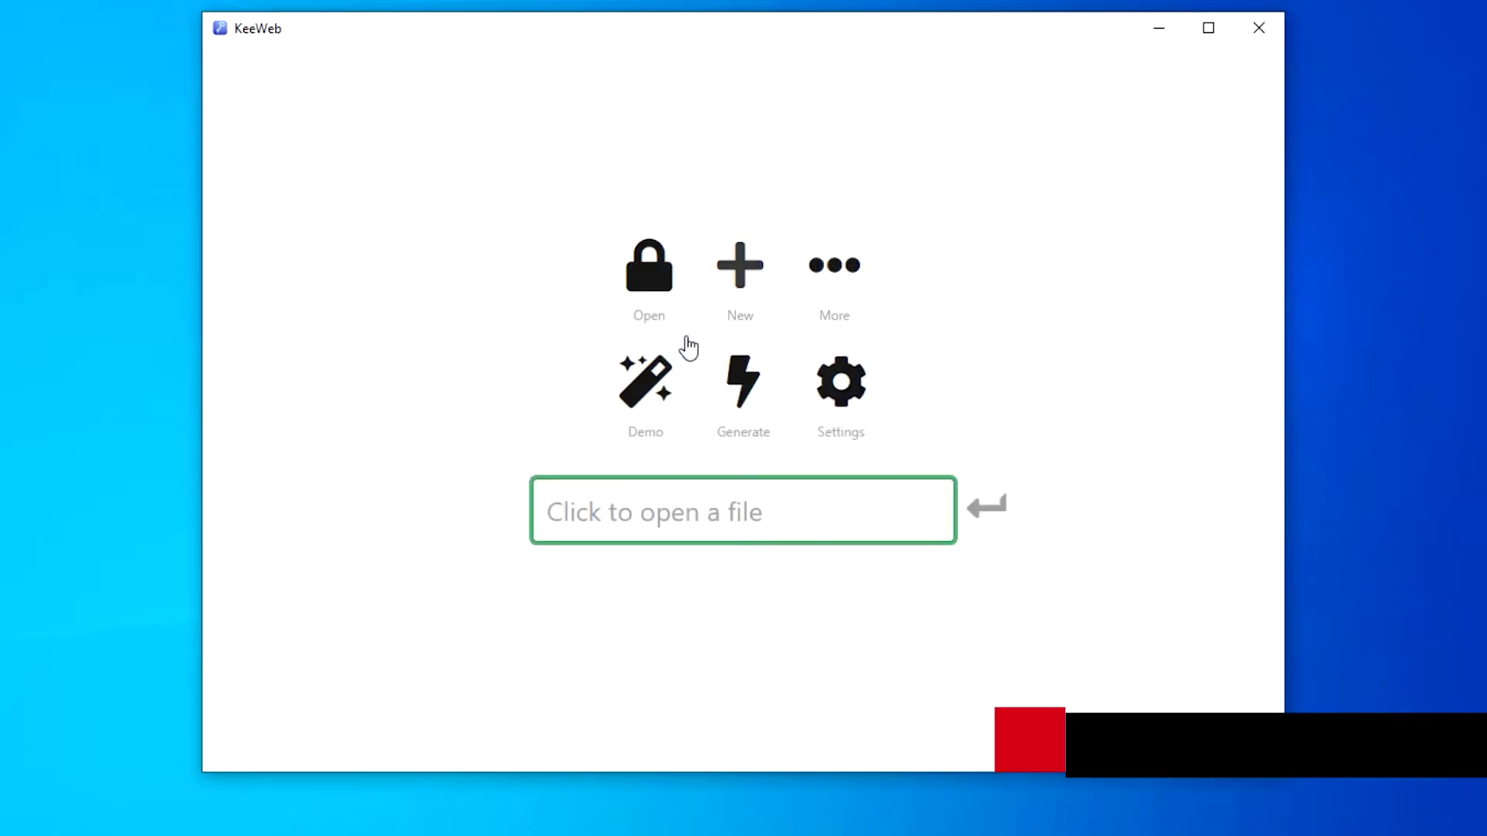
pyautogui.click(861, 402)
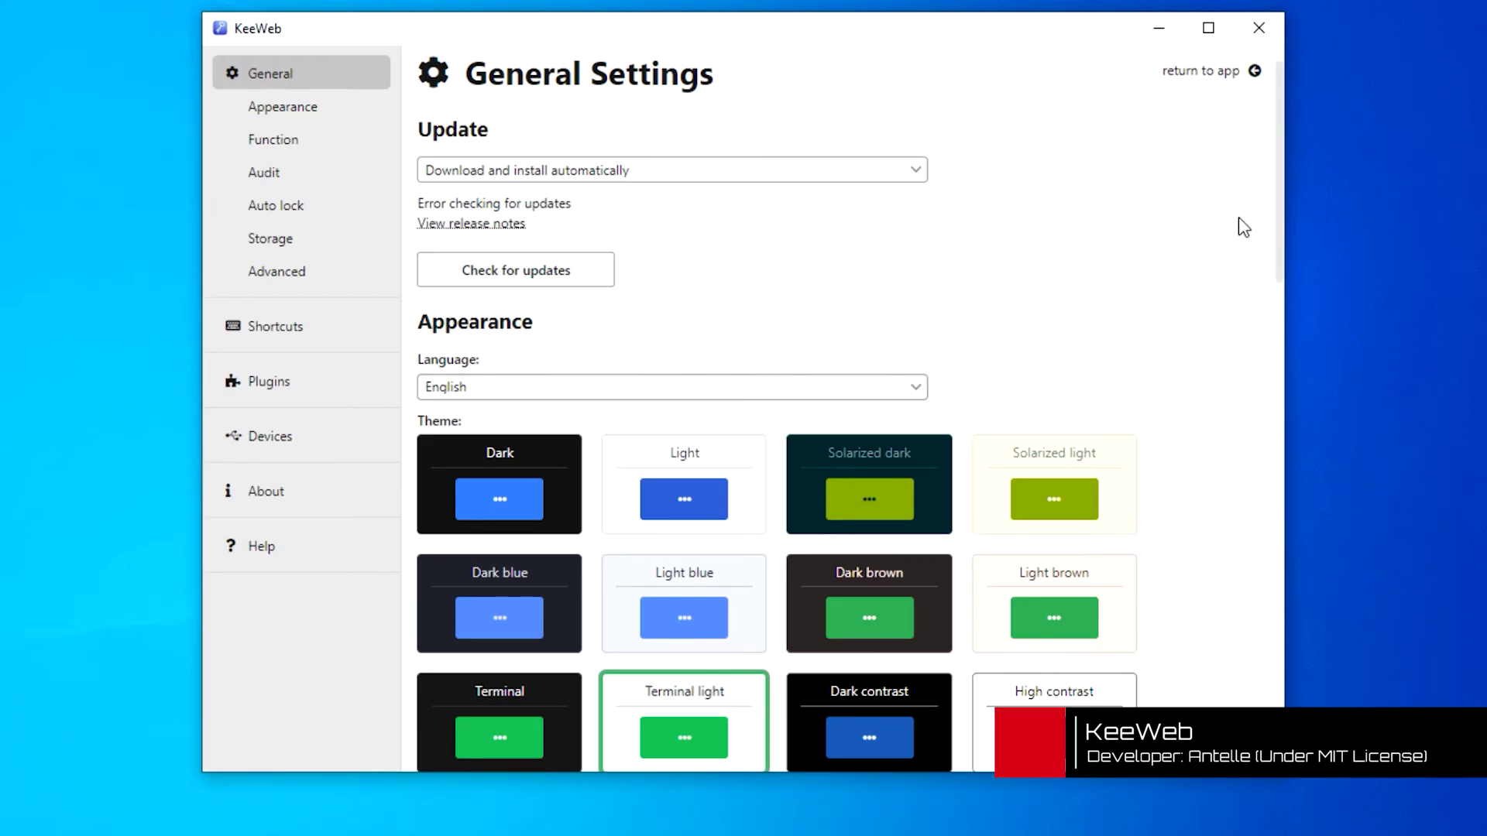
pyautogui.click(908, 171)
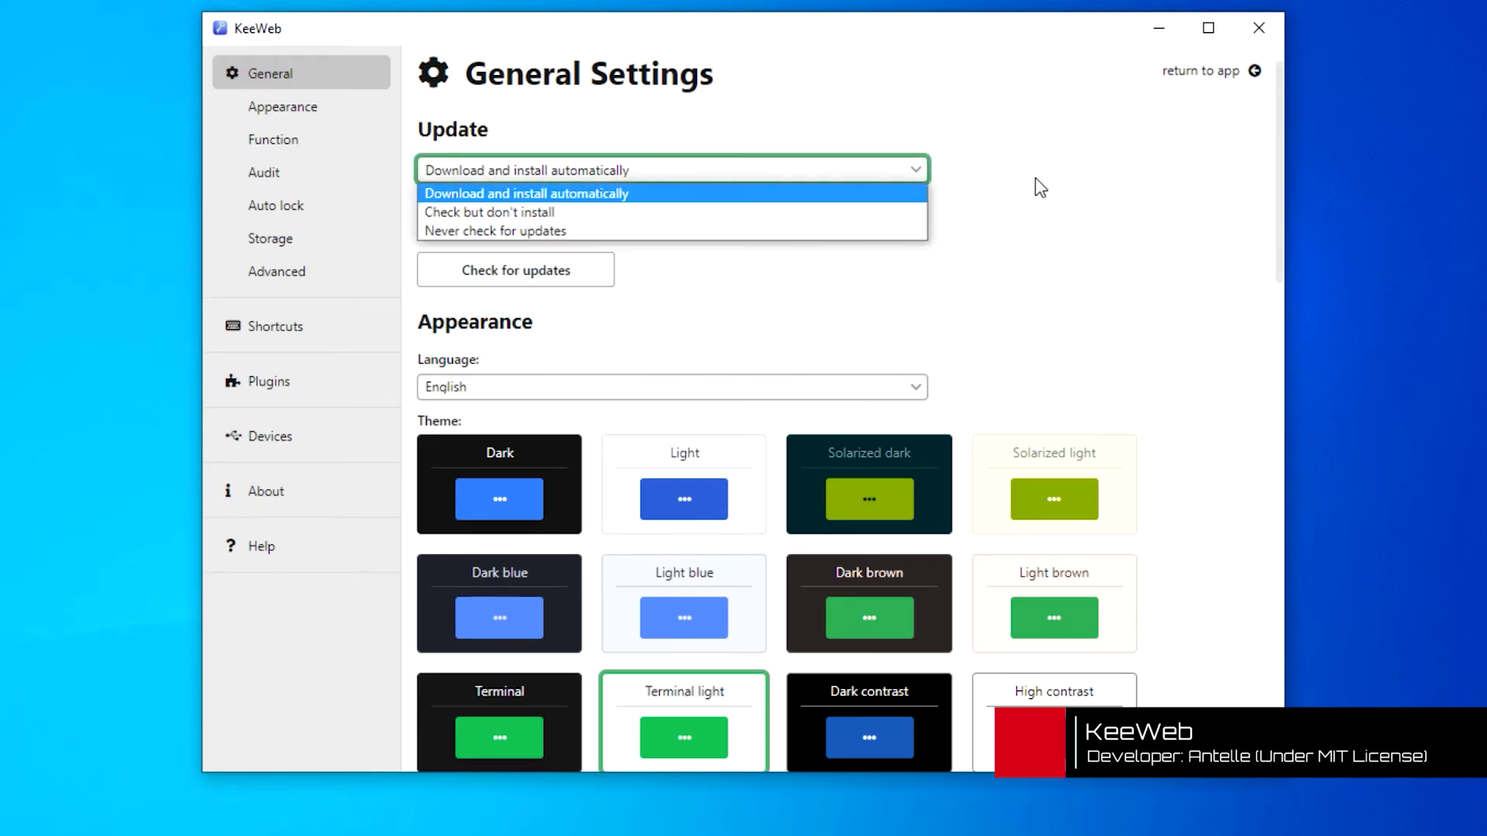
pyautogui.click(1061, 236)
pyautogui.scroll(-3, 1062, 236)
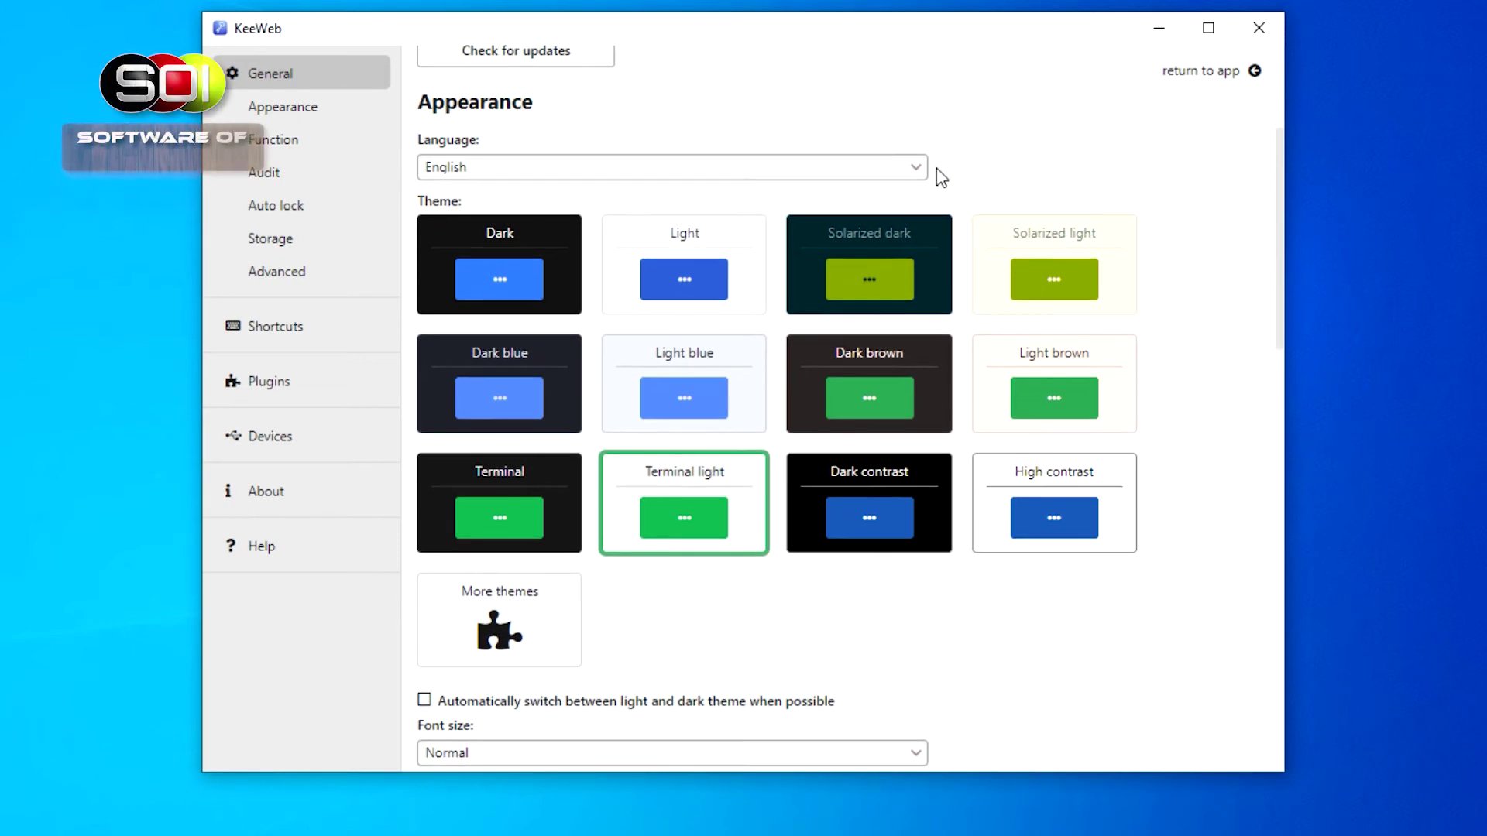
pyautogui.click(919, 165)
pyautogui.click(1059, 206)
# Step: Try the Solarized light, Light blue and Dark blue themes, then settle on High contrast
pyautogui.click(1074, 286)
pyautogui.click(685, 395)
pyautogui.click(511, 399)
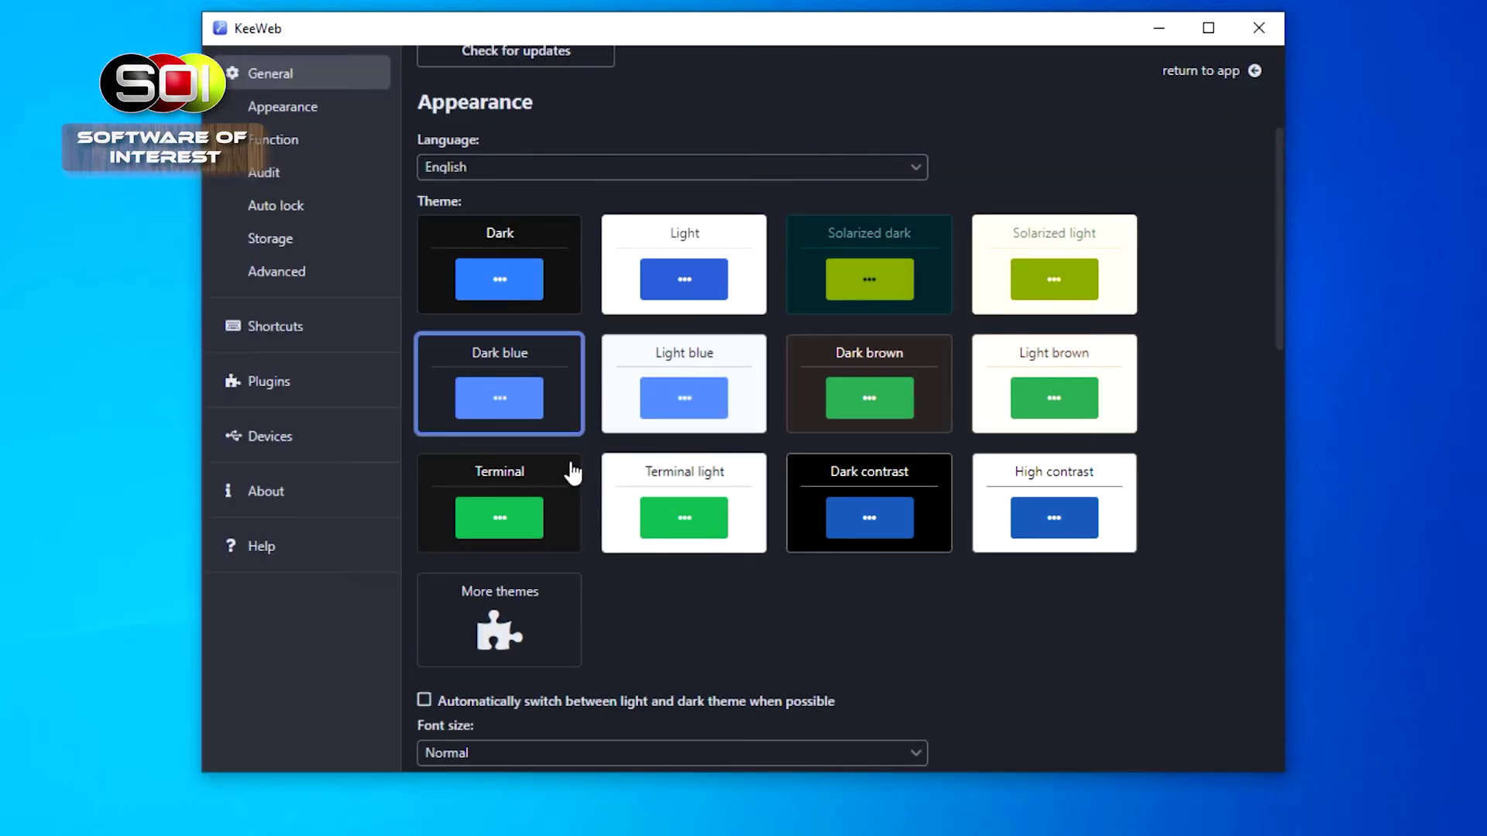
pyautogui.click(1037, 515)
pyautogui.scroll(-4, 1224, 423)
pyautogui.scroll(-3, 1224, 423)
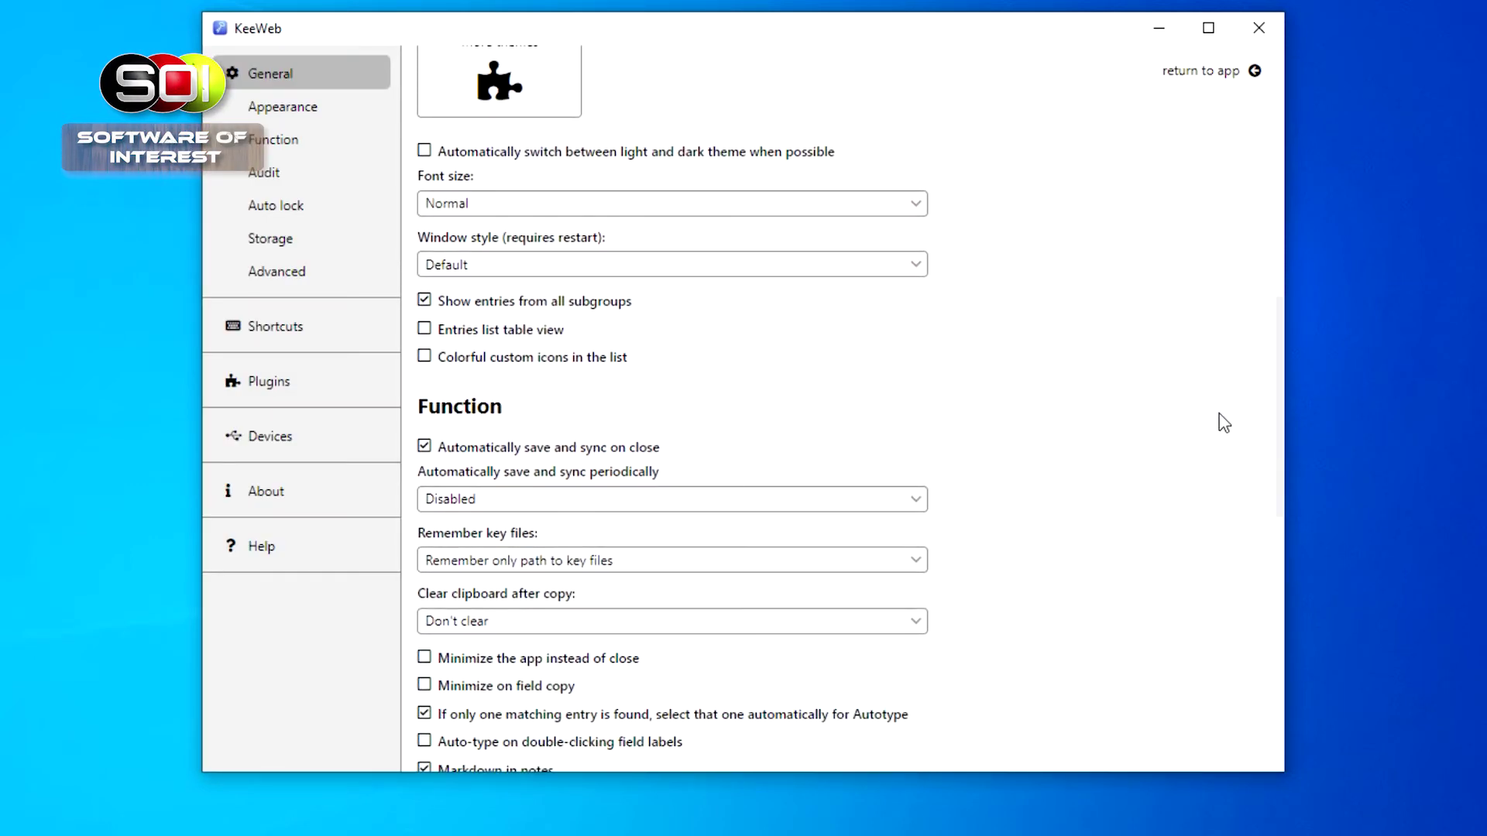
# Step: Keep periodic sync Disabled, clear the clipboard after a minute, and set key files to Don't remember
pyautogui.scroll(-3, 1224, 423)
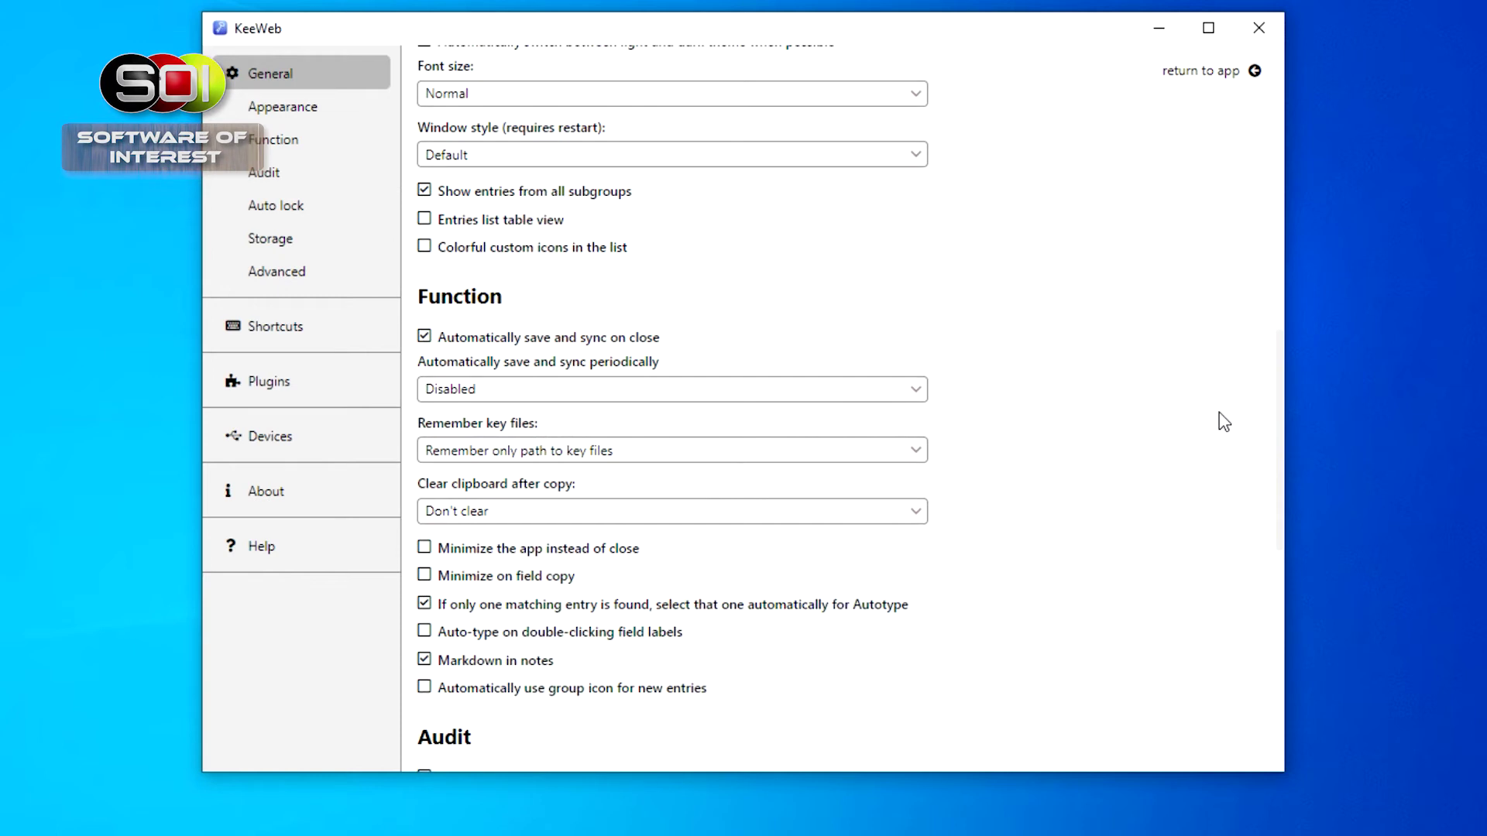
pyautogui.scroll(-2, 1224, 423)
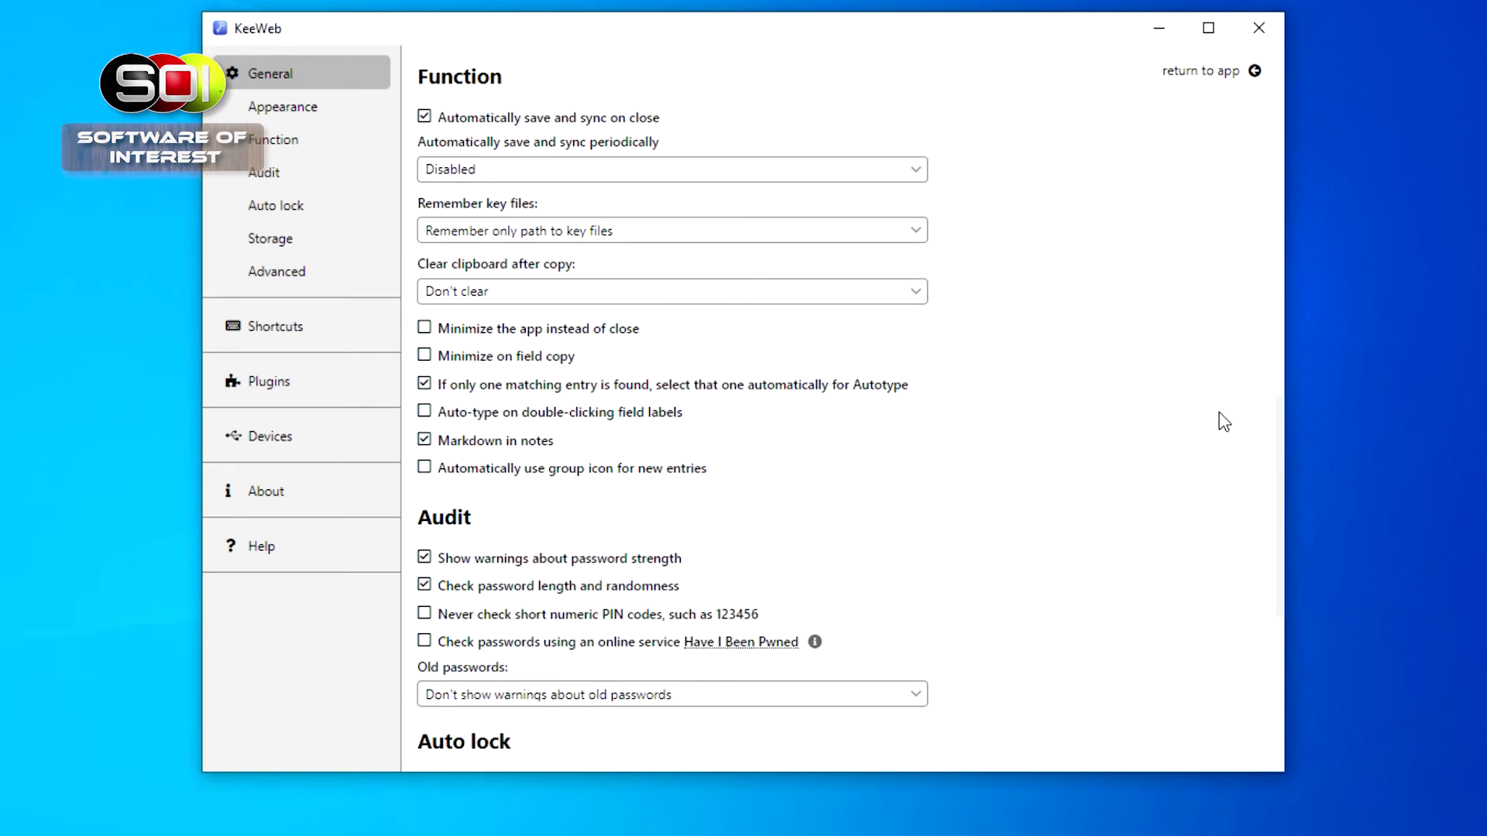
pyautogui.click(914, 168)
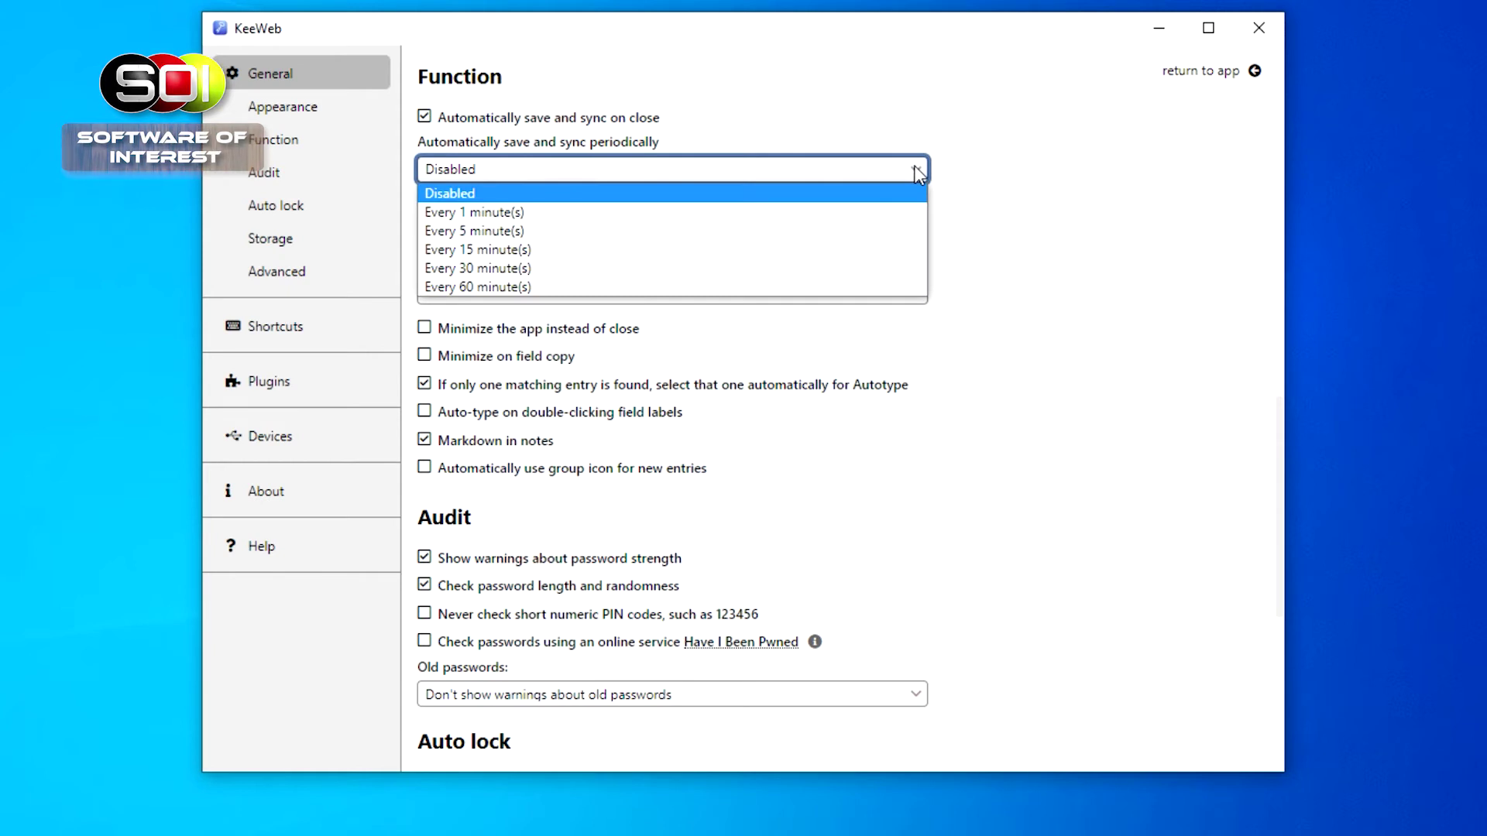
pyautogui.click(1033, 293)
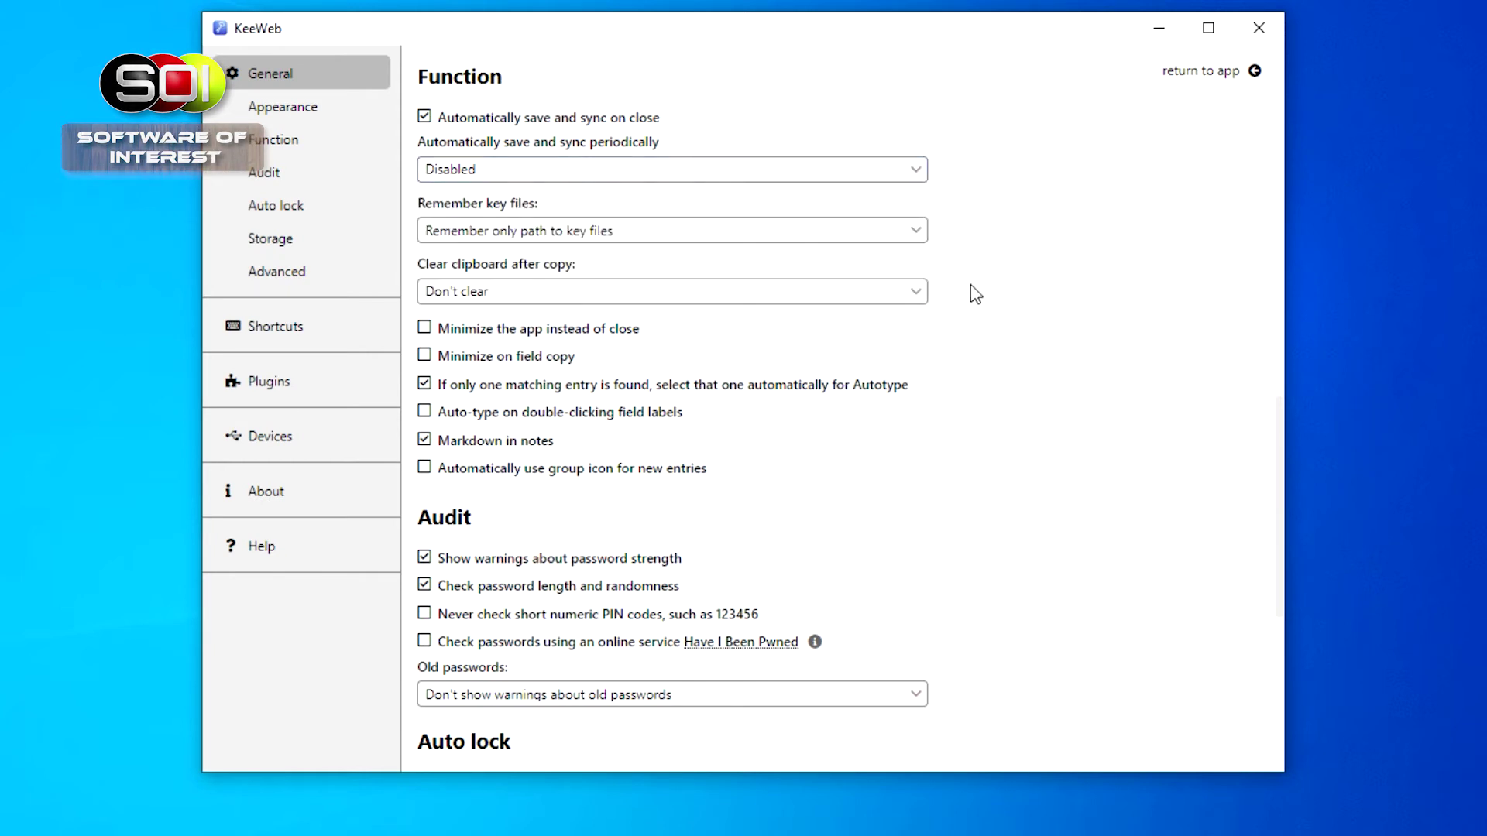
pyautogui.click(916, 291)
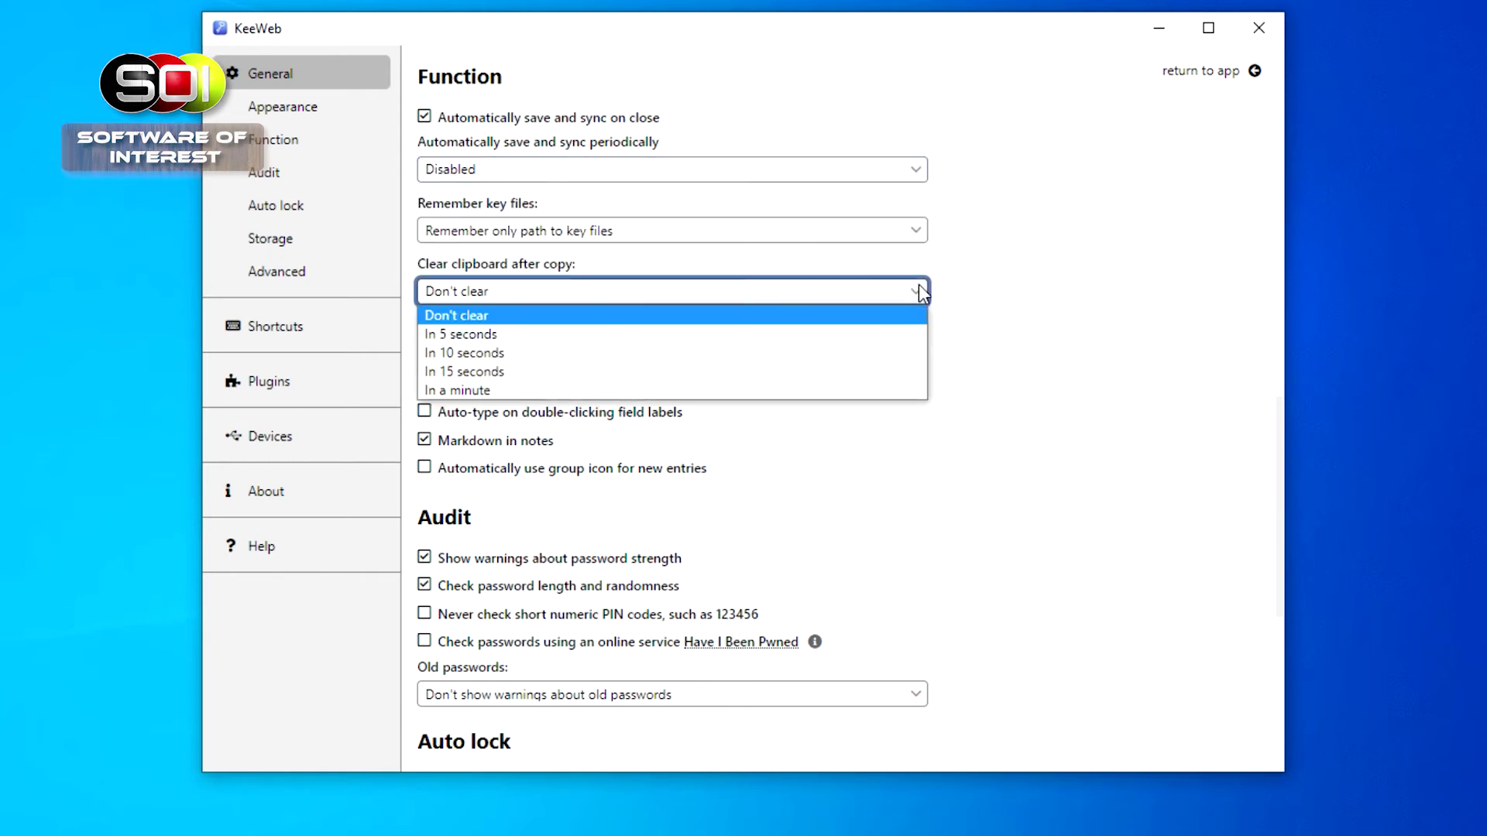
pyautogui.click(828, 388)
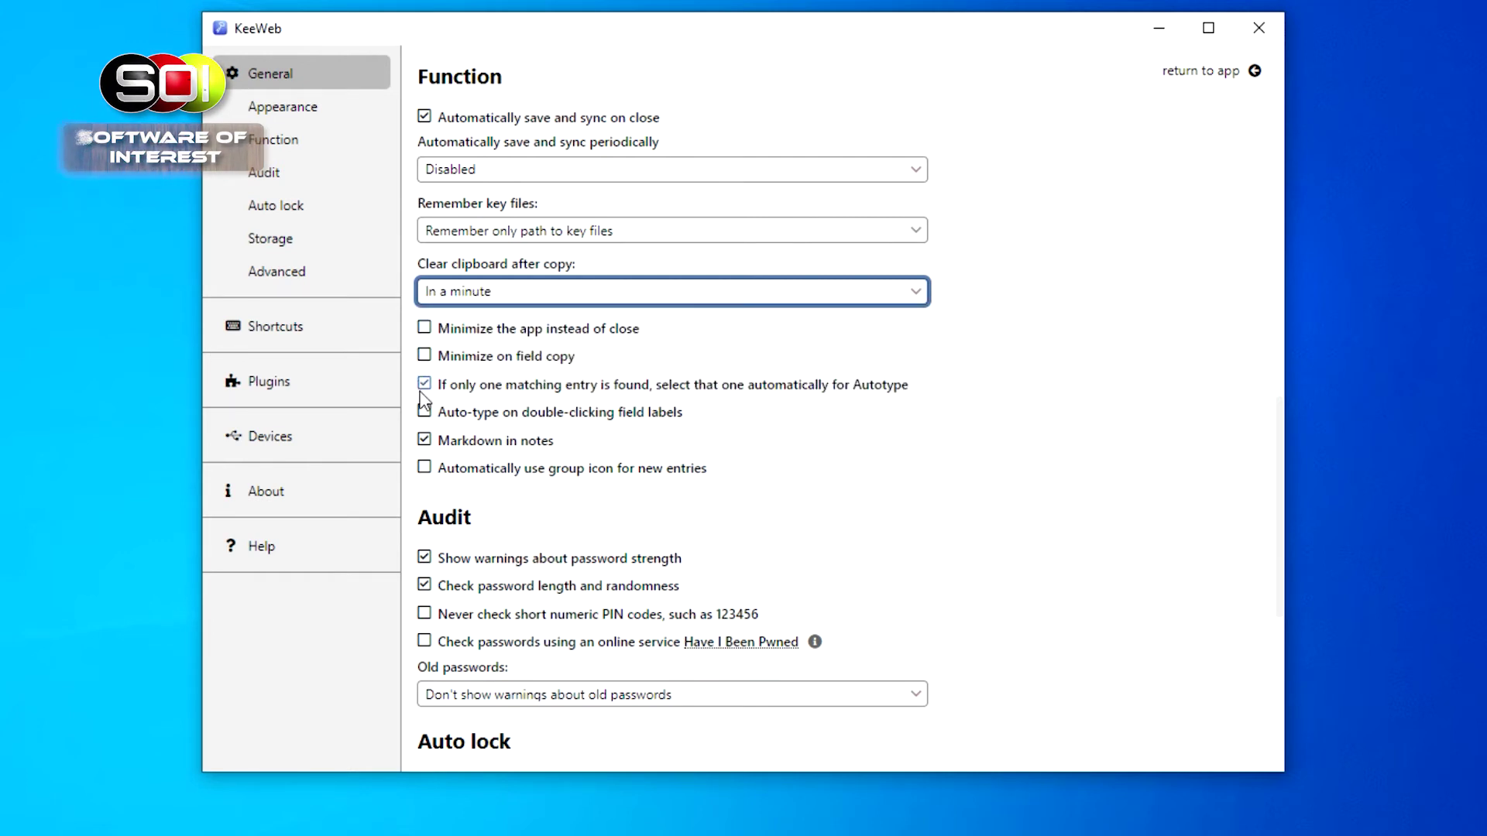
pyautogui.click(918, 234)
pyautogui.click(826, 254)
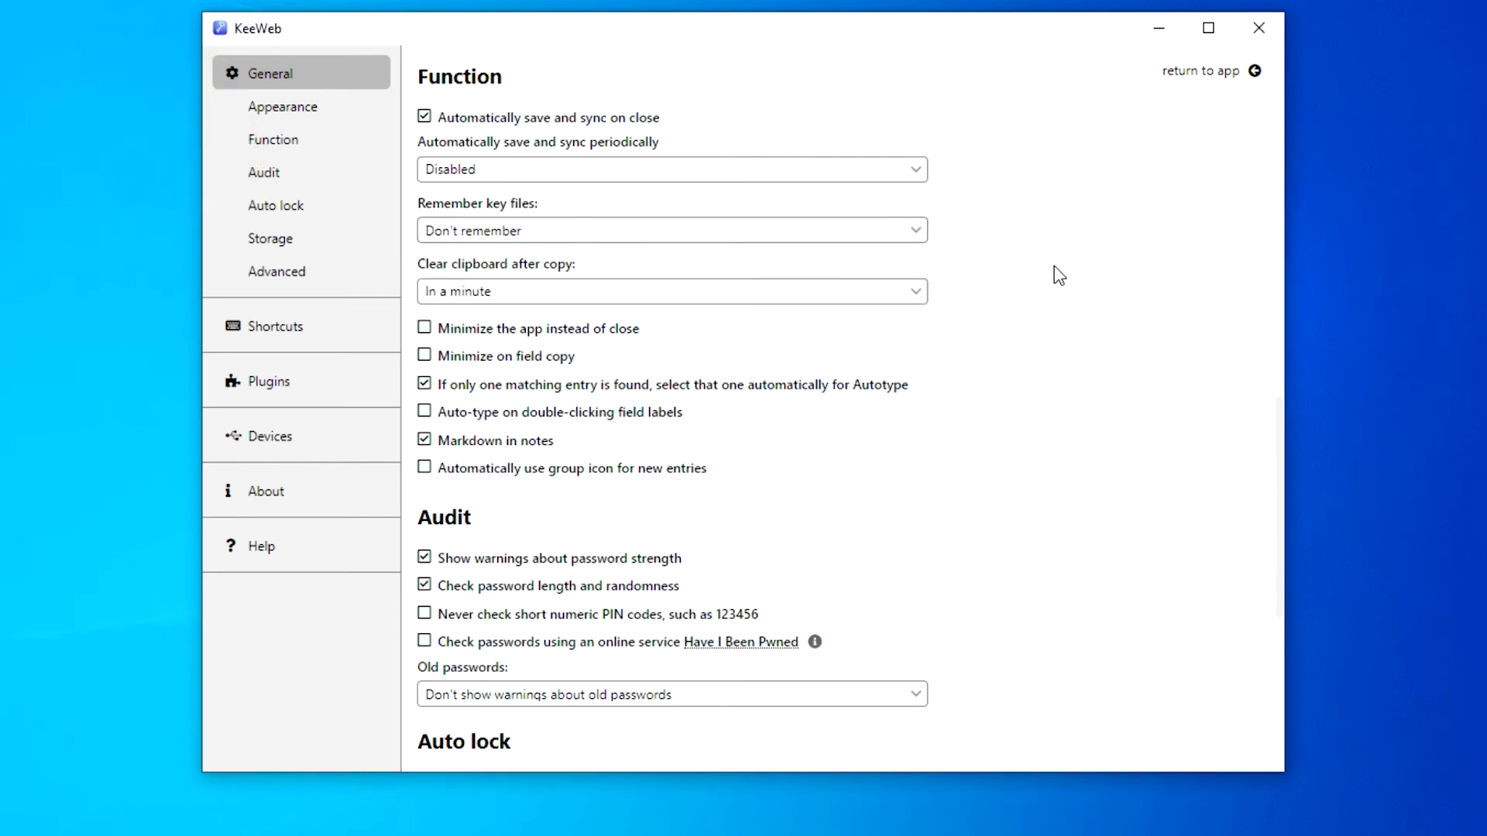
pyautogui.scroll(-6, 1058, 277)
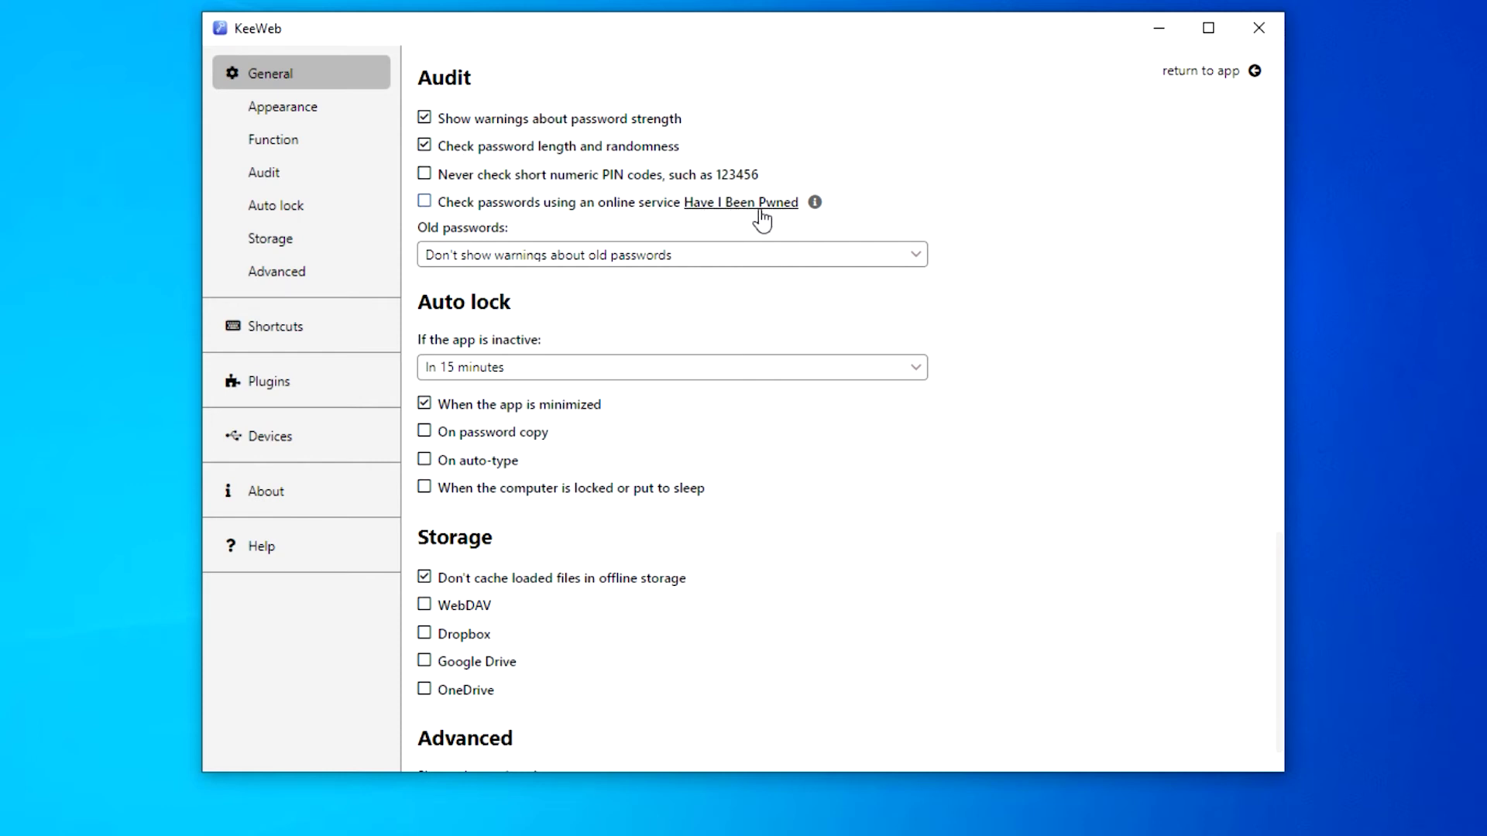
# Step: Read the Have I Been Pwned note and keep old password warnings turned off
pyautogui.click(815, 202)
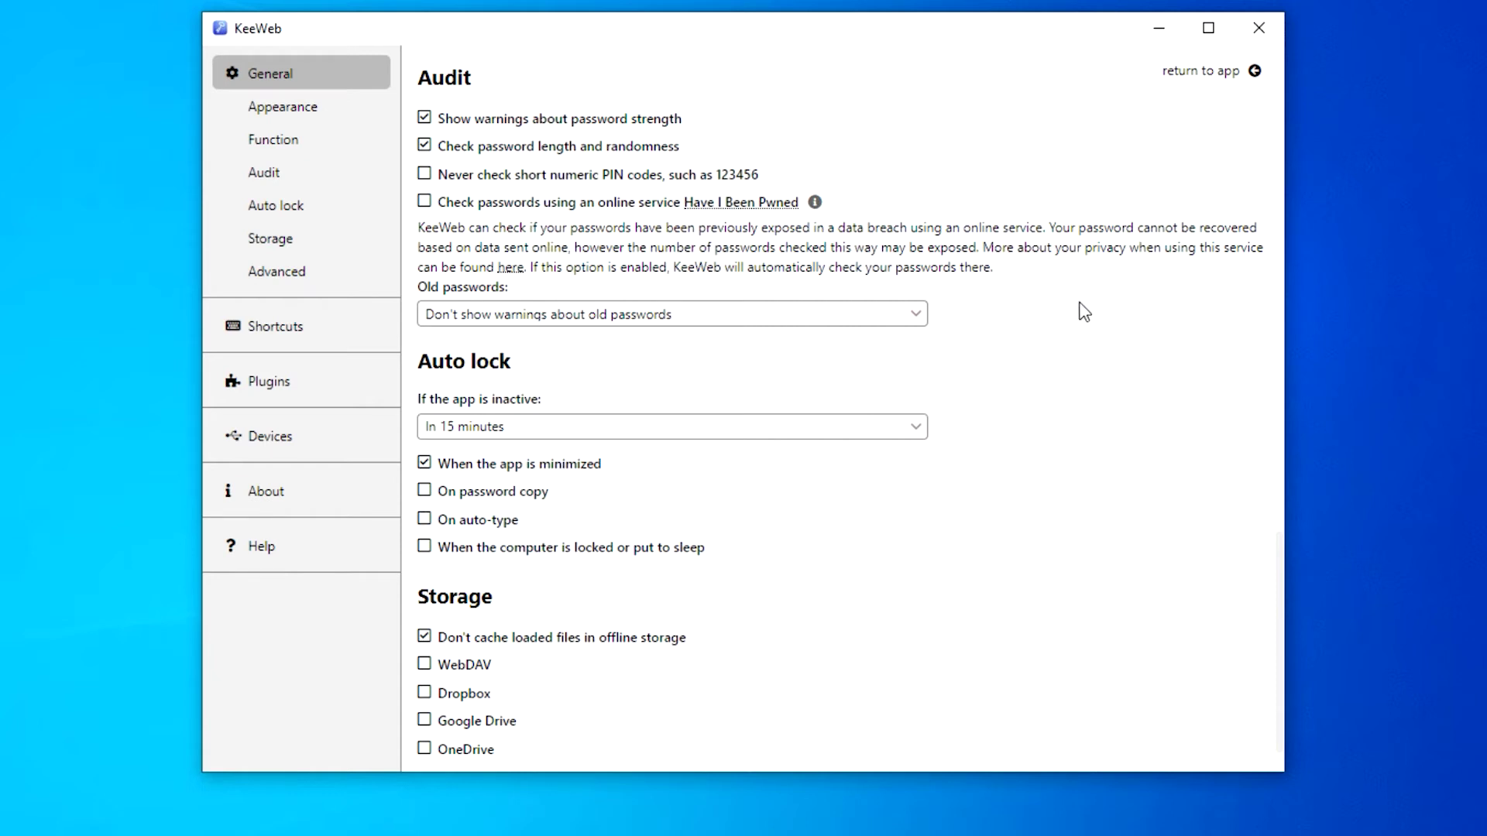
pyautogui.click(920, 313)
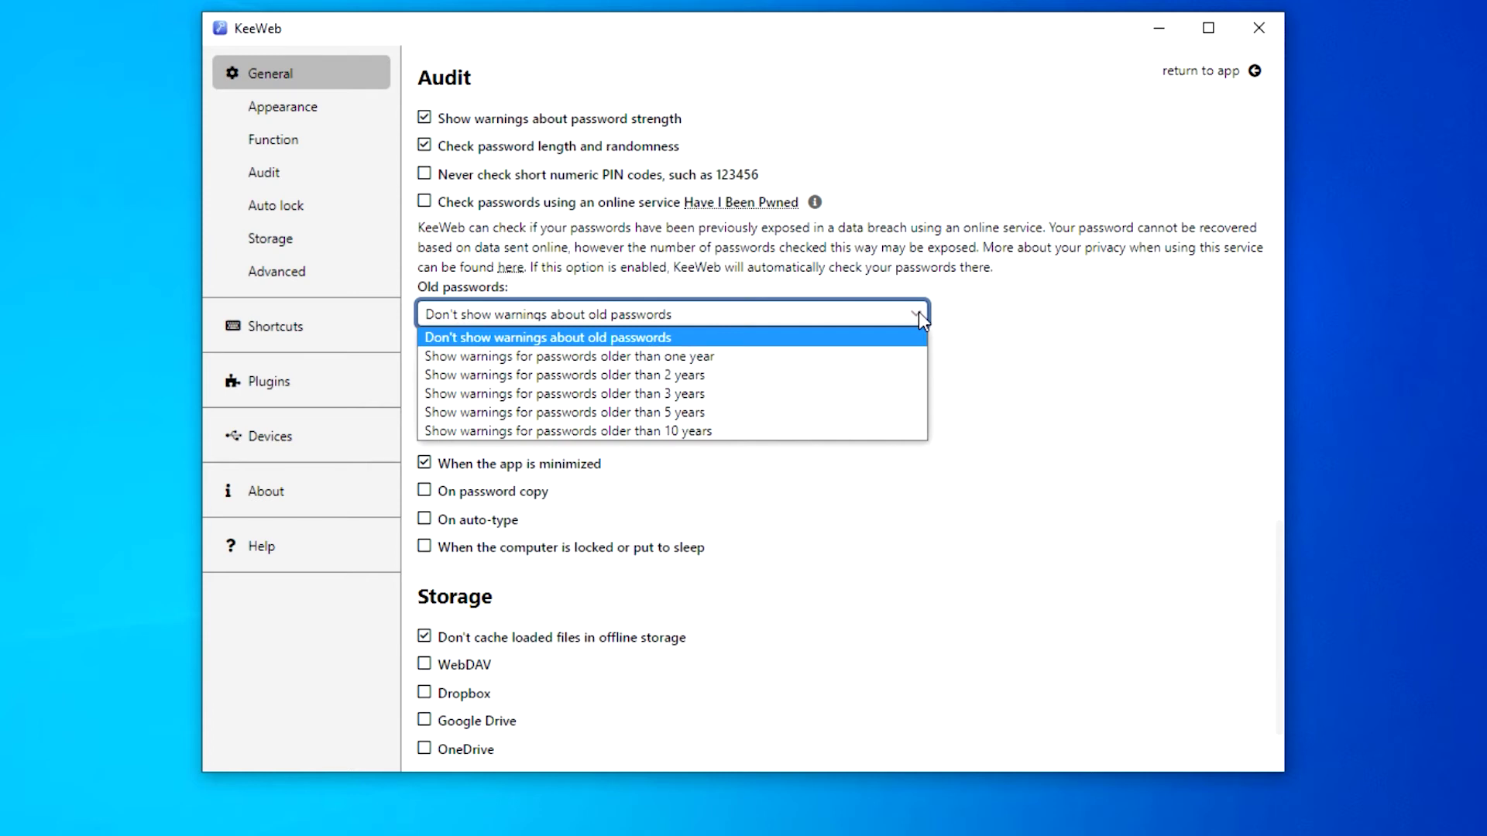
pyautogui.click(1030, 329)
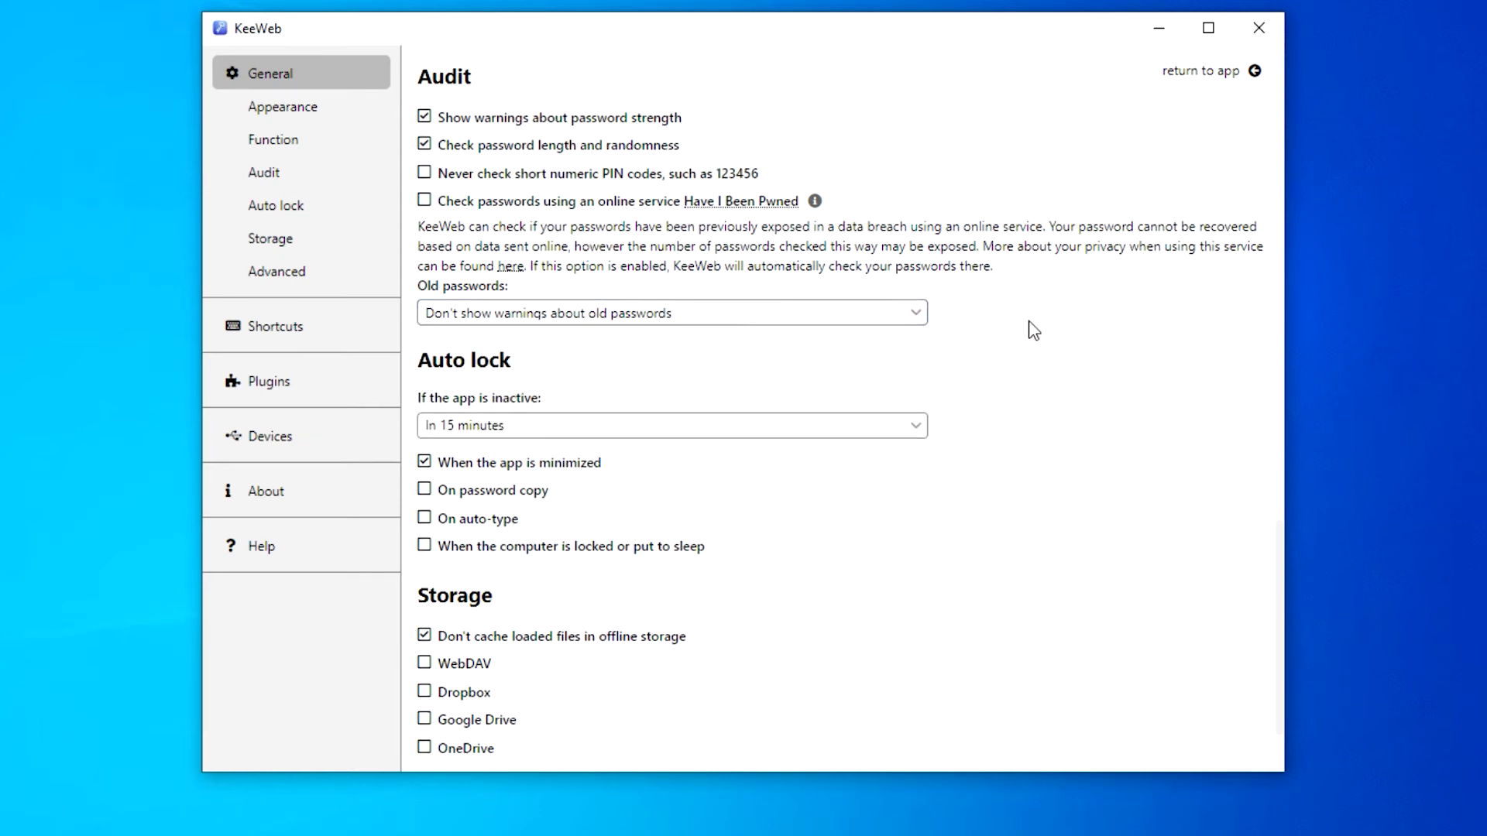
pyautogui.scroll(-1, 1033, 330)
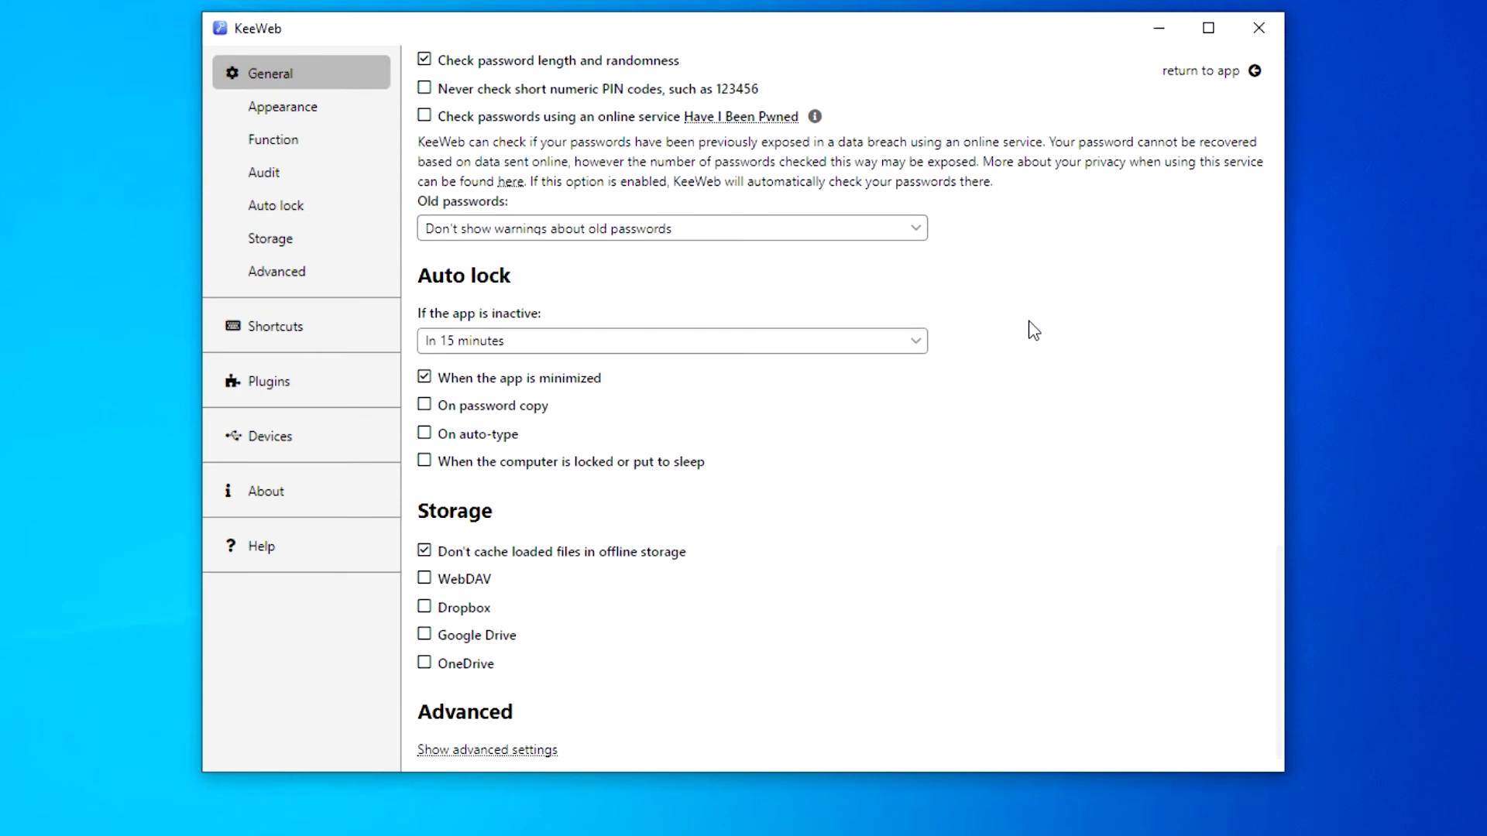
# Step: Keep the 15 minute auto-lock, also lock on computer lock or sleep, and show advanced settings
pyautogui.click(922, 341)
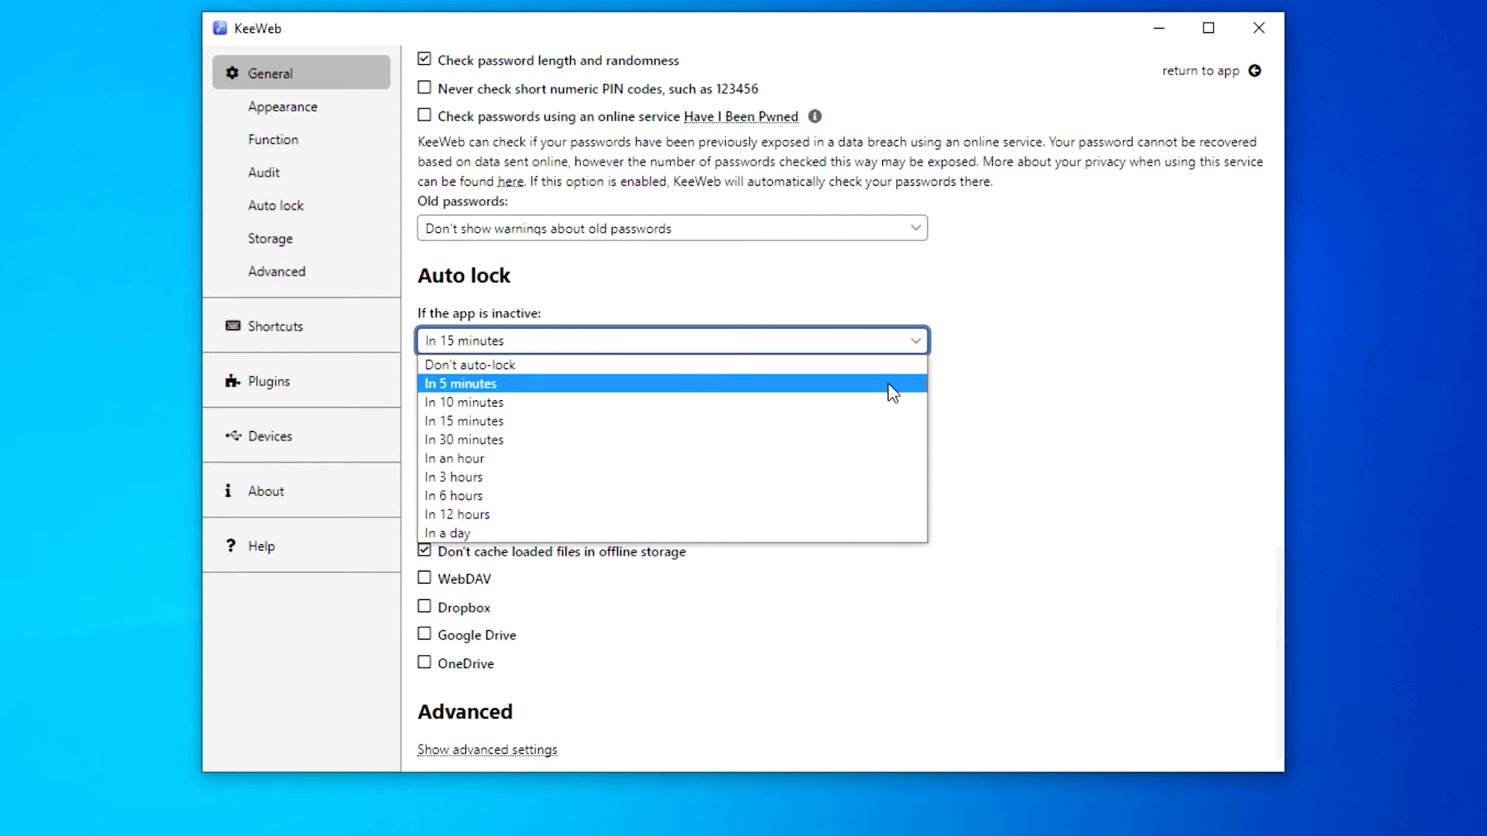
pyautogui.click(1038, 379)
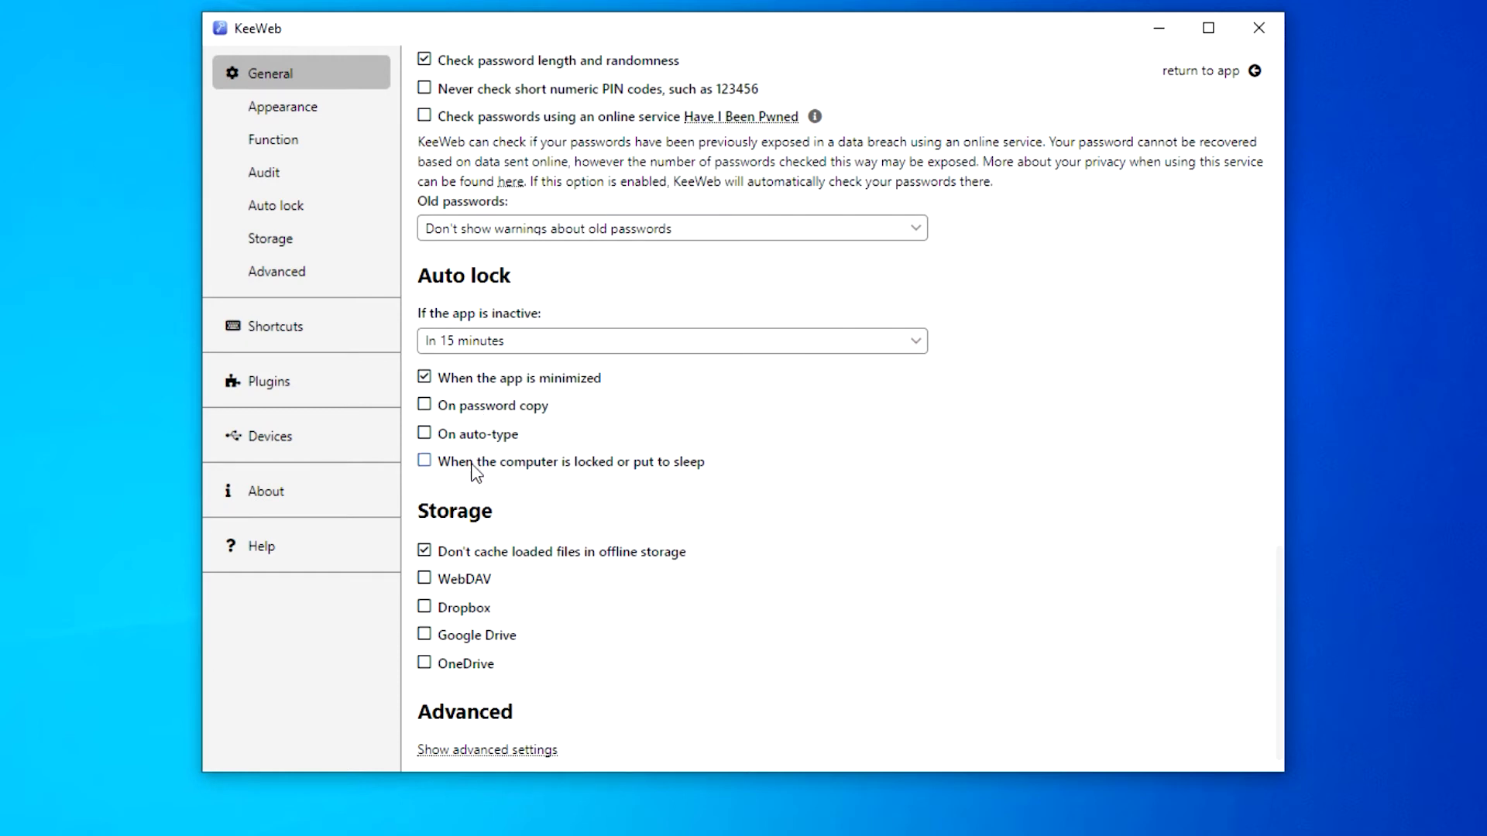
pyautogui.click(694, 466)
pyautogui.click(522, 751)
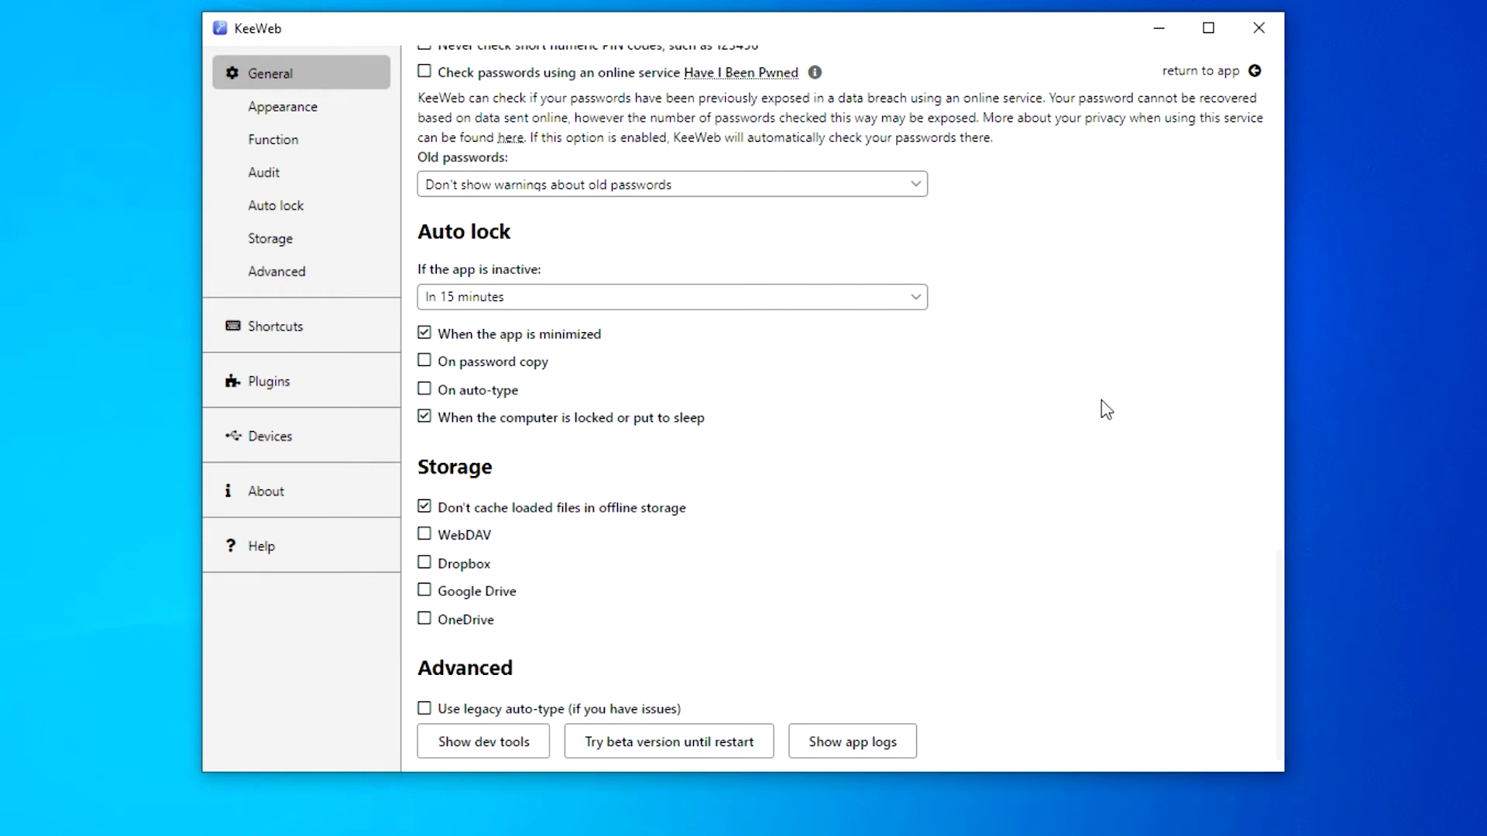
# Step: Browse the Shortcuts, Plugins, USB devices and About pages, then return to the start screen
pyautogui.click(253, 338)
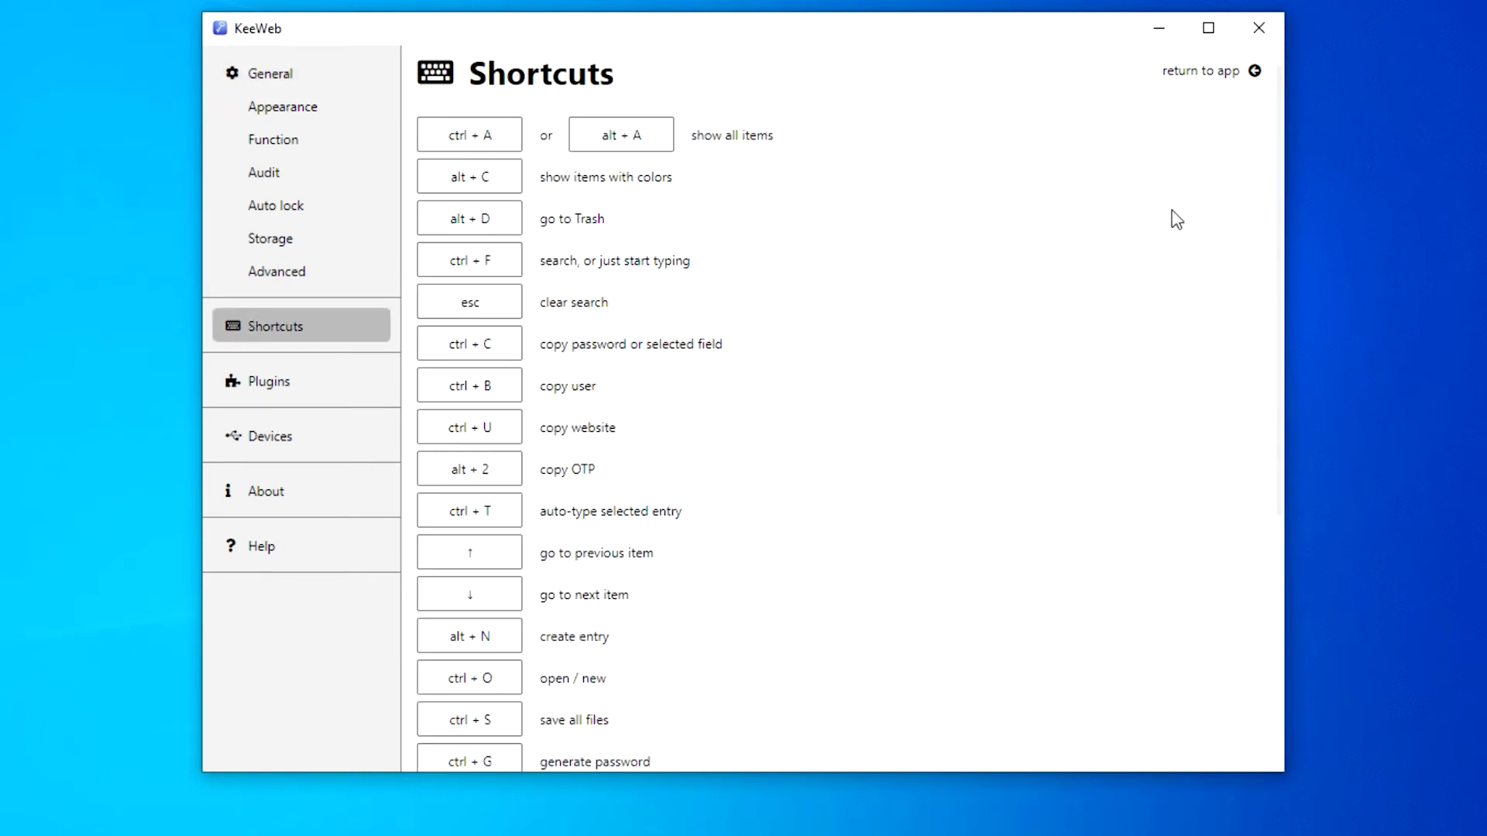
pyautogui.scroll(-3, 1215, 199)
pyautogui.scroll(-2, 1216, 201)
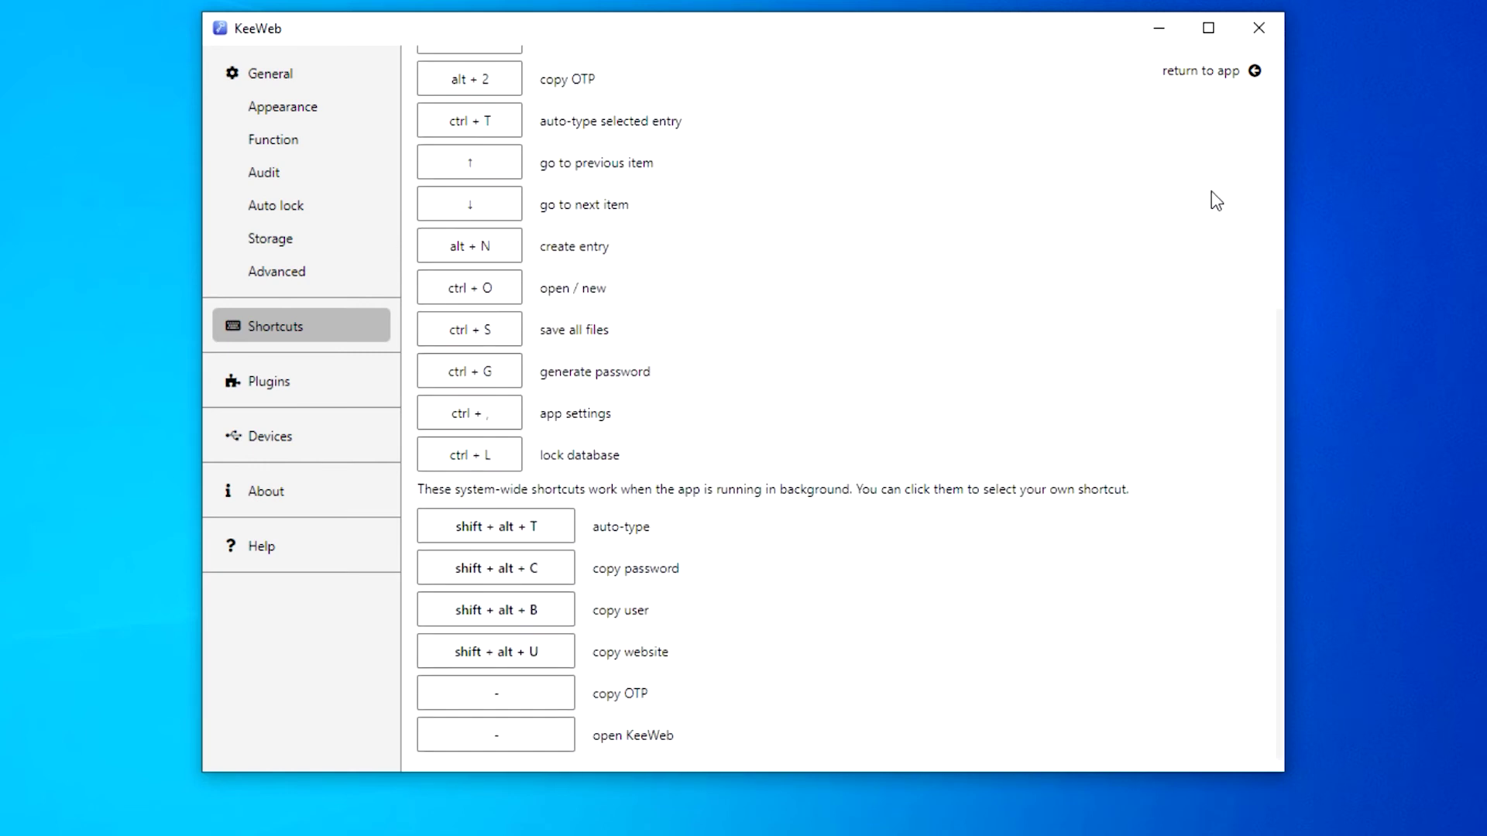
pyautogui.scroll(5, 1216, 200)
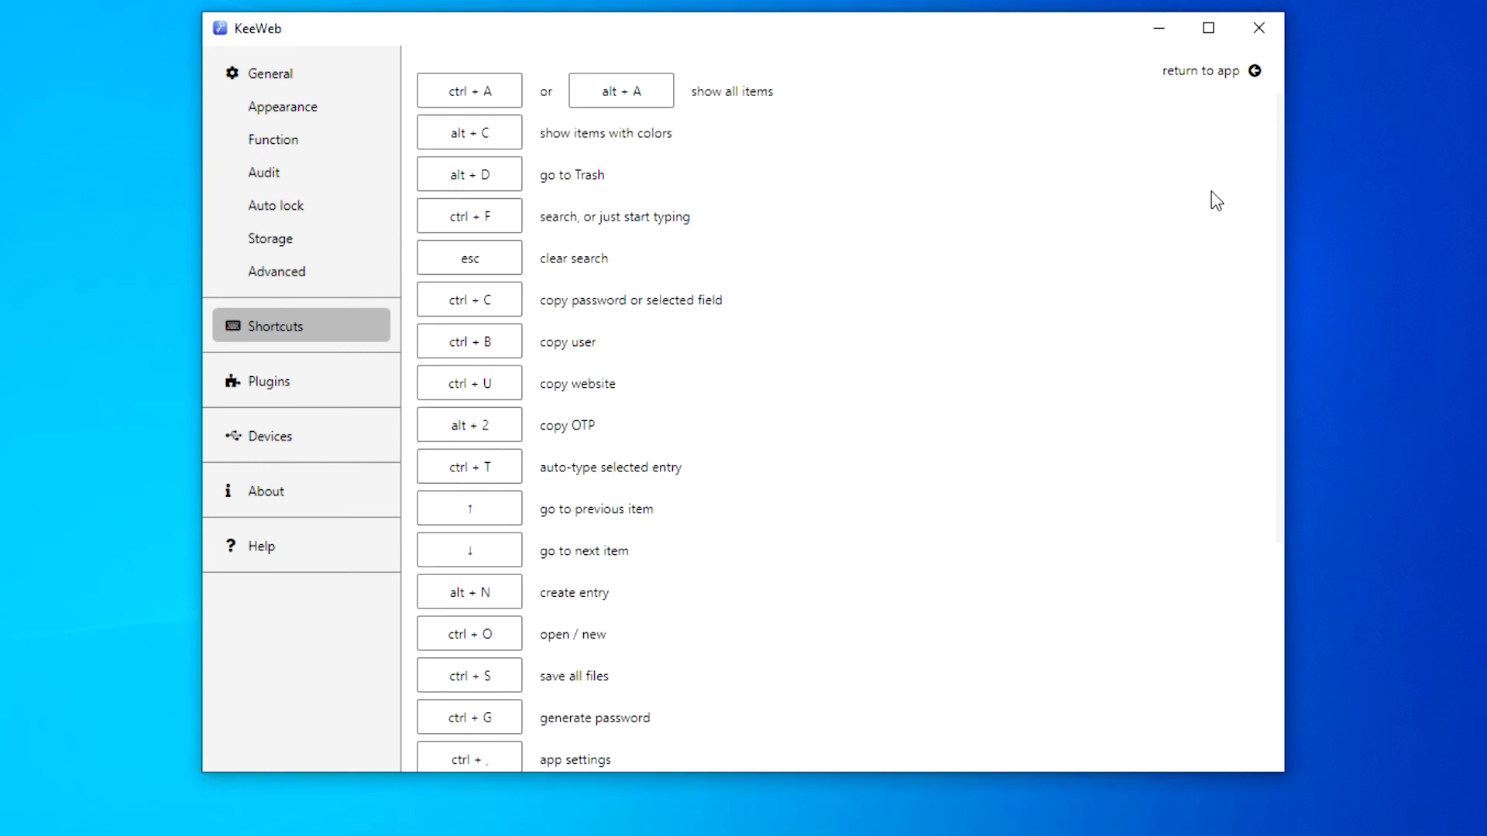
pyautogui.click(293, 371)
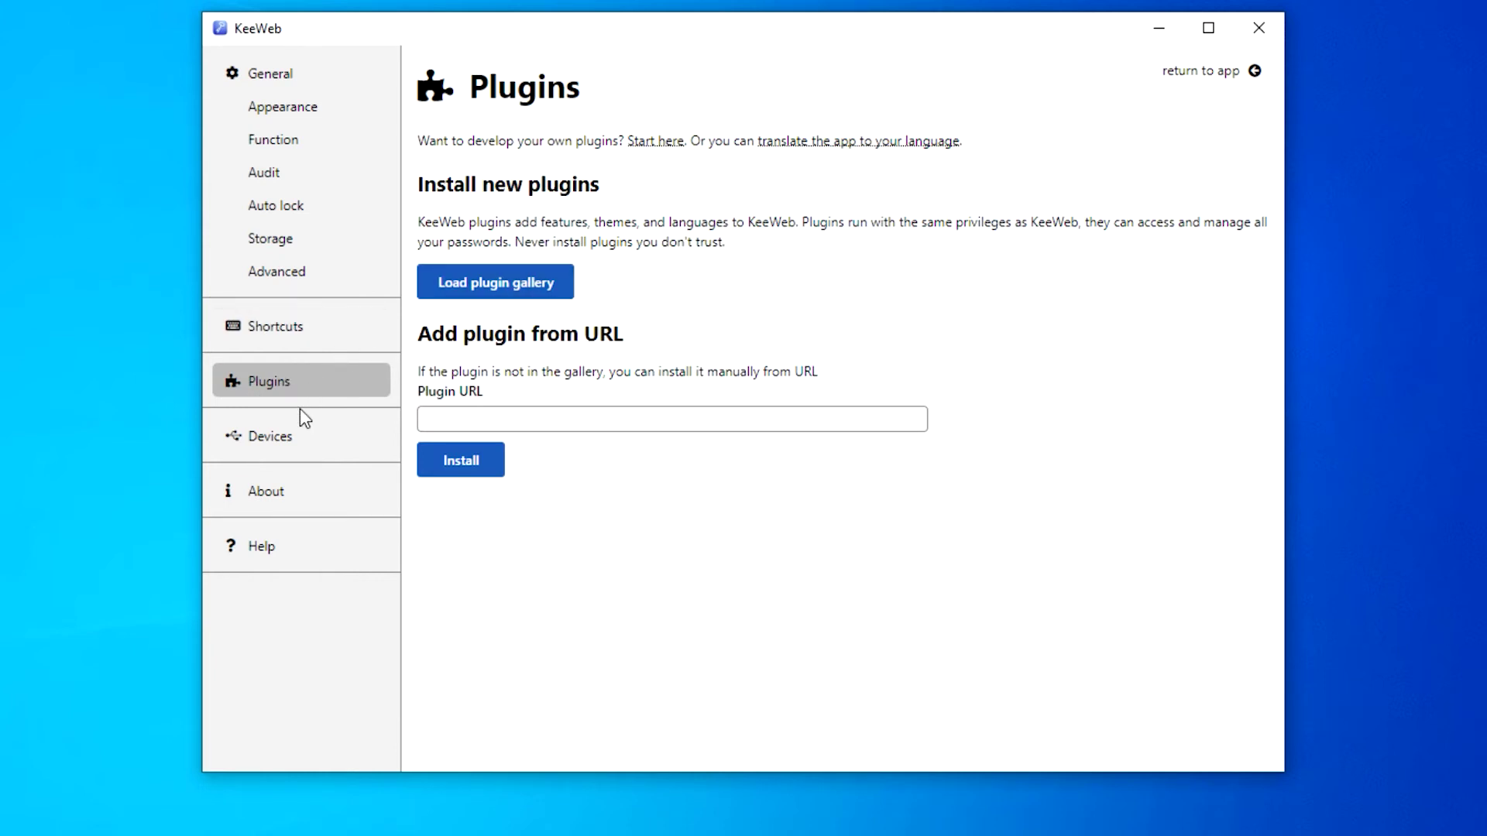
pyautogui.click(296, 438)
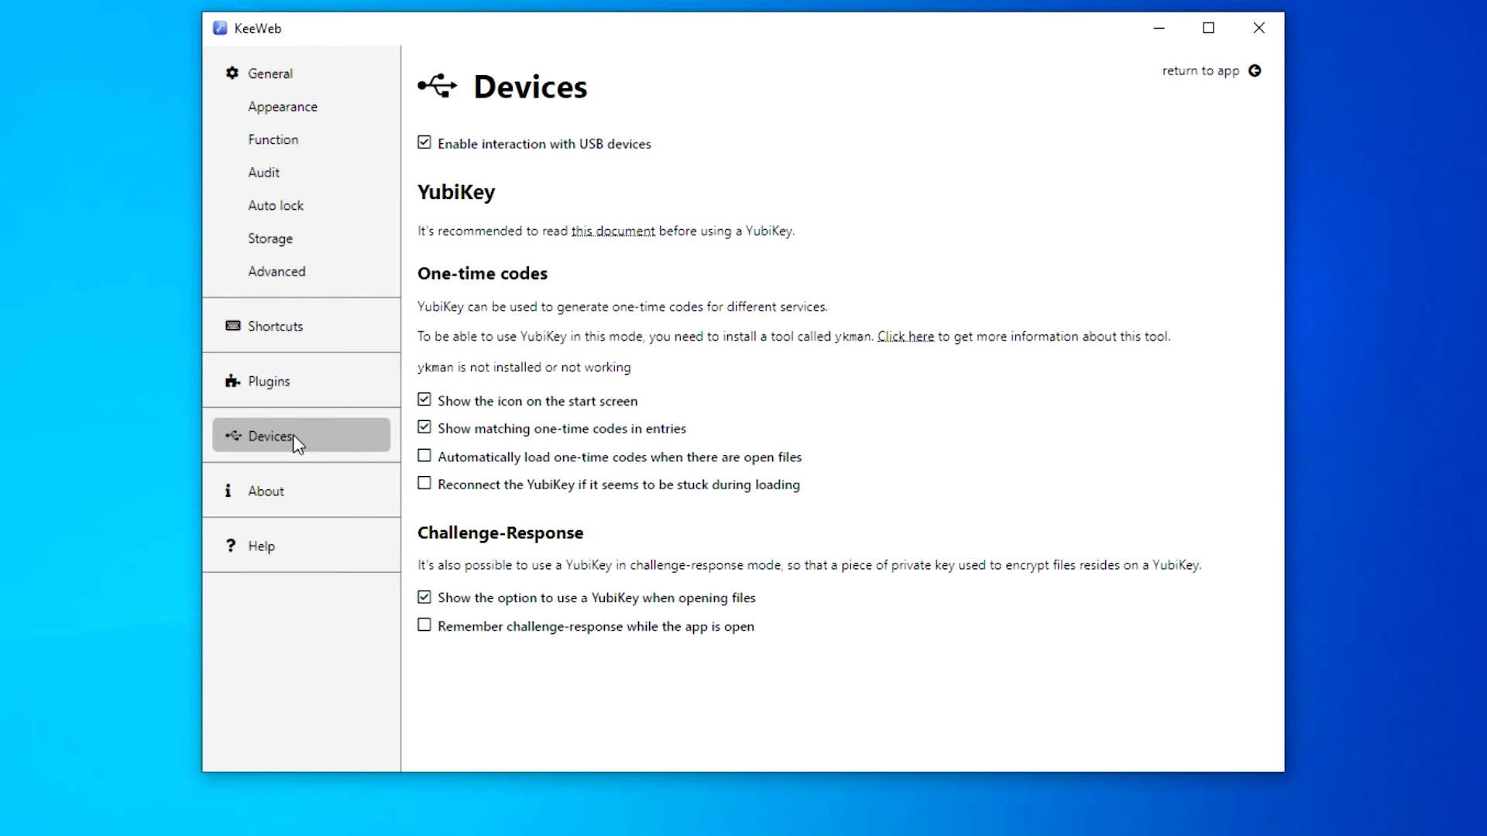
pyautogui.click(264, 491)
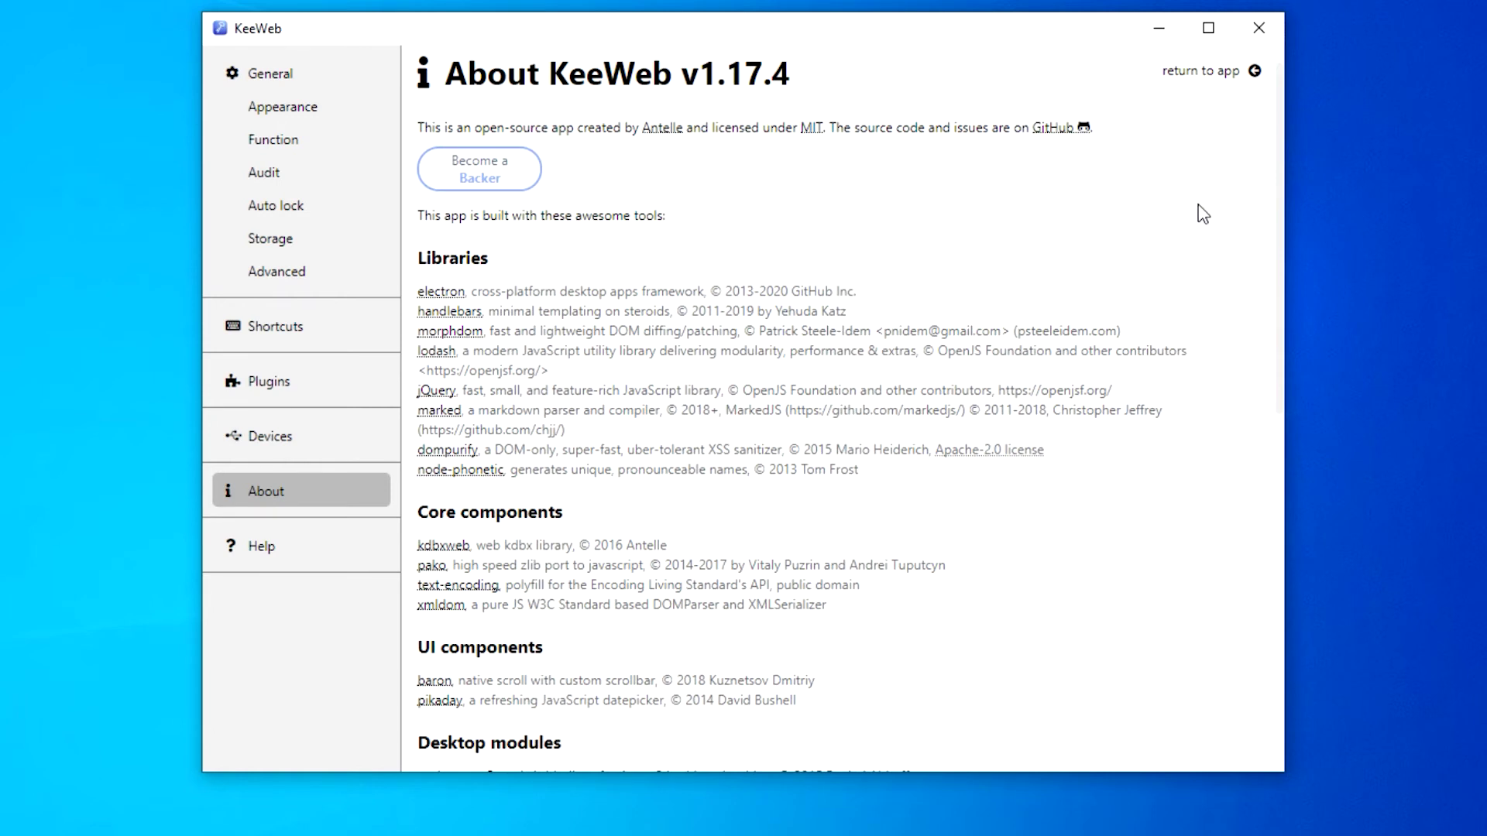
pyautogui.click(1253, 70)
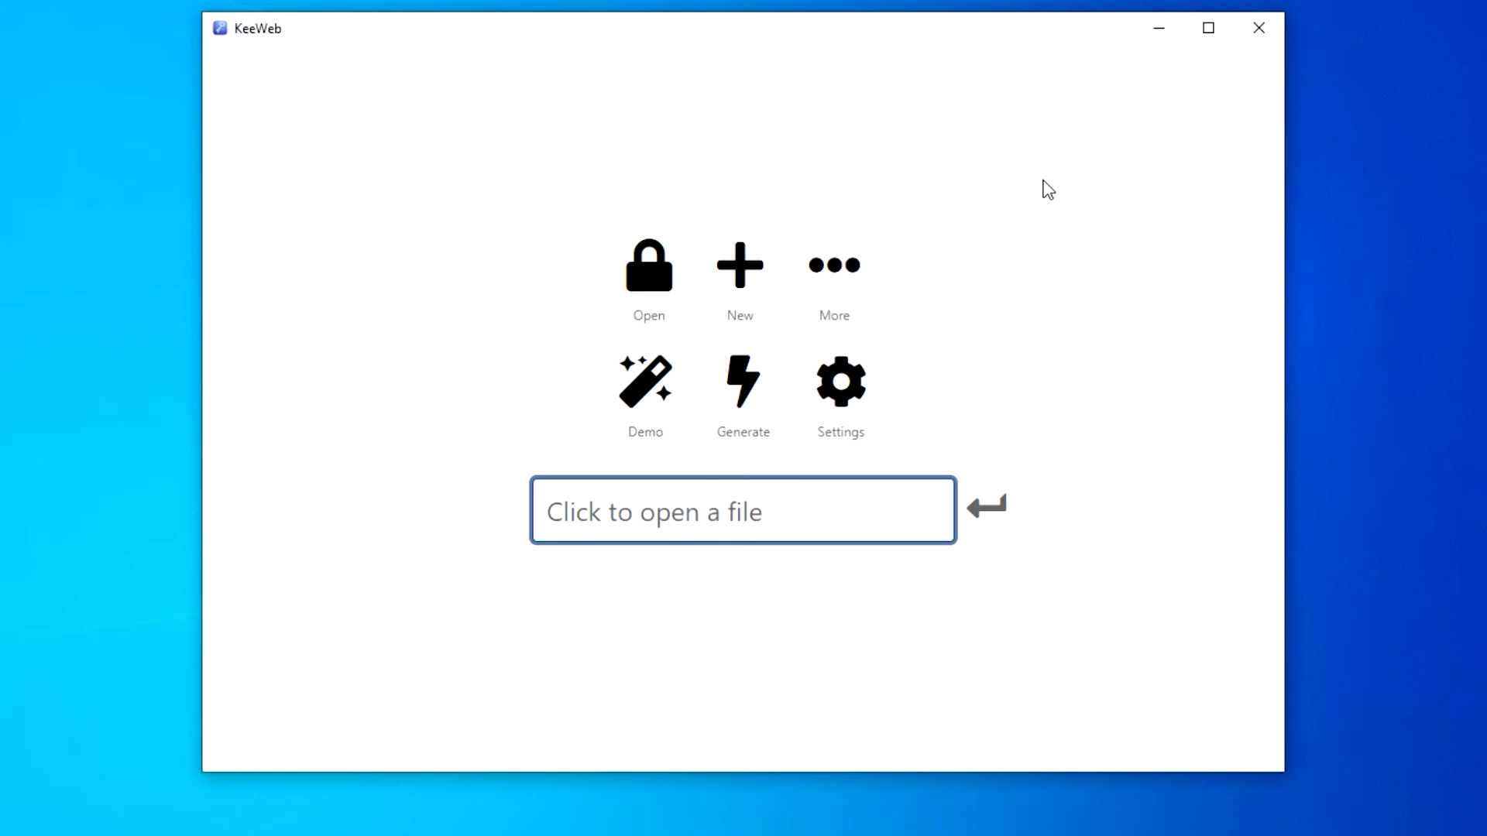
# Step: Create a new database and set its master password, entered twice to confirm
pyautogui.click(732, 292)
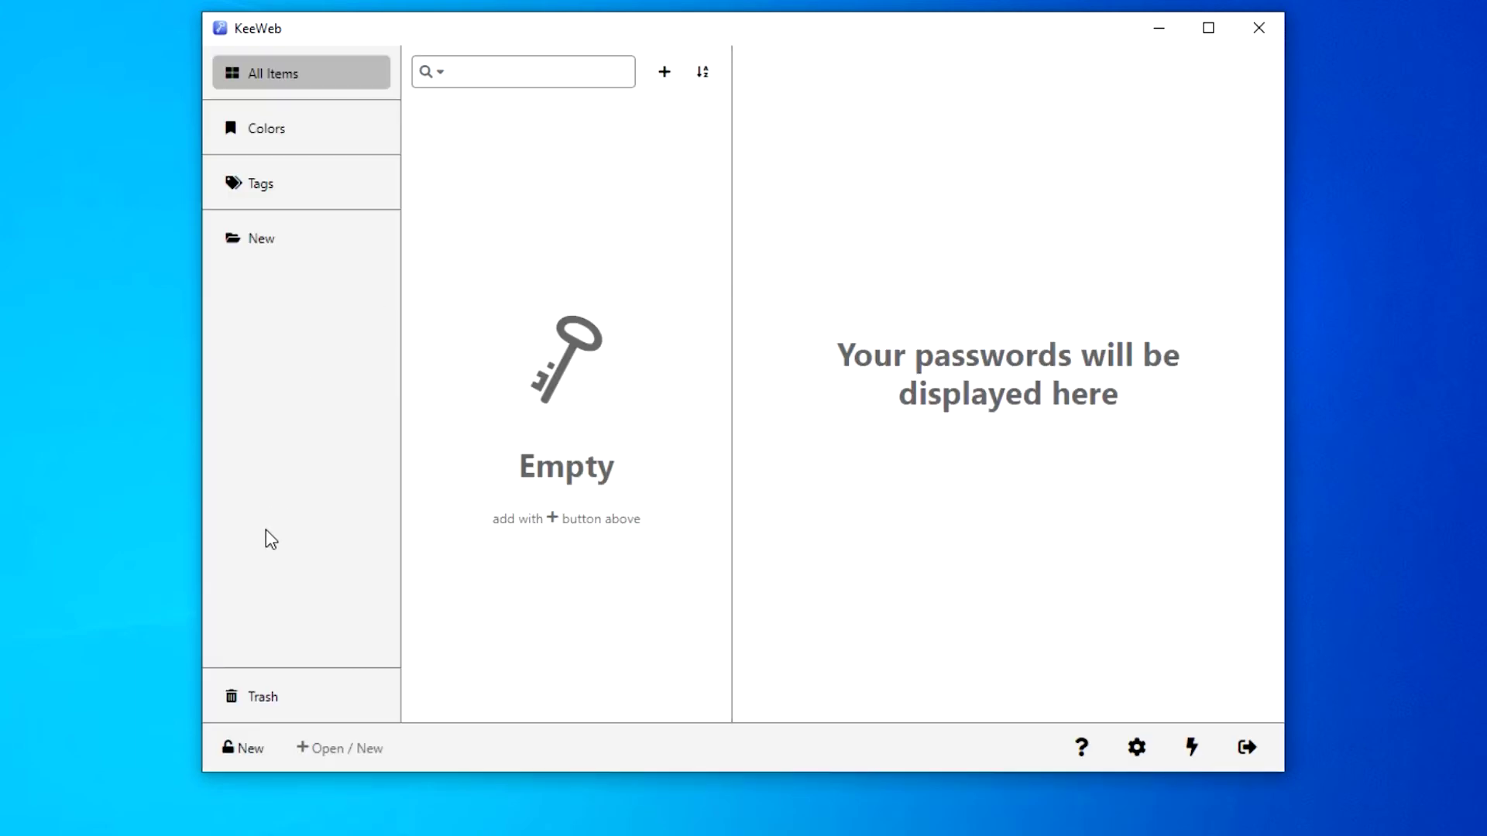
pyautogui.click(249, 748)
pyautogui.click(635, 279)
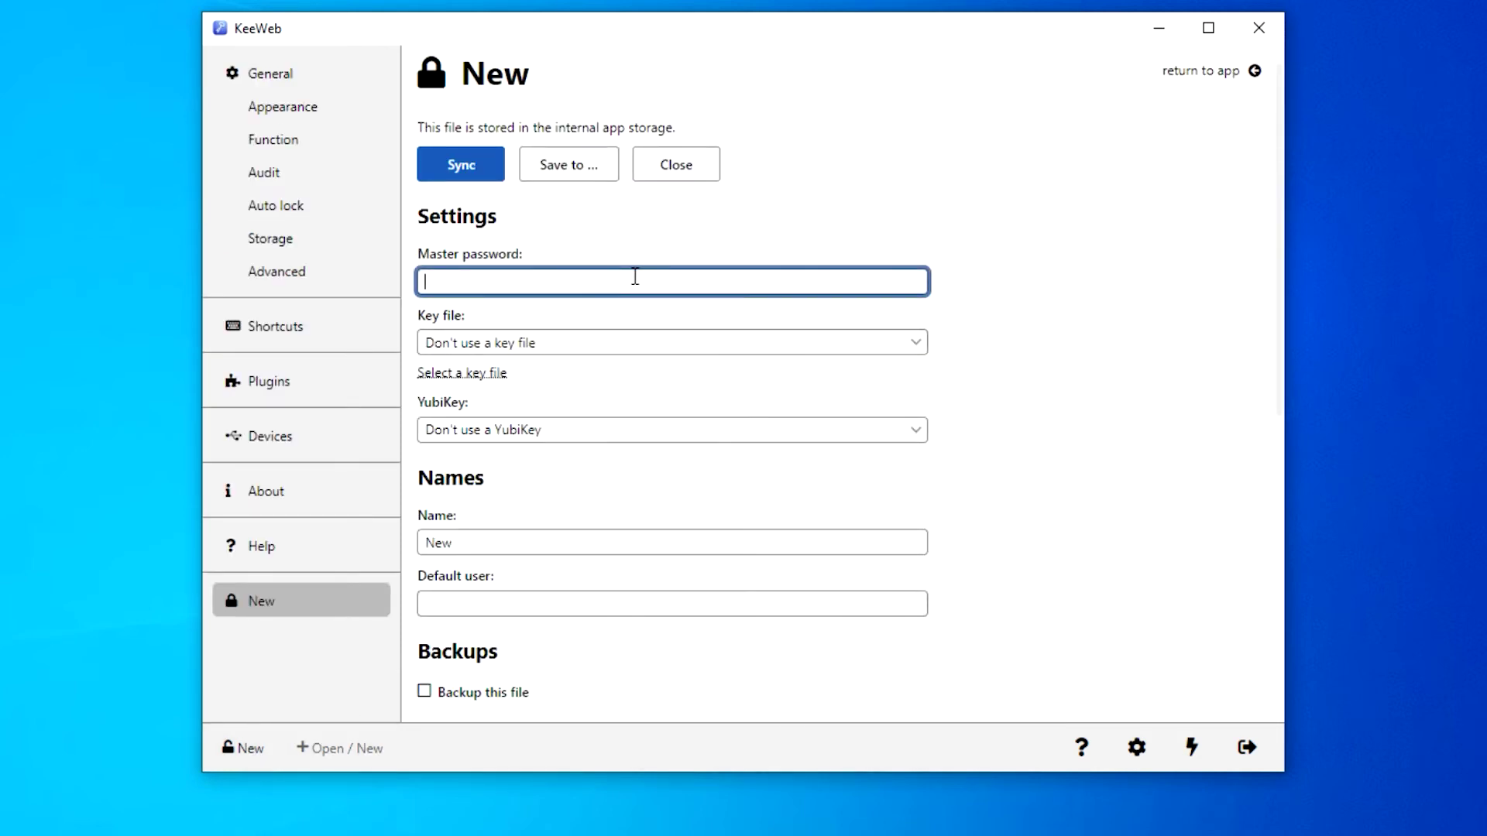
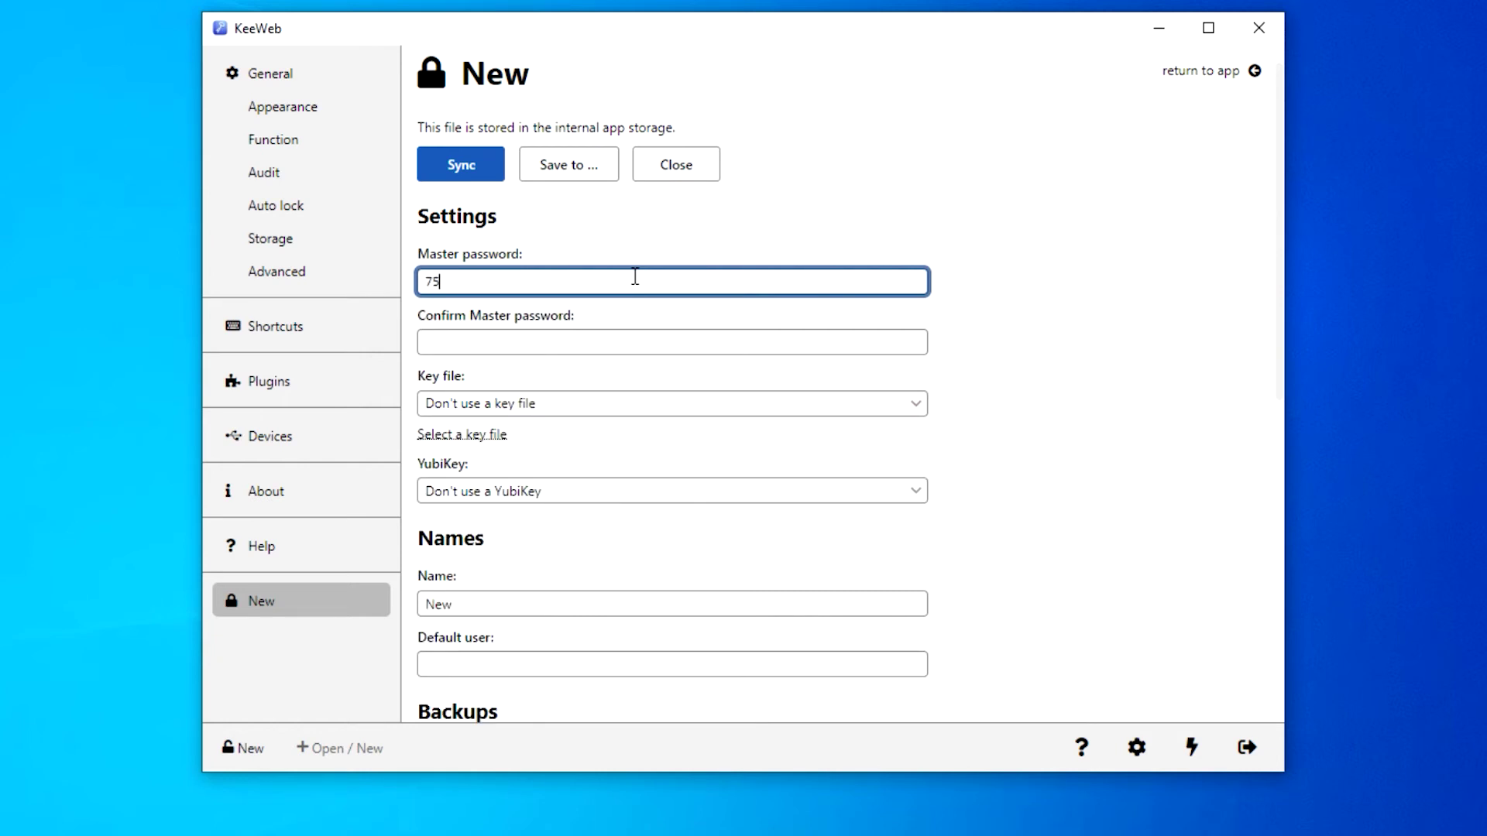
pyautogui.click(628, 335)
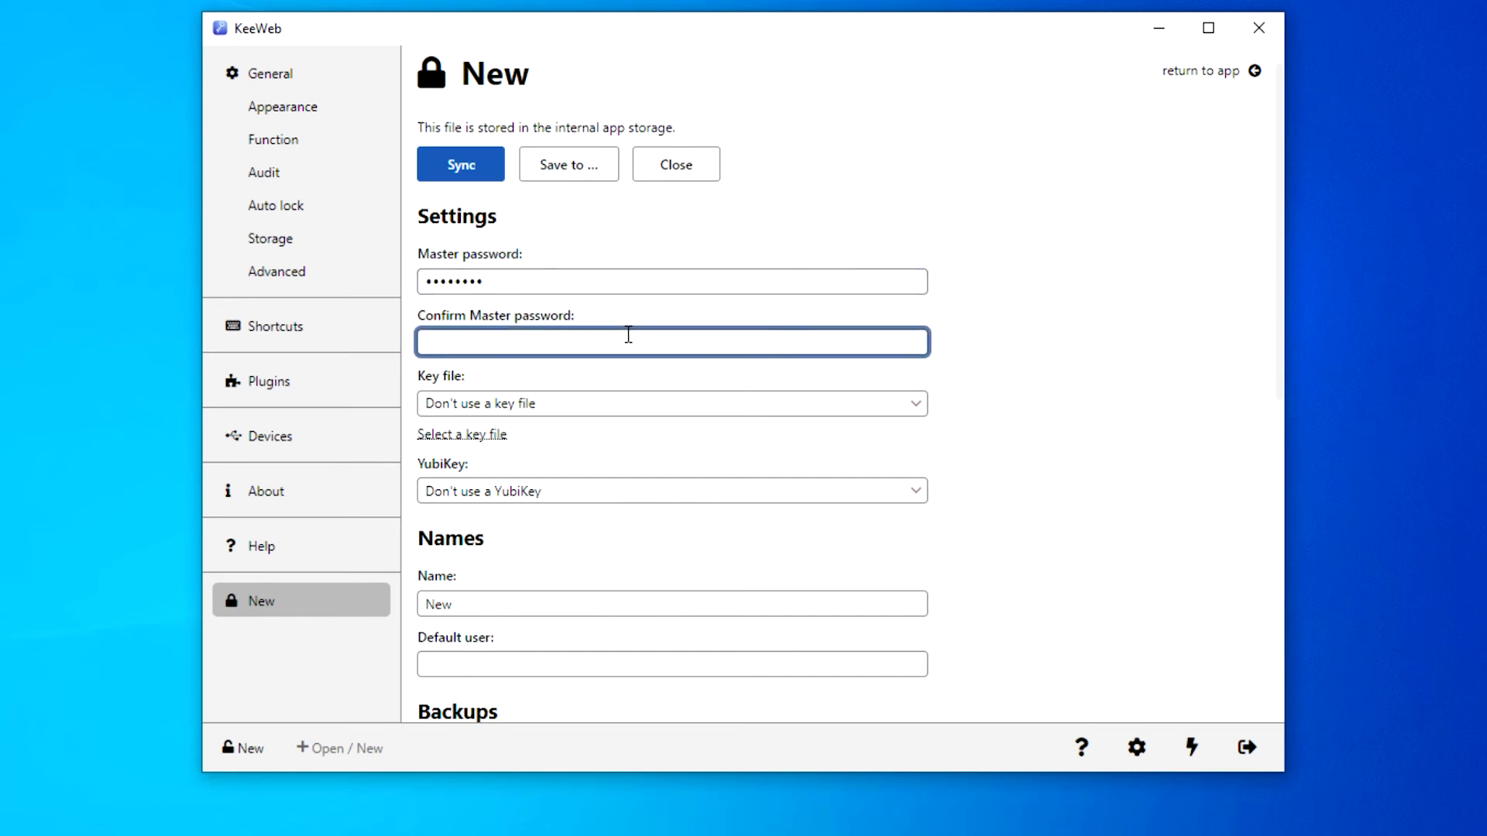
# Step: Keep 'Don't use a key file' and select the database name 'New' for replacement
pyautogui.click(921, 410)
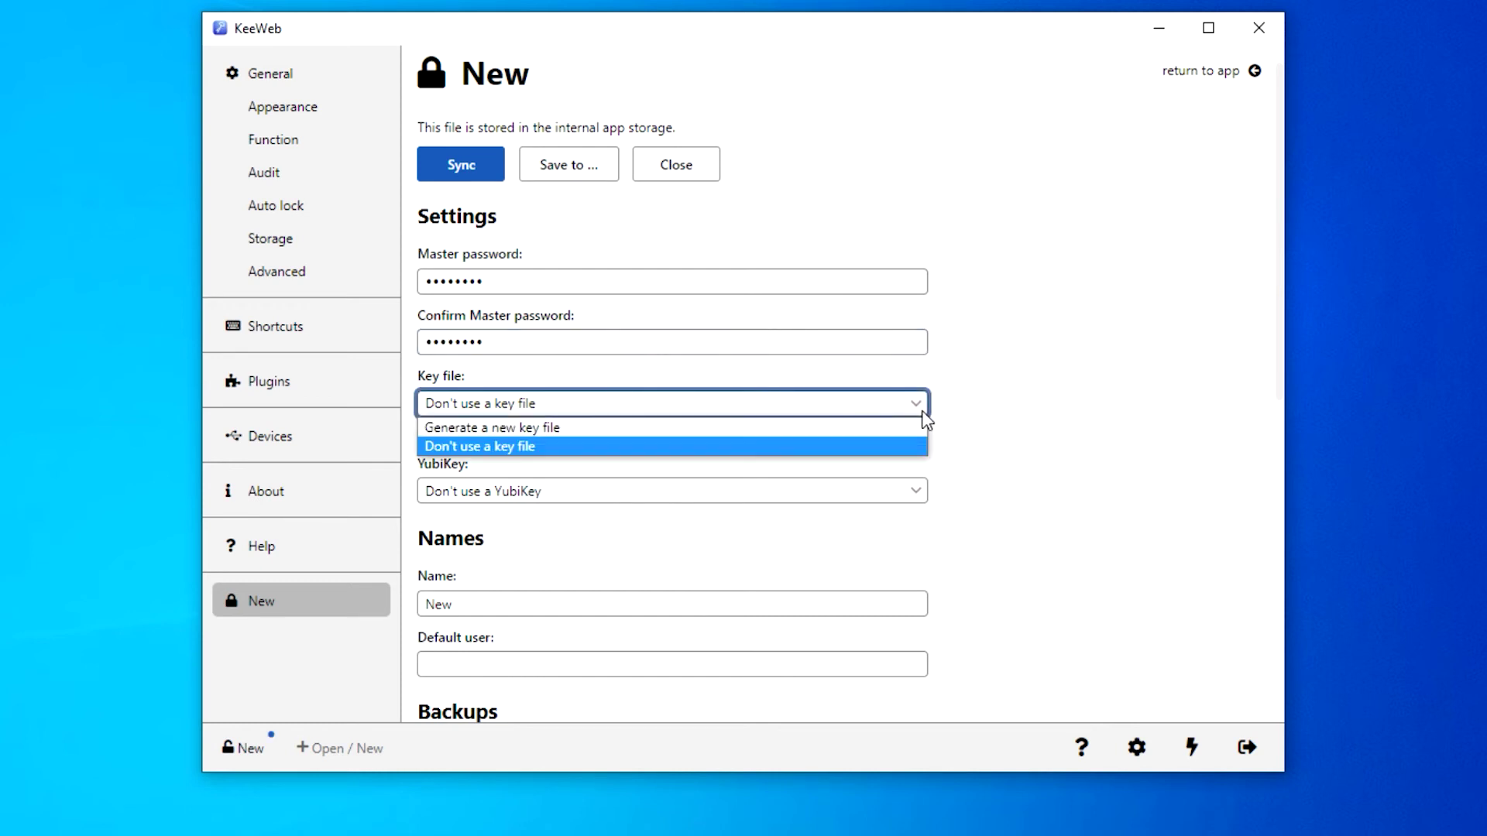
pyautogui.click(884, 449)
pyautogui.scroll(-2, 1039, 463)
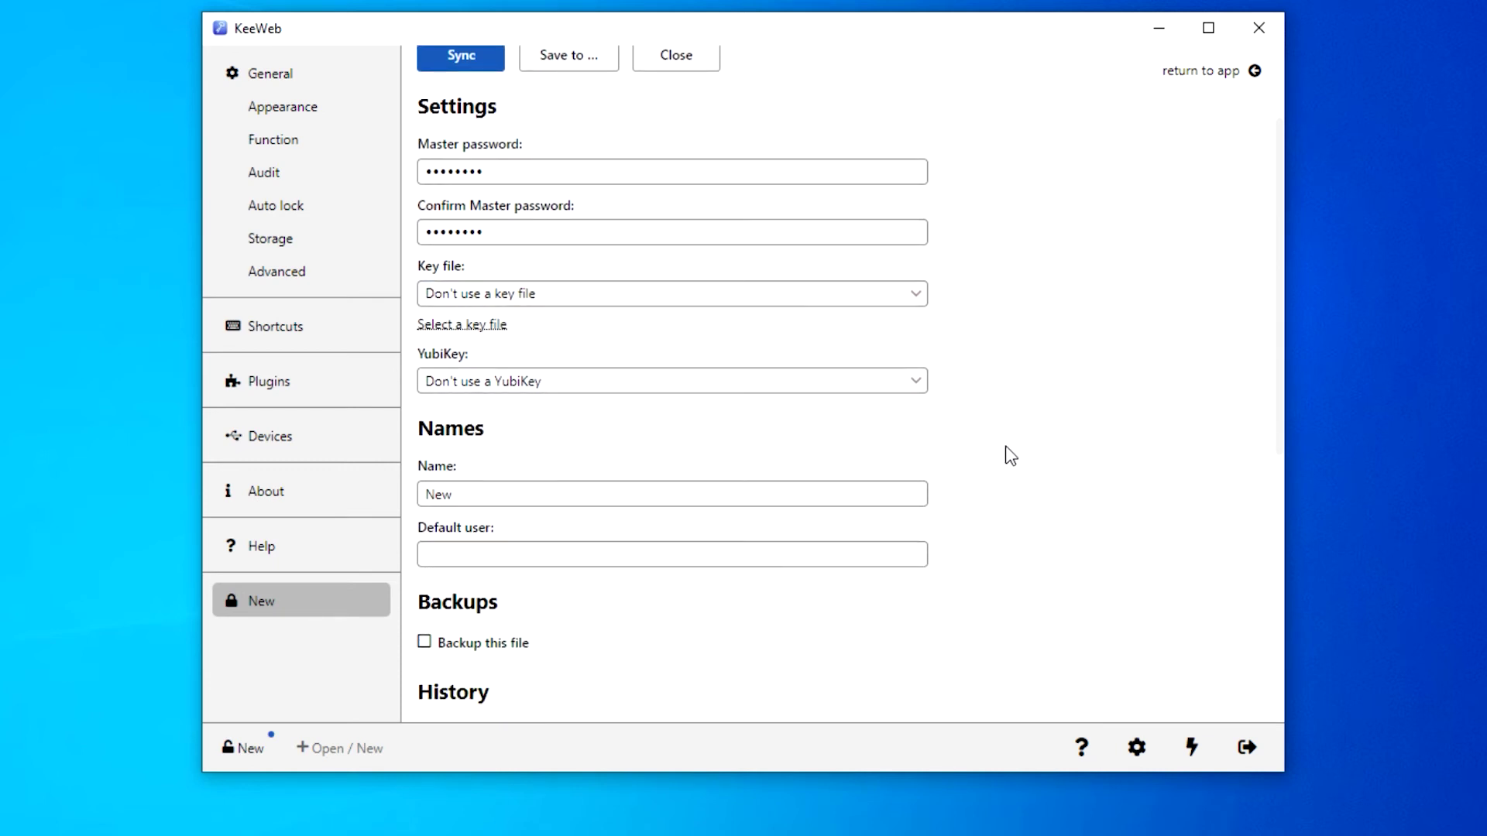
pyautogui.scroll(-2, 1010, 455)
pyautogui.click(889, 386)
pyautogui.hotkey('ctrl', 'a')
# Step: Name the database 'SOI Passes' and set its default user to 'SOI'
pyautogui.write('SOI Passes')
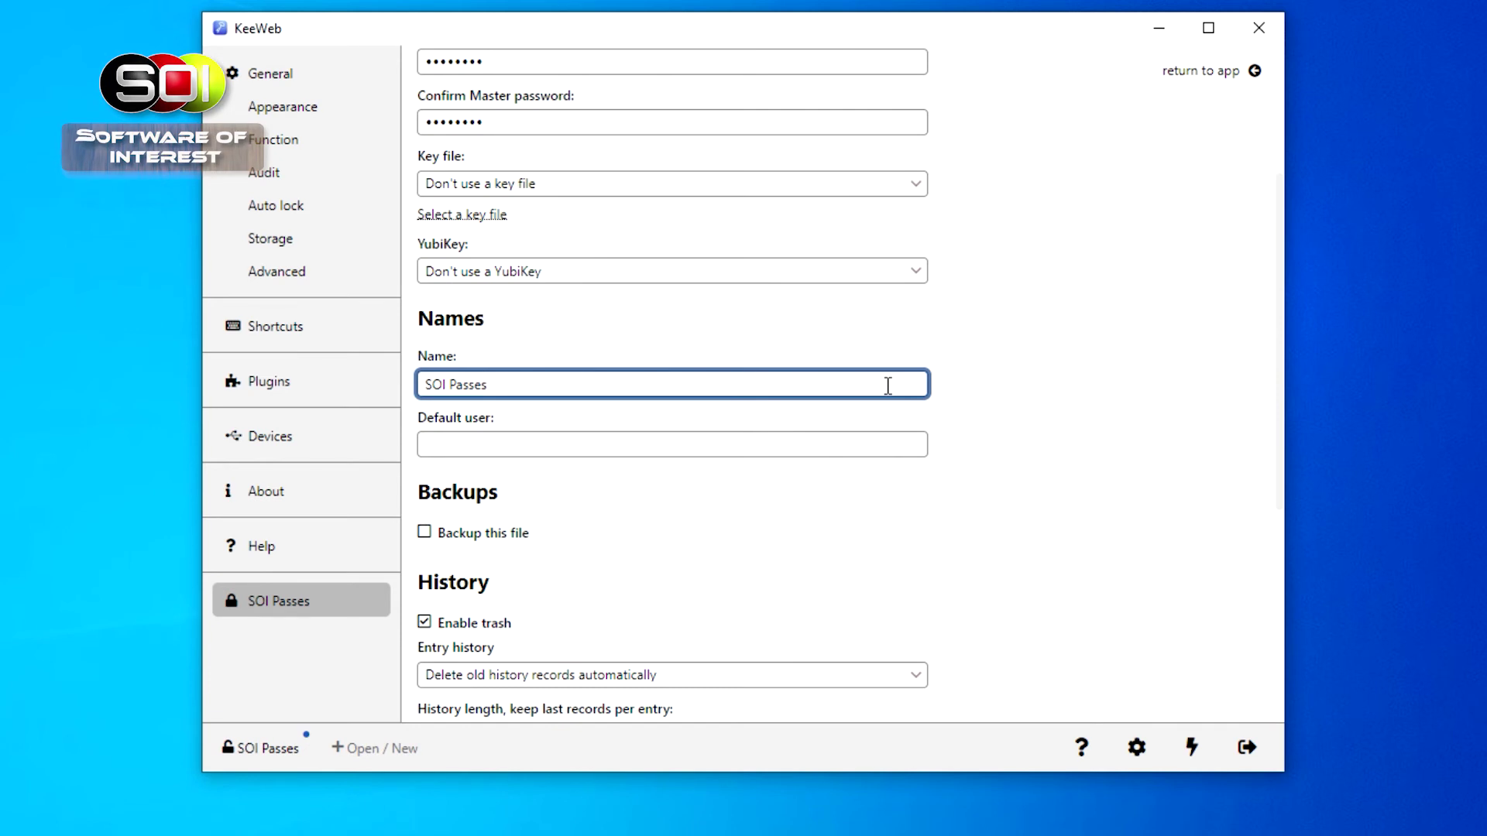
pyautogui.click(999, 395)
pyautogui.click(856, 444)
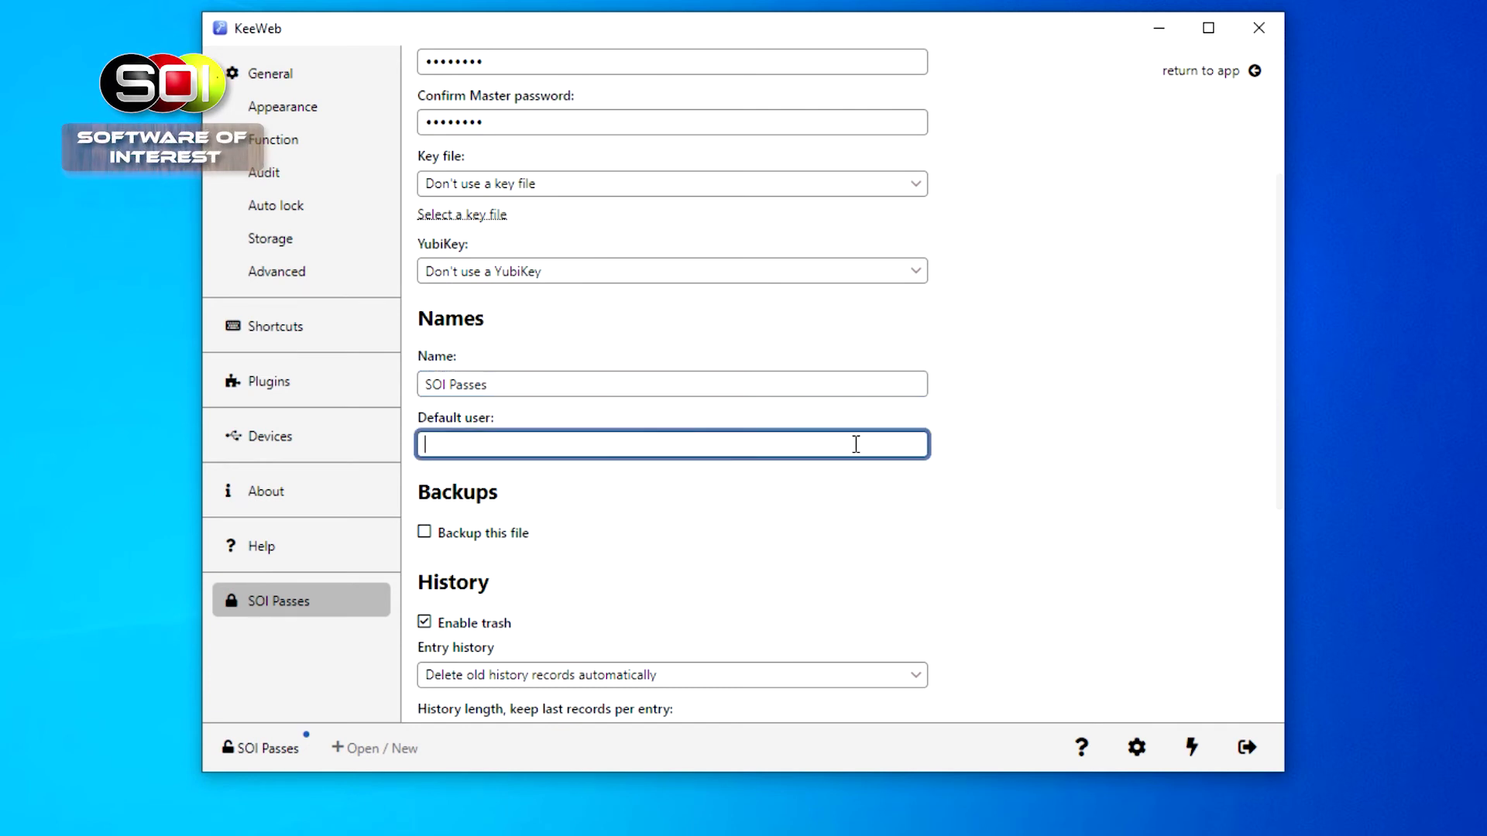
pyautogui.write('SOI')
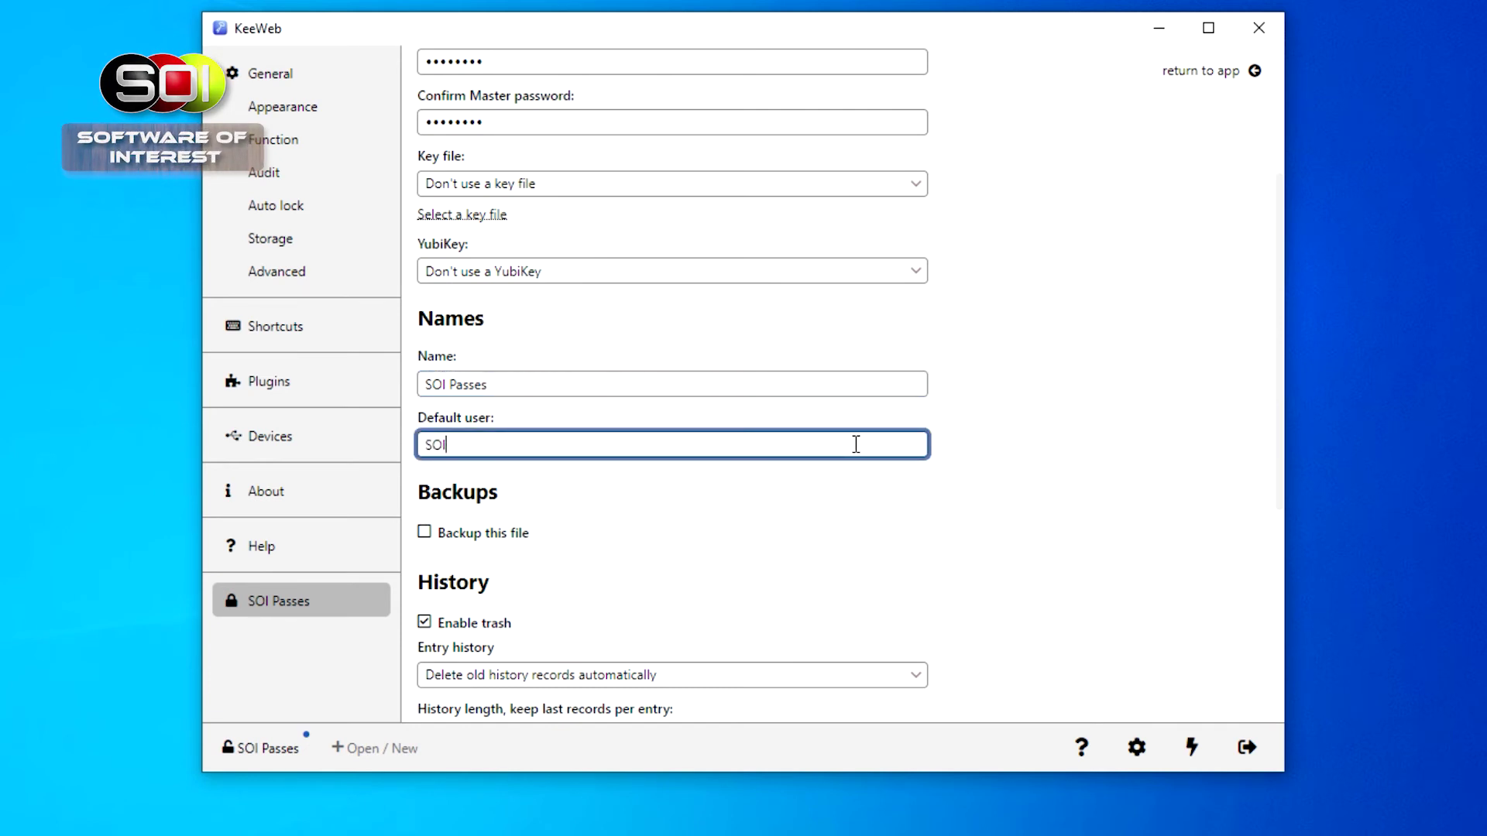
pyautogui.click(862, 503)
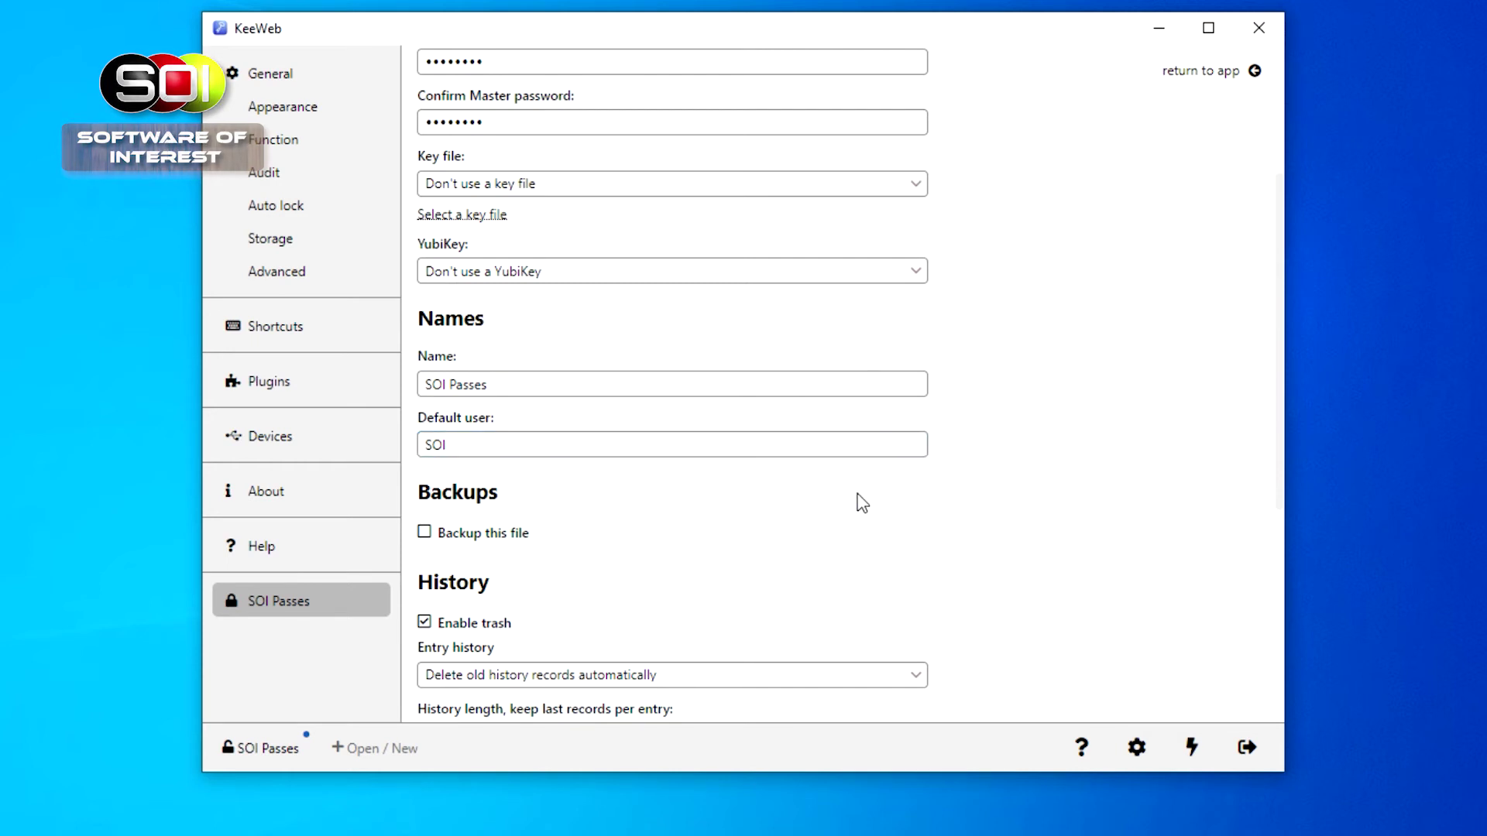
# Step: Keep automatic history cleanup and turn on file backups on the Weekly schedule
pyautogui.scroll(-3, 862, 504)
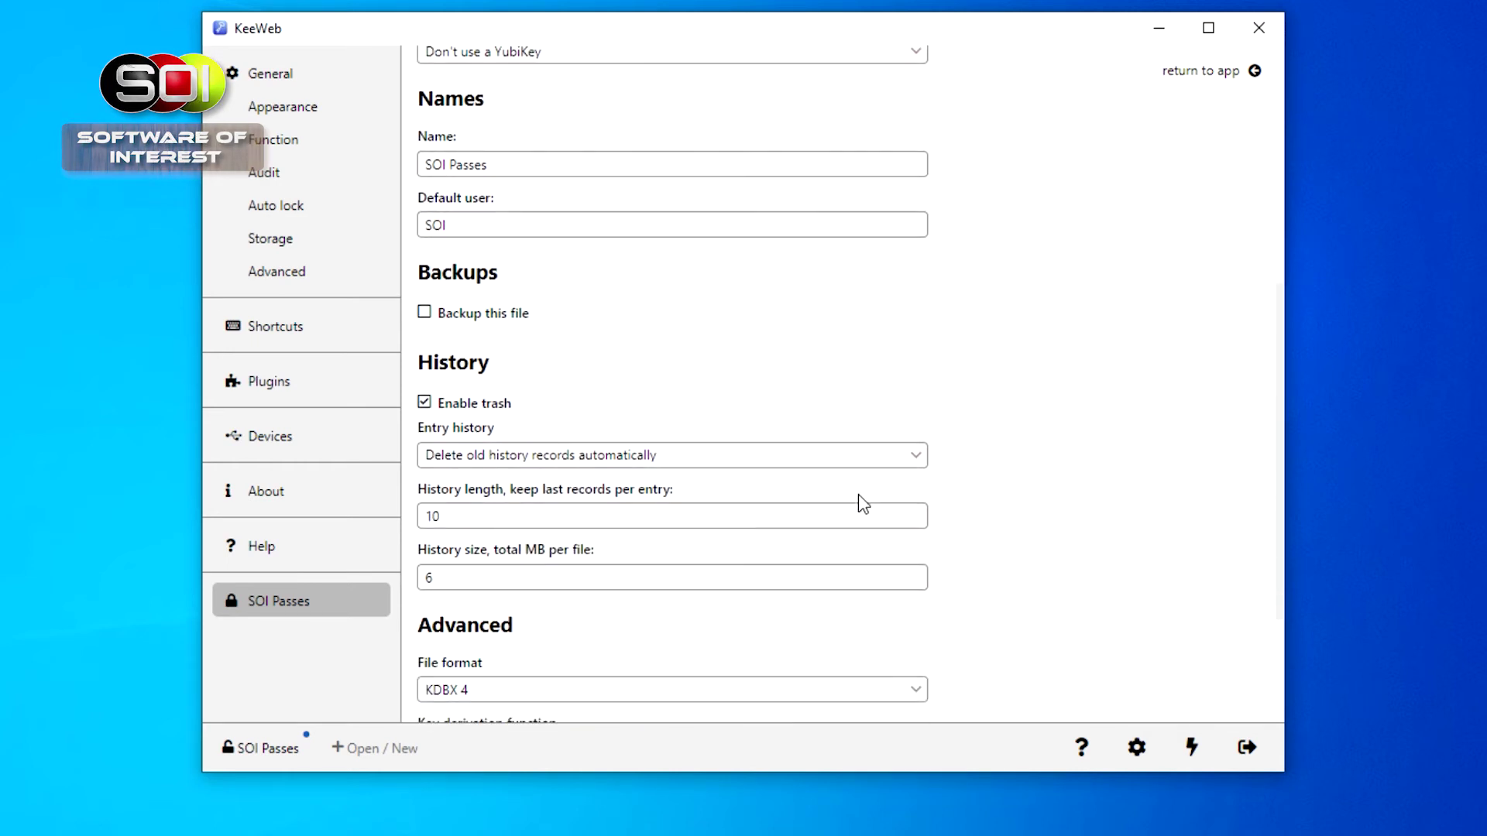
pyautogui.click(919, 459)
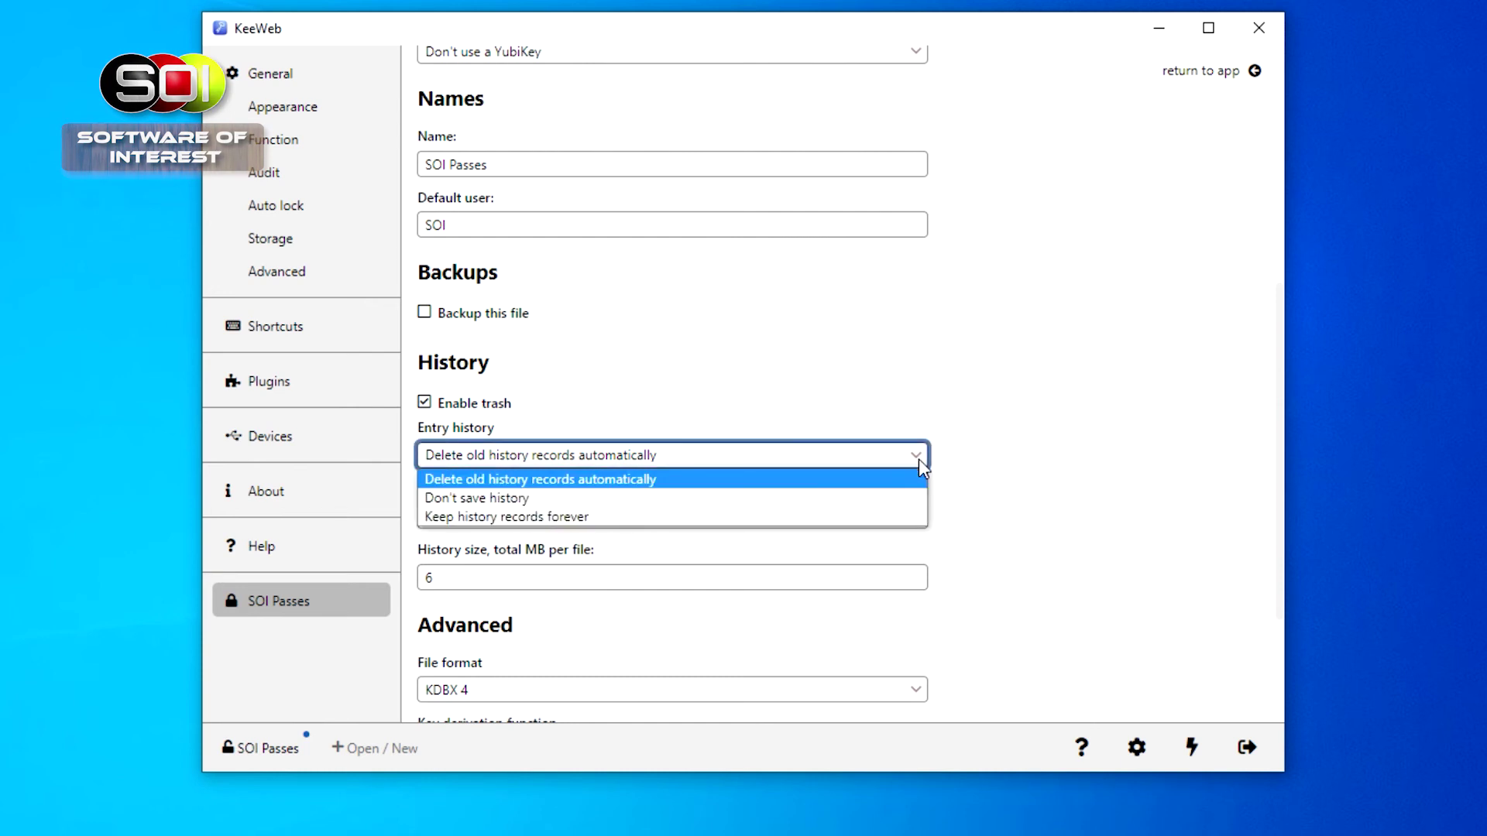
pyautogui.click(1000, 465)
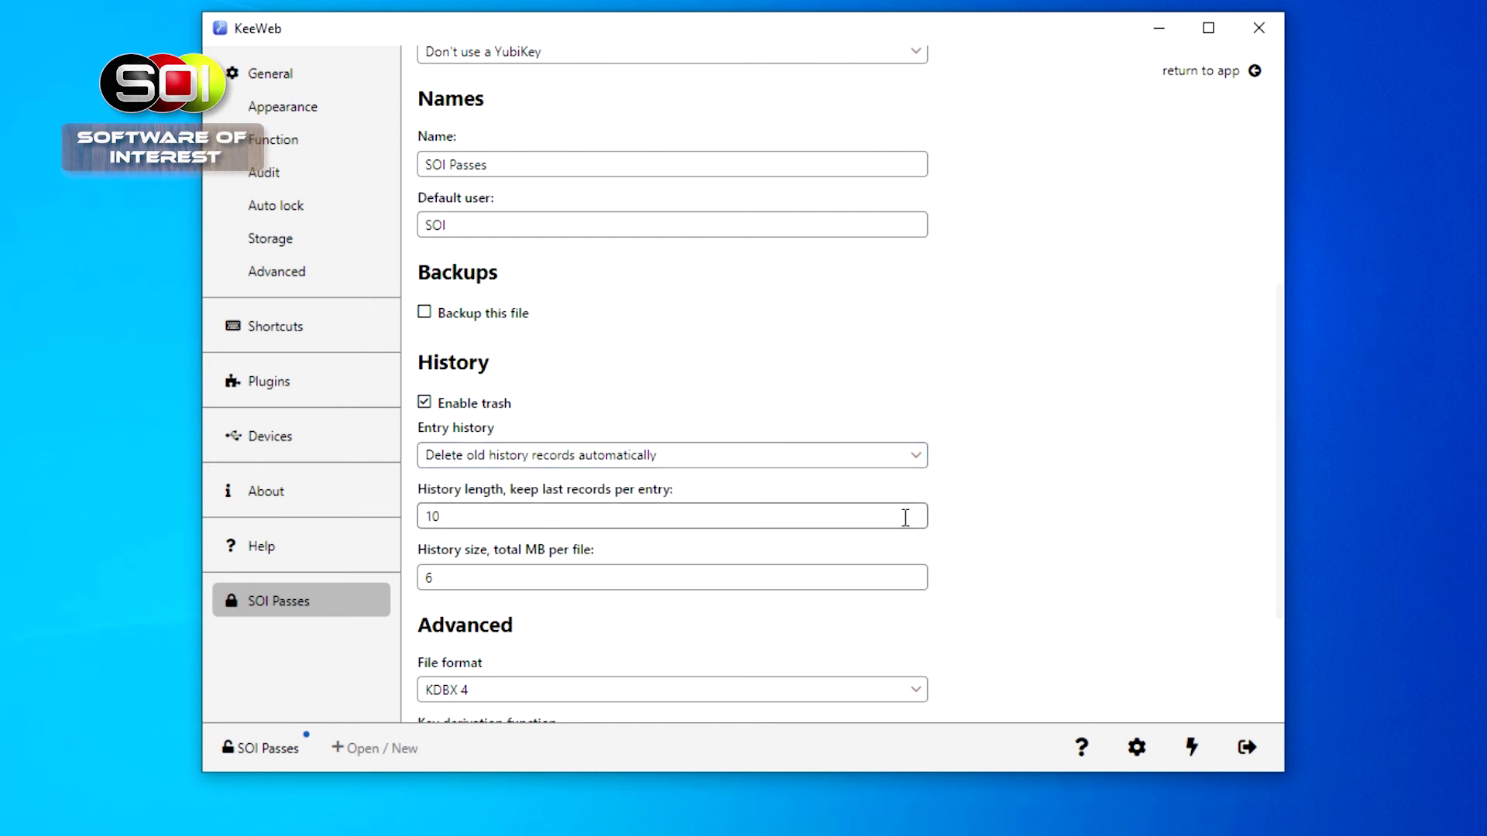
pyautogui.click(425, 313)
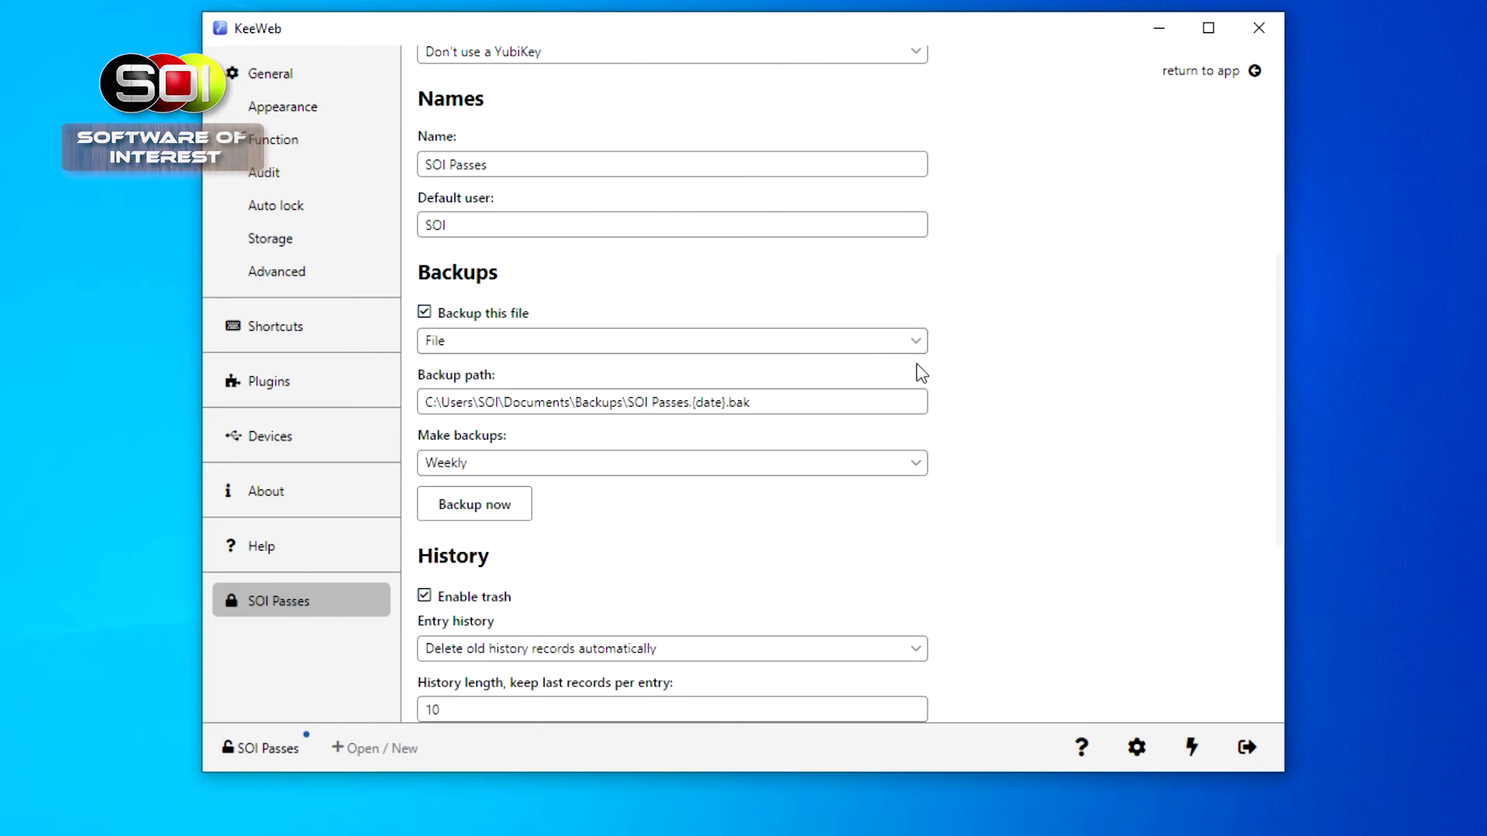
pyautogui.click(914, 464)
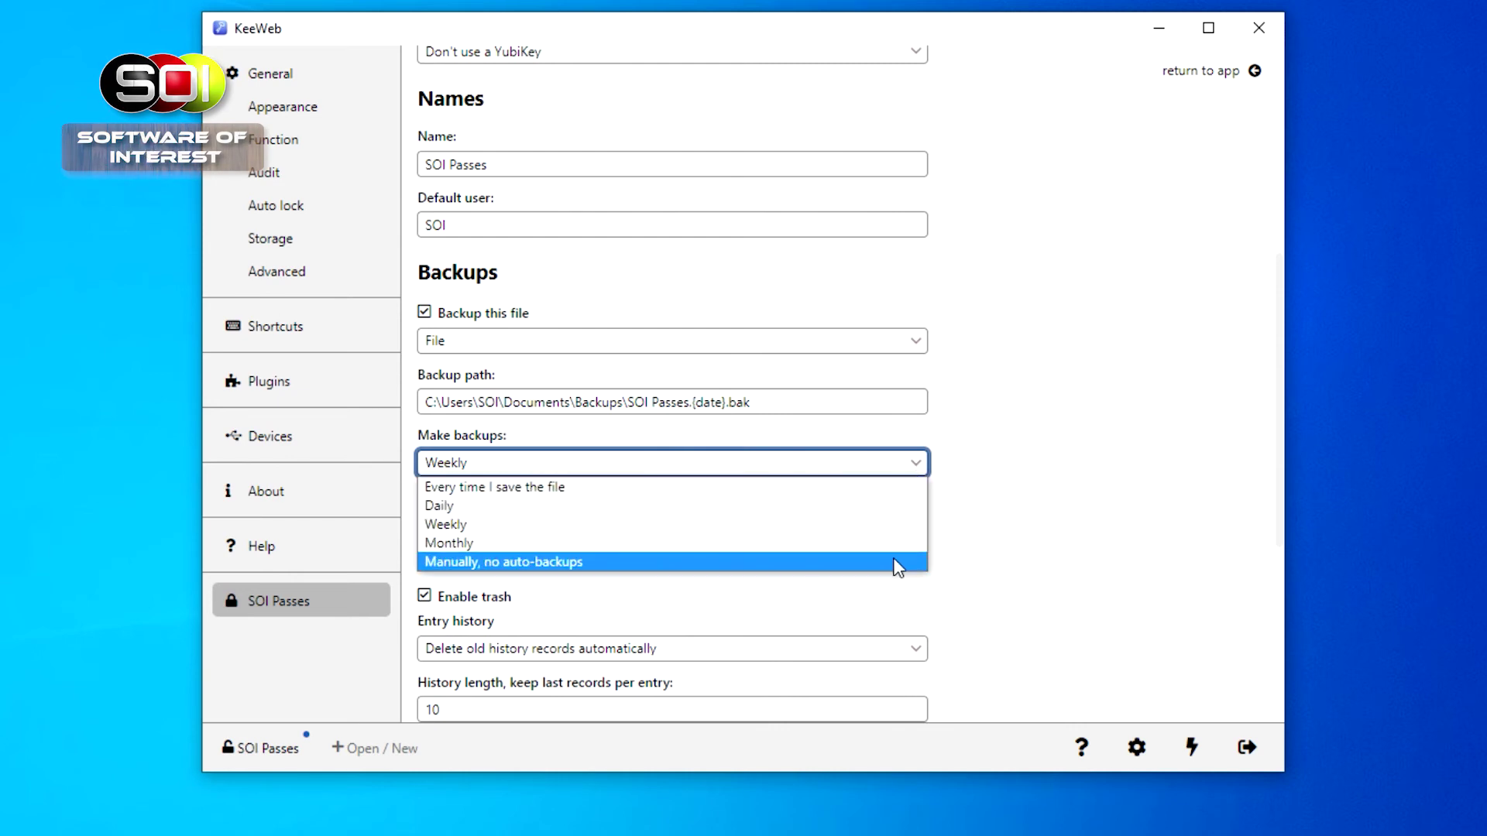
pyautogui.click(998, 442)
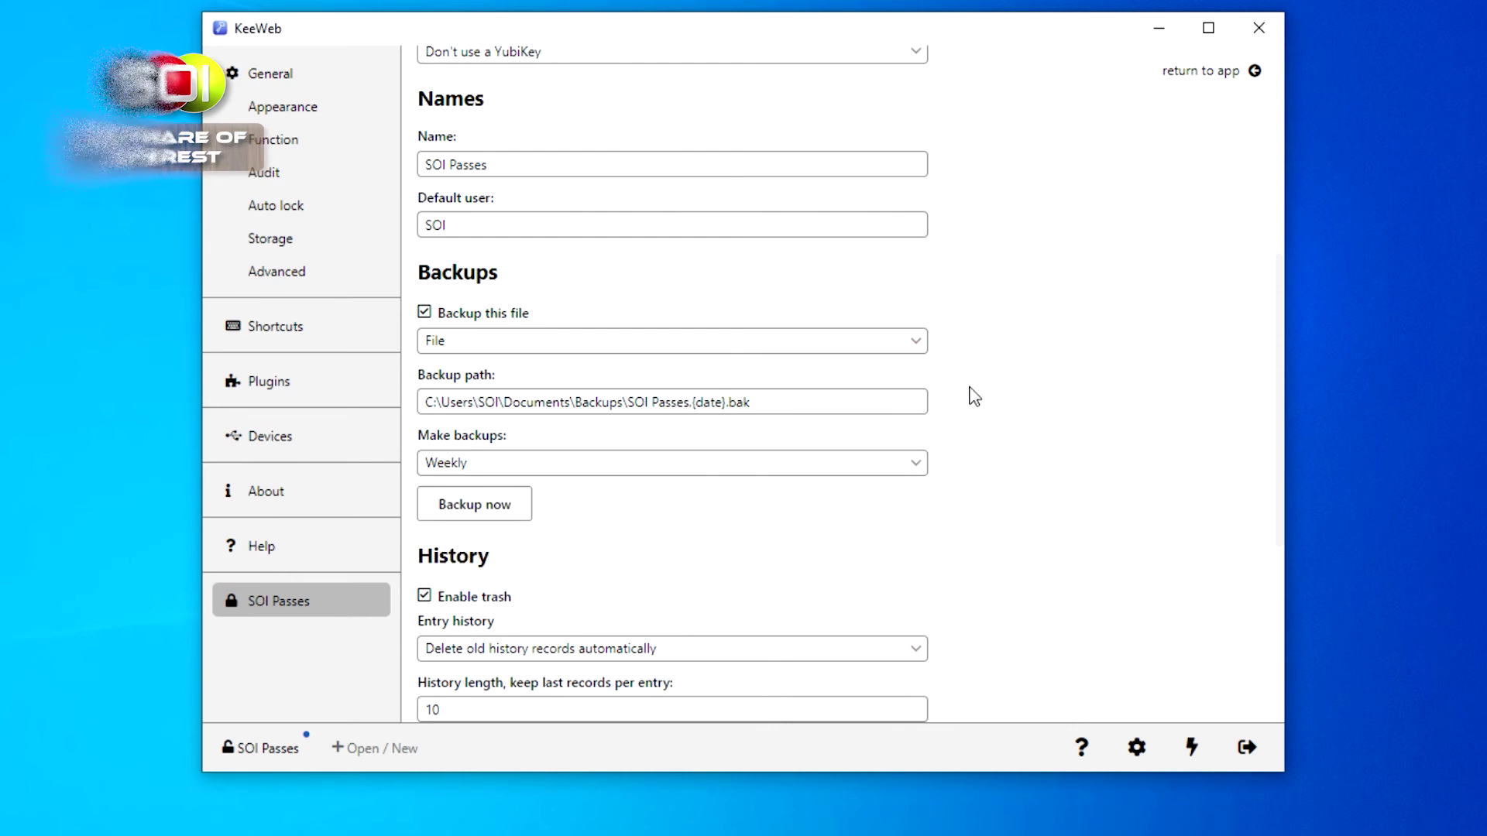
# Step: Leave the database file format at KDBX 4
pyautogui.scroll(-3, 969, 394)
pyautogui.scroll(-2, 974, 397)
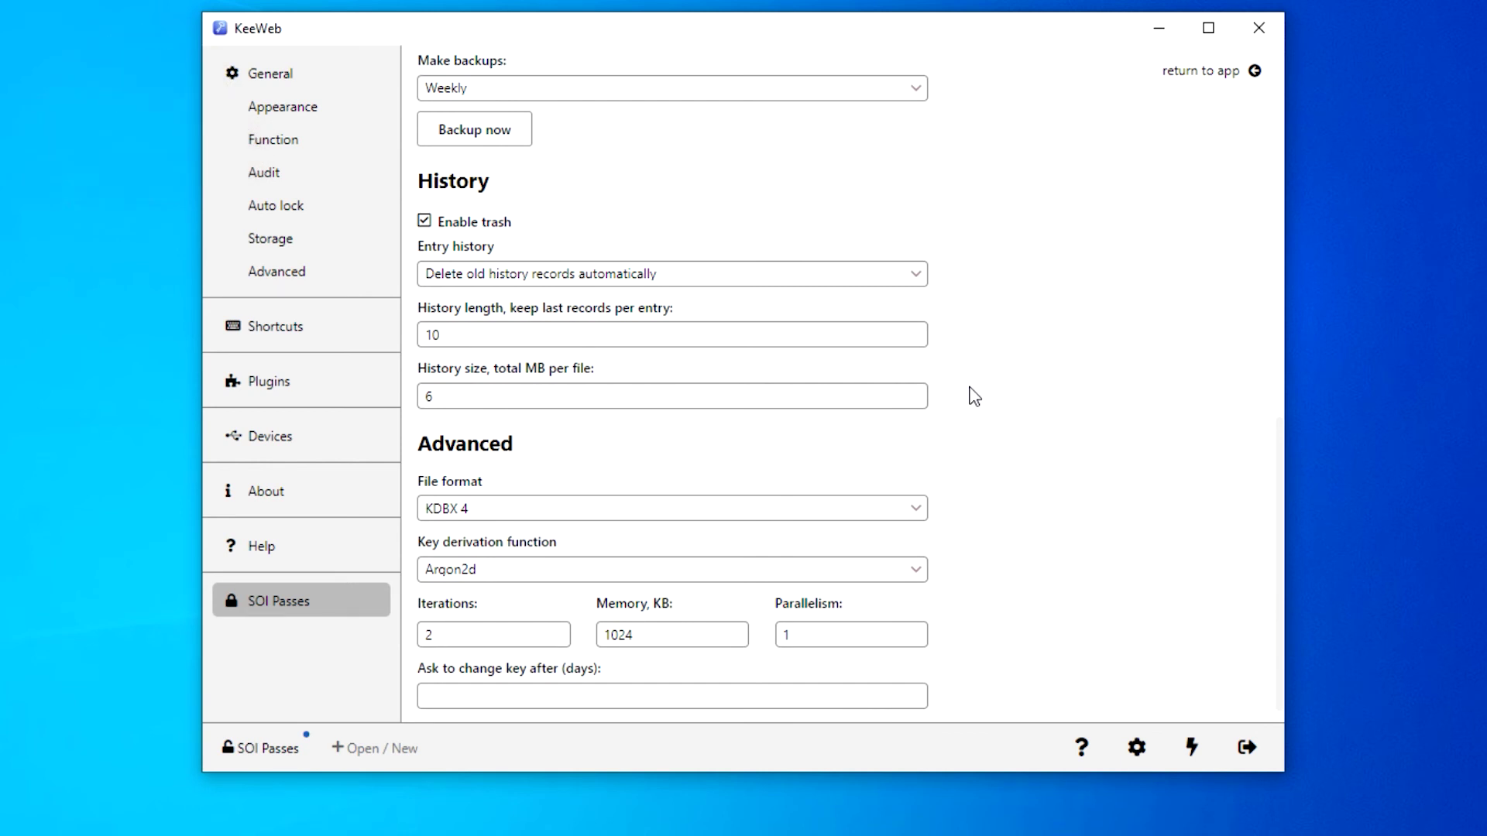
pyautogui.click(920, 511)
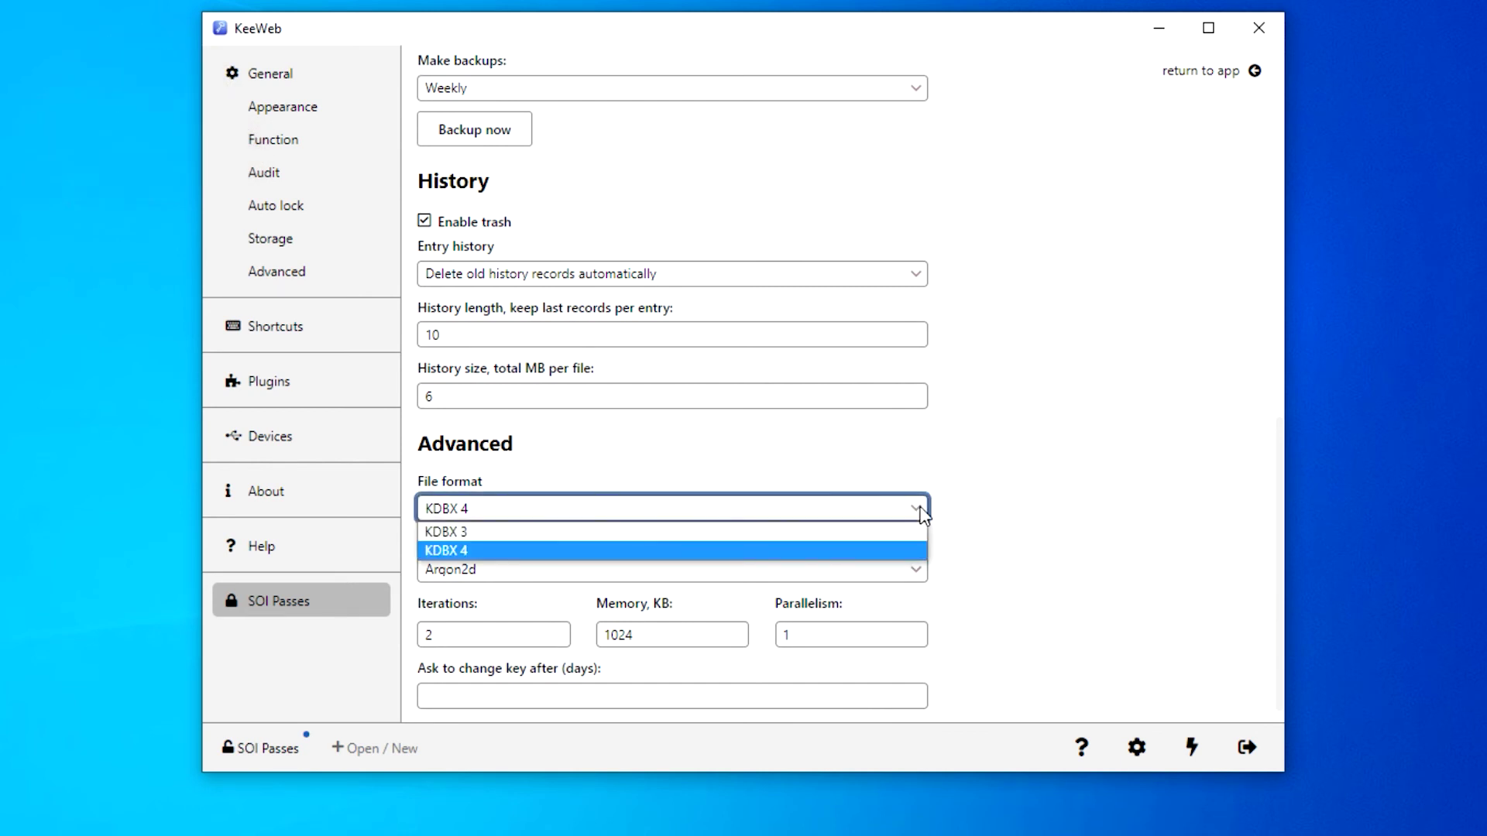
pyautogui.click(920, 511)
pyautogui.click(984, 482)
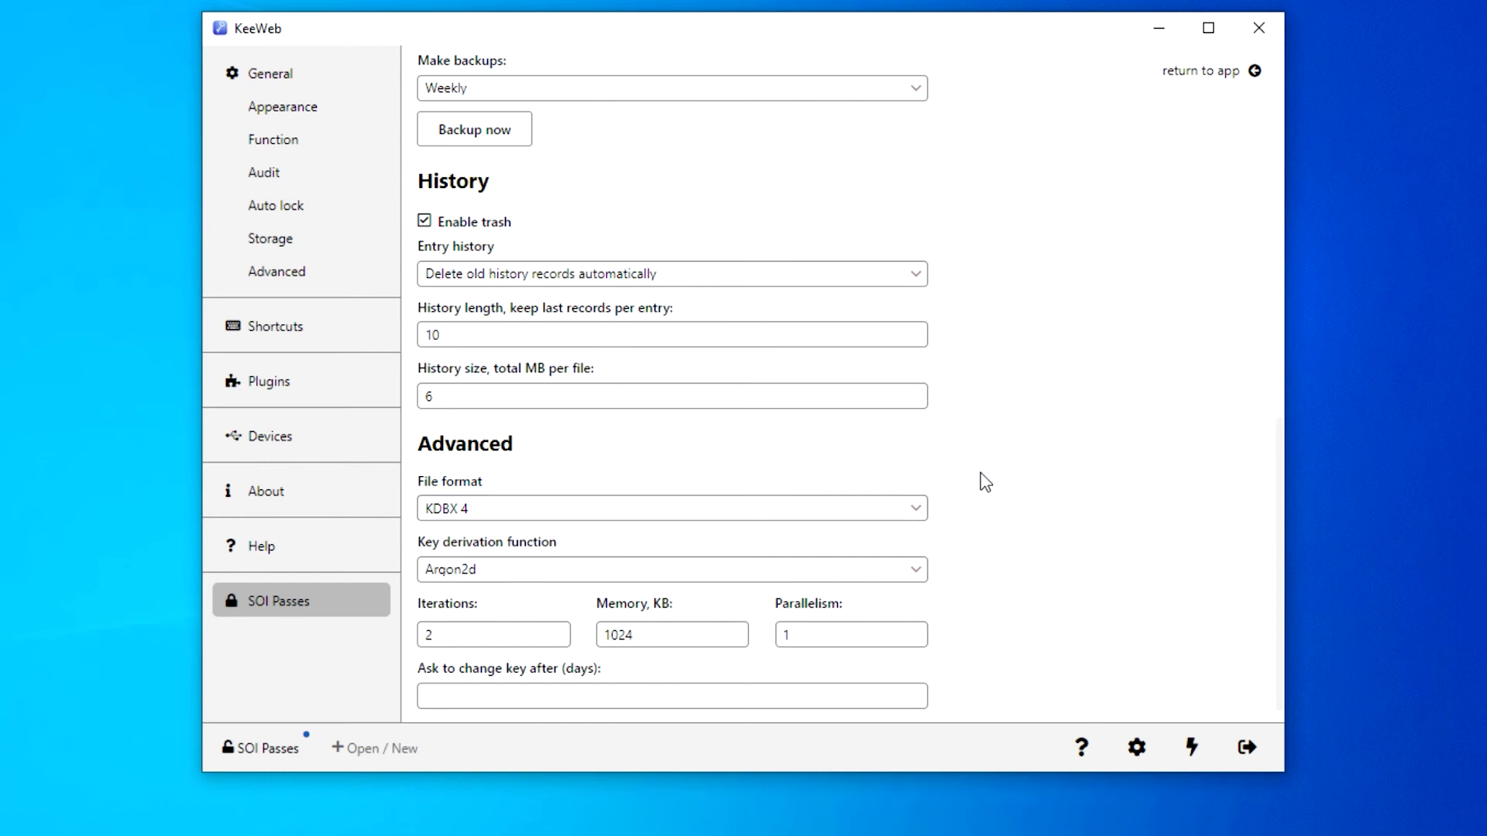
pyautogui.scroll(10, 983, 482)
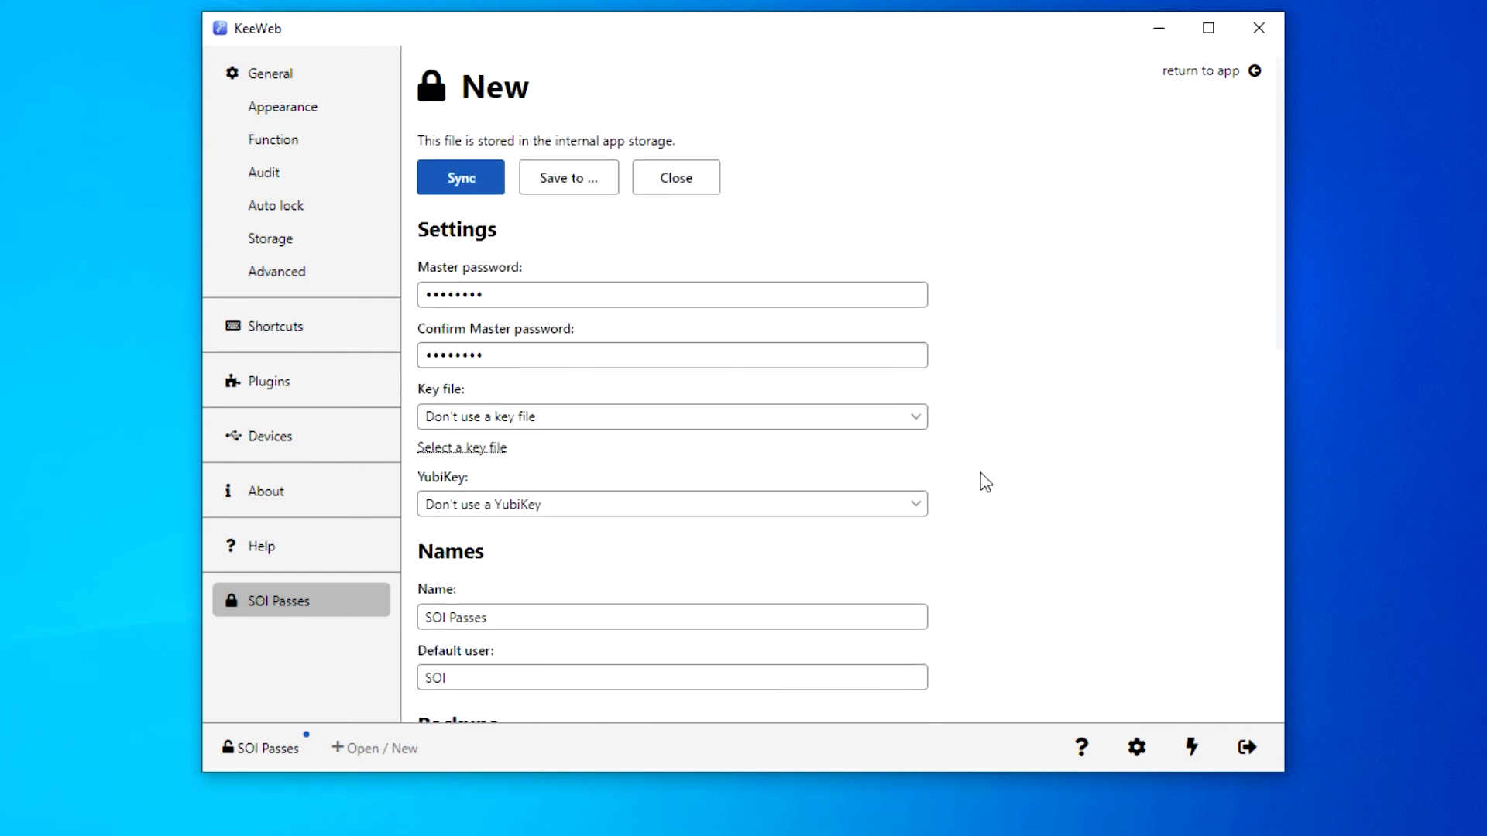
# Step: Save the database as a file named SOI Passes.kdbx in Downloads, then go back to its empty entry list
pyautogui.click(556, 182)
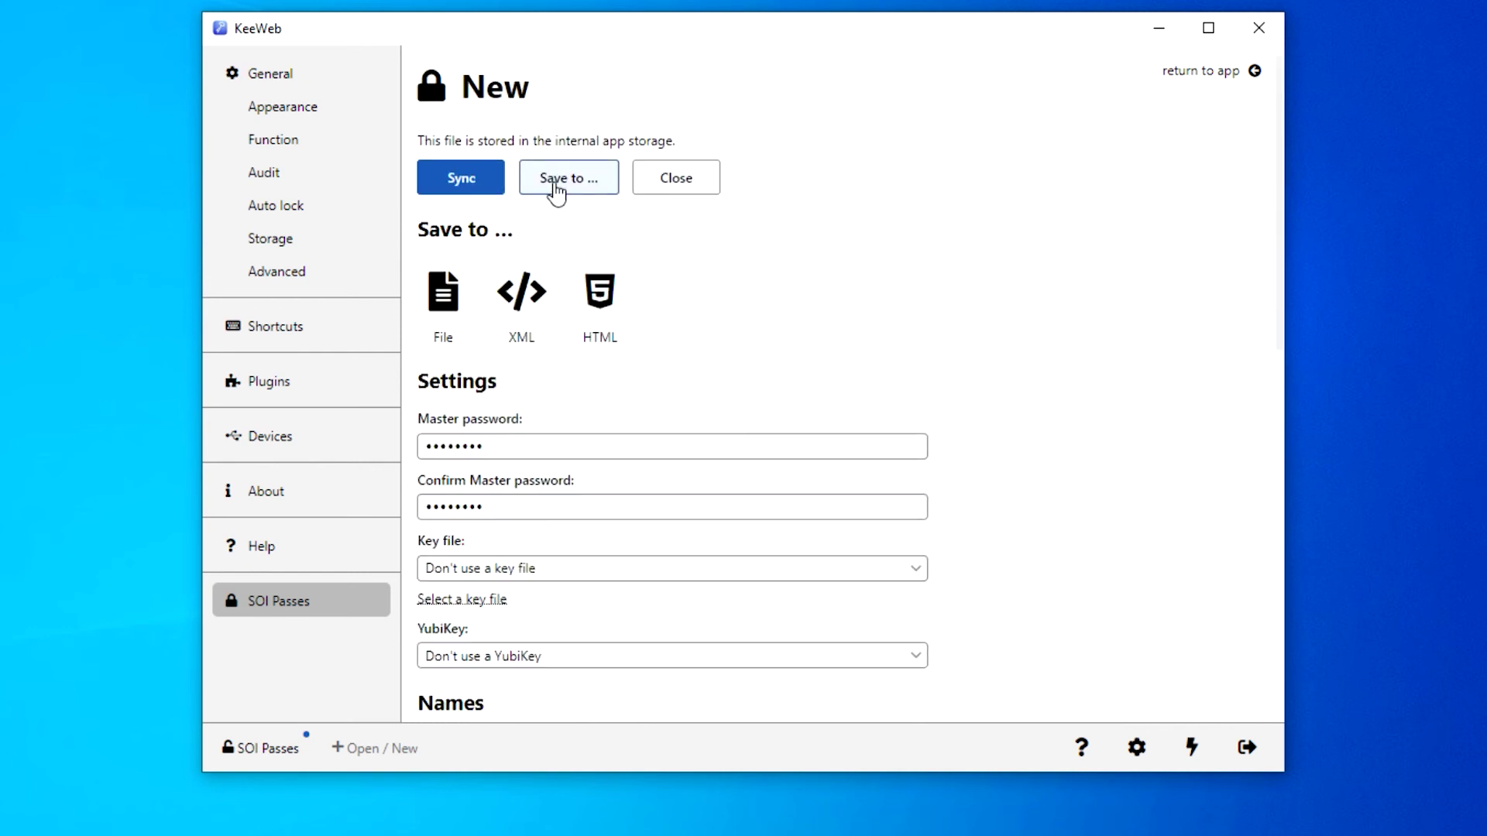
pyautogui.click(444, 299)
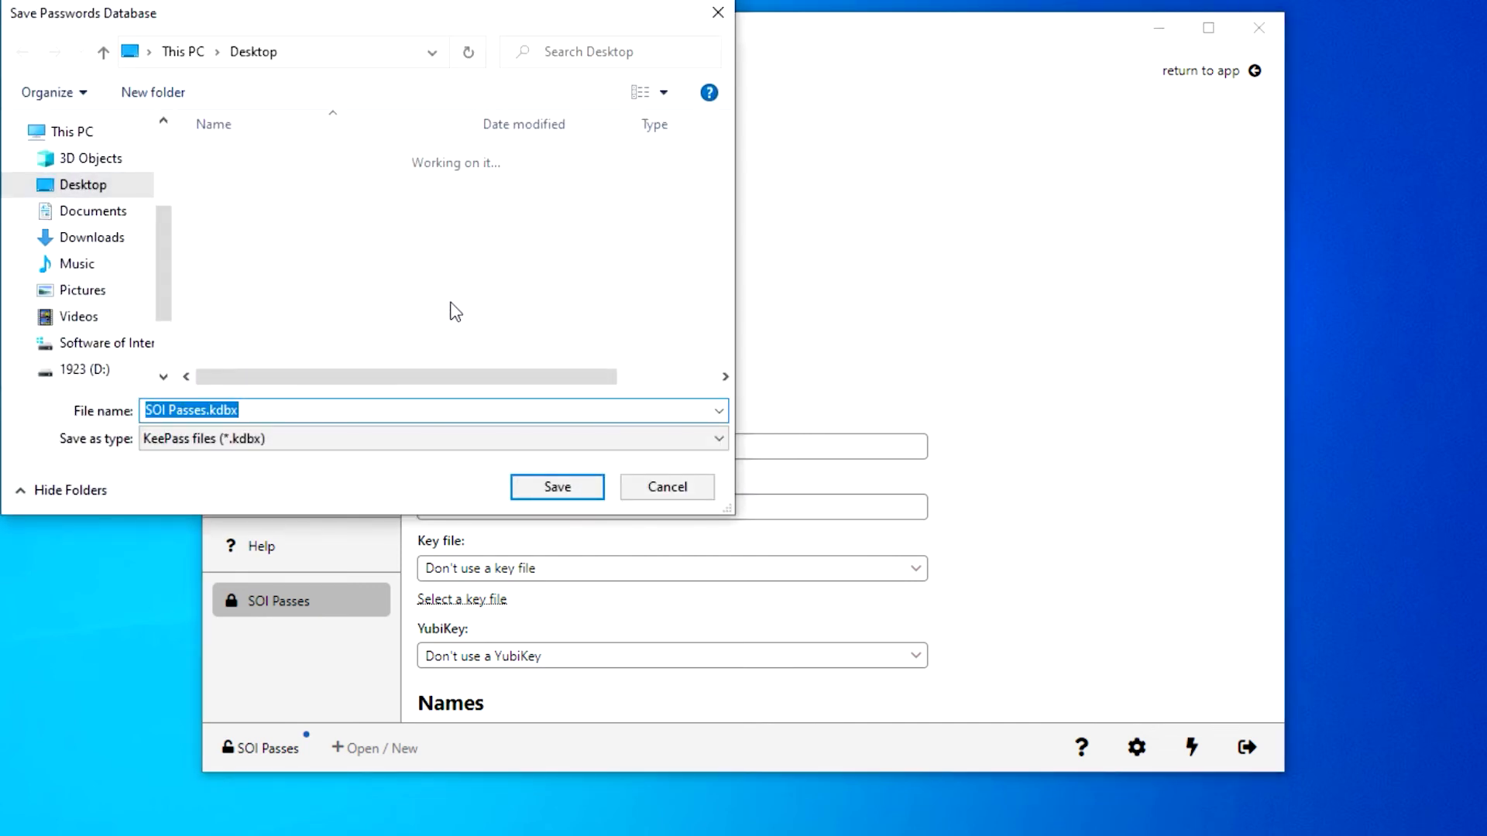
pyautogui.click(99, 238)
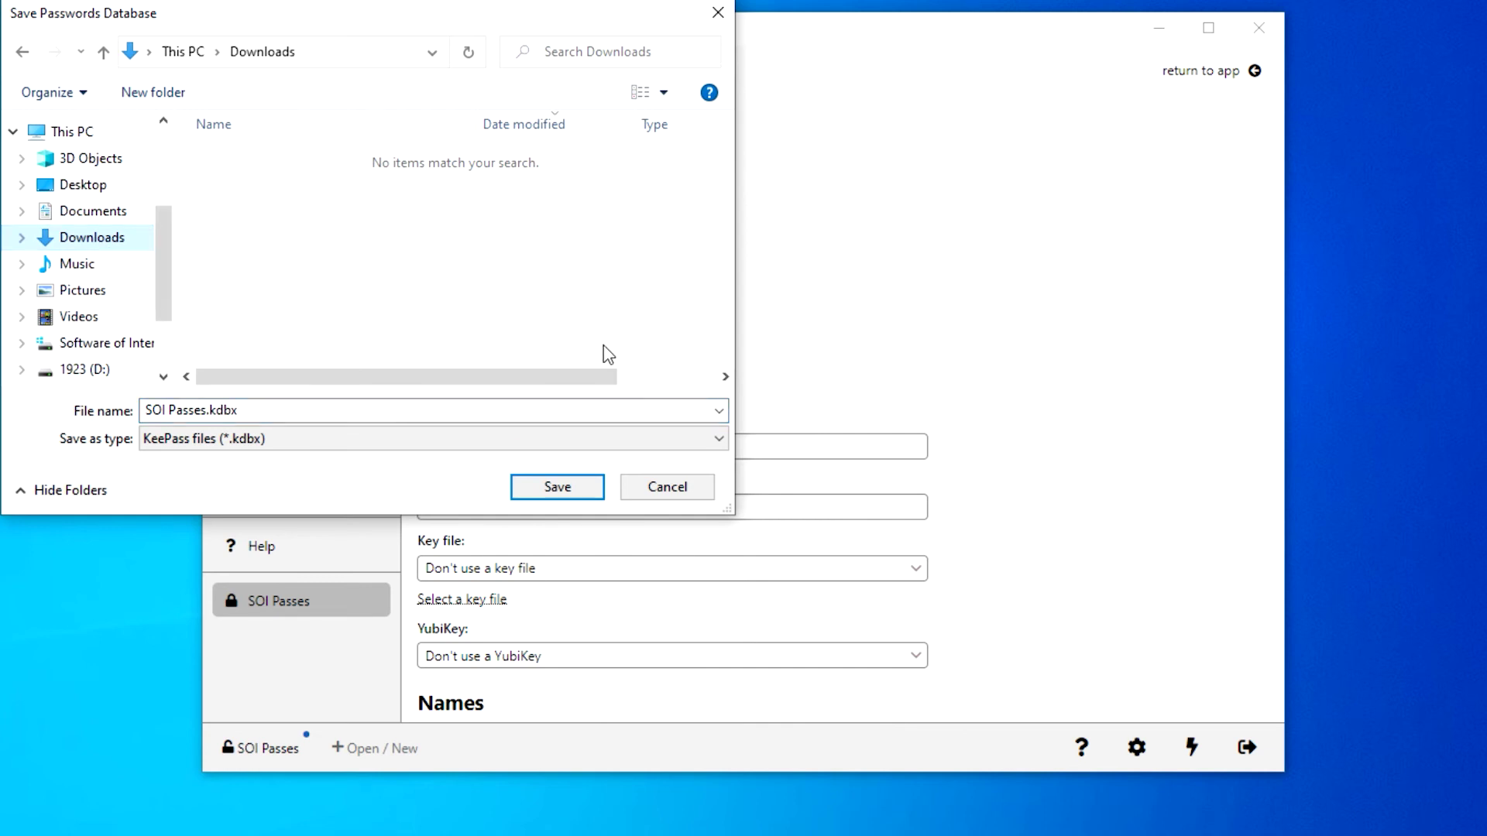
pyautogui.click(573, 489)
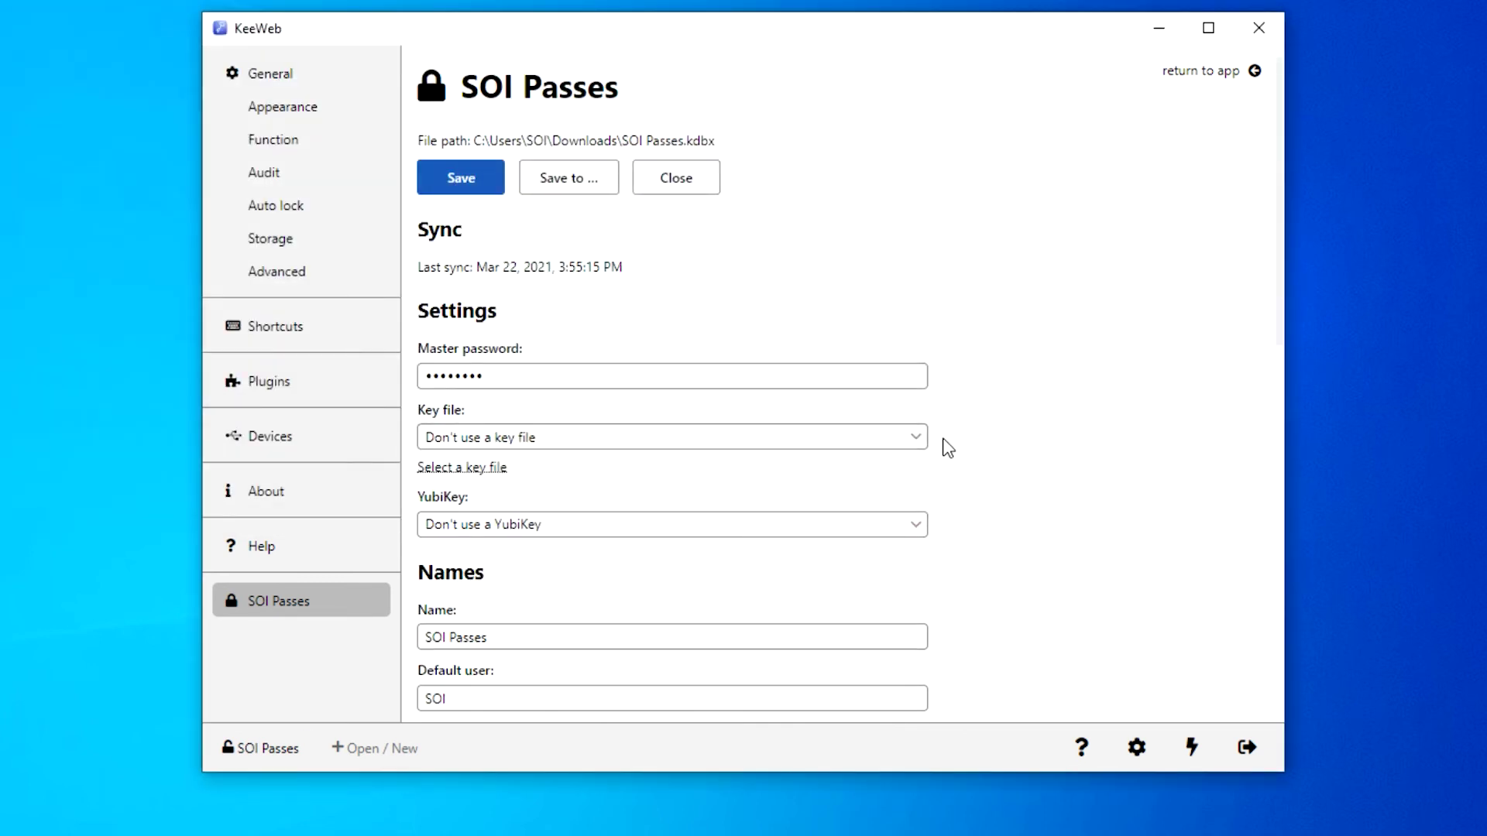
pyautogui.click(1228, 72)
pyautogui.click(480, 72)
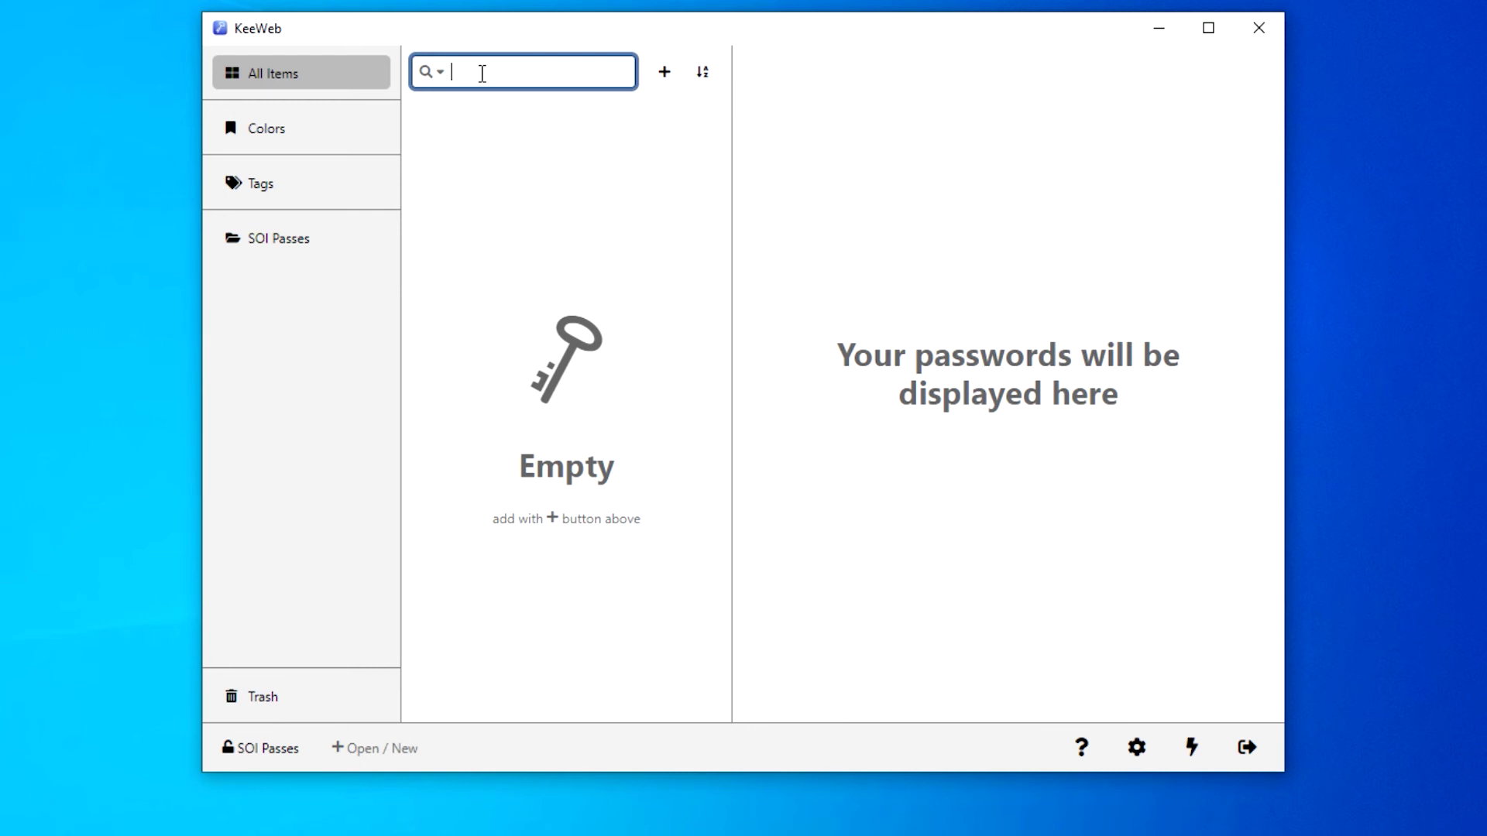
# Step: Add a new password entry titled 'Gmail', correcting the typo in the title
pyautogui.click(668, 88)
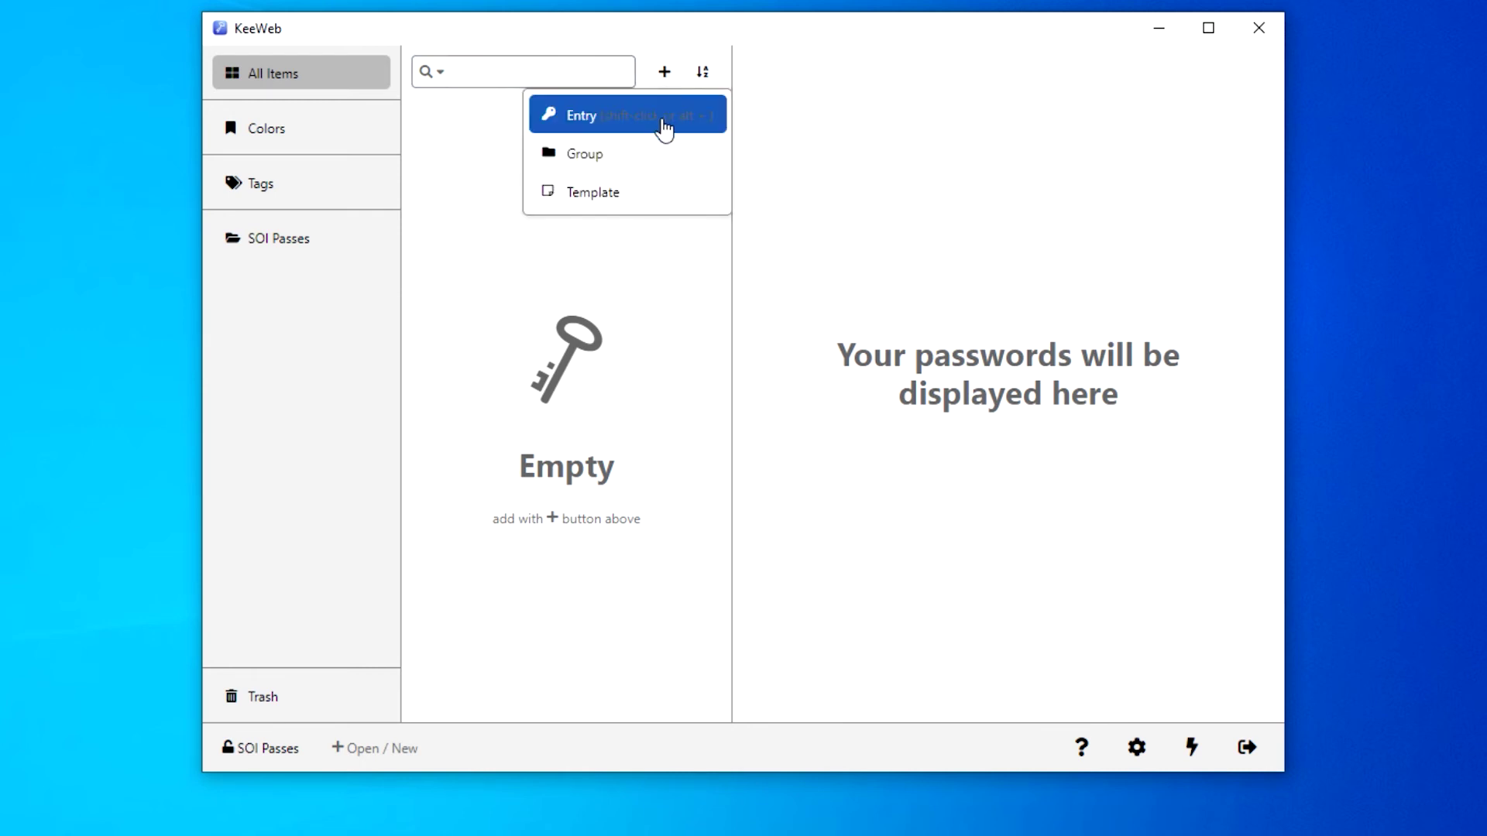
pyautogui.click(664, 124)
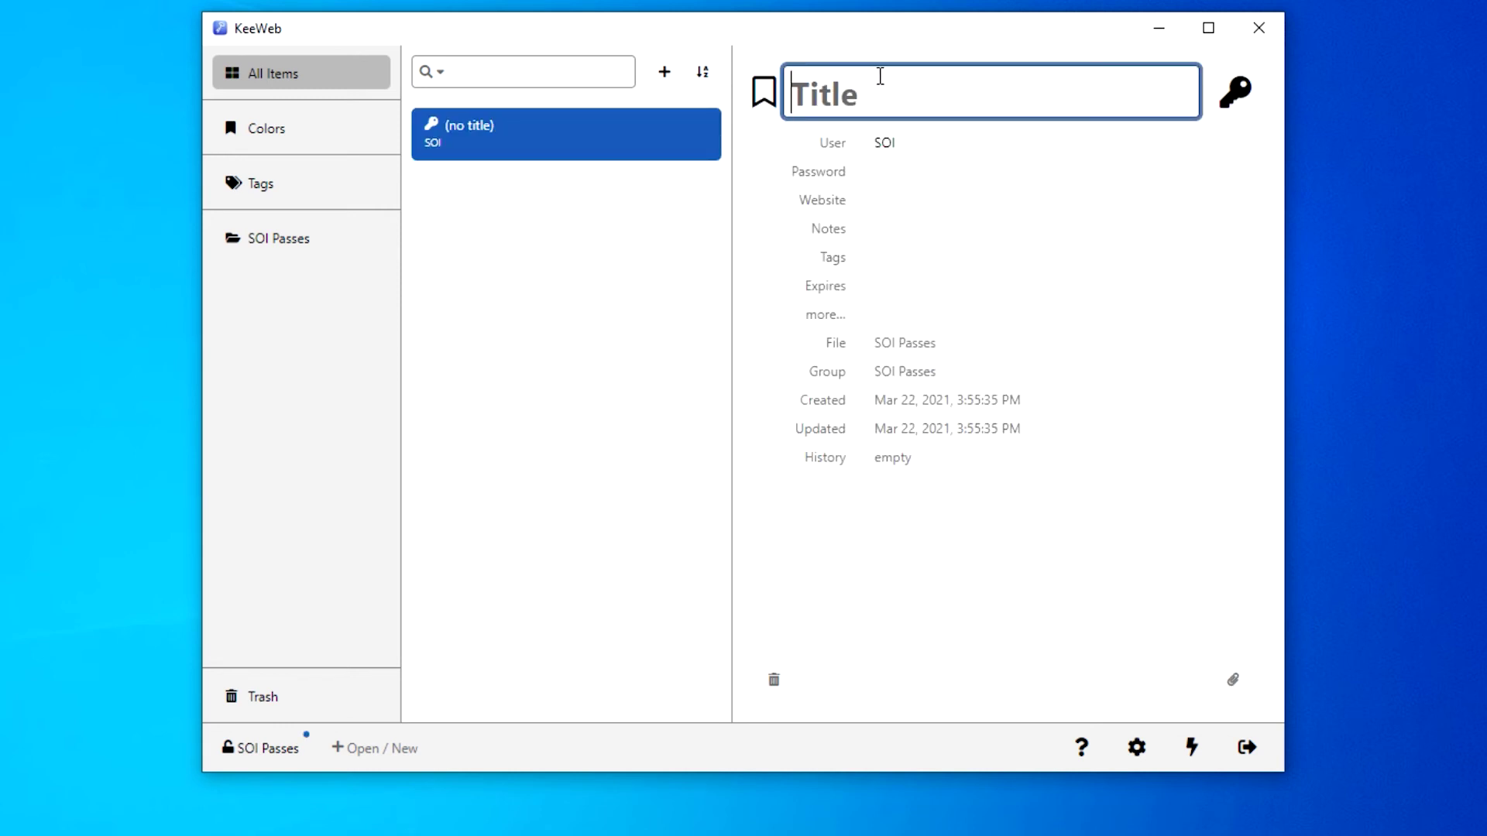
pyautogui.write('Gmaşl')
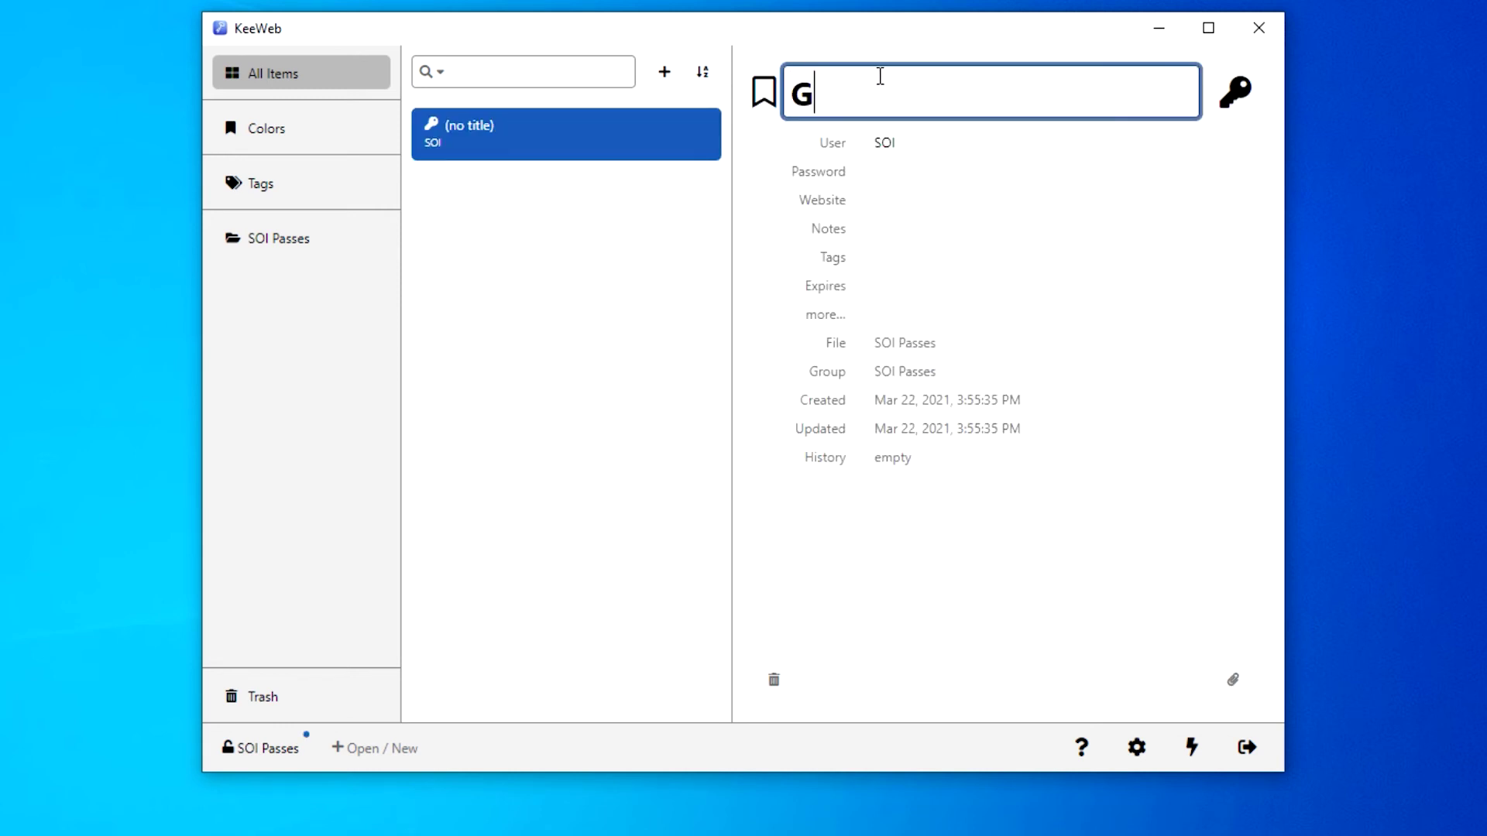
pyautogui.press('BackSpace')
pyautogui.press('BackSpace')
pyautogui.write('il')
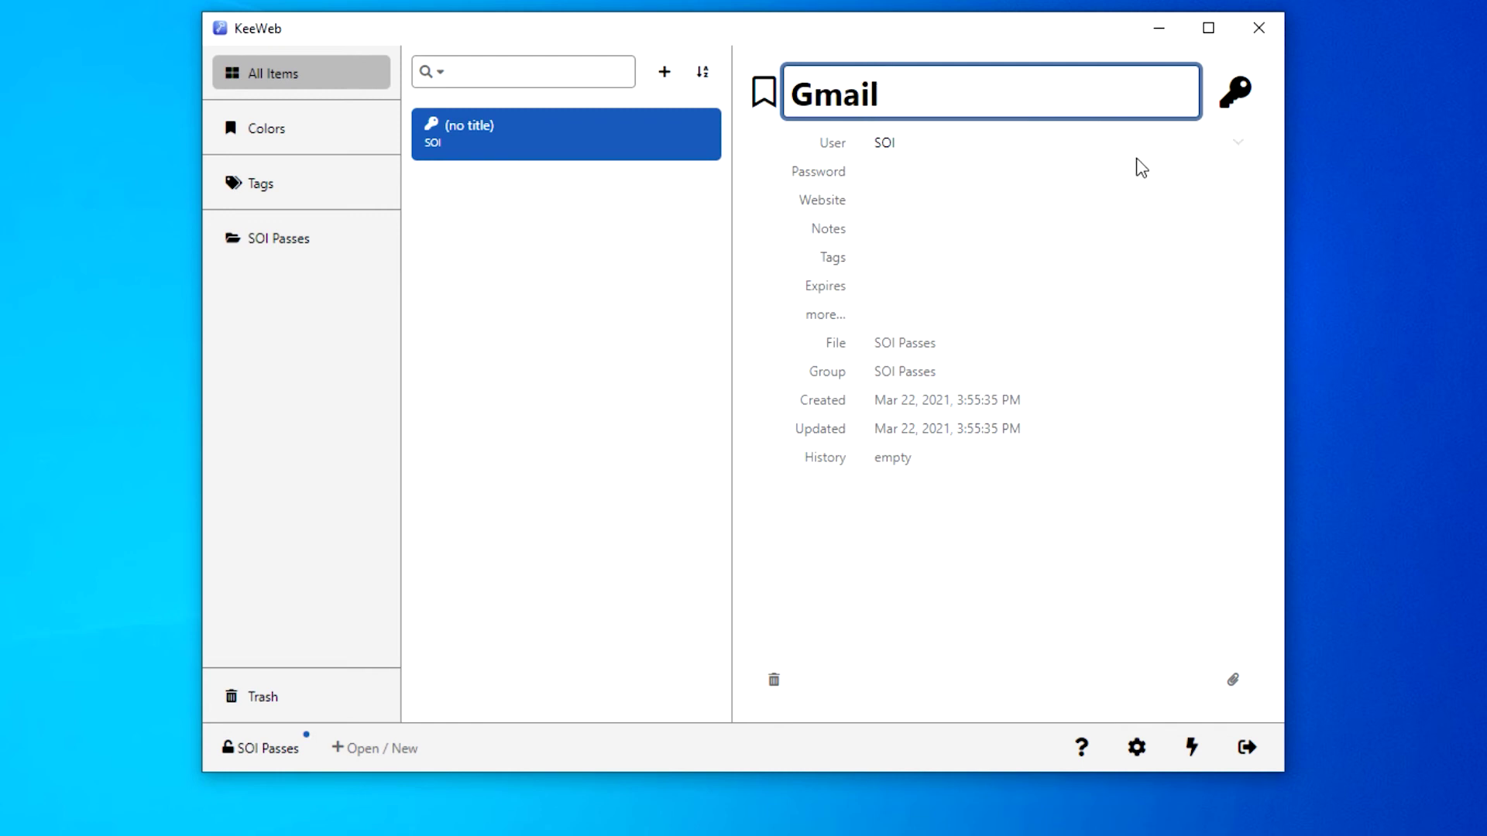
# Step: Replace the entry's SOI user name with the account's Gmail address
pyautogui.click(1203, 144)
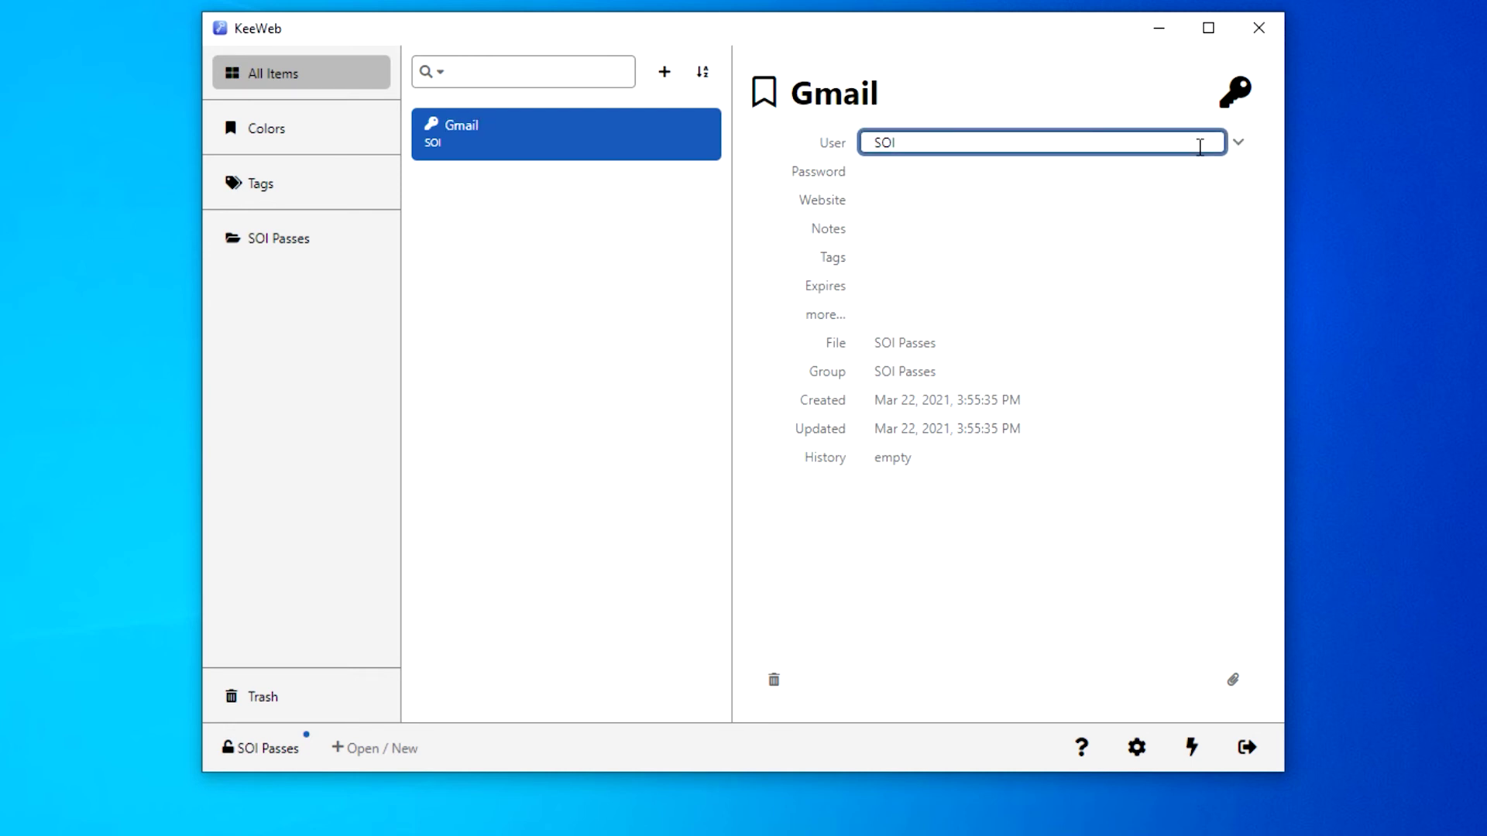
pyautogui.moveTo(1200, 146); pyautogui.dragTo(861, 167)
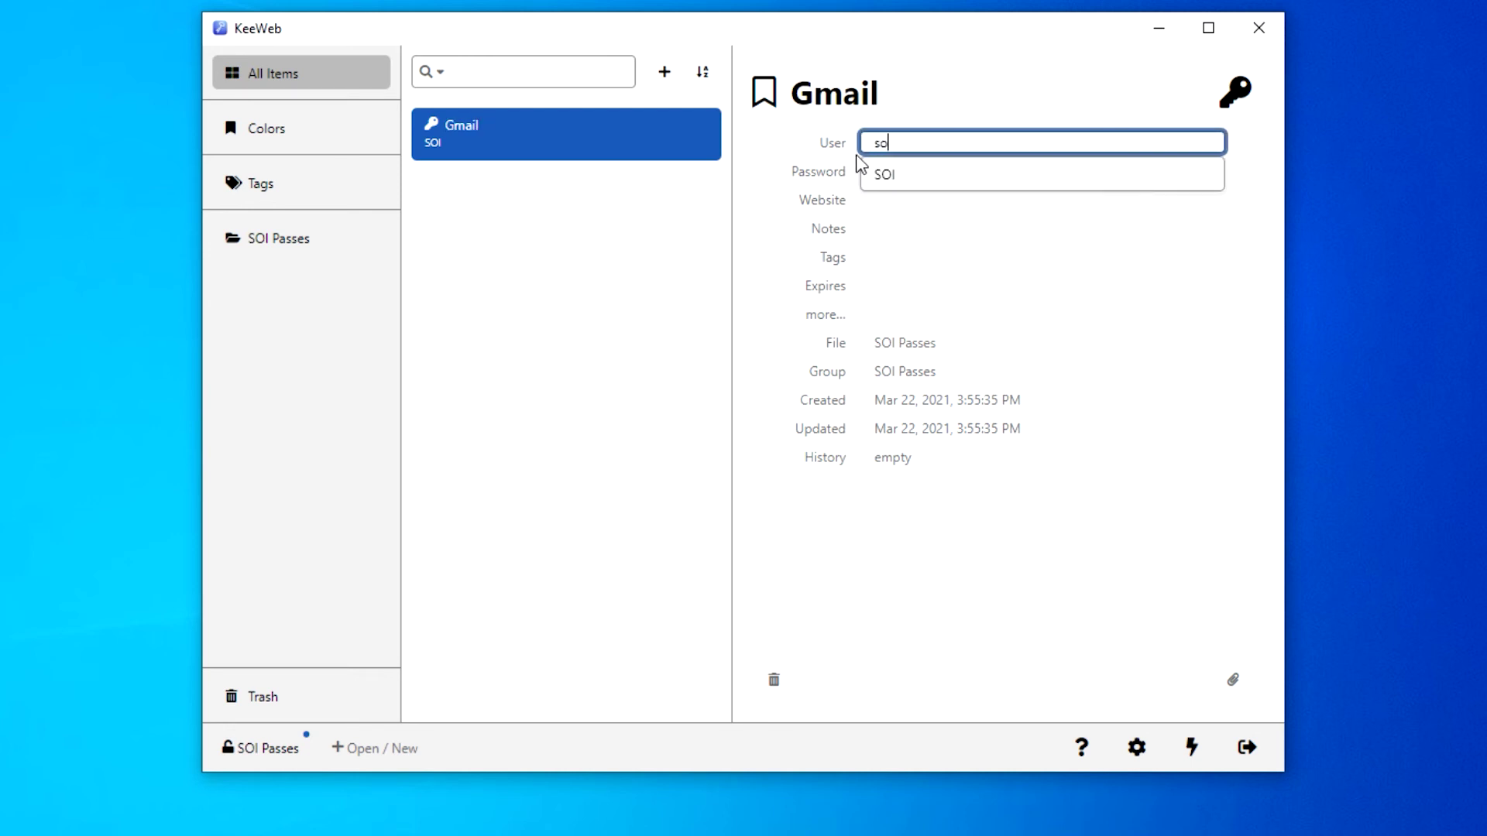
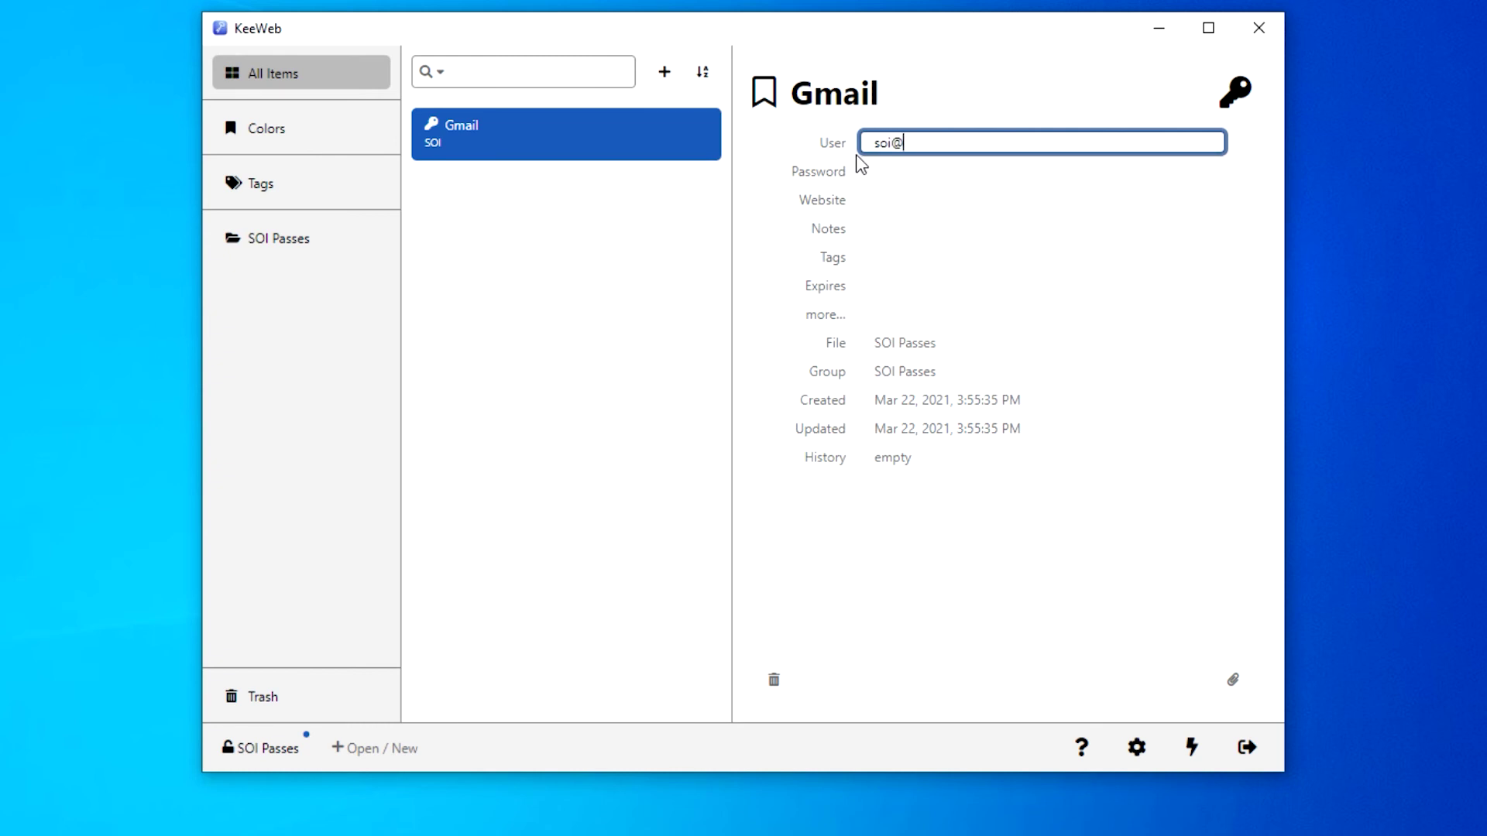
pyautogui.click(931, 175)
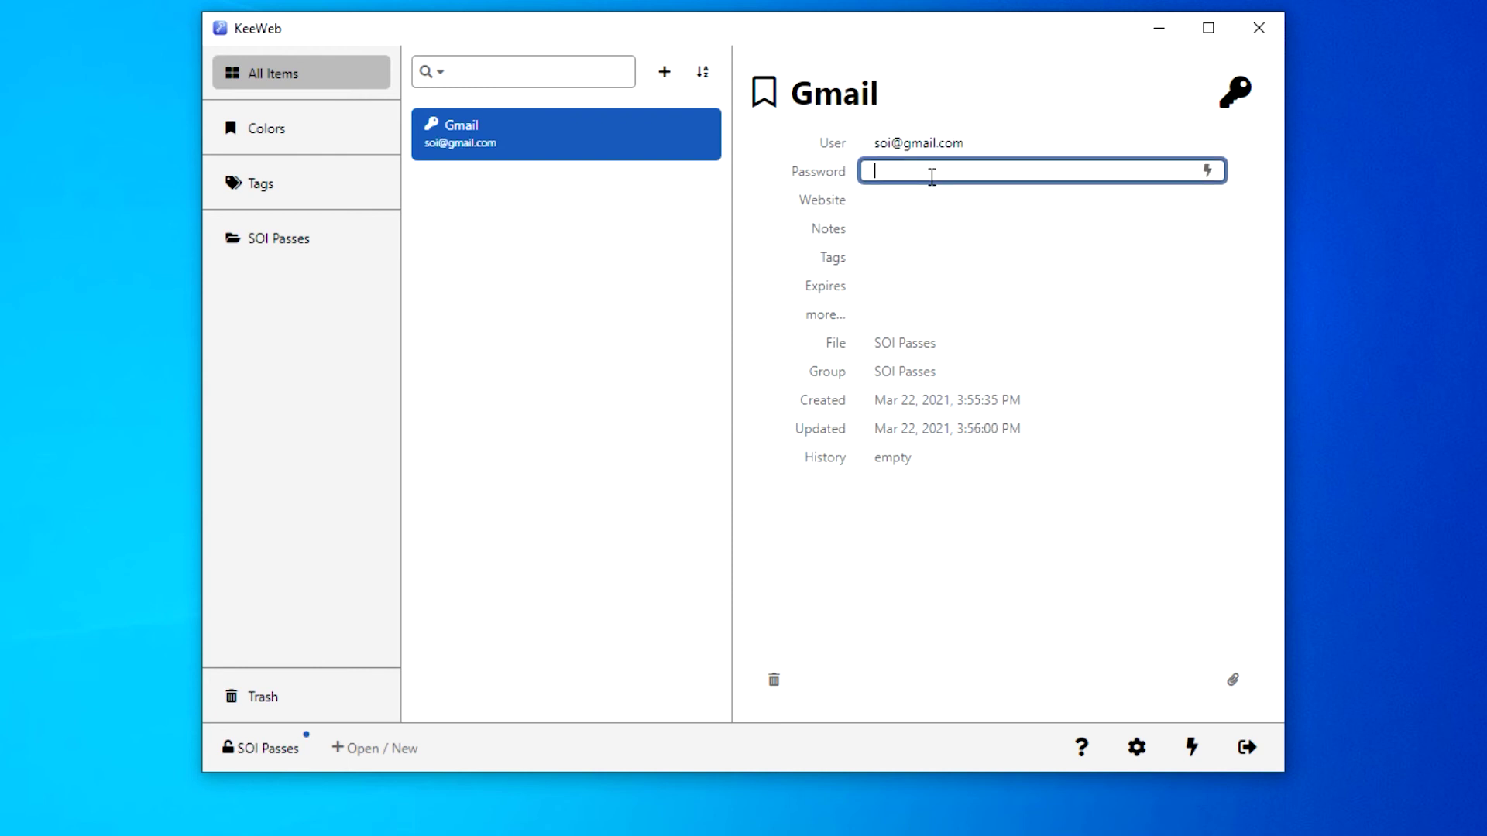
# Step: In the password generator, try symbol, bracket, extended and look-alike character sets and different lengths
pyautogui.click(1207, 171)
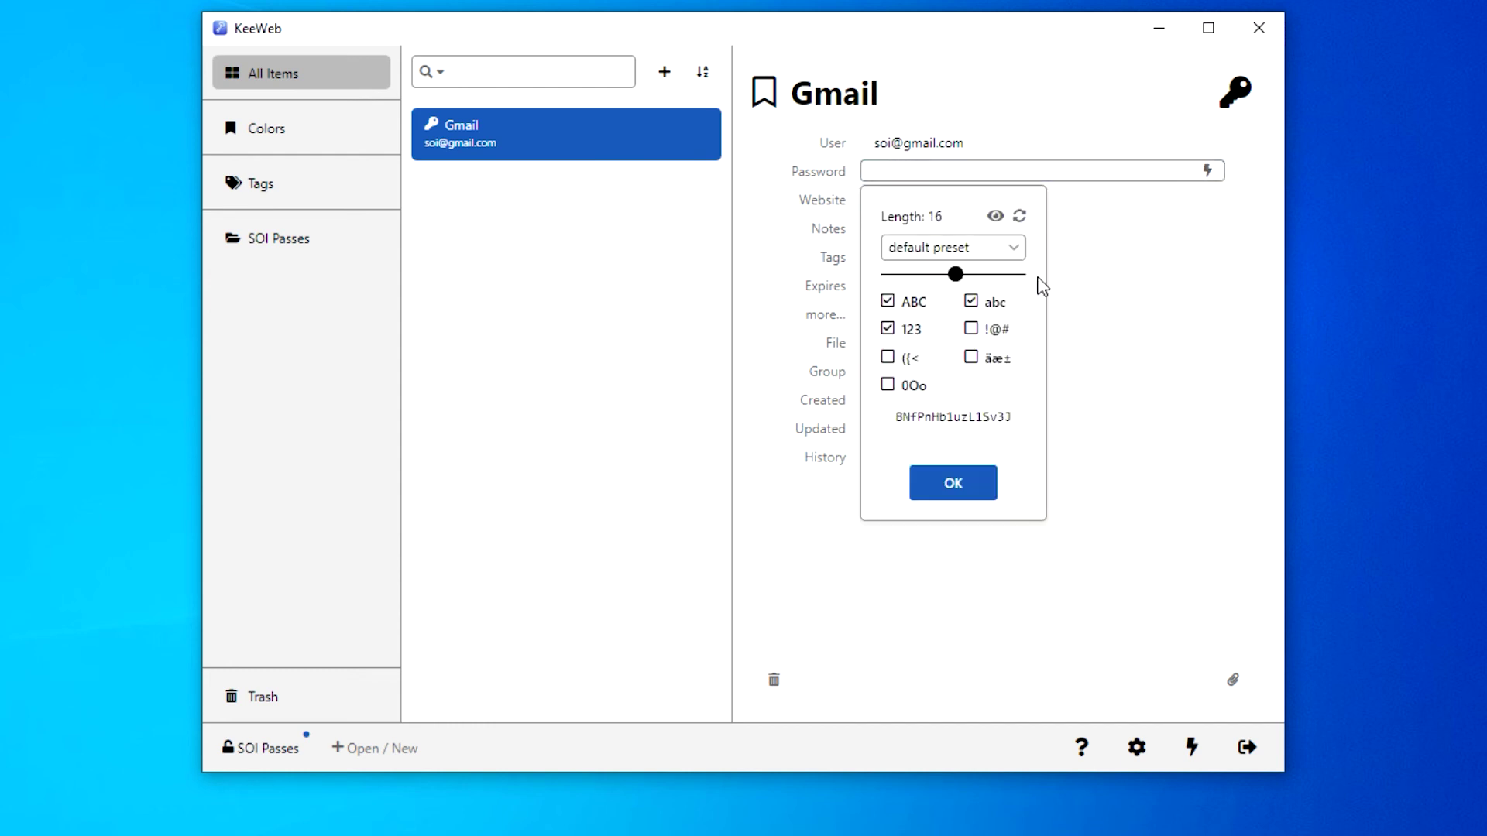
pyautogui.click(972, 330)
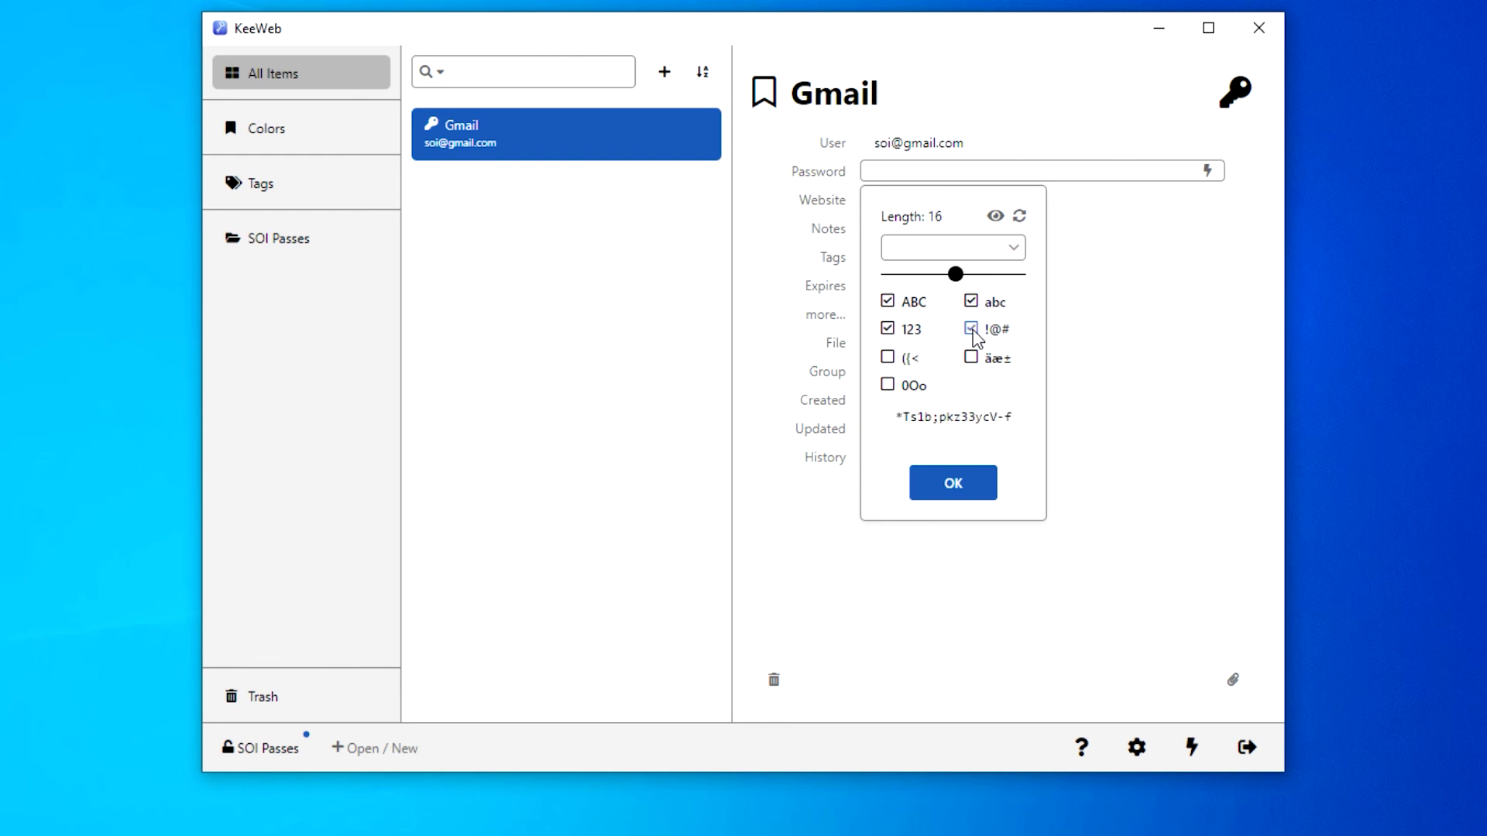
pyautogui.click(971, 358)
pyautogui.click(888, 358)
pyautogui.click(887, 385)
pyautogui.click(960, 281)
pyautogui.moveTo(959, 282)
pyautogui.mouseDown()
pyautogui.moveTo(925, 281)
pyautogui.moveTo(962, 282)
pyautogui.mouseUp()
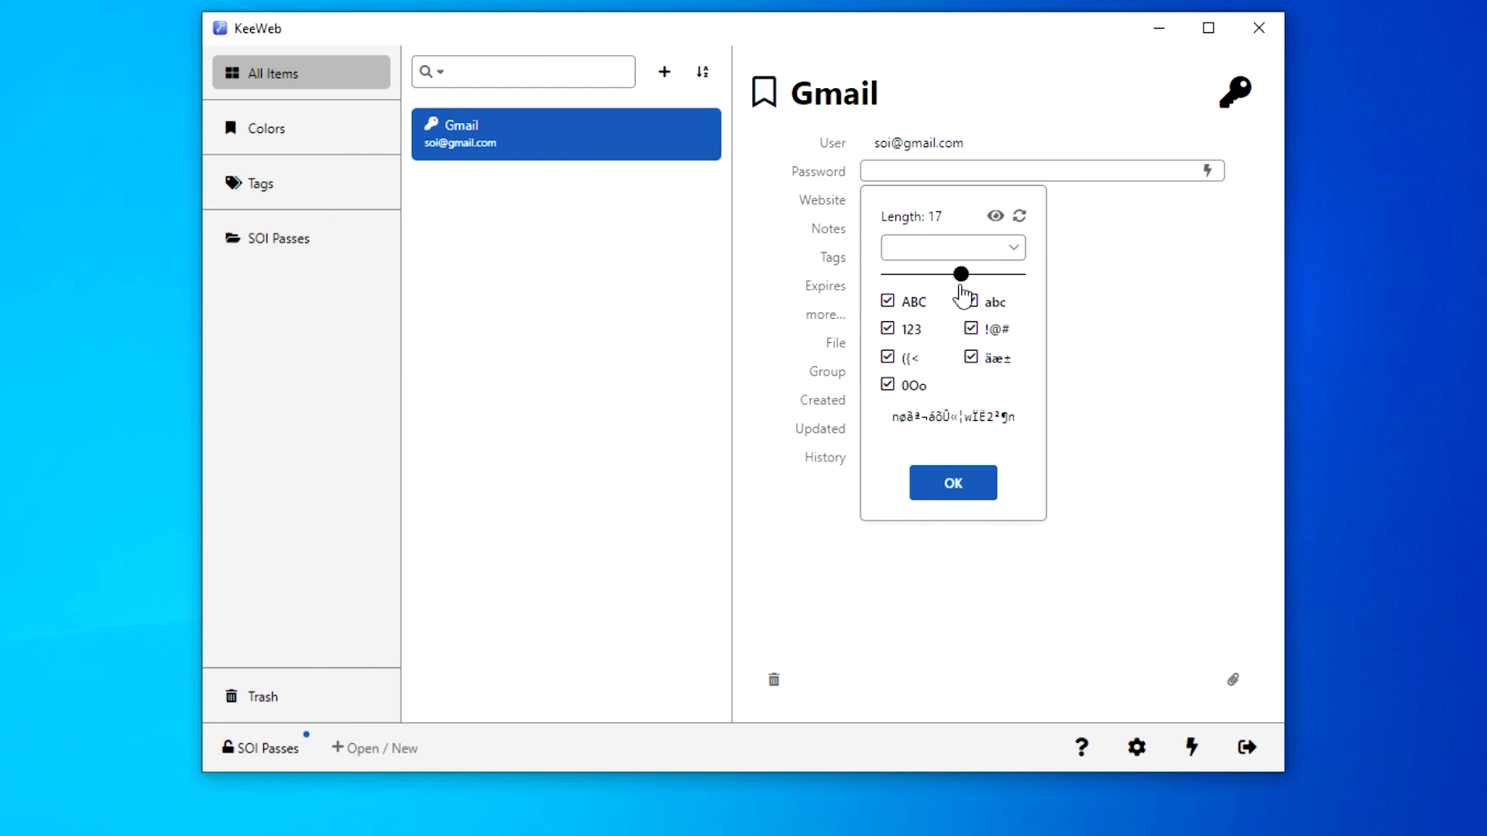
pyautogui.click(971, 329)
pyautogui.click(971, 359)
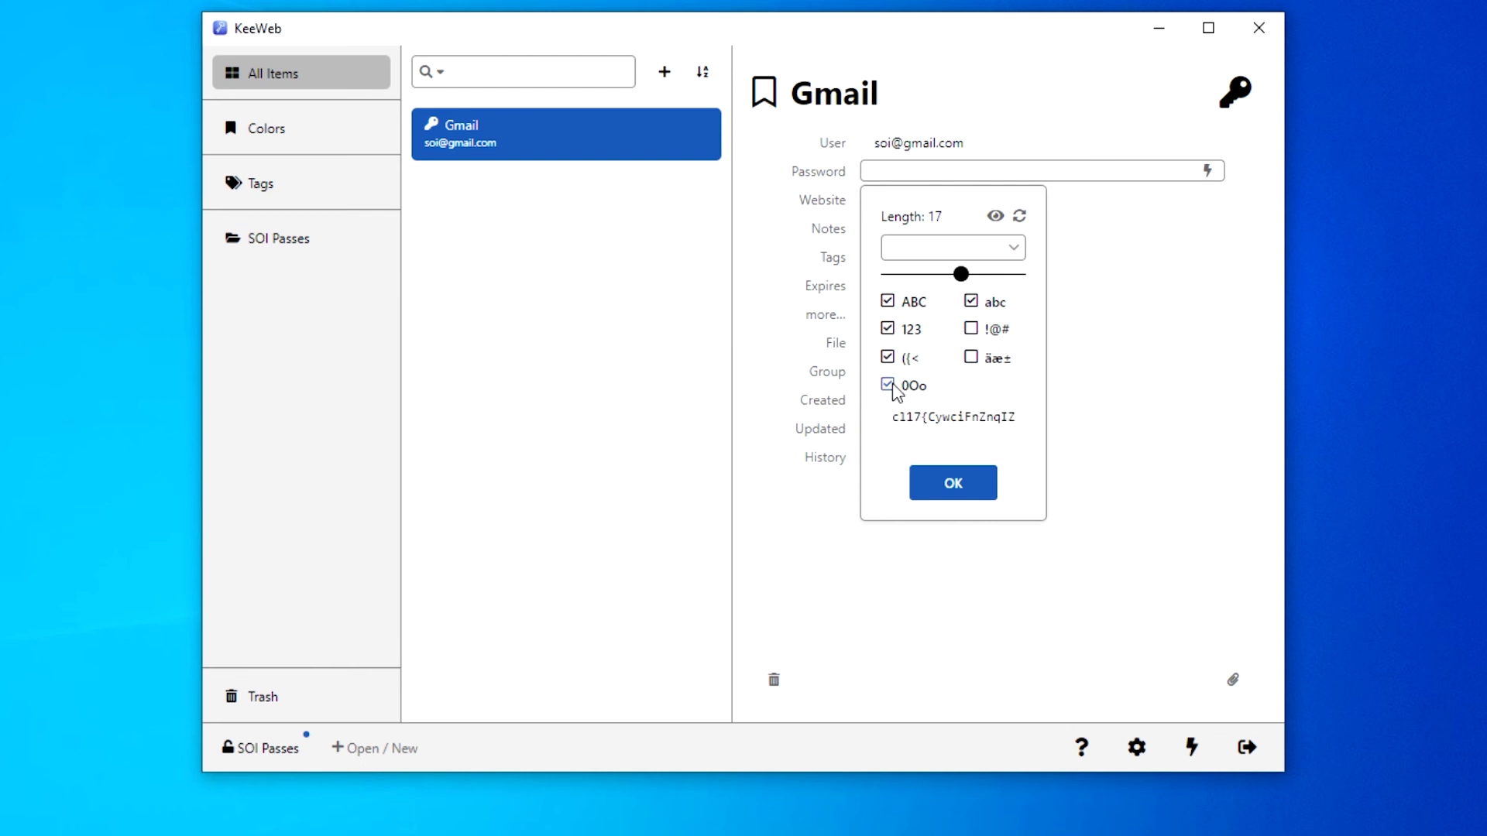
pyautogui.click(888, 357)
# Step: Try the pronounceable preset at 16 characters and the long preset at 28 characters
pyautogui.click(995, 260)
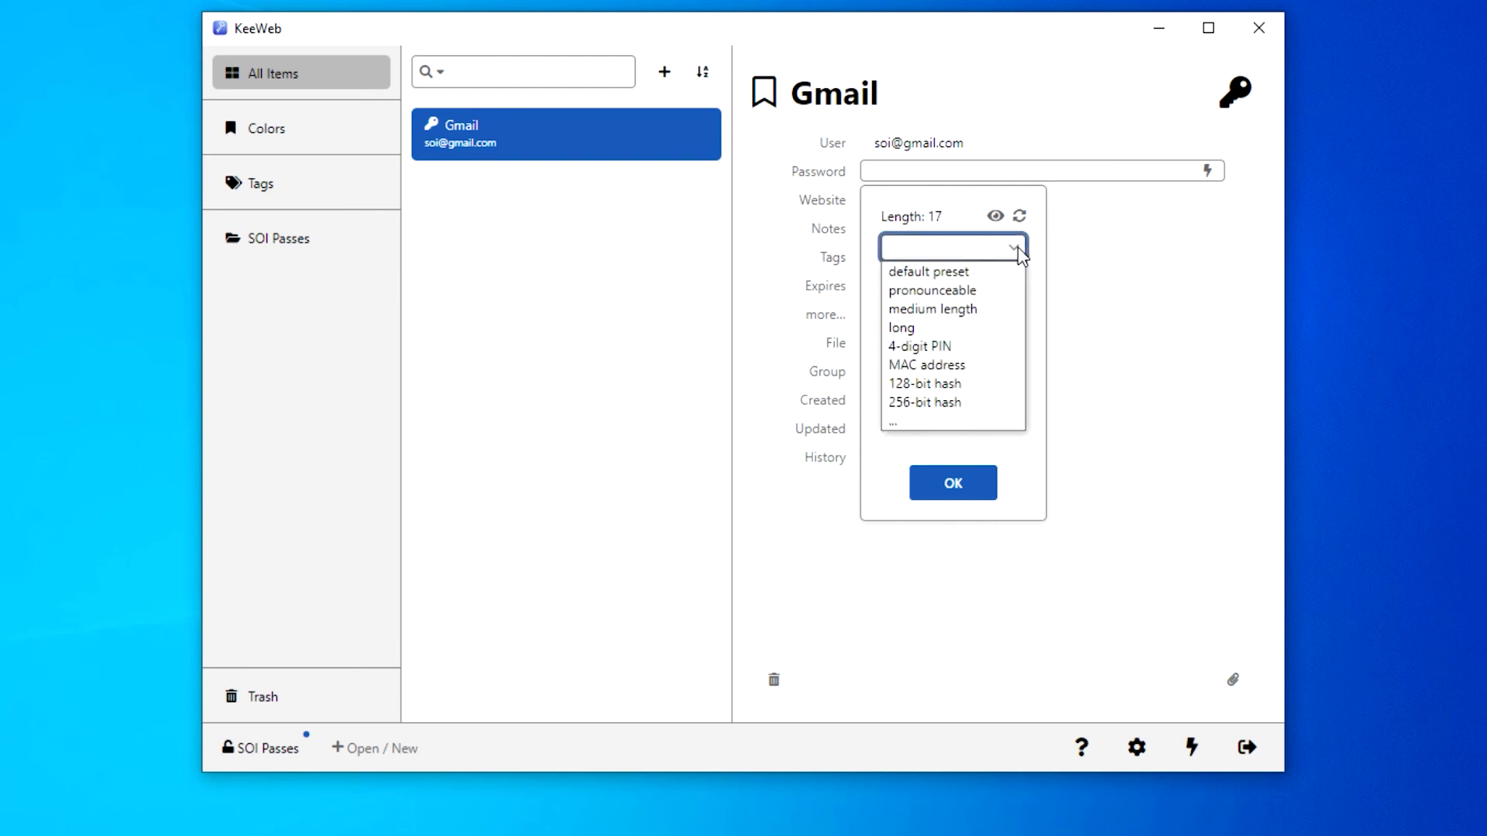
pyautogui.click(993, 295)
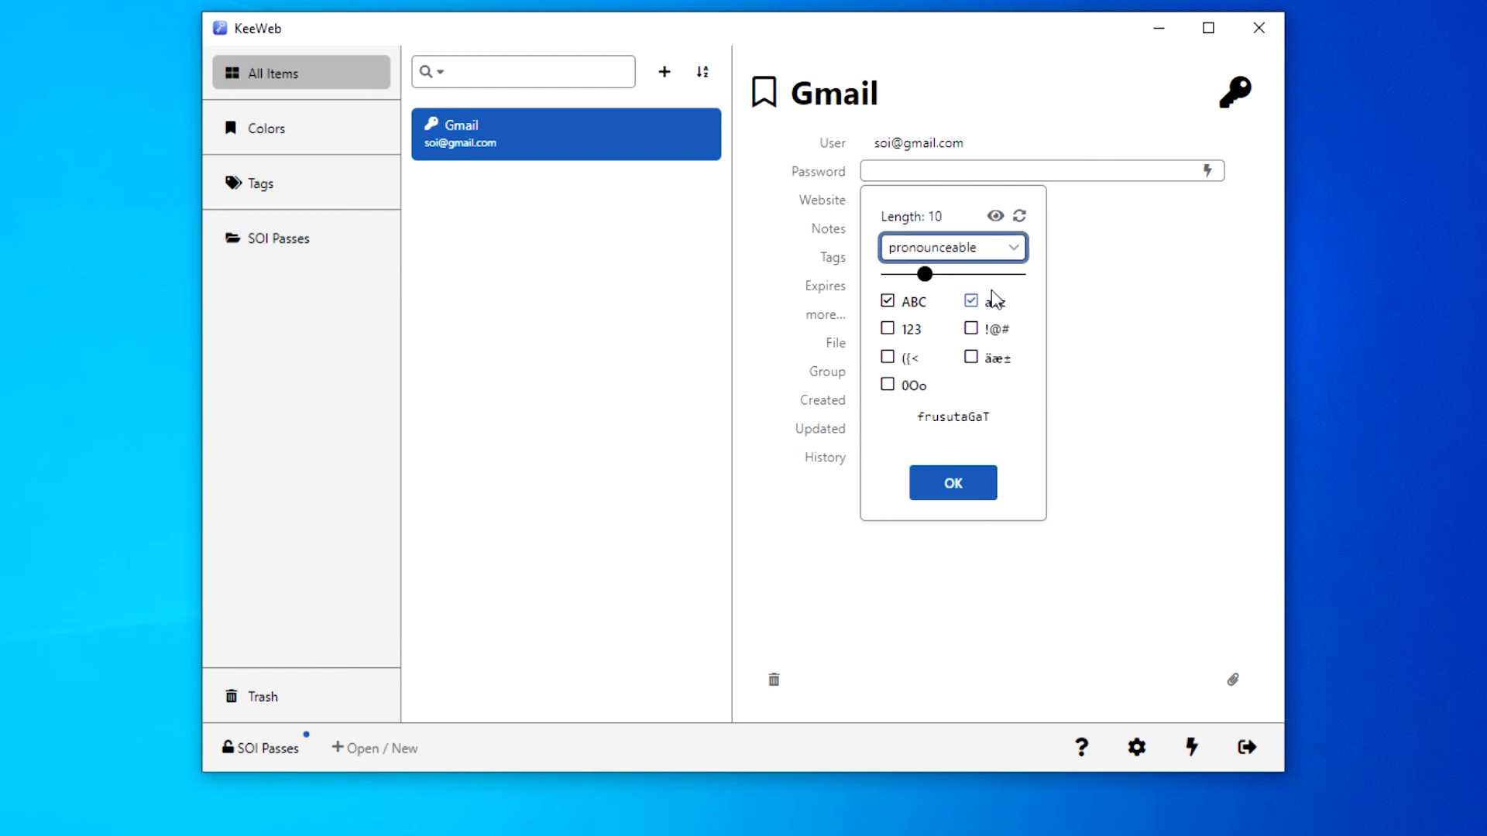
pyautogui.moveTo(926, 275); pyautogui.dragTo(961, 281)
pyautogui.click(974, 257)
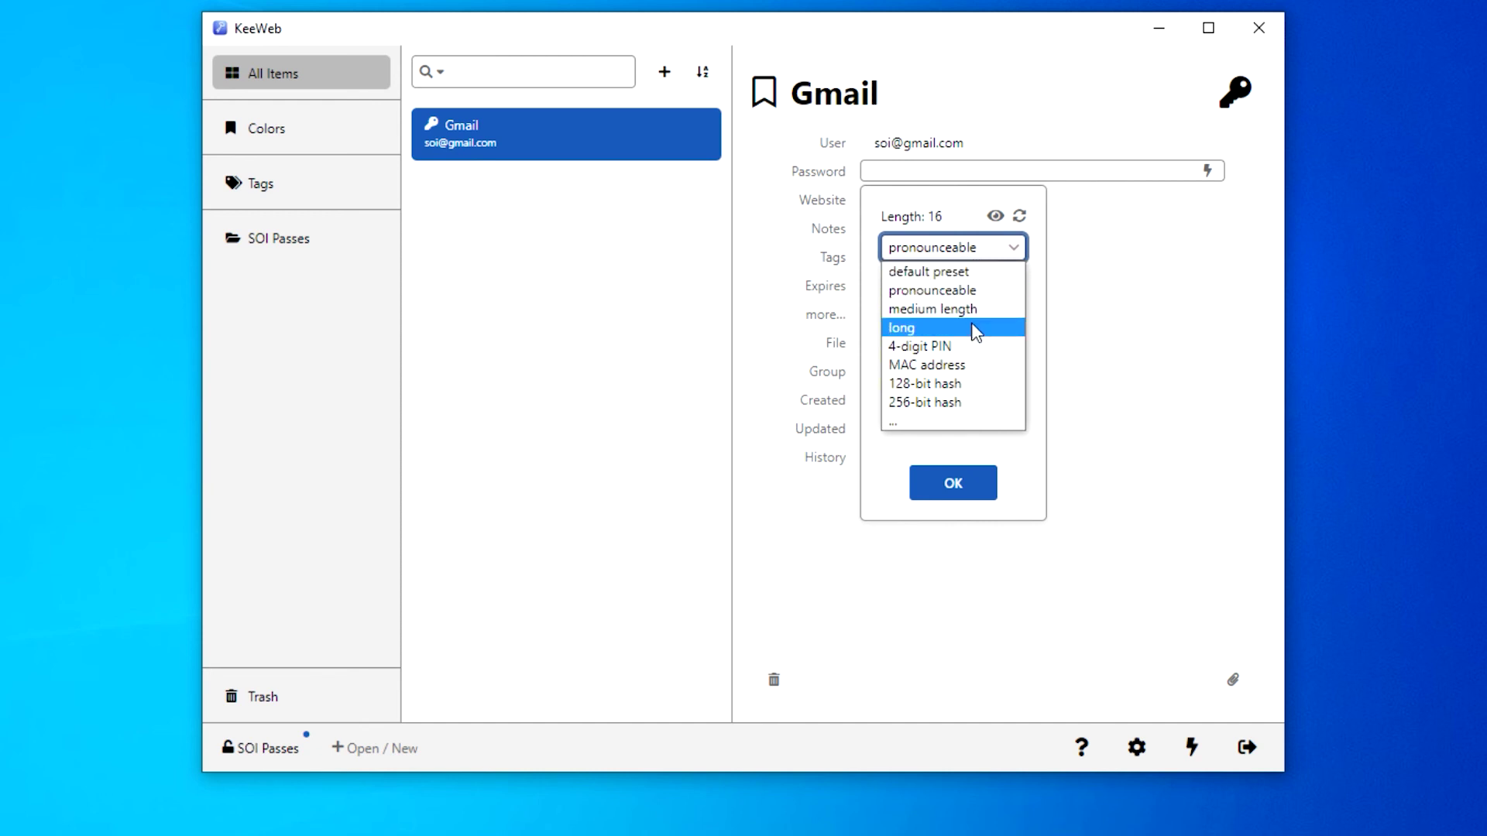
pyautogui.click(972, 328)
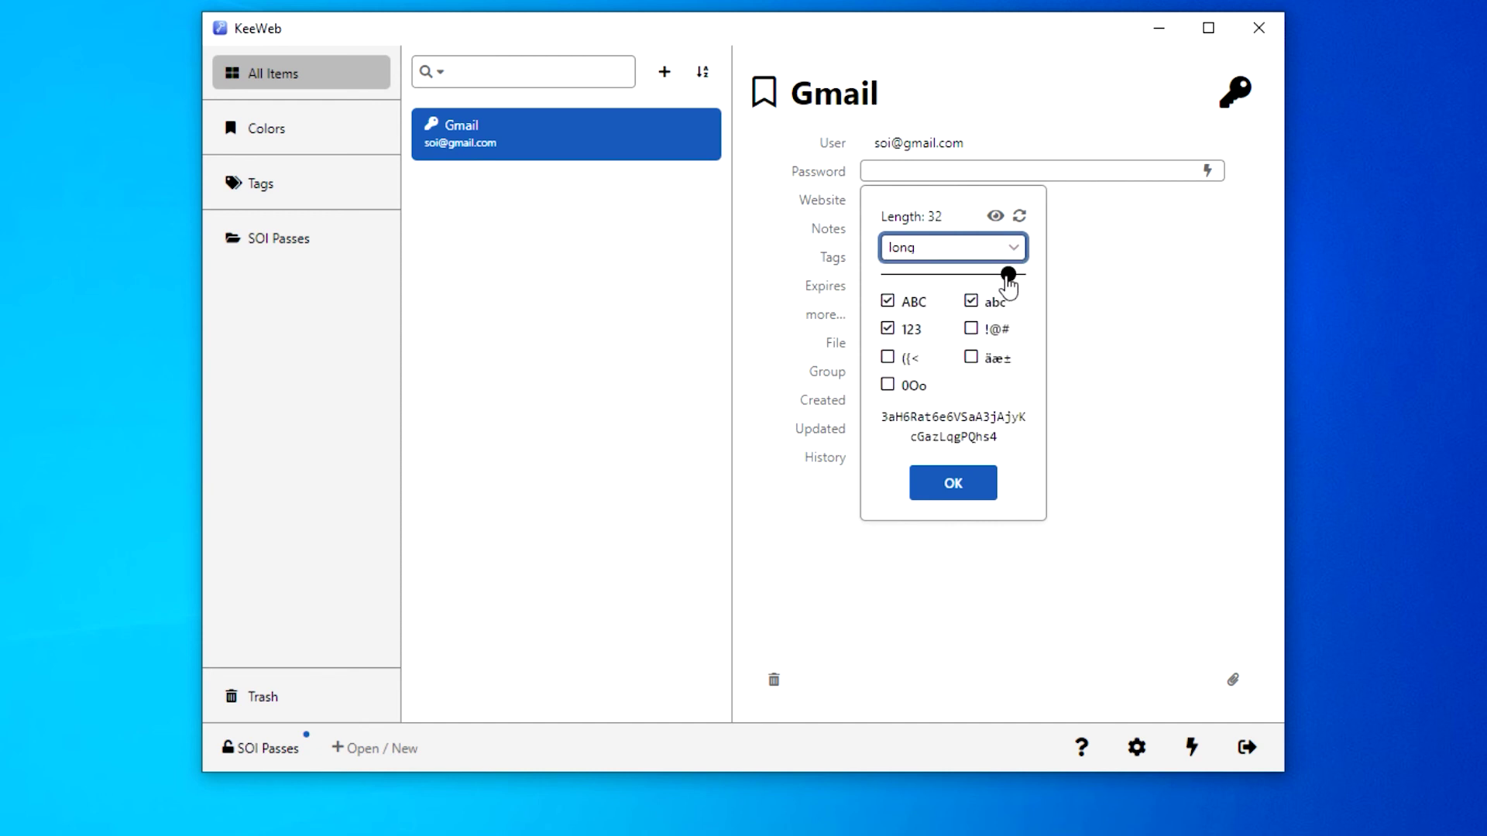
pyautogui.moveTo(1009, 287)
pyautogui.mouseDown()
pyautogui.moveTo(989, 292)
pyautogui.moveTo(1006, 287)
pyautogui.mouseUp()
# Step: Try the MAC address, 128-bit hash and 256-bit hash presets
pyautogui.click(1011, 248)
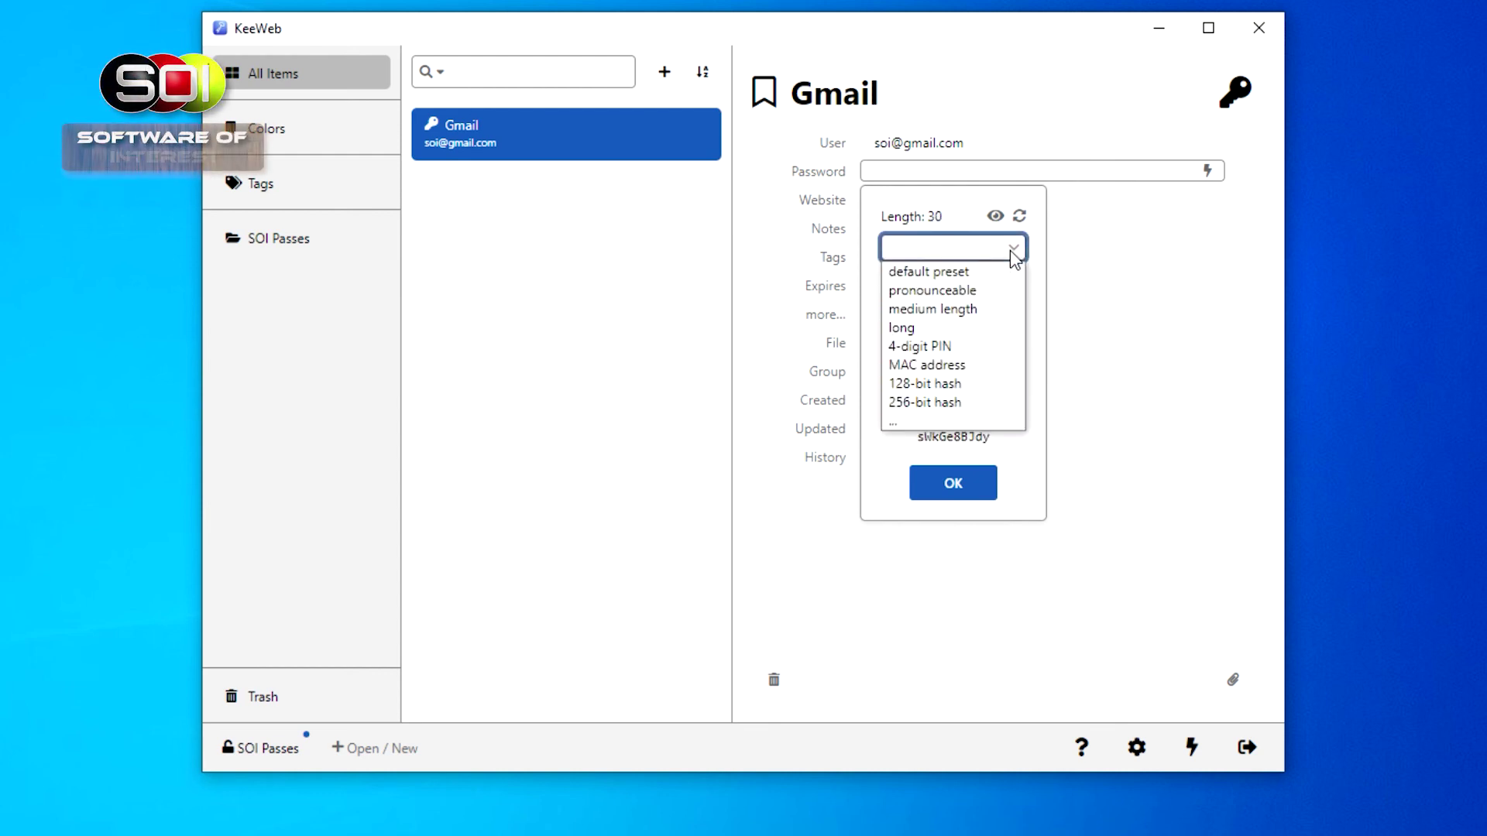
pyautogui.click(975, 361)
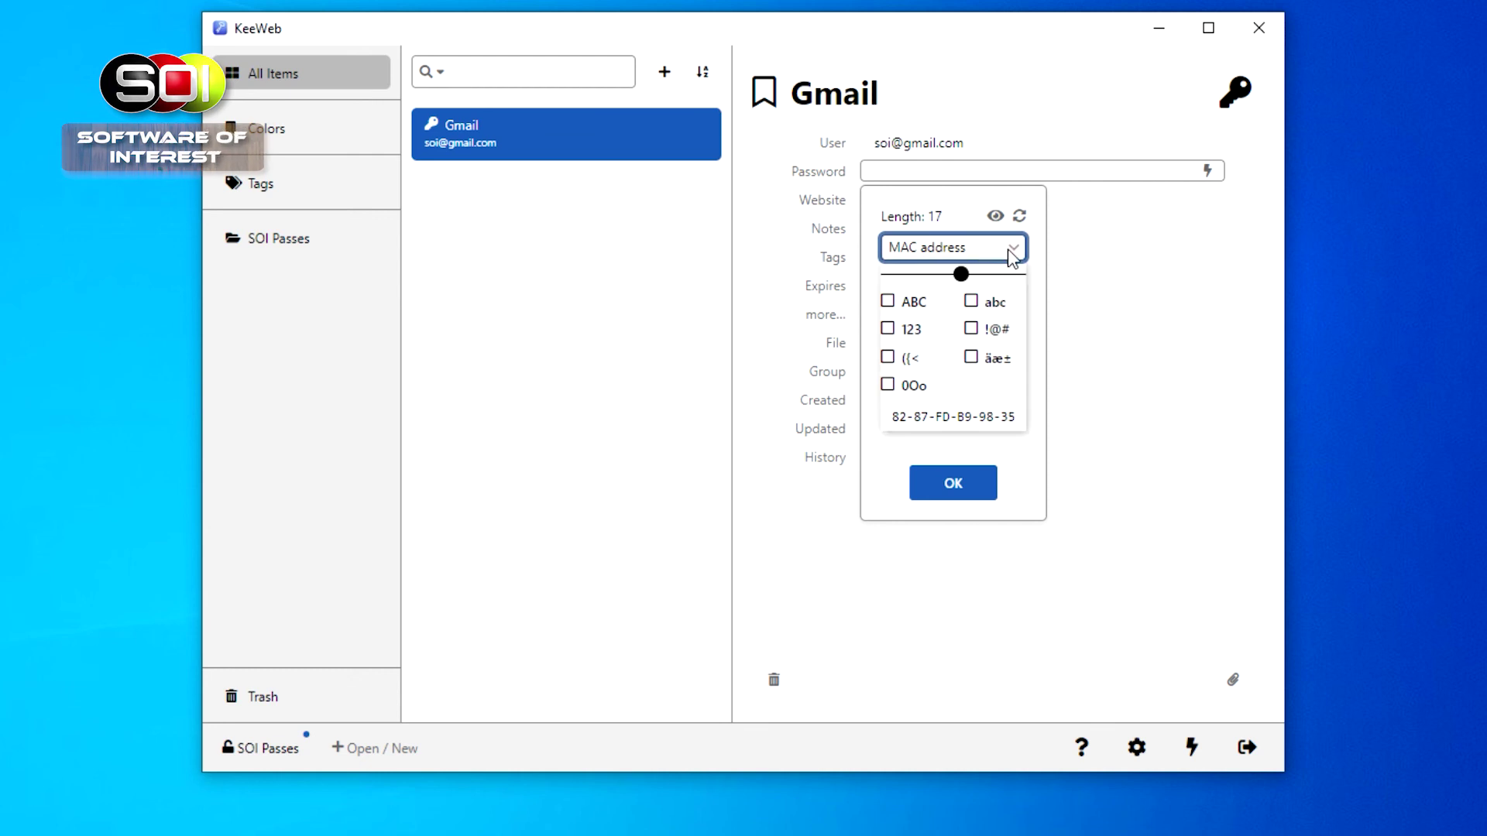
pyautogui.click(1007, 248)
pyautogui.click(976, 385)
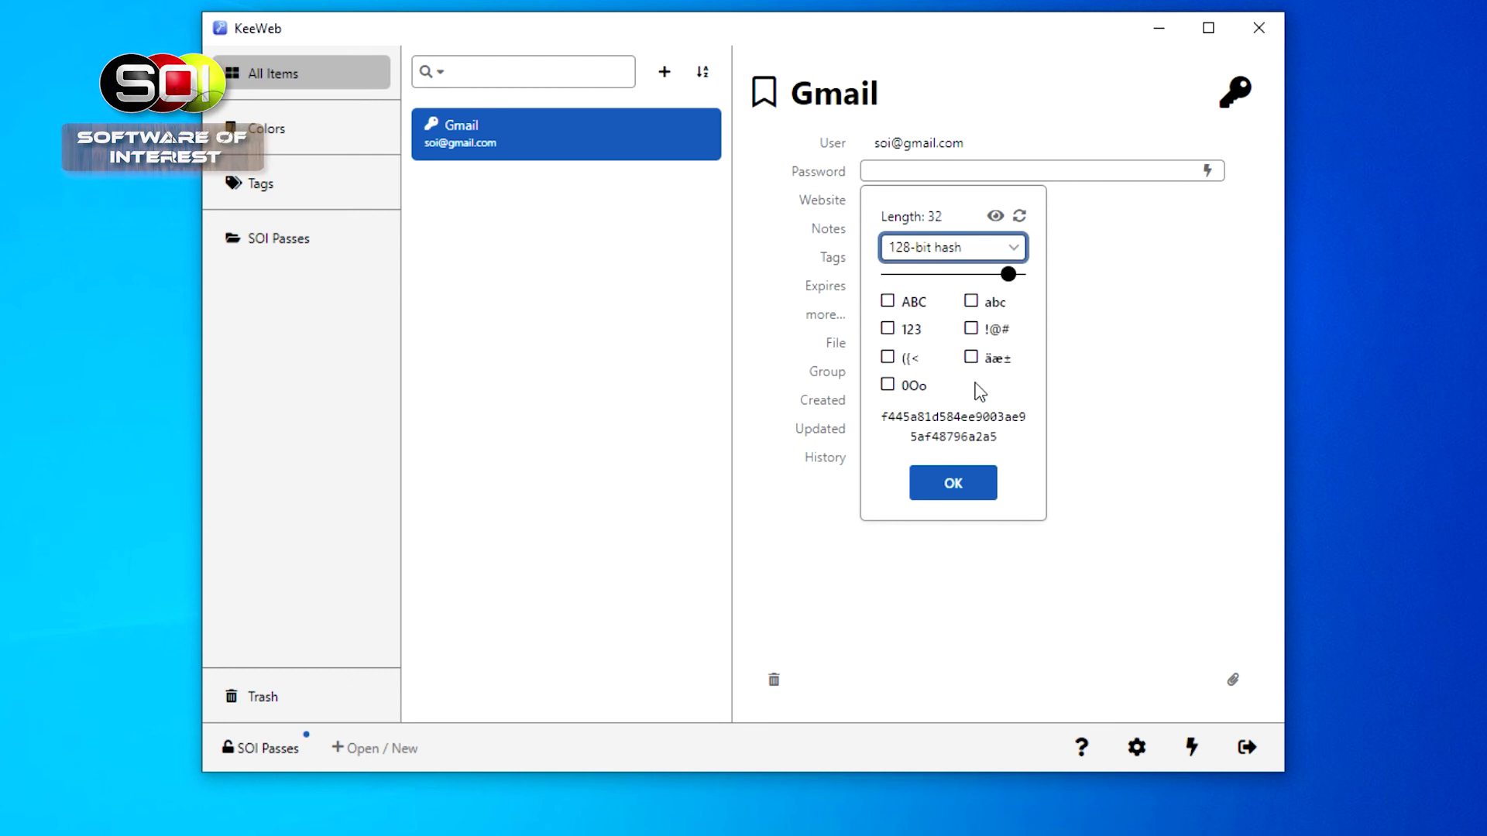
pyautogui.click(1002, 246)
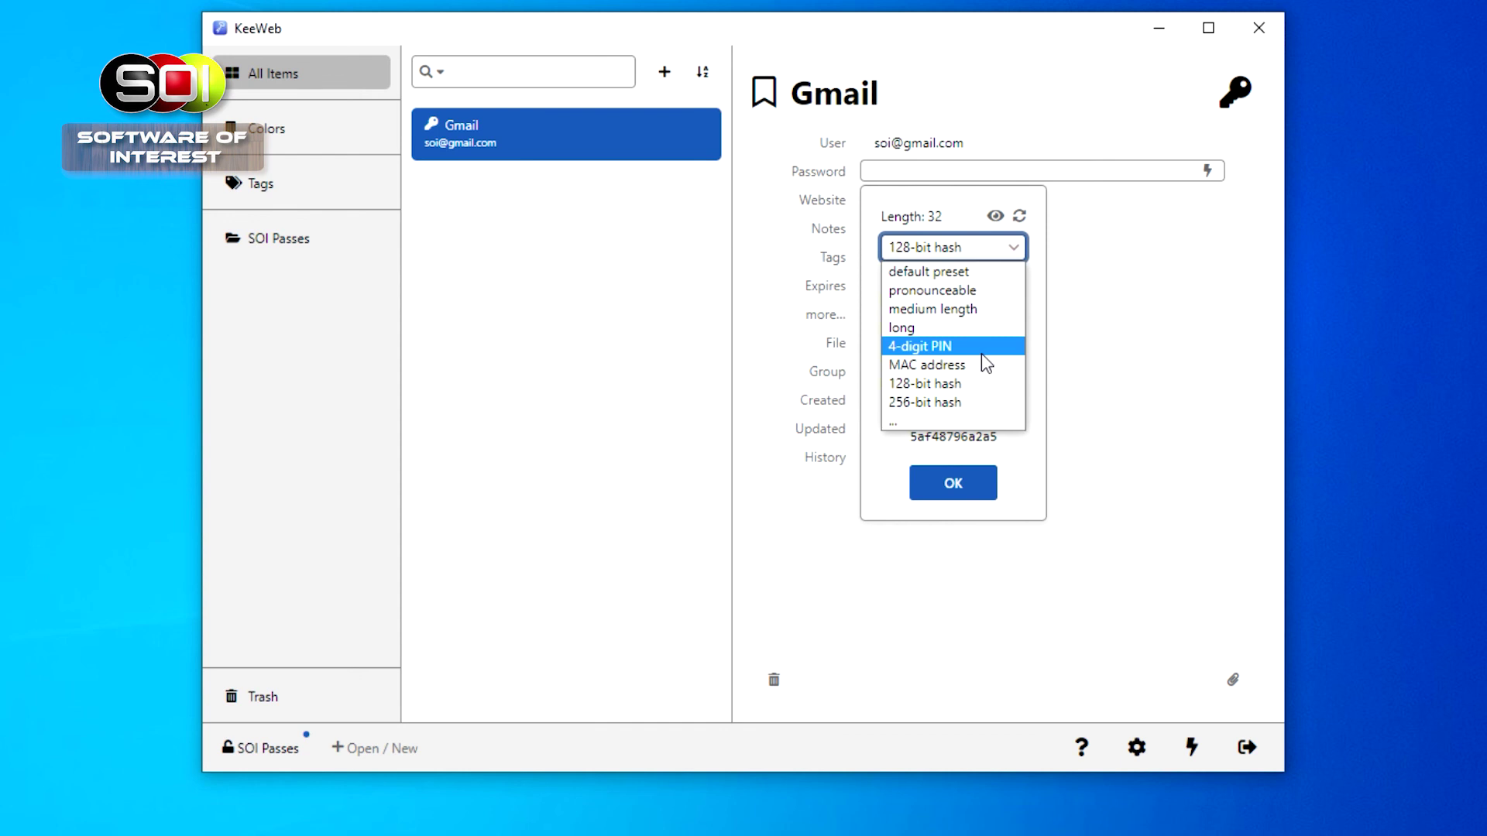
pyautogui.click(970, 403)
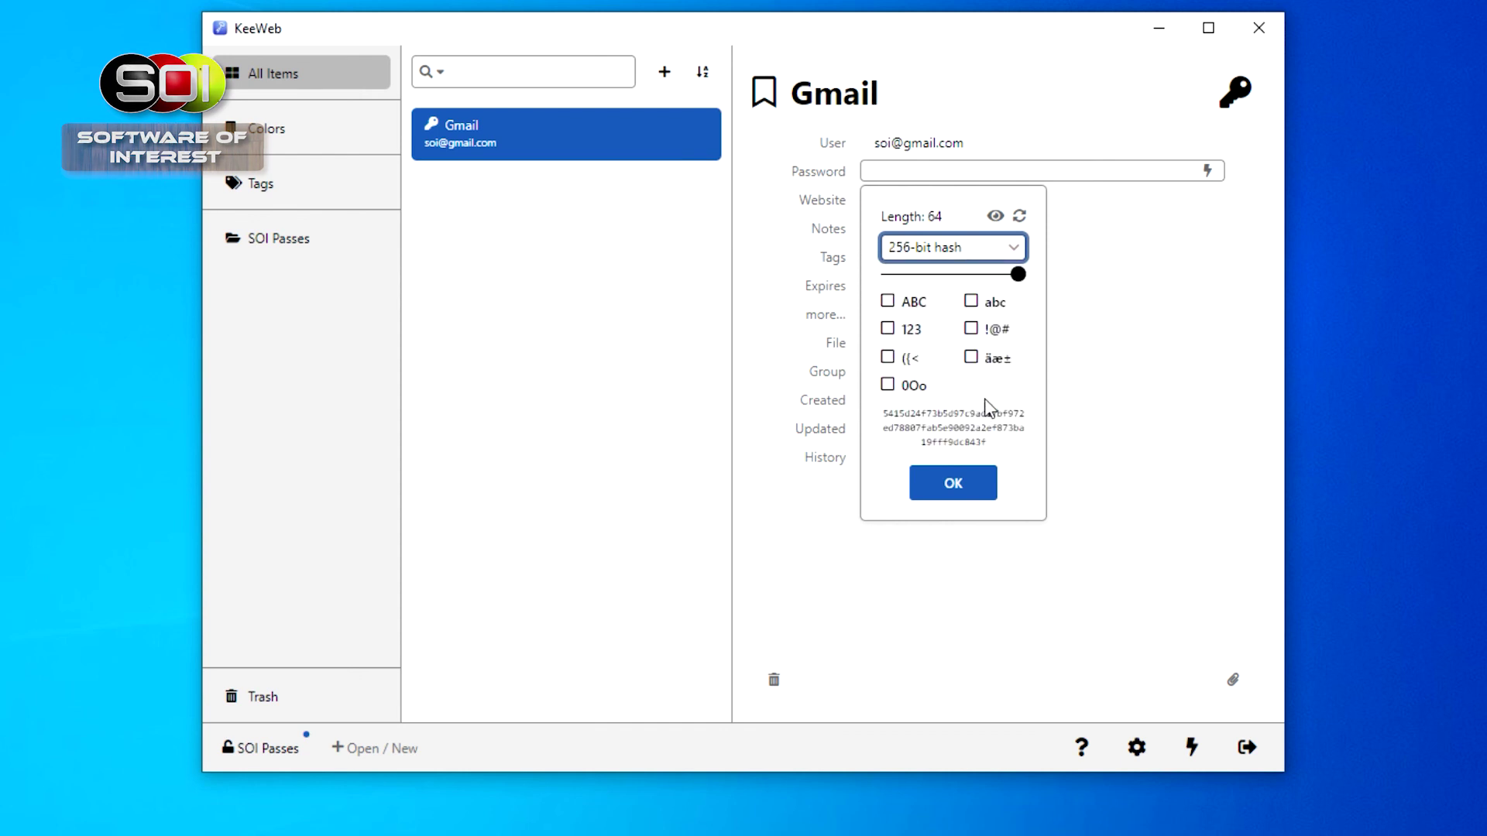
# Step: Choose the medium length preset and accept the generated 16-character password into the entry
pyautogui.click(993, 248)
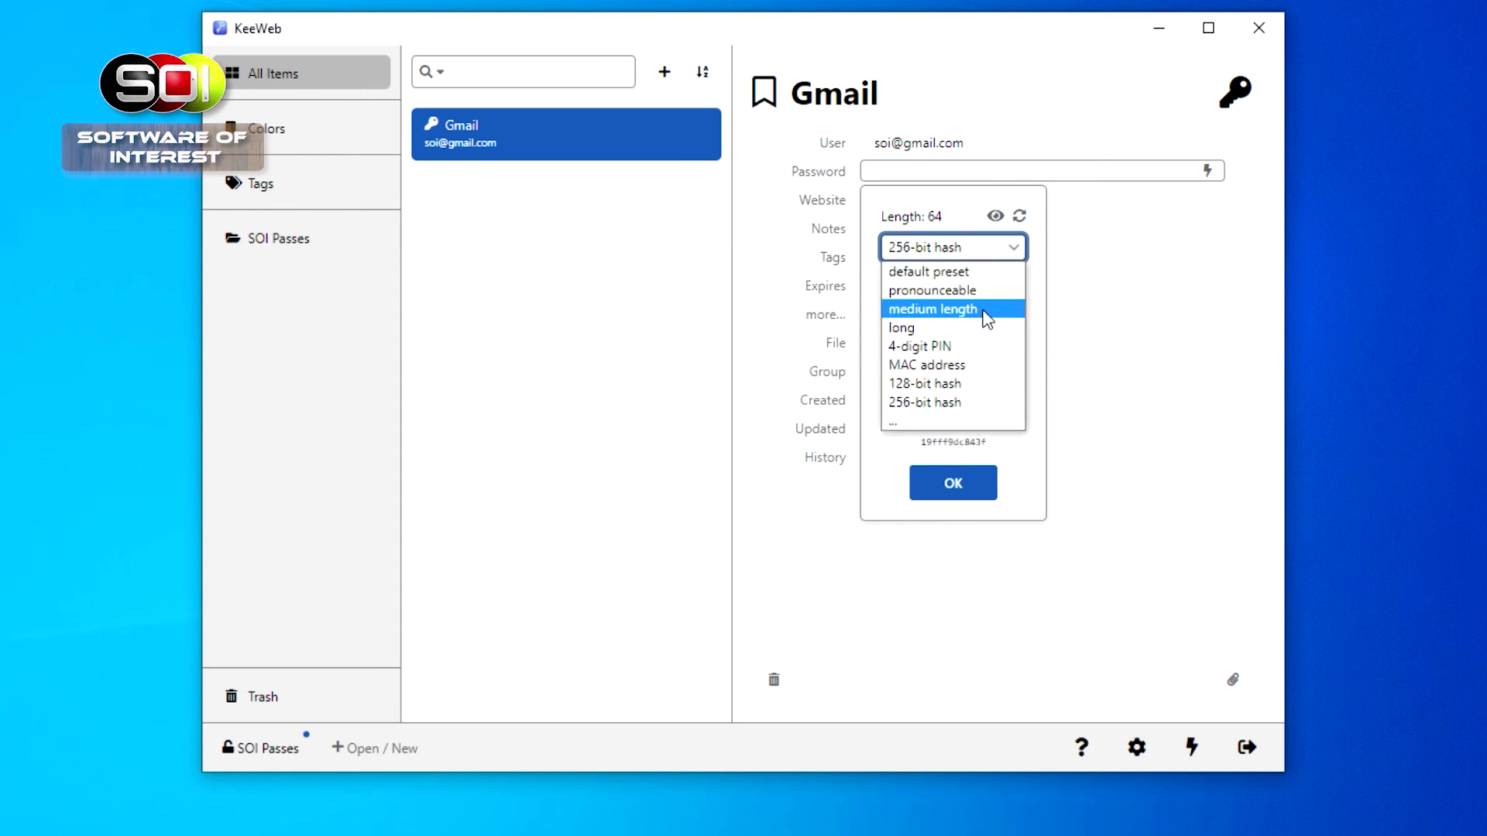
pyautogui.click(982, 309)
pyautogui.click(993, 219)
pyautogui.click(990, 231)
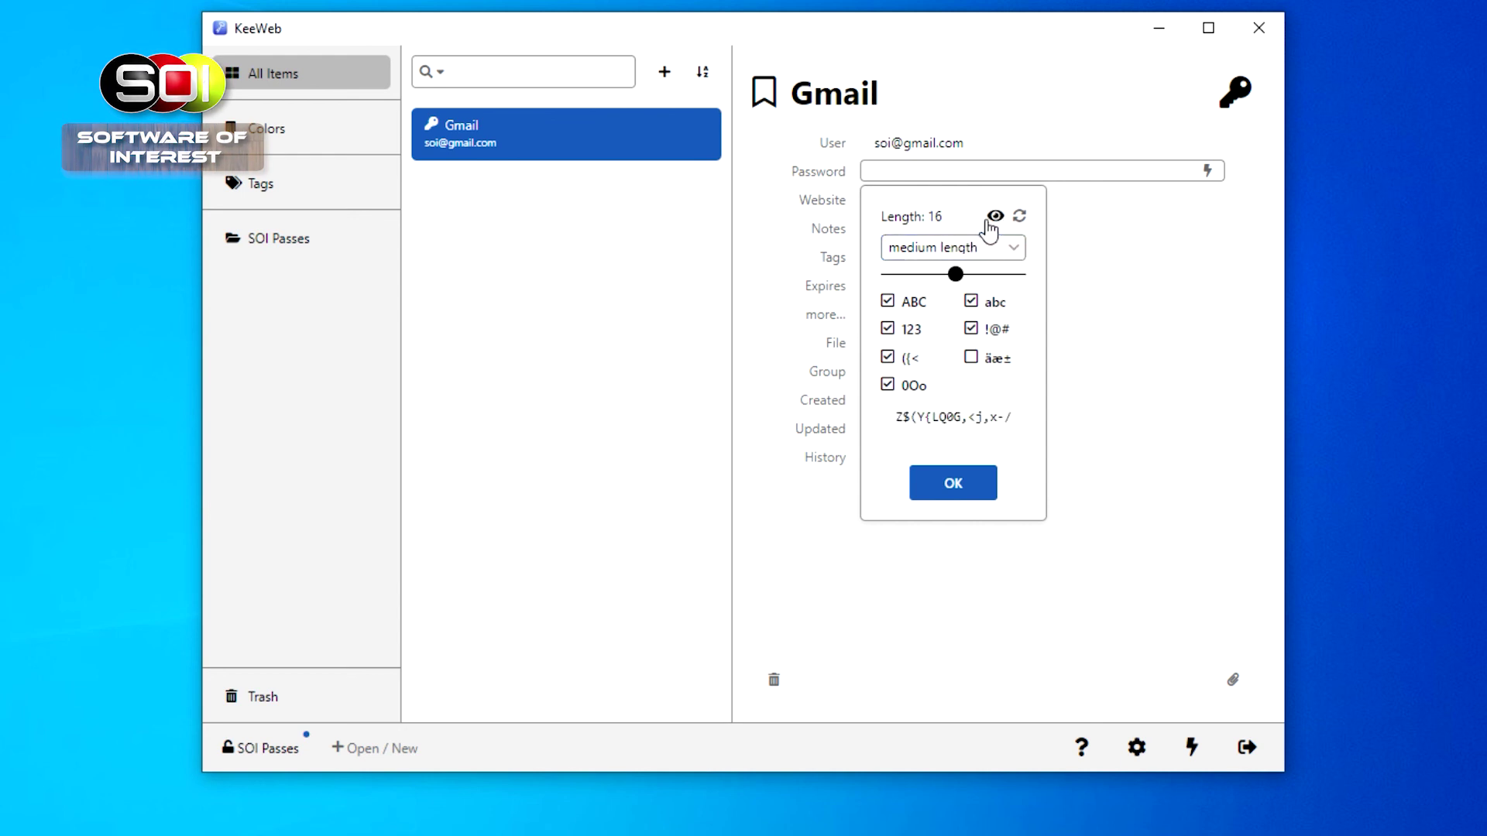
pyautogui.click(954, 483)
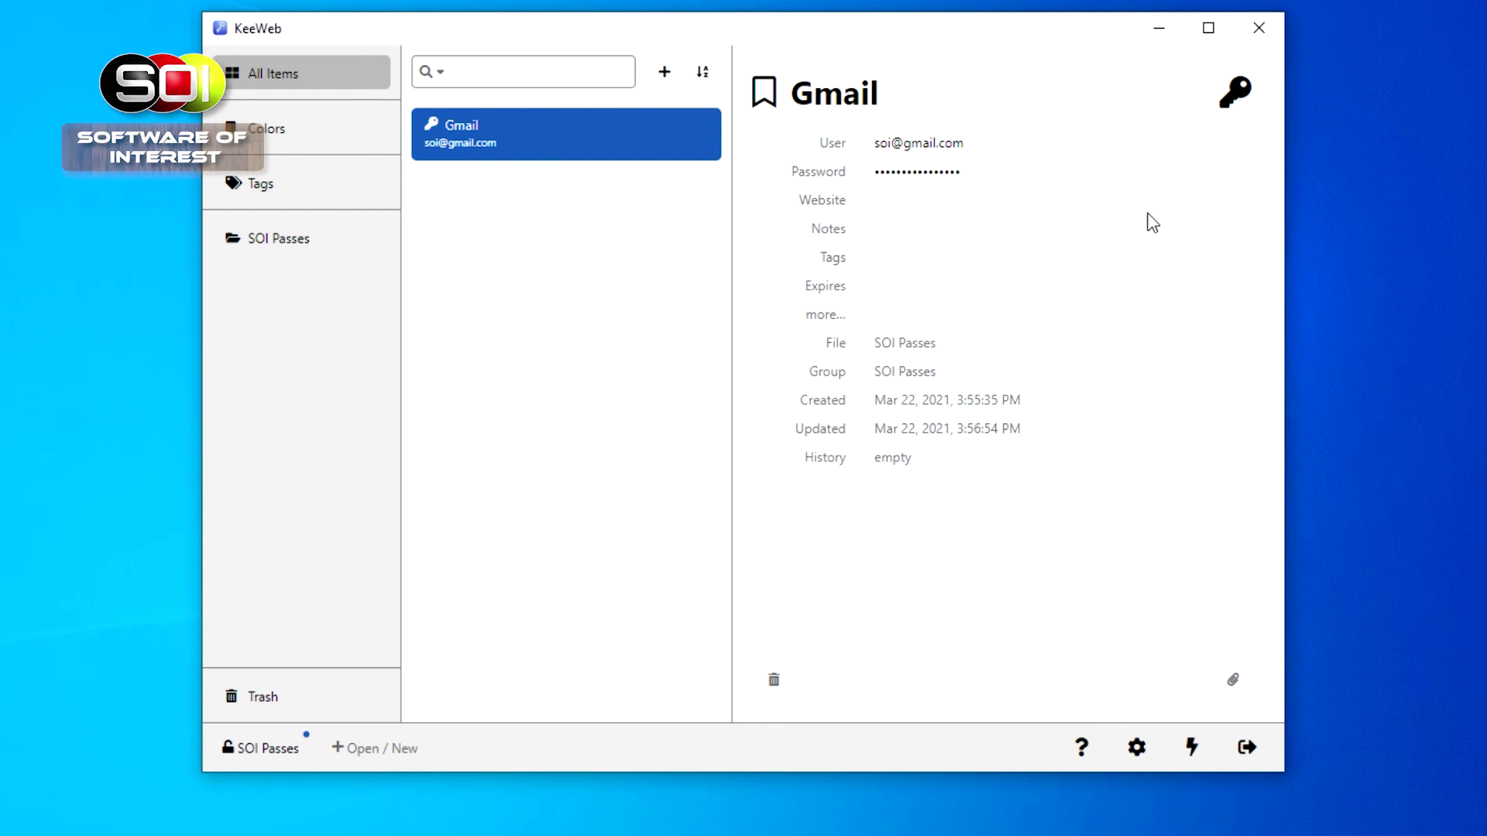
# Step: Go through the Website, Notes, Tags and Expires fields, leaving all of them empty
pyautogui.click(1062, 198)
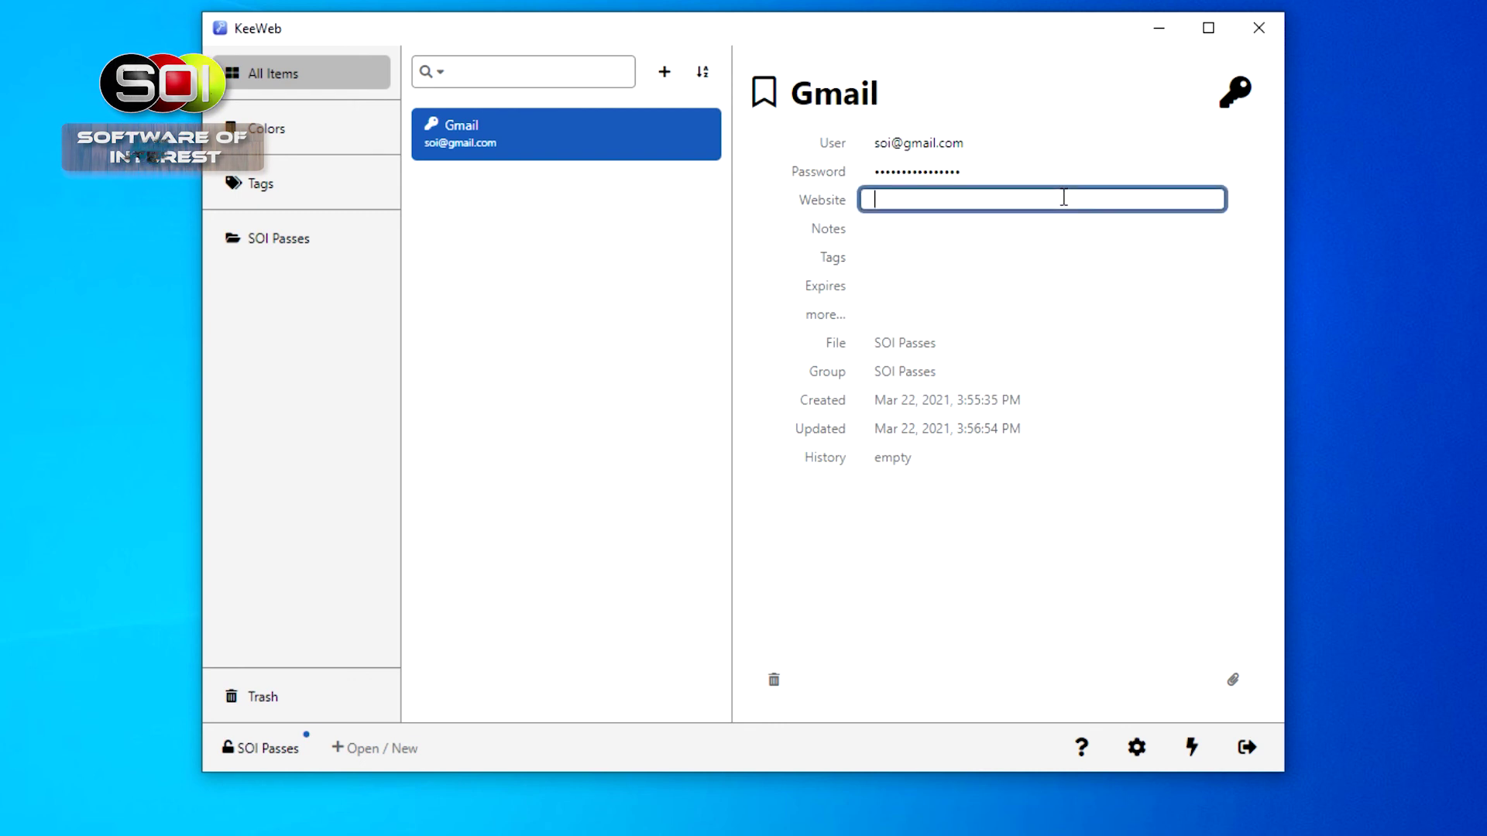
pyautogui.click(1018, 226)
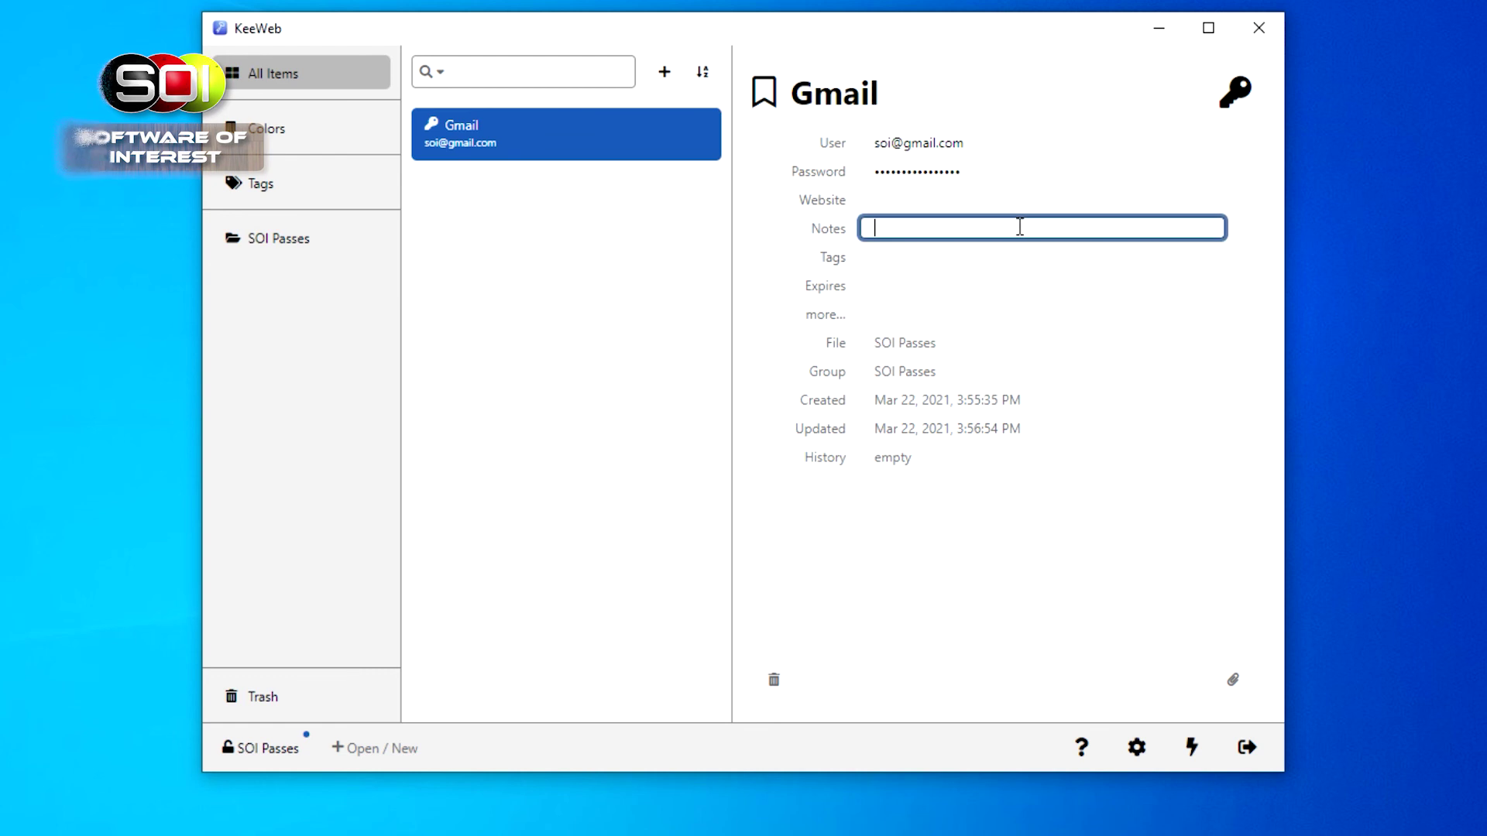
pyautogui.click(1005, 256)
pyautogui.click(997, 289)
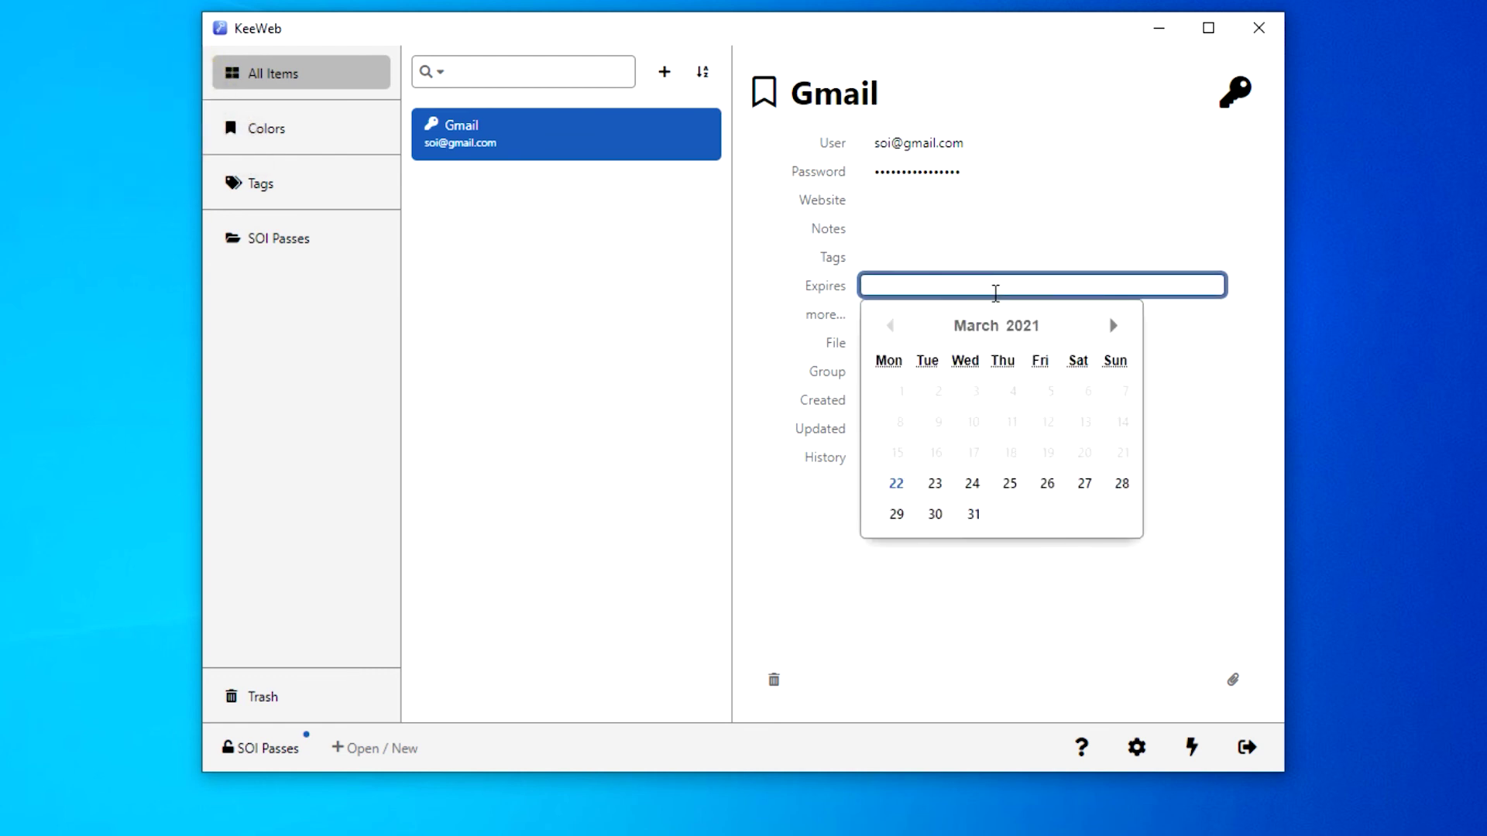
pyautogui.click(1244, 299)
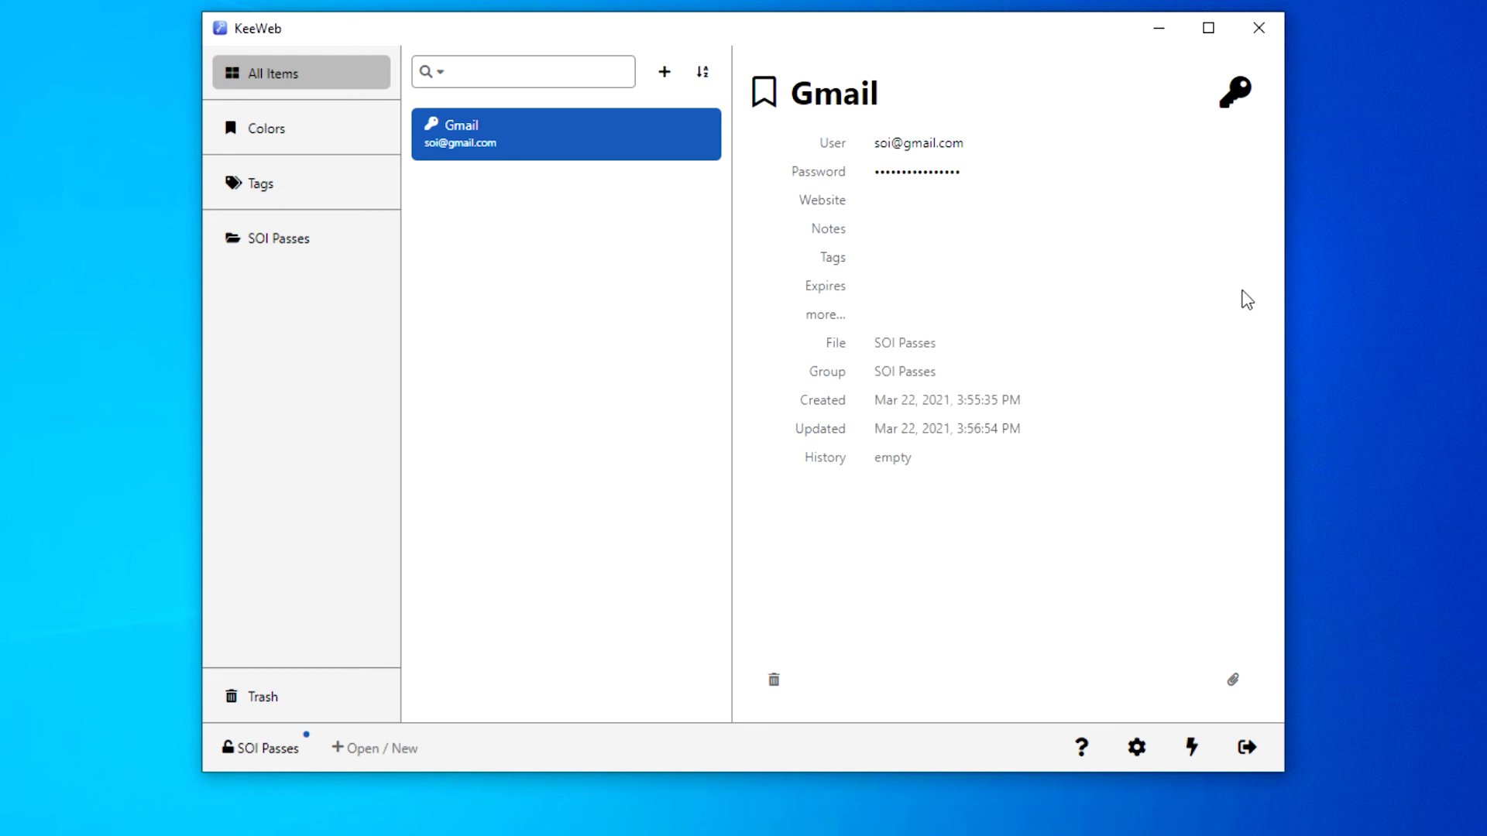
pyautogui.click(986, 312)
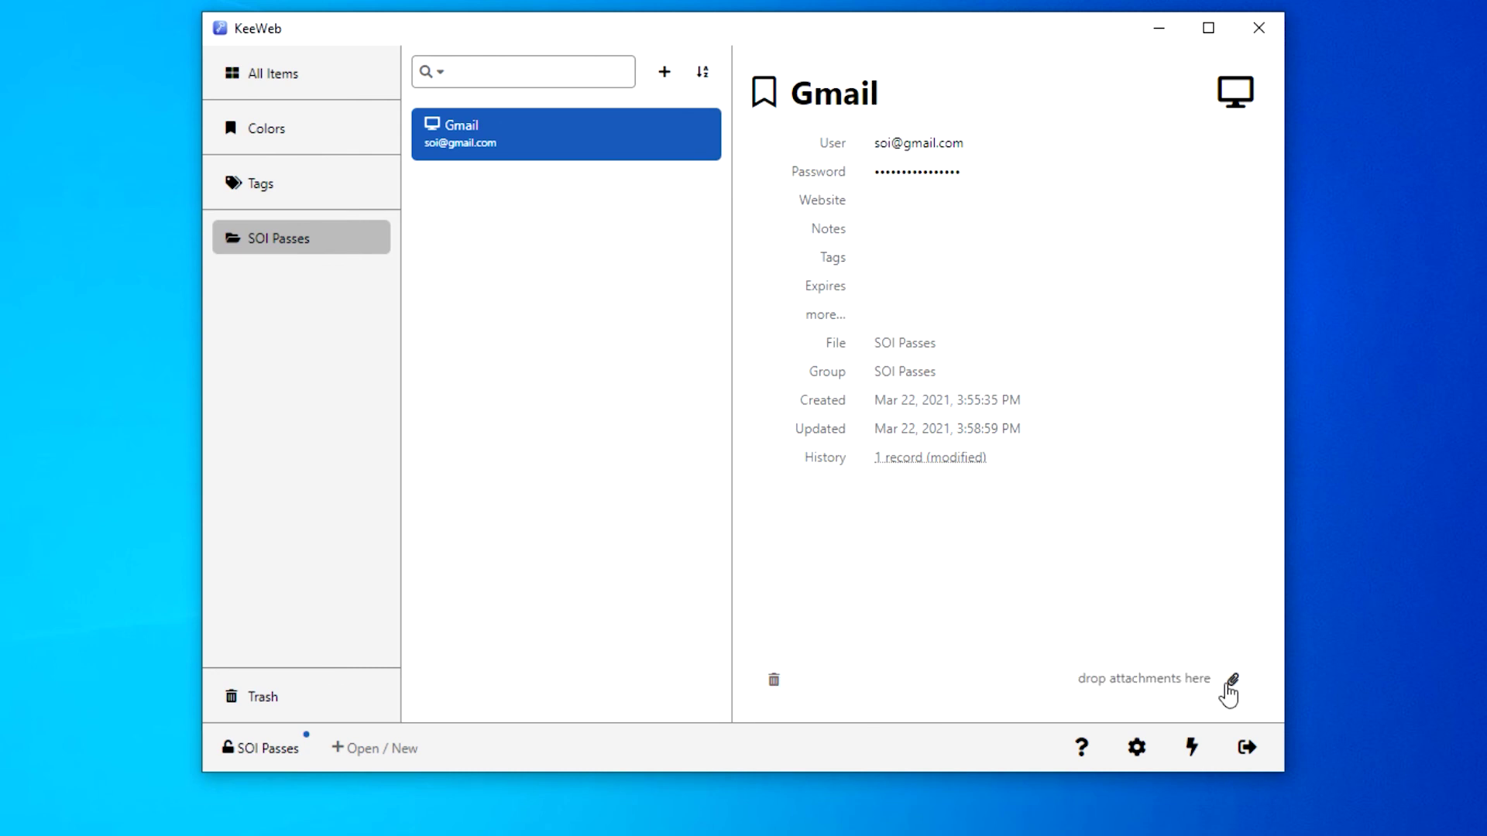
# Step: Save the SOI Passes database from its settings, then lock it
pyautogui.click(277, 748)
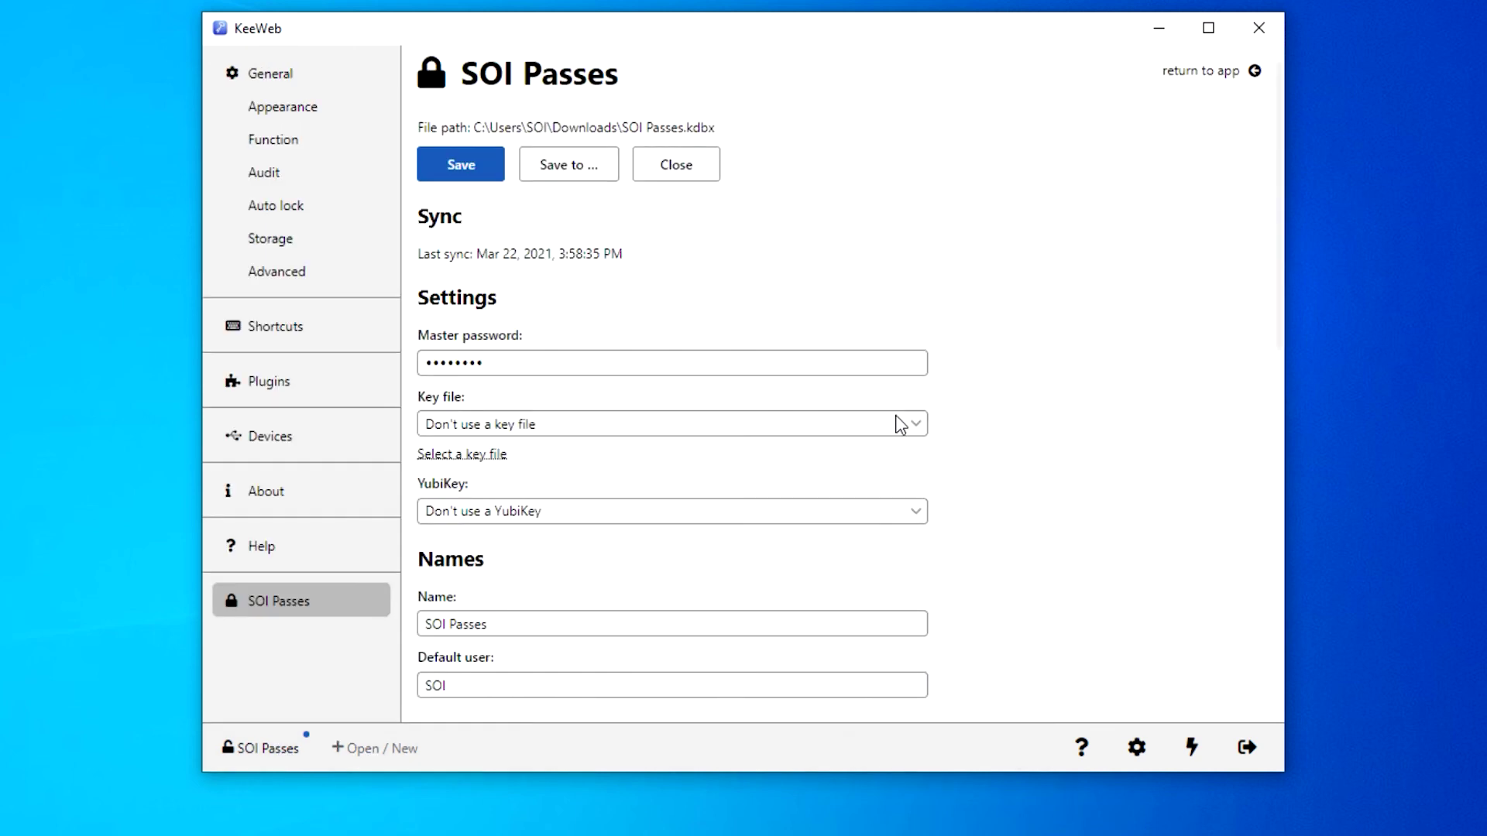
pyautogui.click(485, 178)
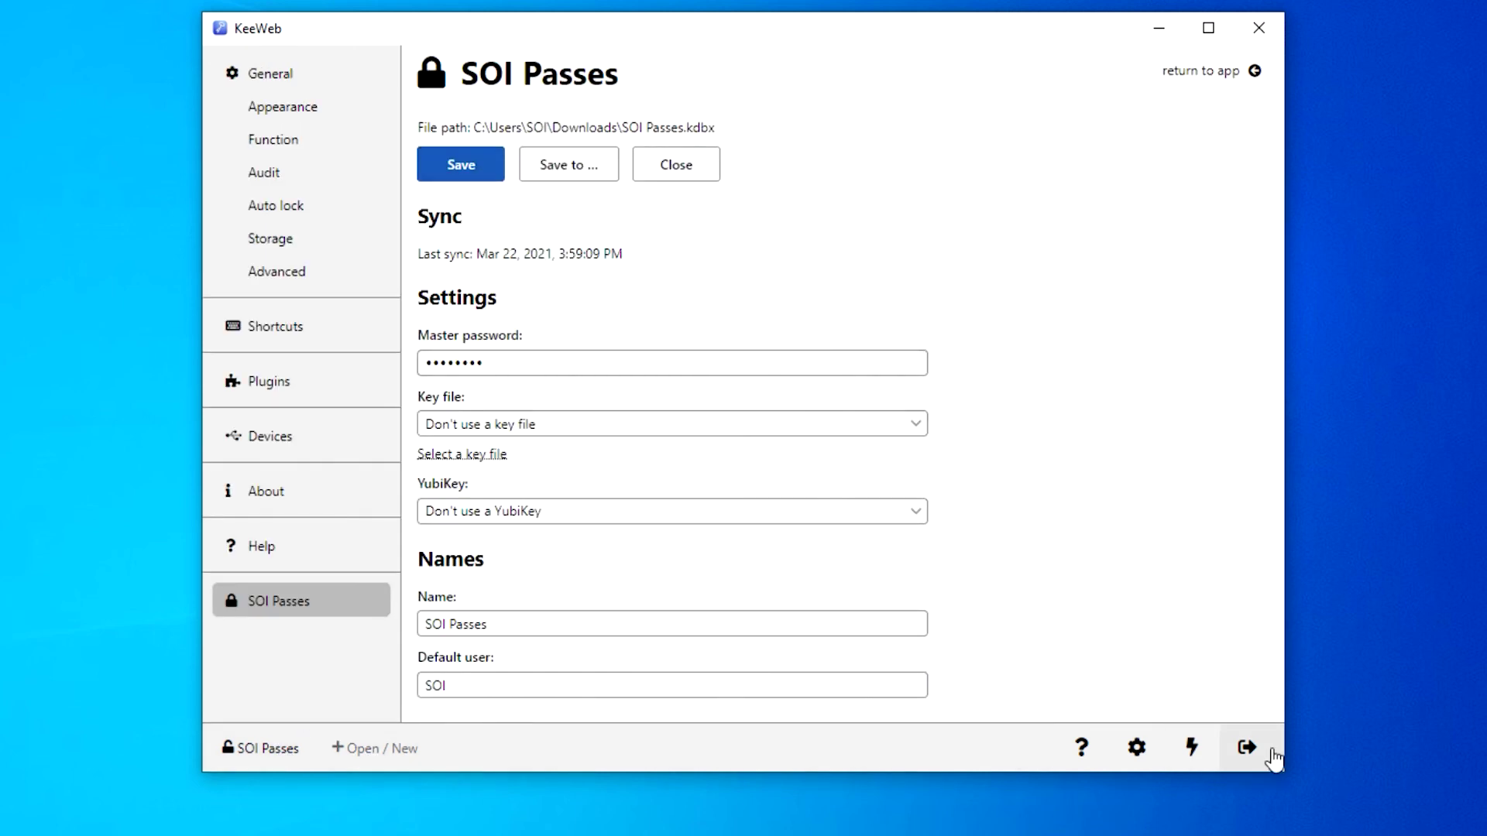
pyautogui.click(1247, 748)
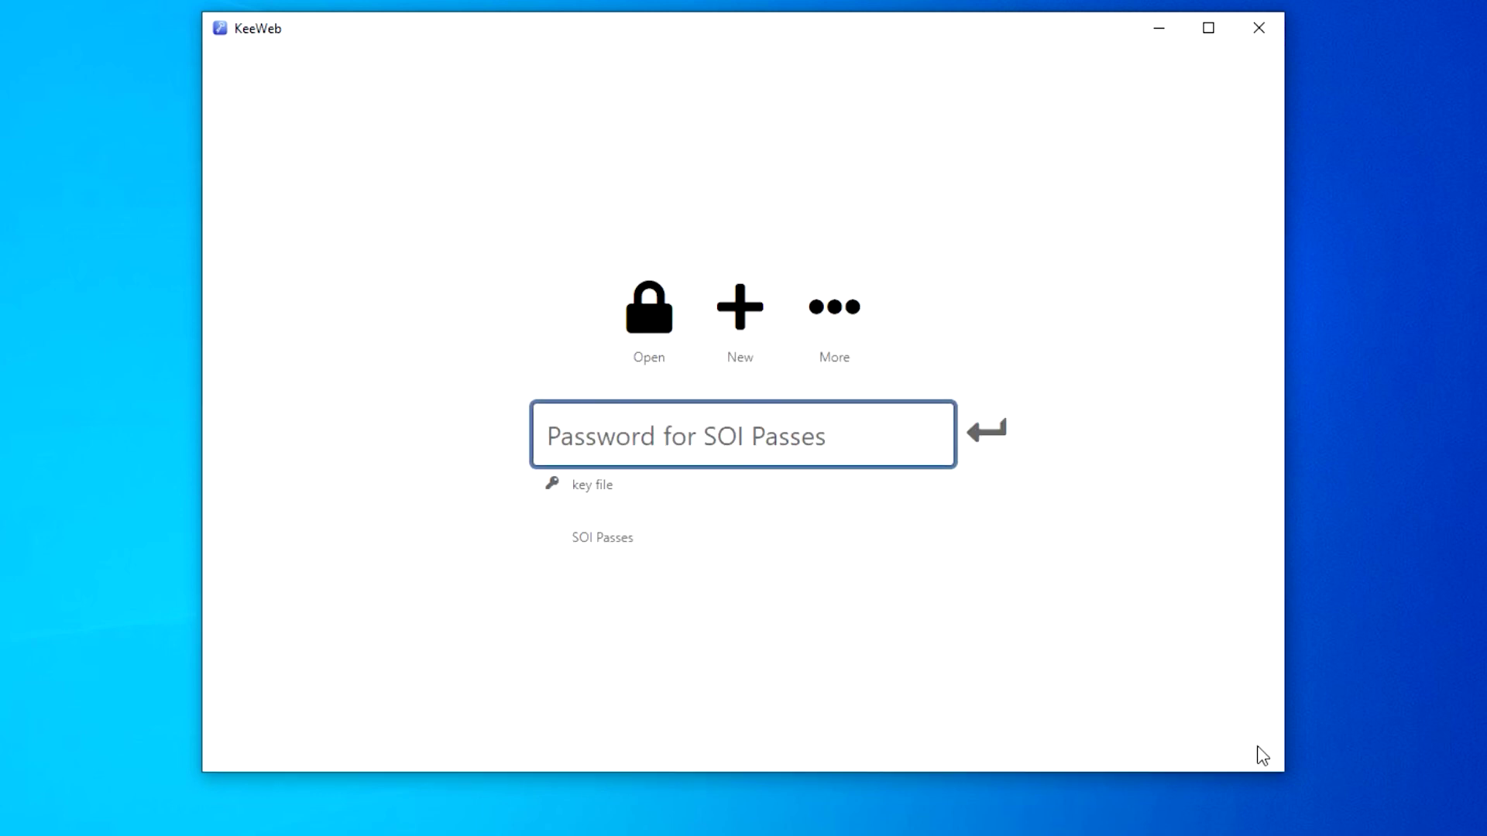
# Step: Unlock the database with the master password and reveal the Gmail entry's stored password
pyautogui.write('p')
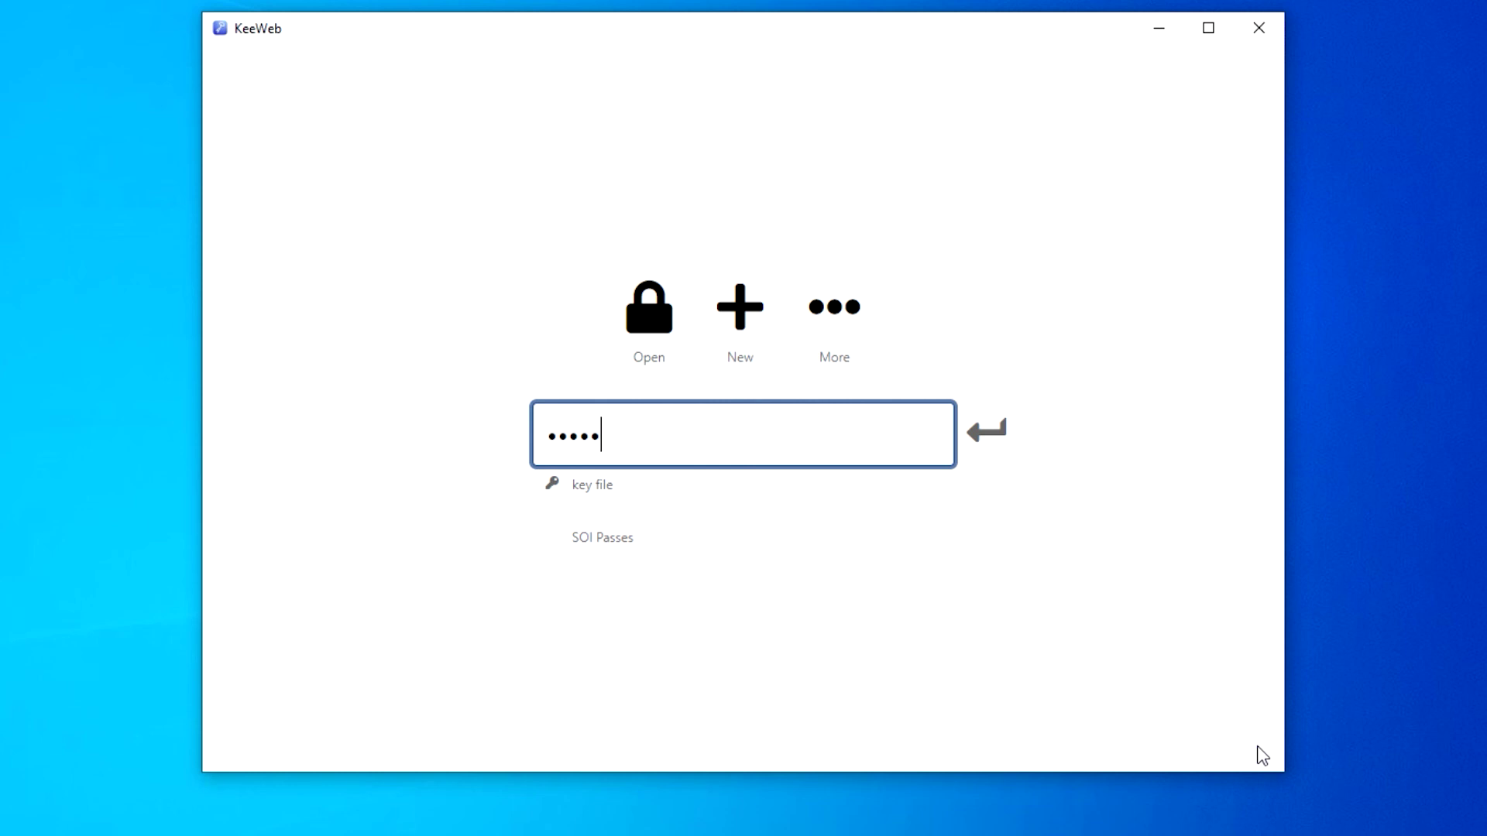
pyautogui.press('Return')
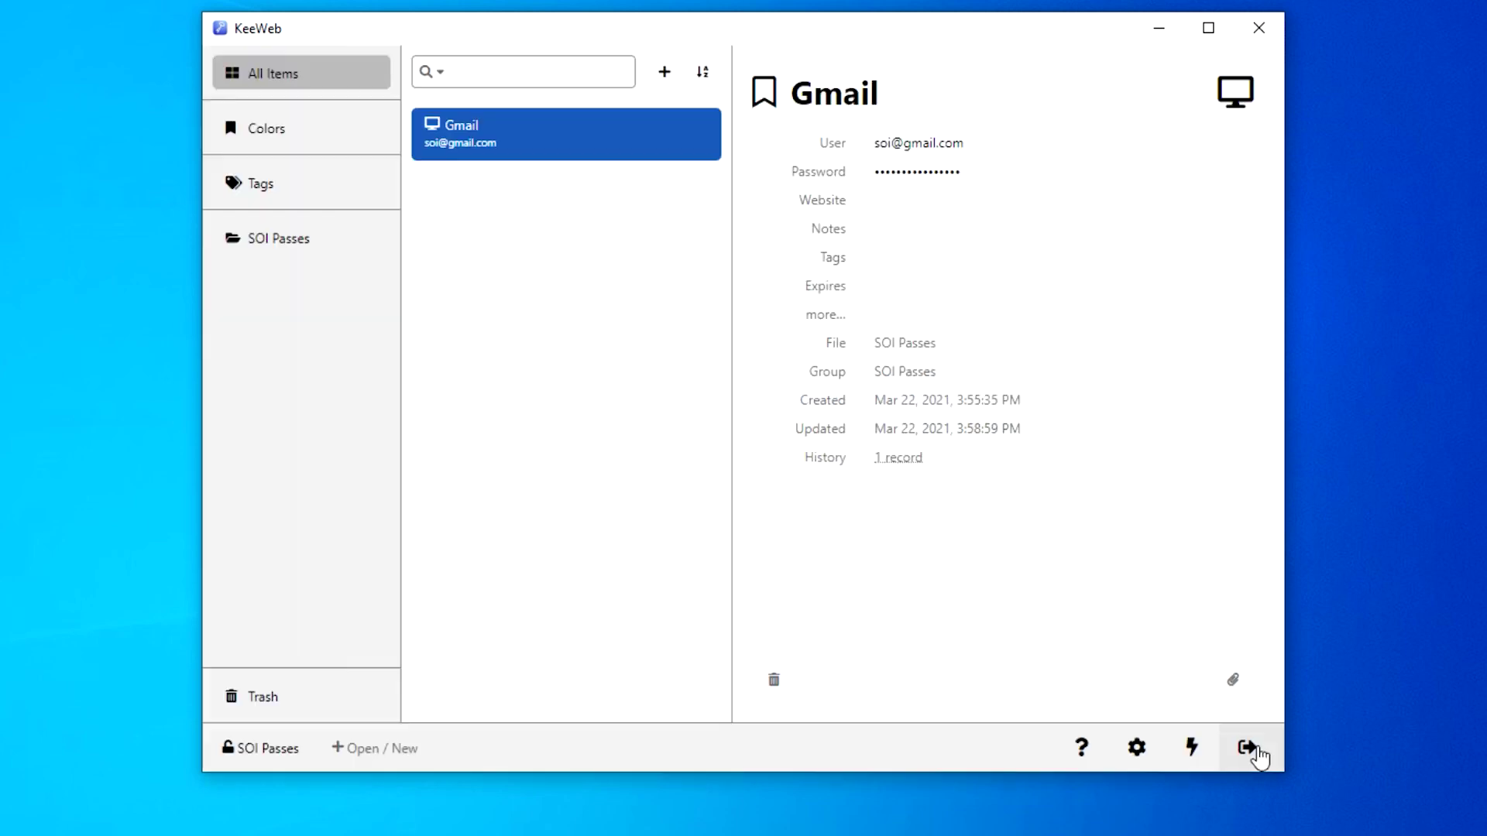
pyautogui.click(1239, 174)
pyautogui.click(1213, 240)
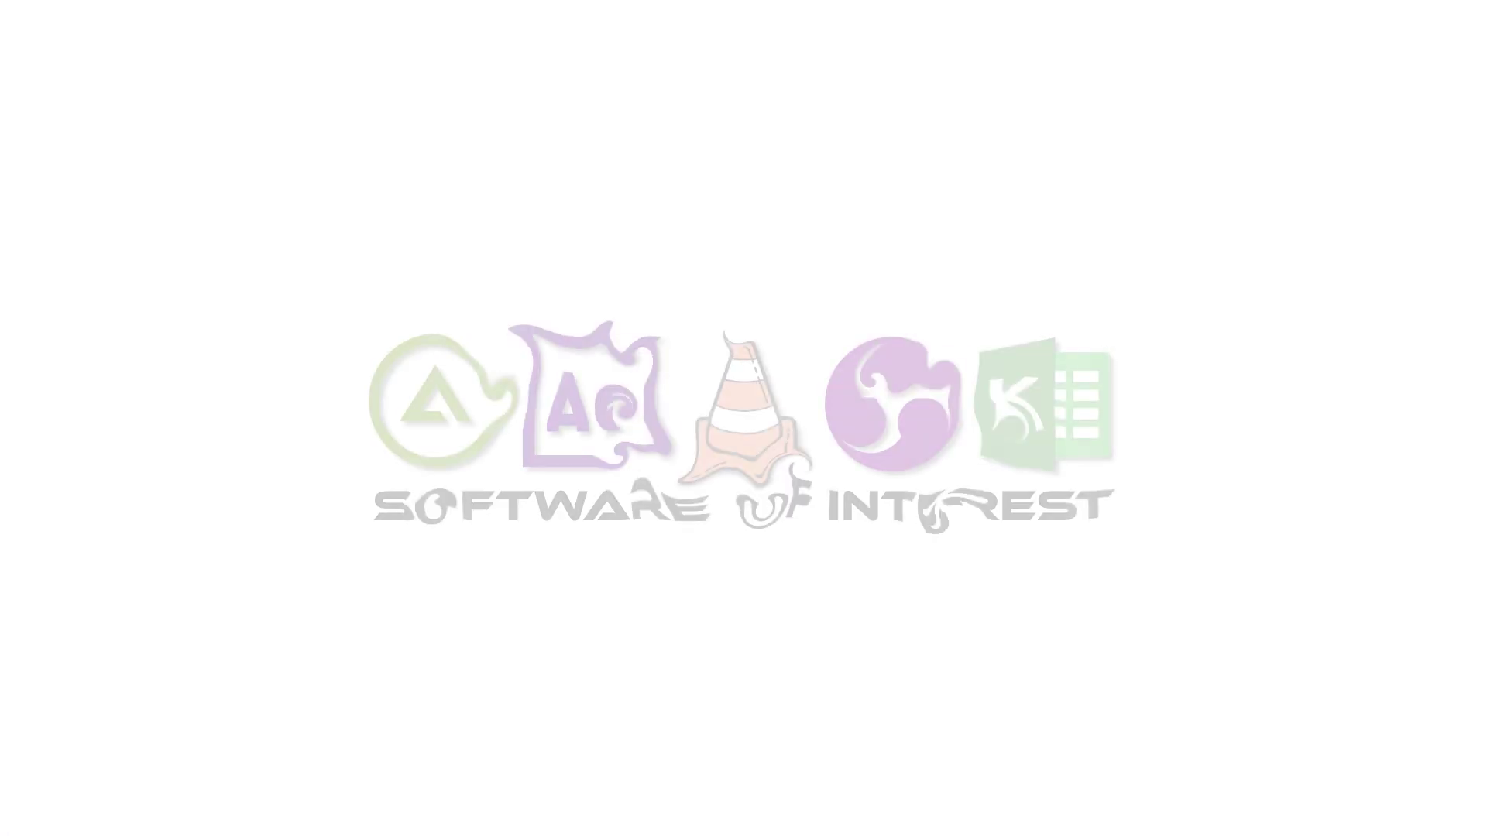